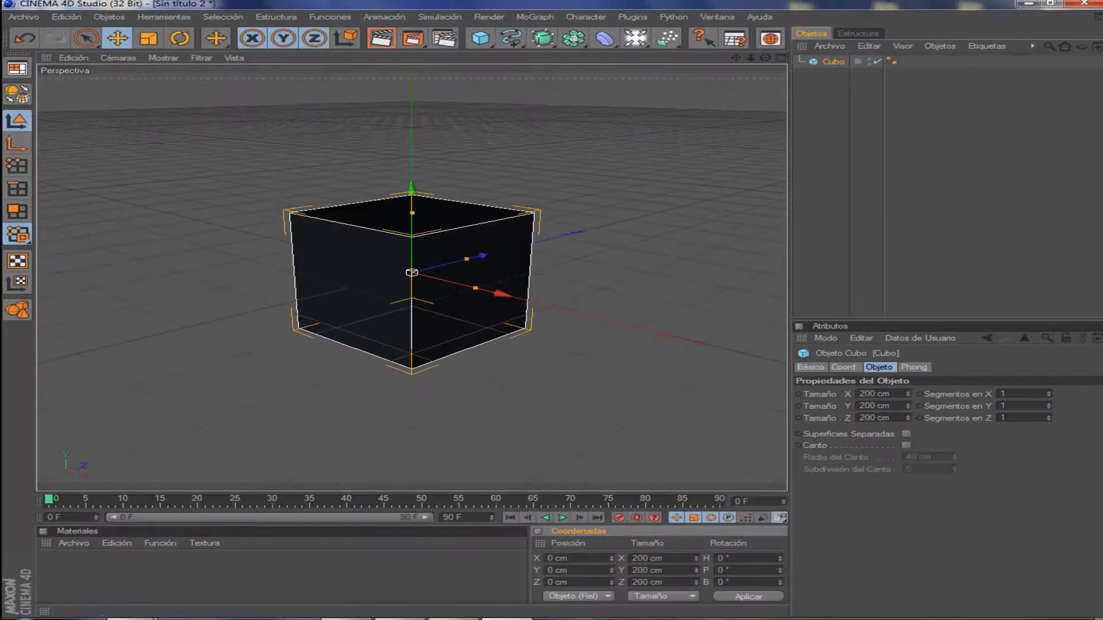
Step: Move the cube to about X 48 cm, Y 84 cm and Z 49 cm
left_click_drag(411, 185, 411, 140)
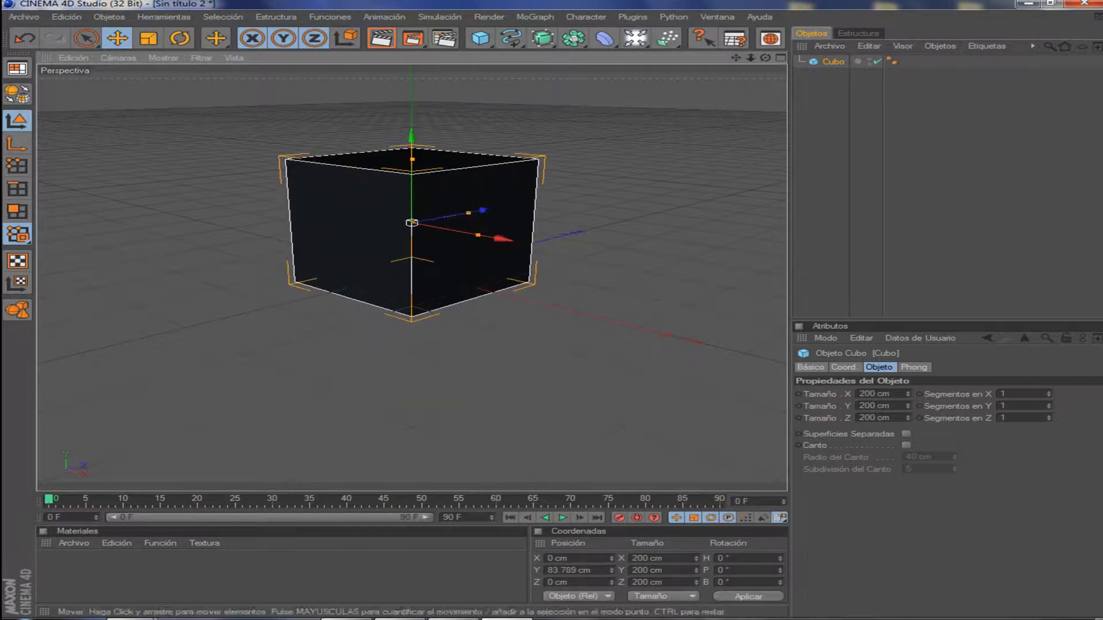
left_click_drag(503, 238, 536, 210)
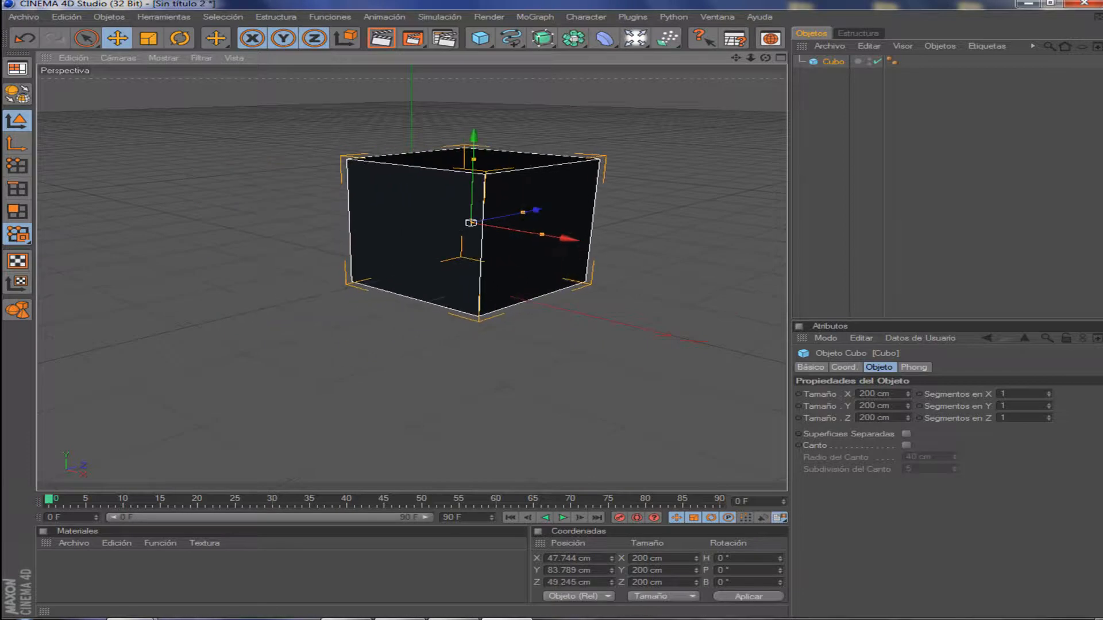
left_click(833, 104)
left_click(471, 230)
Step: Try raising the cube's X segments to 23, and reduce them back to 1
left_click(914, 367)
left_click(879, 367)
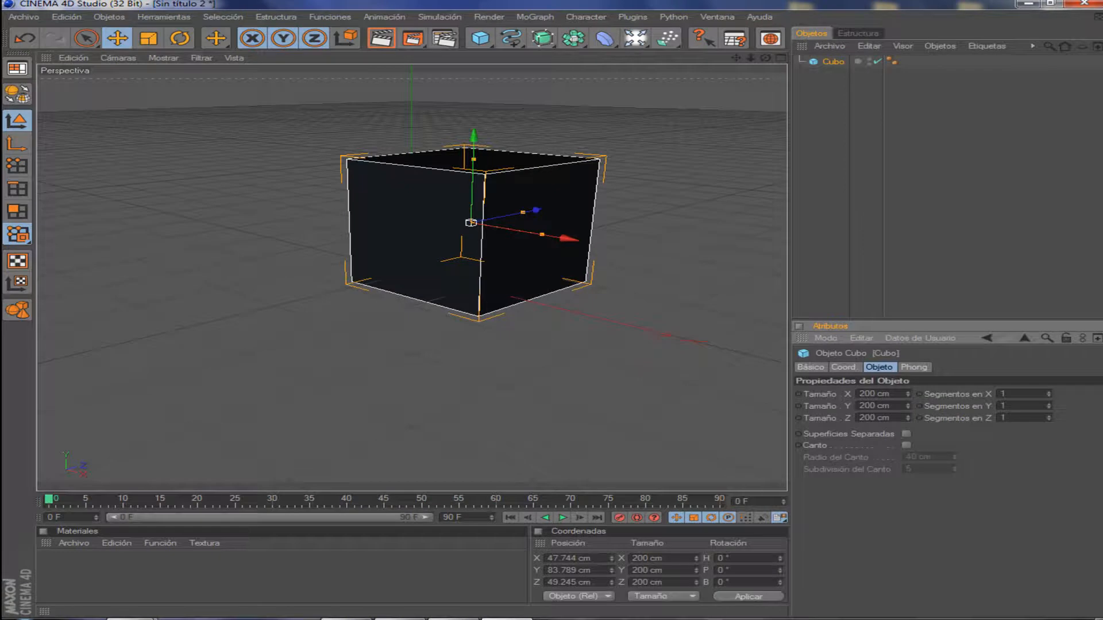
scroll(1002, 395, "up", 1)
scroll(1002, 394, "up", 9)
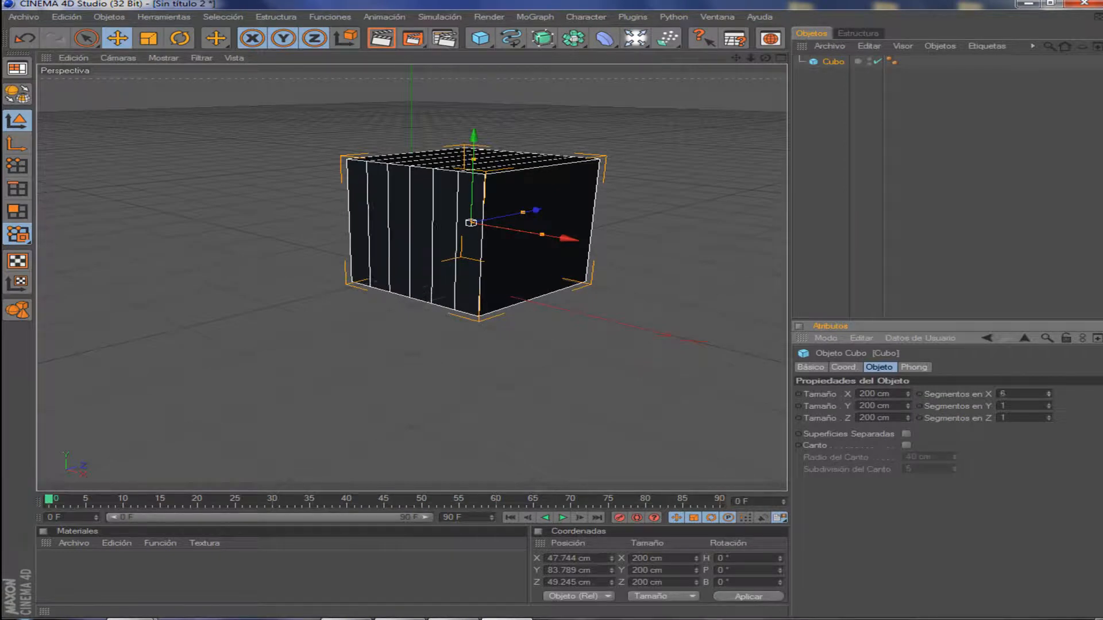
scroll(1002, 394, "up", 13)
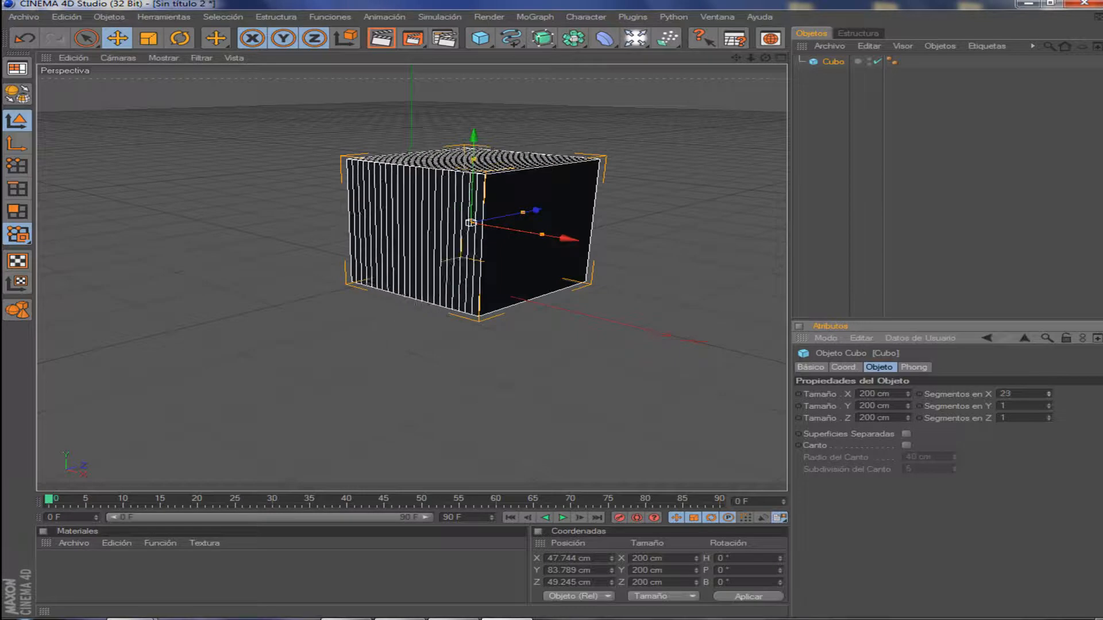
scroll(1002, 394, "down", 20)
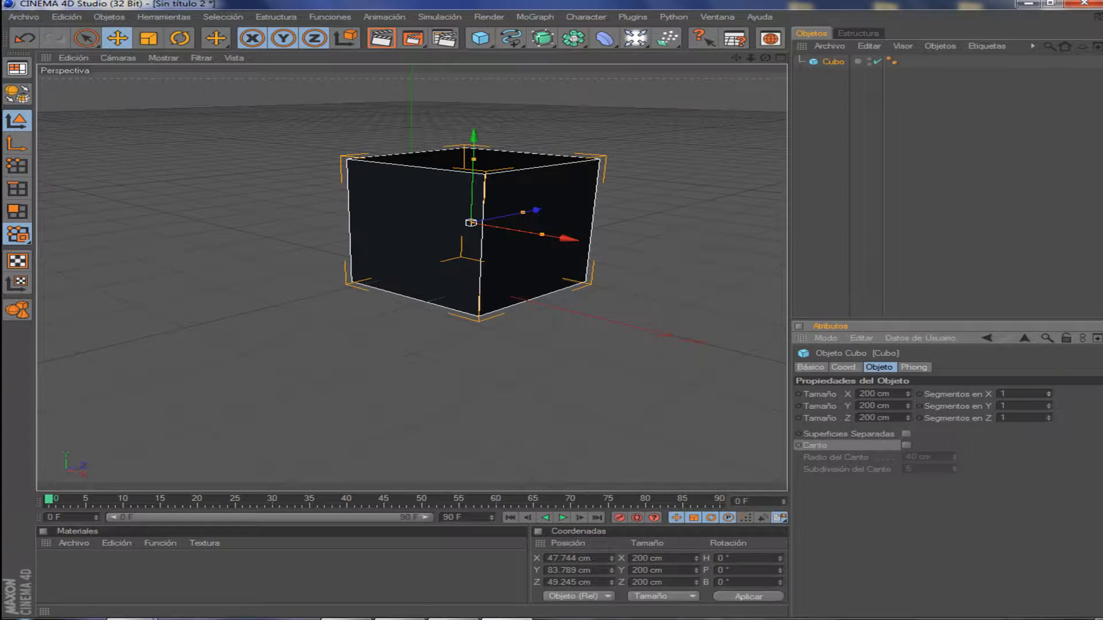
Step: Try rounding the cube's edges with a 95 cm fillet radius, reduce the radius to 0 cm and disable the fillet
left_click(907, 446)
left_click_drag(954, 457, 954, 447)
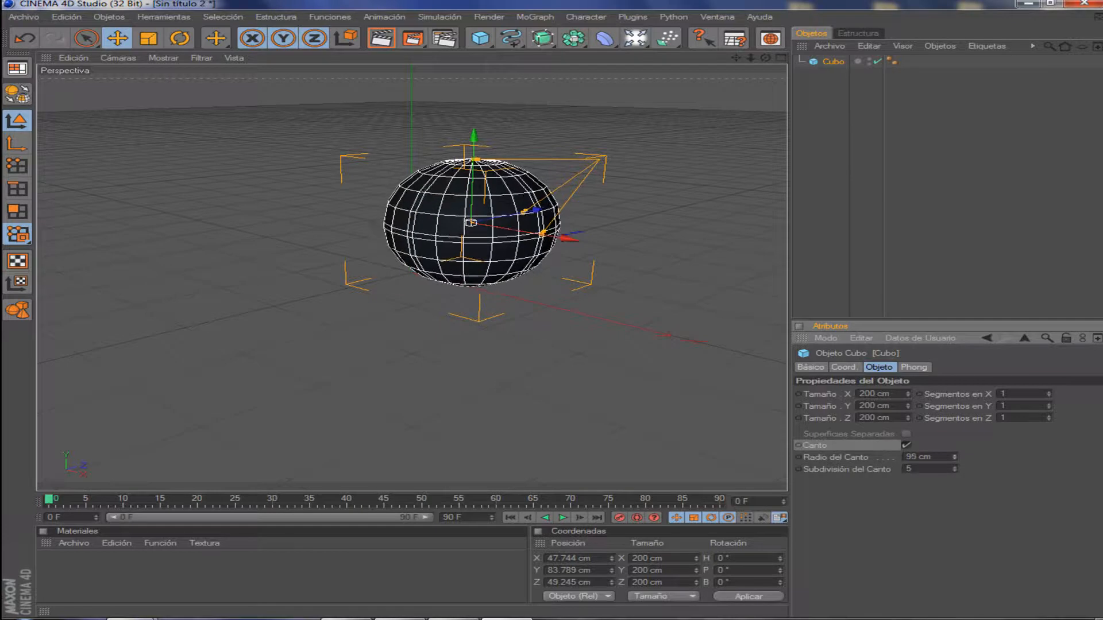
left_click_drag(955, 456, 955, 506)
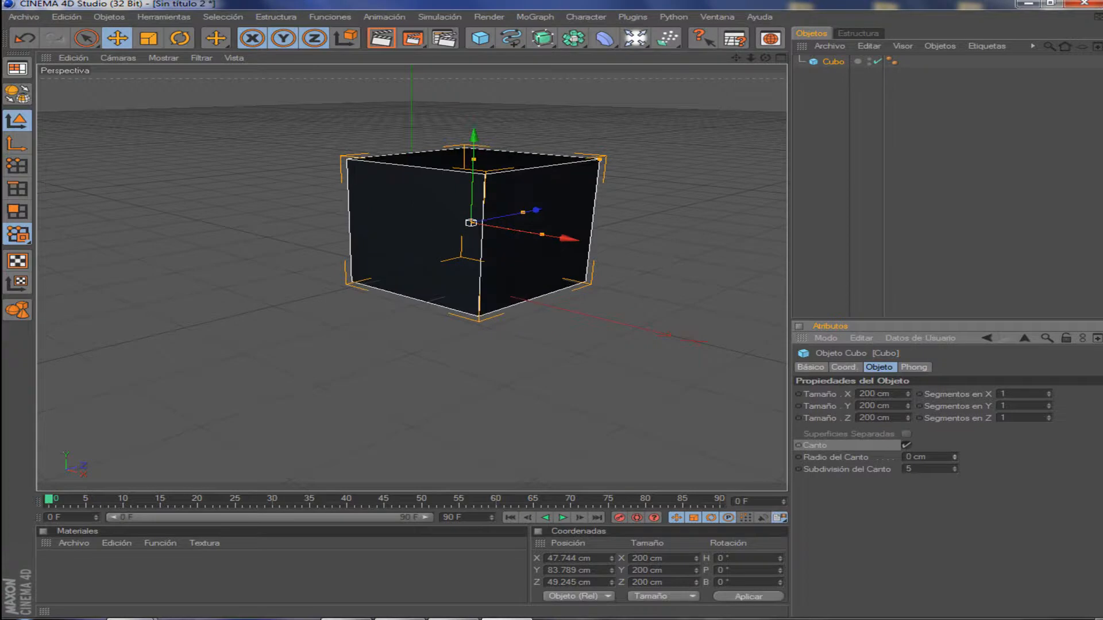
left_click(906, 446)
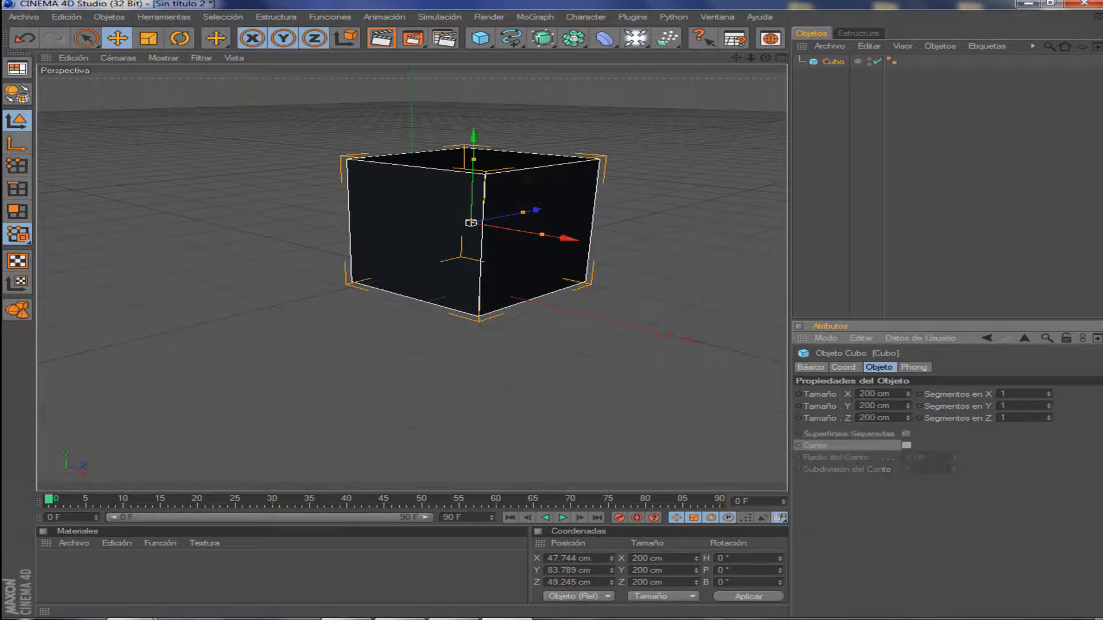
Step: Show the cube's coordinates and rotate it to about H 25°, P 62° and B -85°
left_click(845, 367)
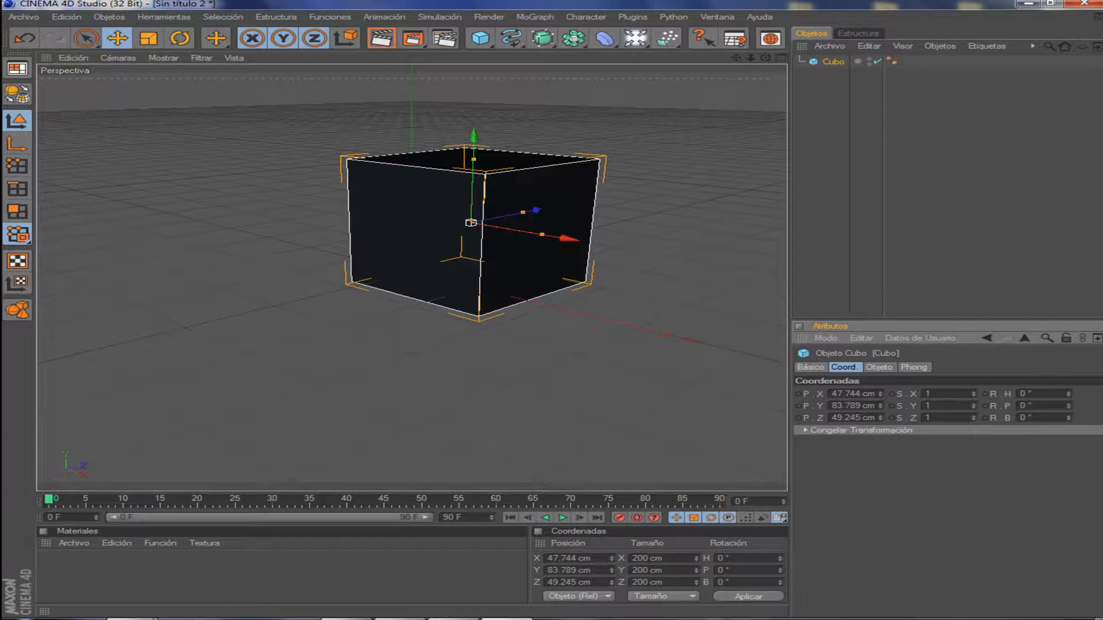
left_click(810, 368)
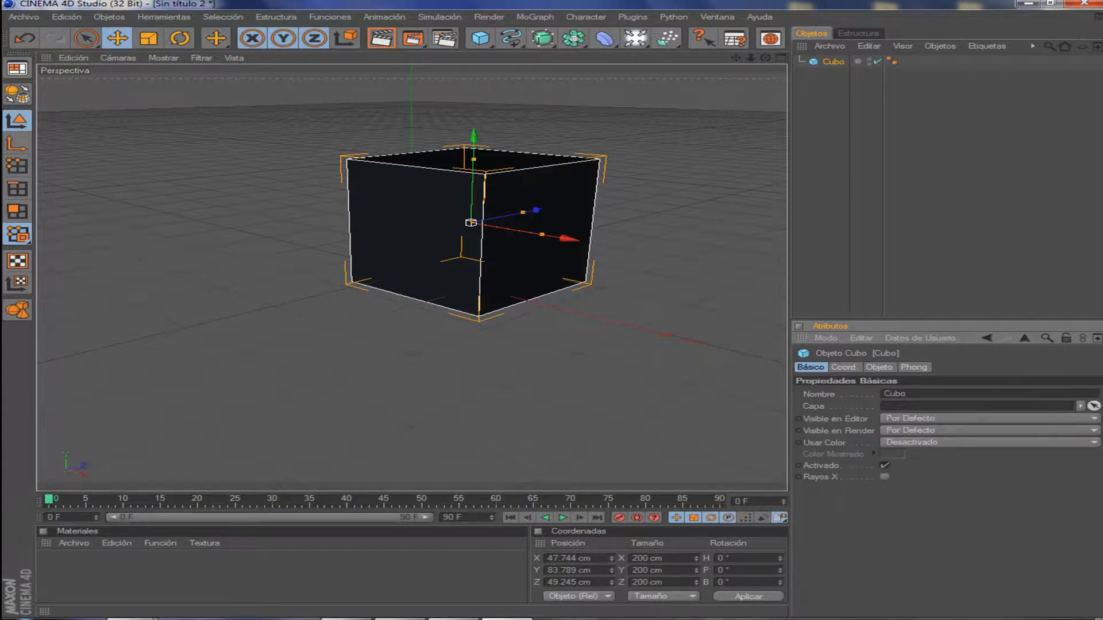
left_click(843, 367)
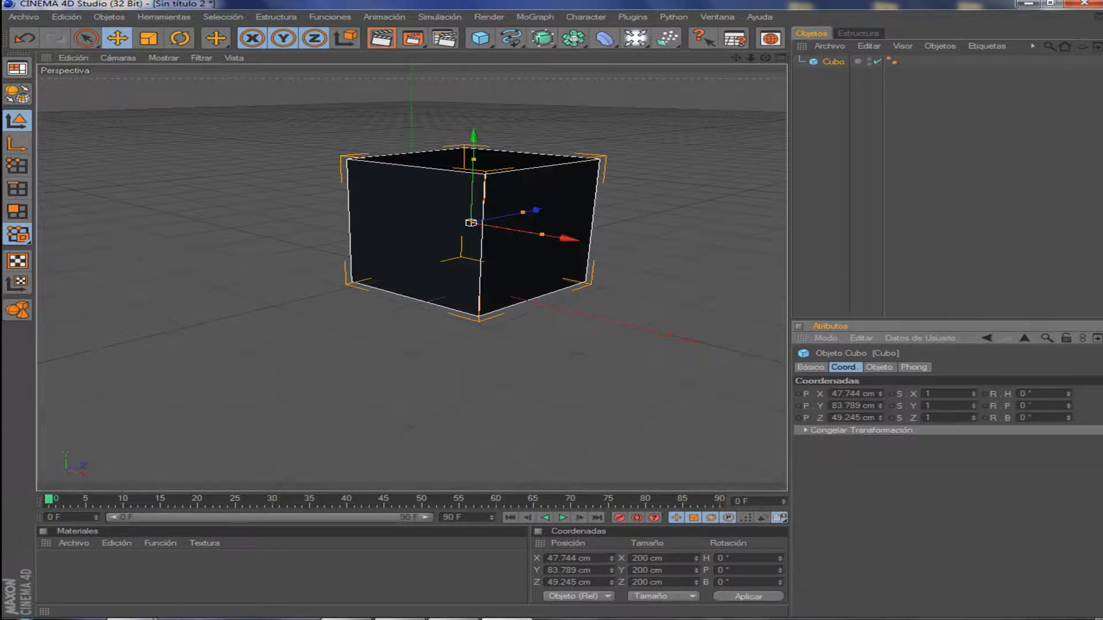
key("r")
left_click_drag(480, 236, 455, 264)
left_click(832, 61)
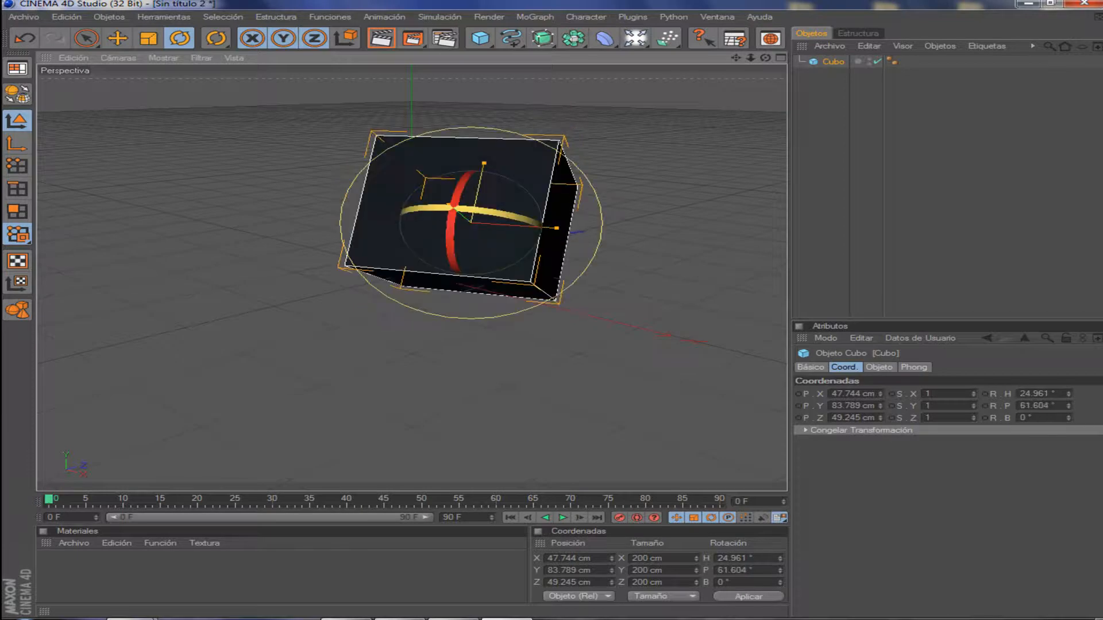
left_click_drag(472, 210, 400, 212)
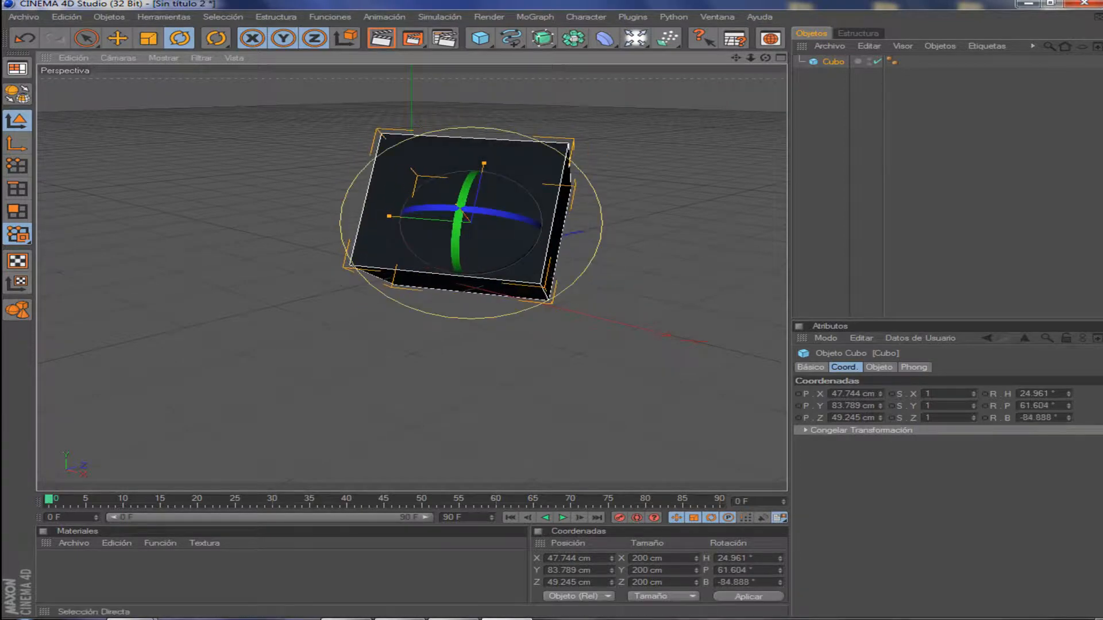
Step: Scale the cube uniformly to about 196 cm per side and convert it to an editable polygon object
key("t")
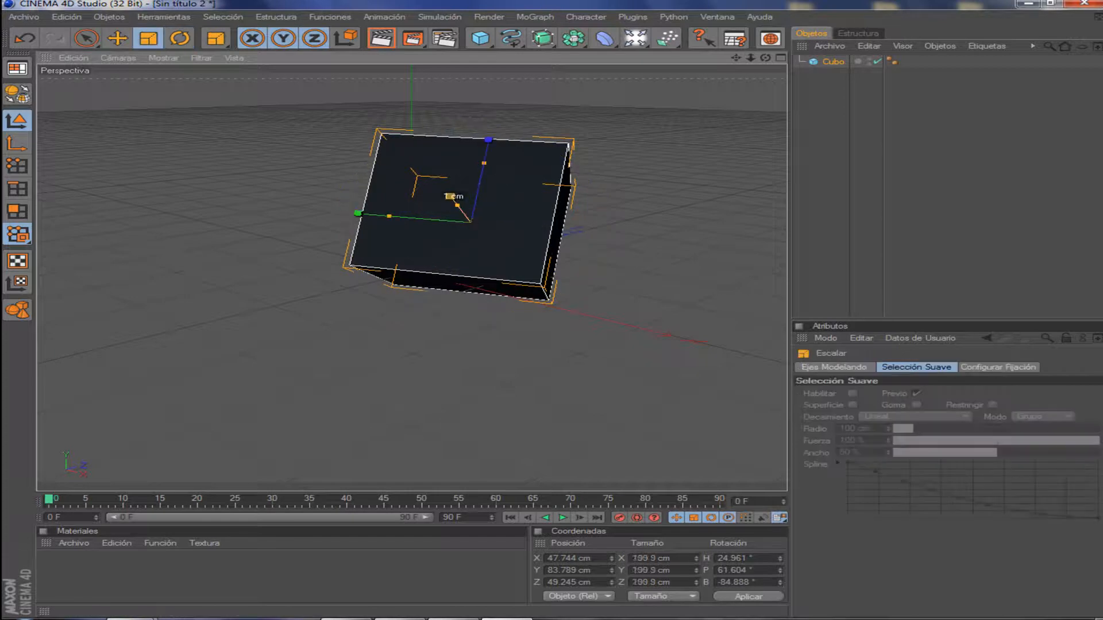
left_click_drag(445, 192, 452, 197)
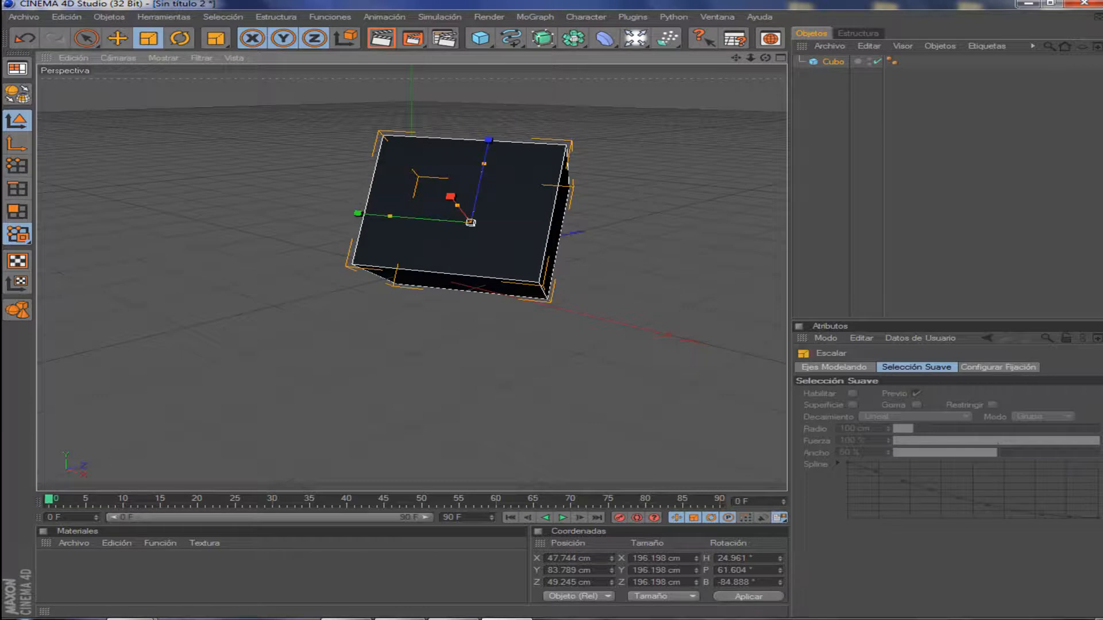
key("c")
mouse_move(471, 223)
left_mouse_down()
mouse_move(440, 223)
mouse_move(483, 223)
left_mouse_up()
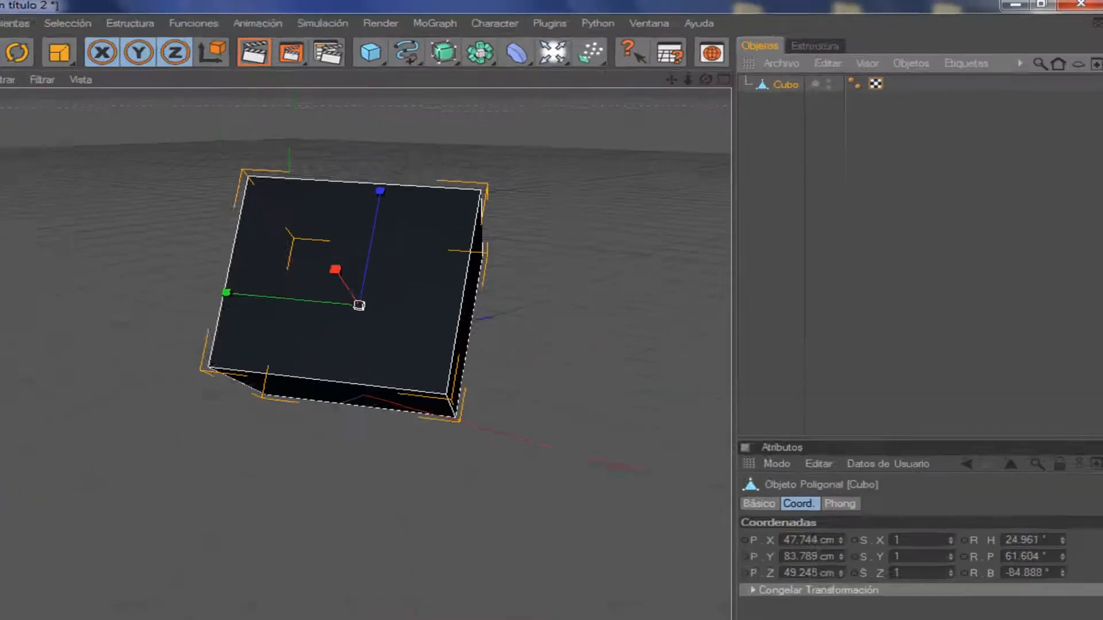
Step: Delete the cube and add a text spline to the scene
key("Delete")
left_click(187, 106)
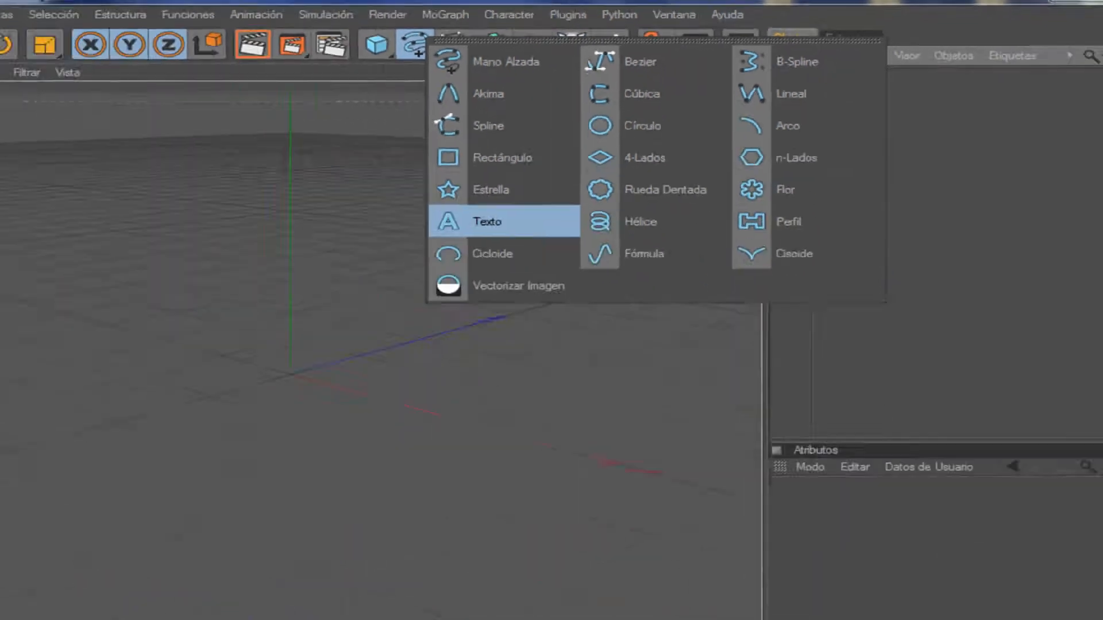
left_click(315, 419)
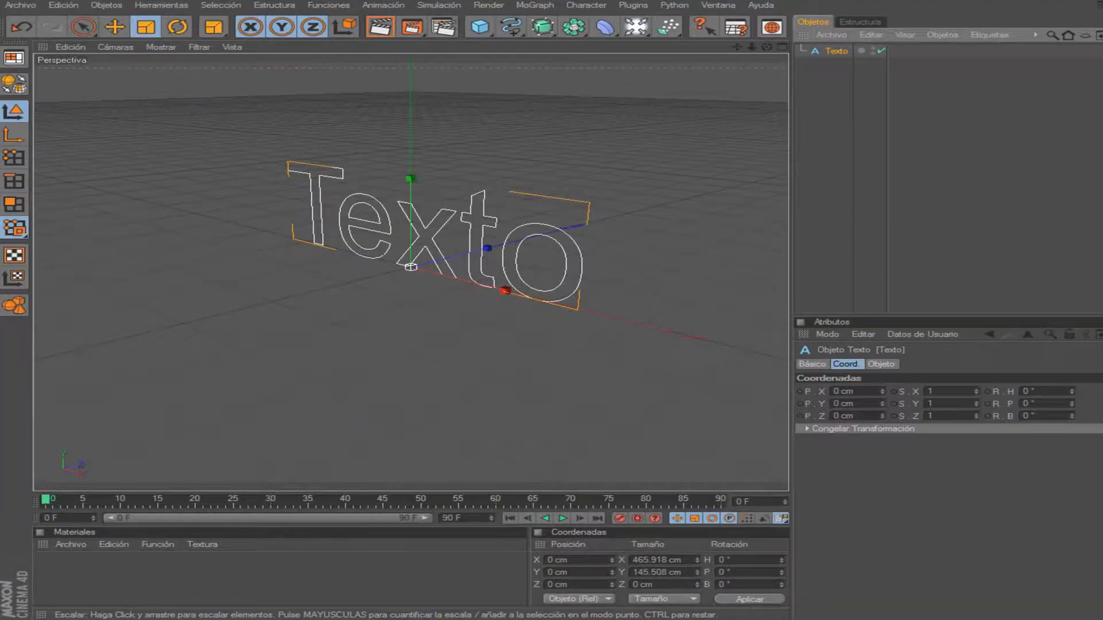
Step: Set the text spline's content to "Tutorial"
left_click(882, 364)
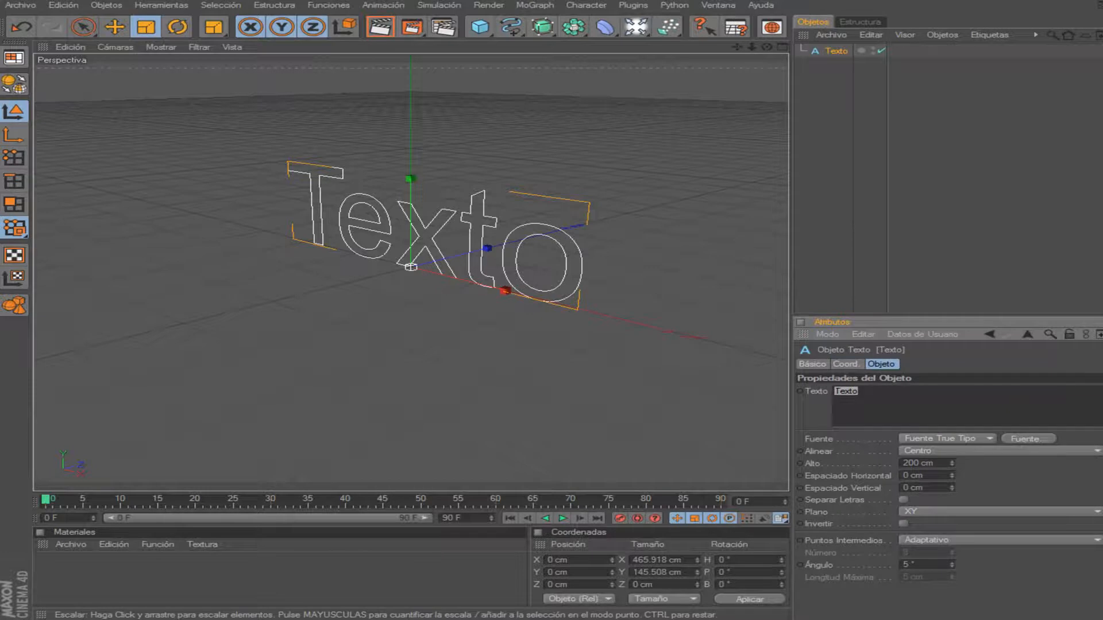
type("Tutorial")
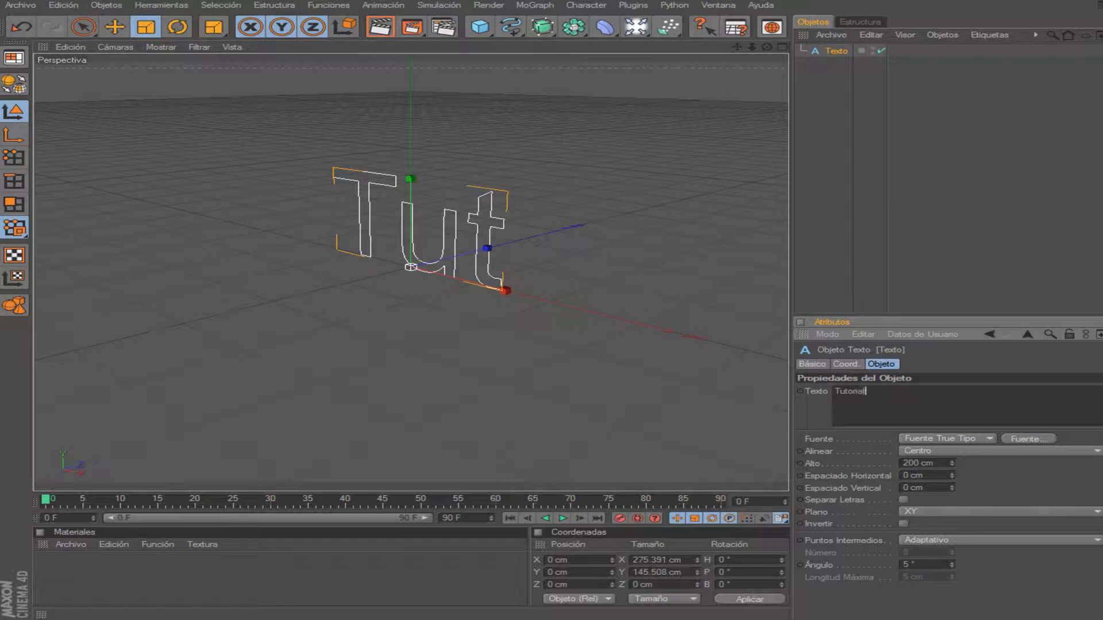
left_click(841, 172)
left_click(652, 270)
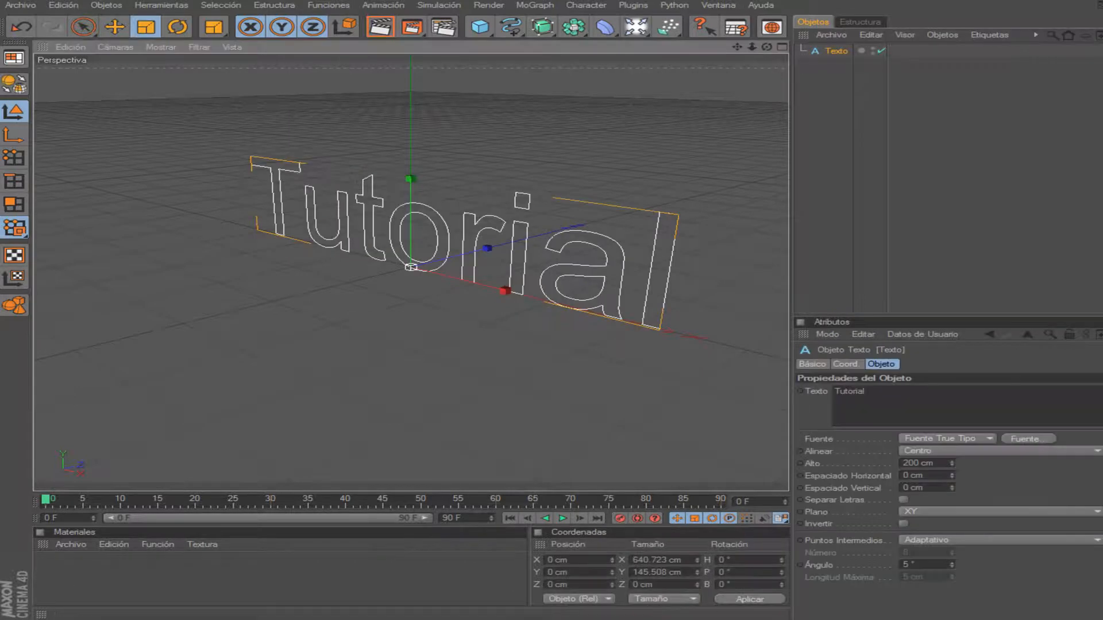
Step: Rotate the text about 47° around its vertical axis
key("r")
left_click_drag(457, 282, 499, 279)
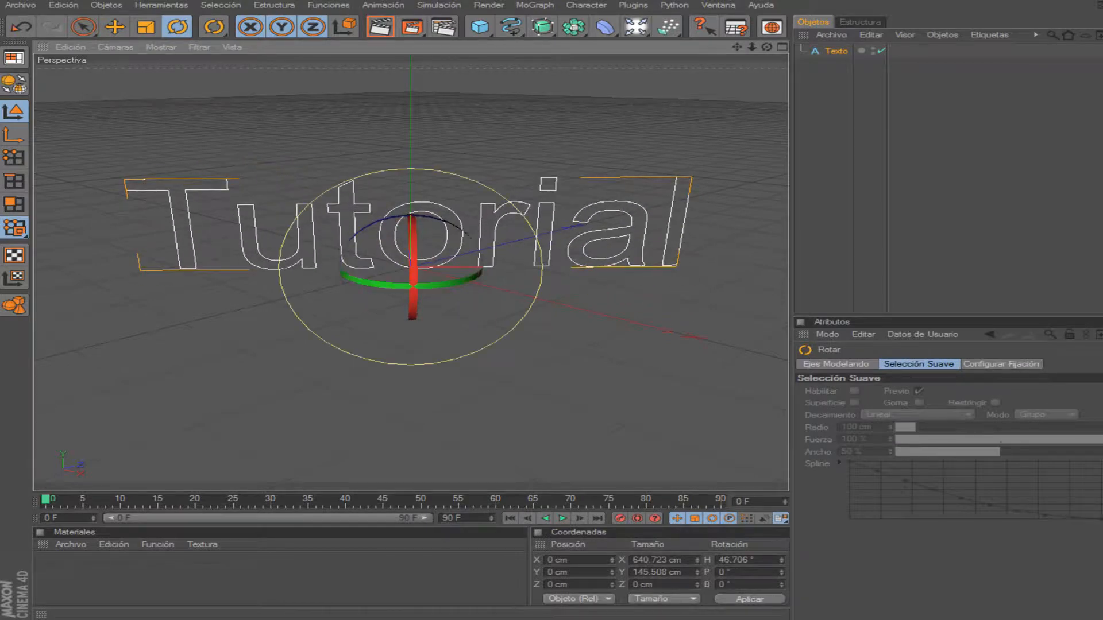
left_click(841, 173)
left_click(480, 263)
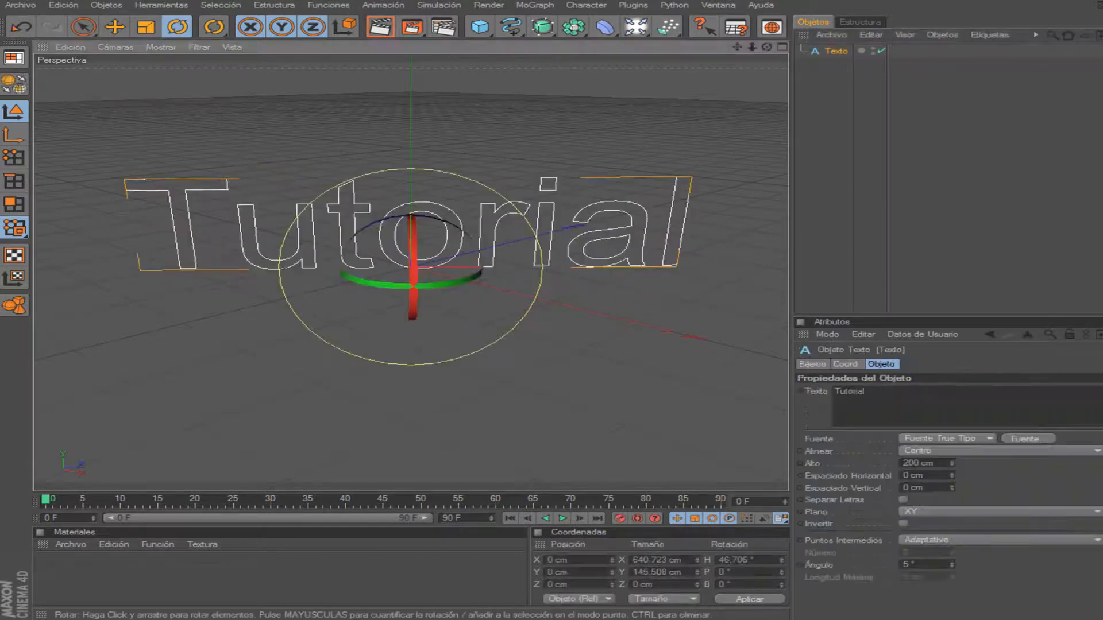
Step: Turn the text back in line with the X axis and deselect it
left_click_drag(479, 270, 464, 282)
mouse_move(546, 270)
left_mouse_down()
mouse_move(442, 247)
mouse_move(402, 311)
mouse_move(443, 282)
mouse_move(505, 270)
mouse_move(540, 247)
mouse_move(556, 279)
left_mouse_up()
left_click(548, 270)
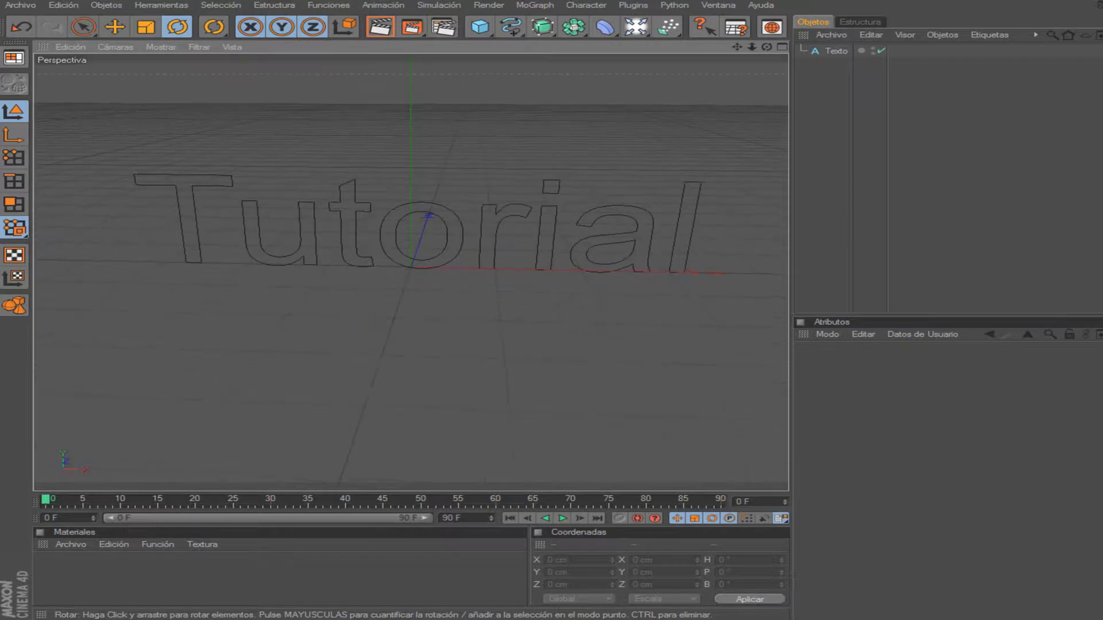
Step: Add a NURBS Extrusión object and nest the text spline under it to give the letters depth
mouse_move(556, 279)
middle_mouse_down("alt")
mouse_move(570, 294)
mouse_move(538, 377)
mouse_move(569, 266)
mouse_move(539, 269)
middle_mouse_up("alt")
right_click_drag(538, 268, 514, 269, "alt")
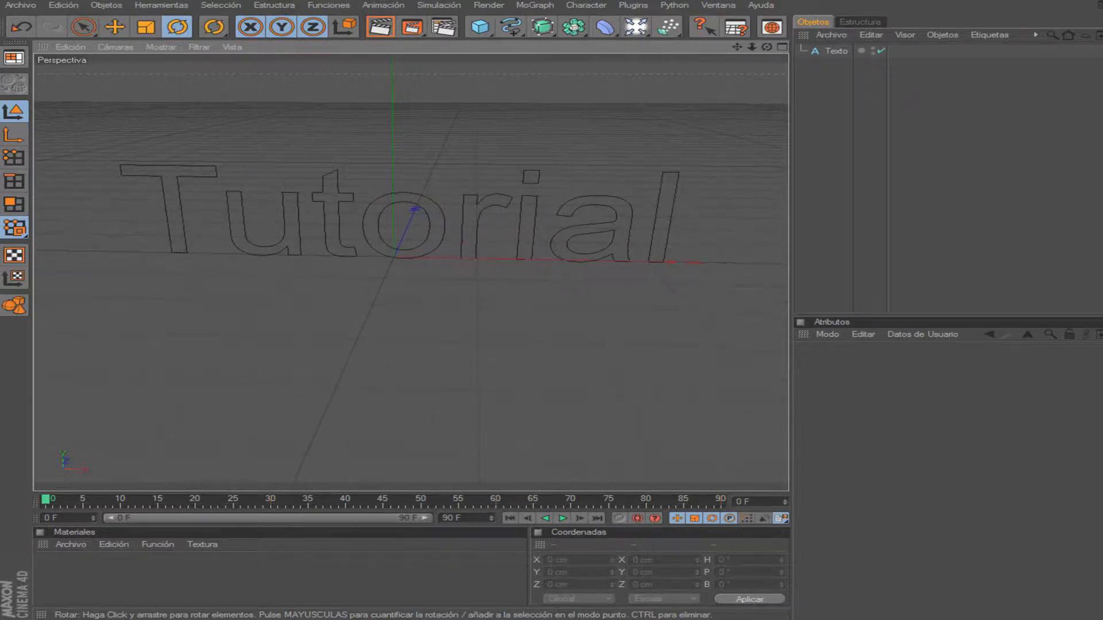
middle_click_drag(514, 268, 528, 289, "alt")
right_click_drag(528, 290, 566, 289, "alt")
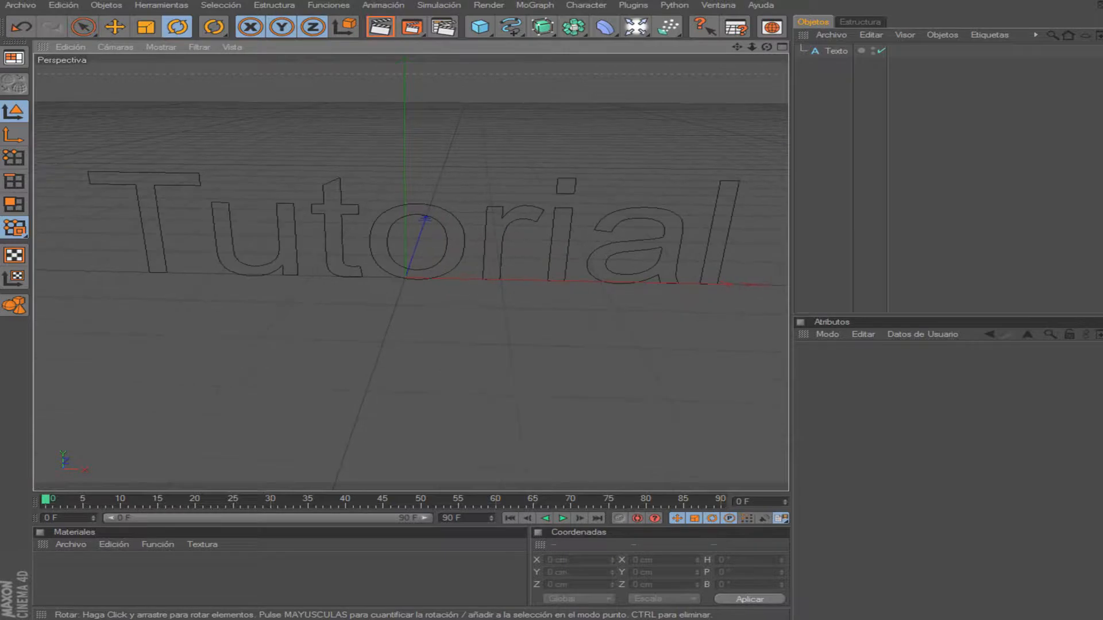
left_click(542, 27)
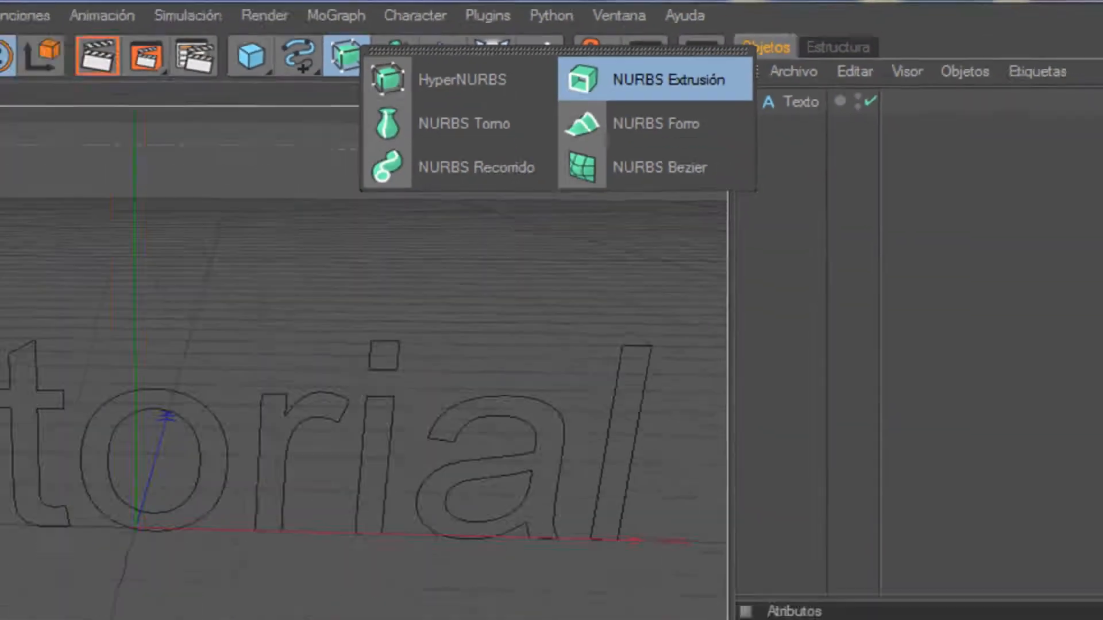
left_click(586, 143)
left_click_drag(836, 64, 861, 51)
key("ctrl+shift+a")
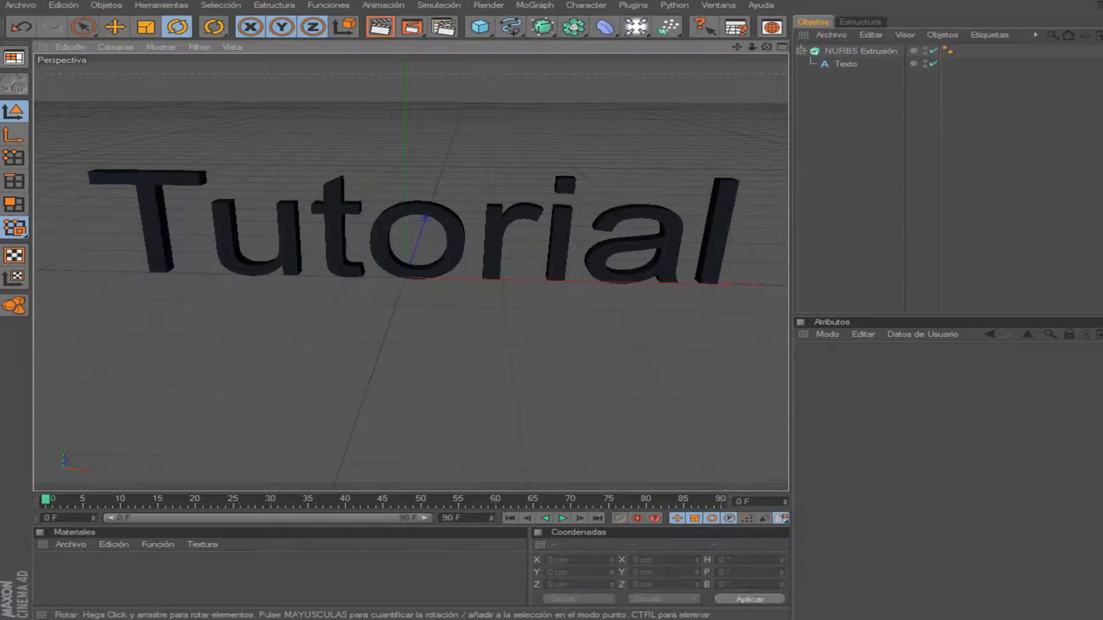
Step: Select the extrusion object and try an X movement of 17 cm
left_click(860, 50)
mouse_move(344, 258)
left_mouse_down("alt")
mouse_move(405, 241)
mouse_move(532, 270)
mouse_move(351, 250)
left_mouse_up("alt")
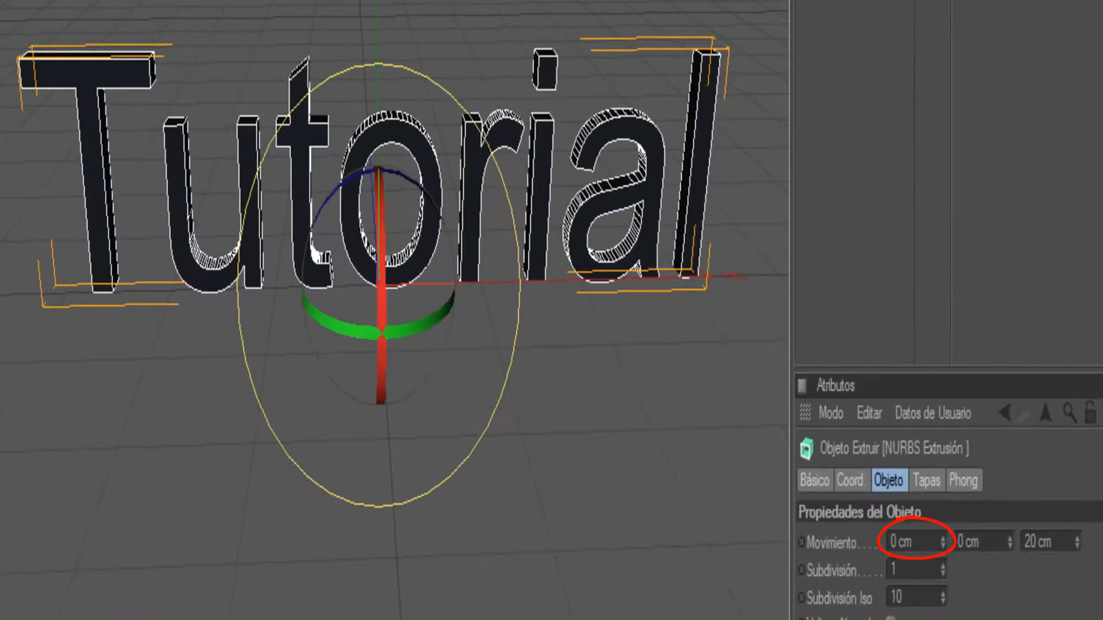
left_click_drag(943, 542, 943, 525)
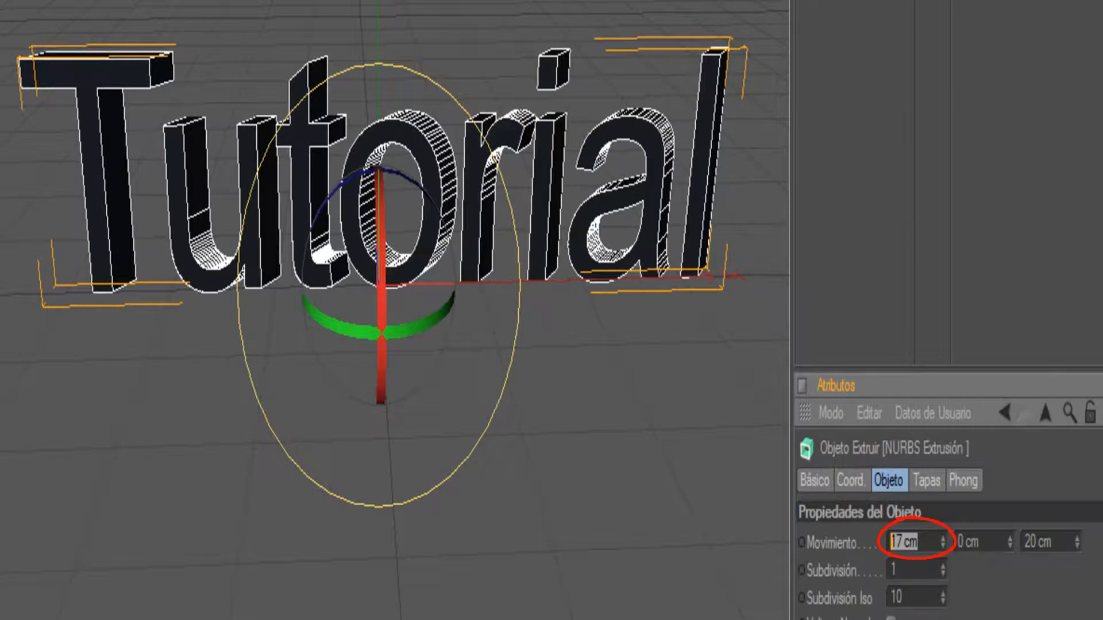
Step: Try extruding the text along the Y axis, and reset the X and Y movement to 0 cm
left_click_drag(1009, 542, 1009, 525)
mouse_move(379, 285)
left_mouse_down("alt")
mouse_move(558, 273)
mouse_move(597, 250)
mouse_move(379, 276)
mouse_move(374, 264)
left_mouse_up("alt")
left_click(984, 542)
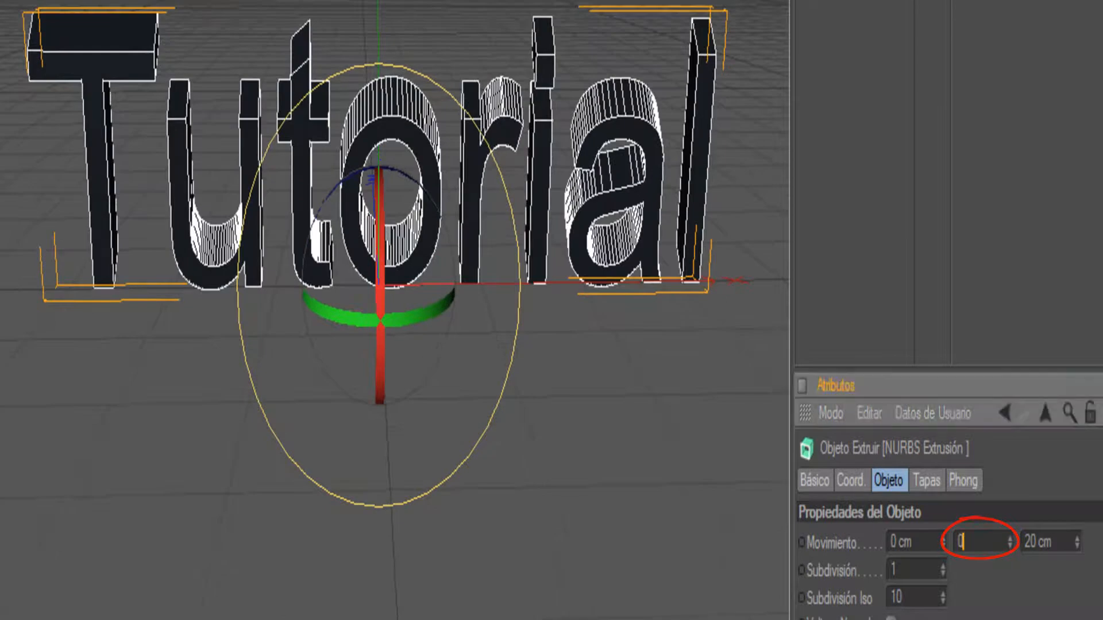
type("0")
key("Return")
Step: Try a greater extrusion depth along the Z axis, and set the Z movement back to 20 cm
left_click_drag(1077, 542, 1077, 519)
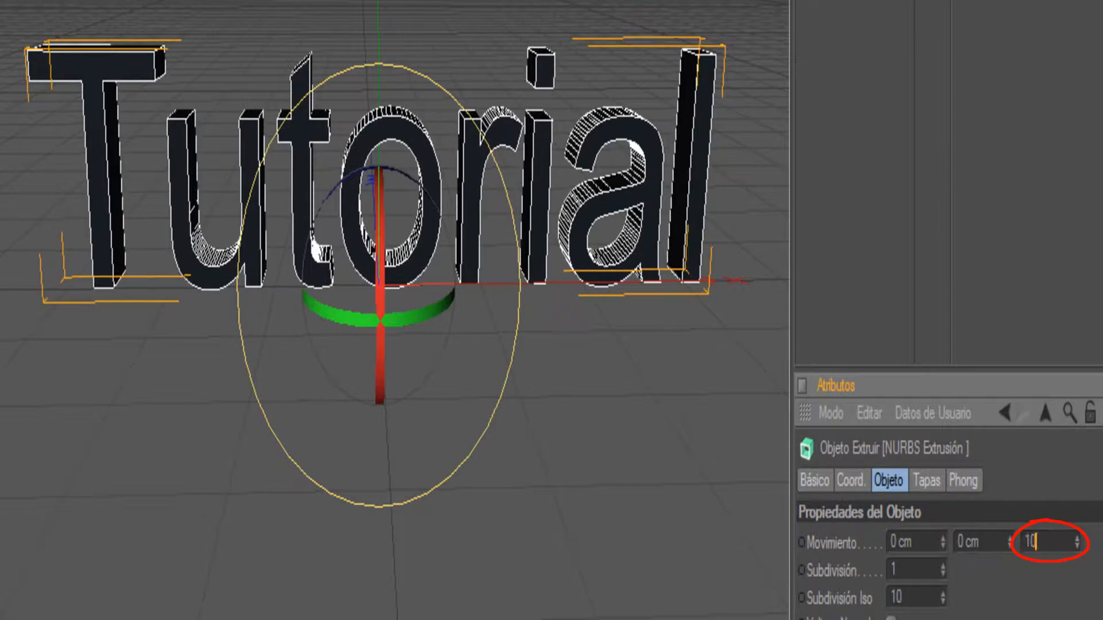
key("Return")
mouse_move(379, 284)
left_mouse_down("alt")
mouse_move(506, 290)
mouse_move(388, 289)
left_mouse_up("alt")
double_click(1056, 542)
type("0")
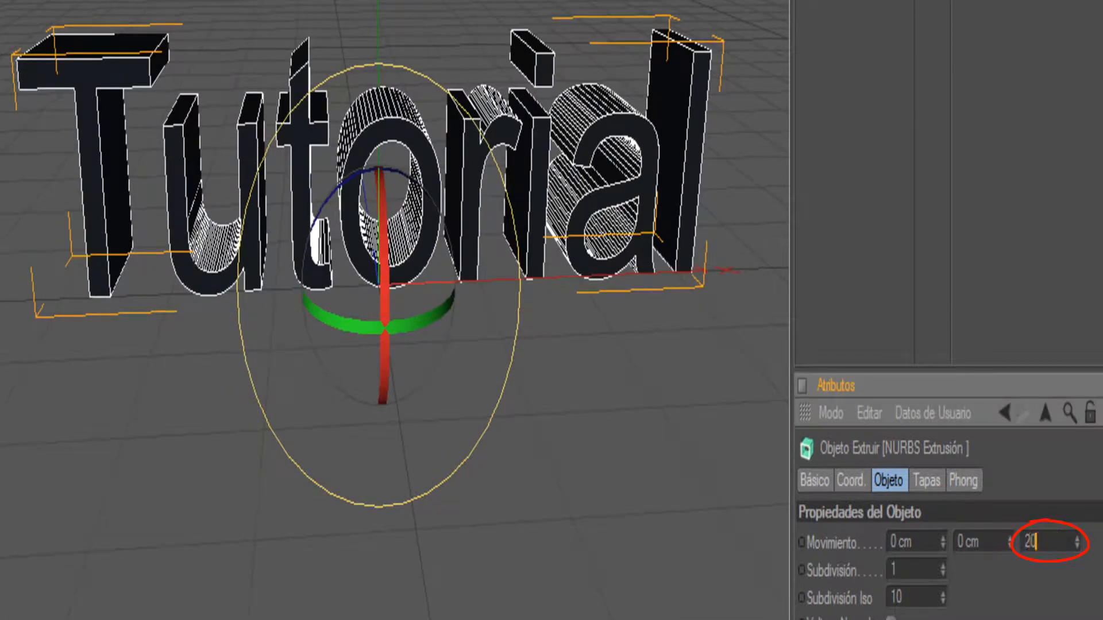
key("Return")
Step: Set the extrusion's initial cap (Inicial) to Canto with a radius of 1 cm
left_click(926, 481)
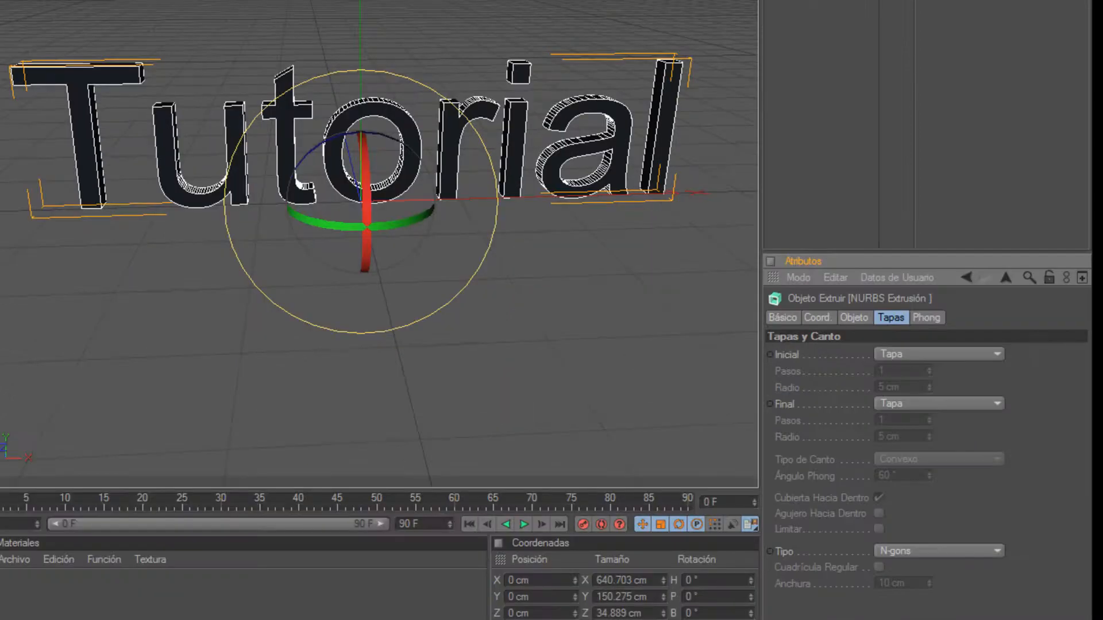
left_click(939, 354)
left_click(908, 403)
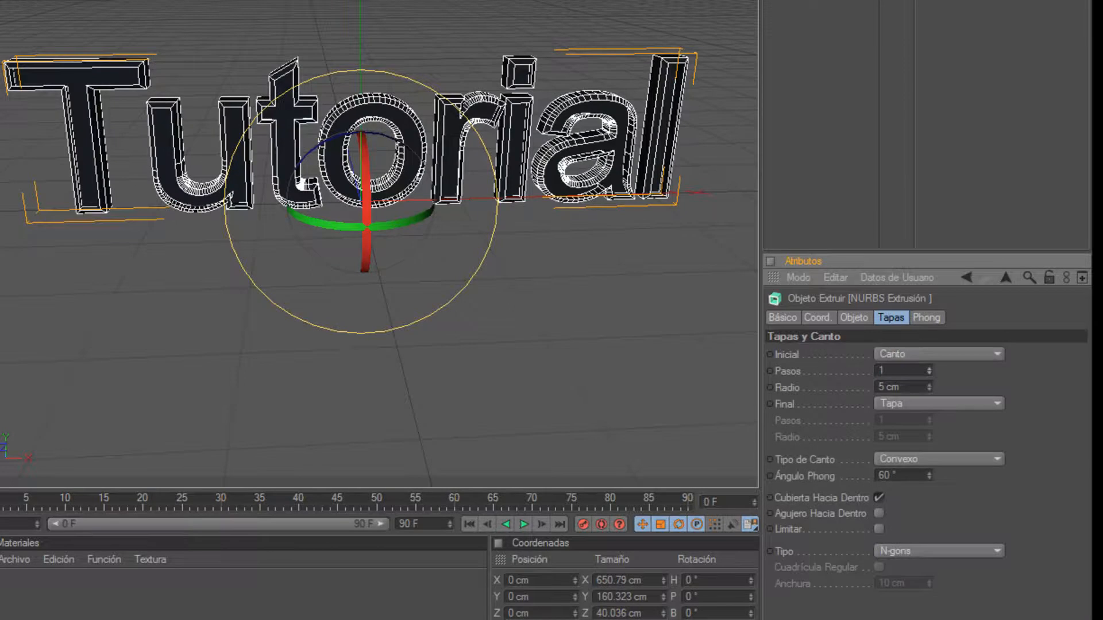
mouse_move(929, 388)
left_mouse_down()
mouse_move(929, 399)
mouse_move(929, 364)
mouse_move(929, 379)
left_mouse_up()
scroll(367, 195, "up", 8)
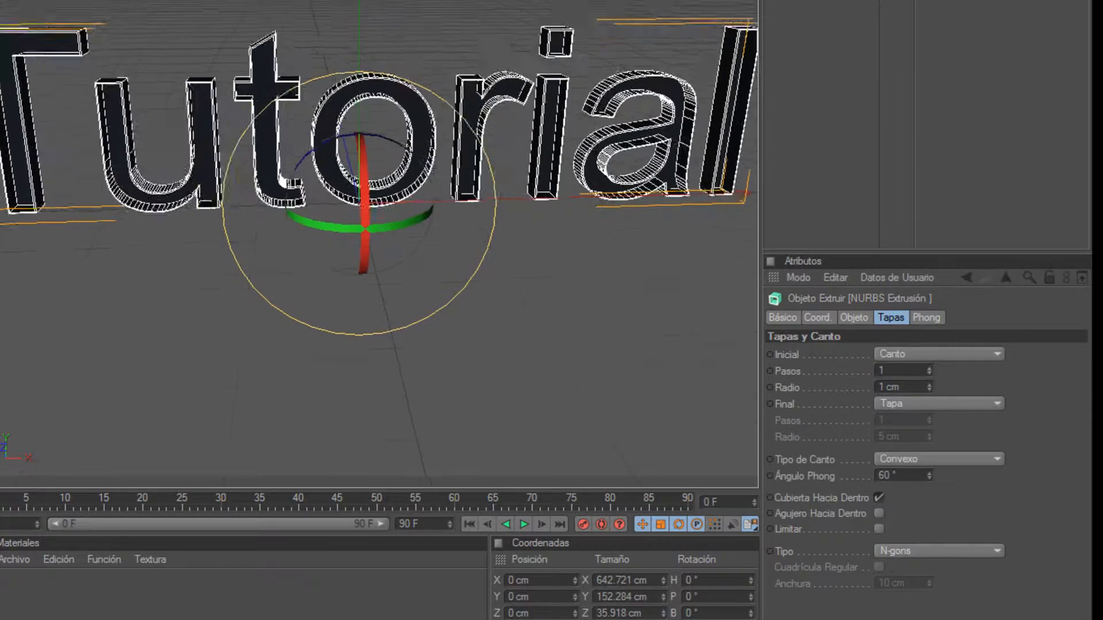
Step: Try a higher number of steps (Pasos) on the initial cap's edge, and set it back to 1
middle_click_drag(350, 212, 383, 345, "alt")
right_click_drag(384, 345, 511, 345, "alt")
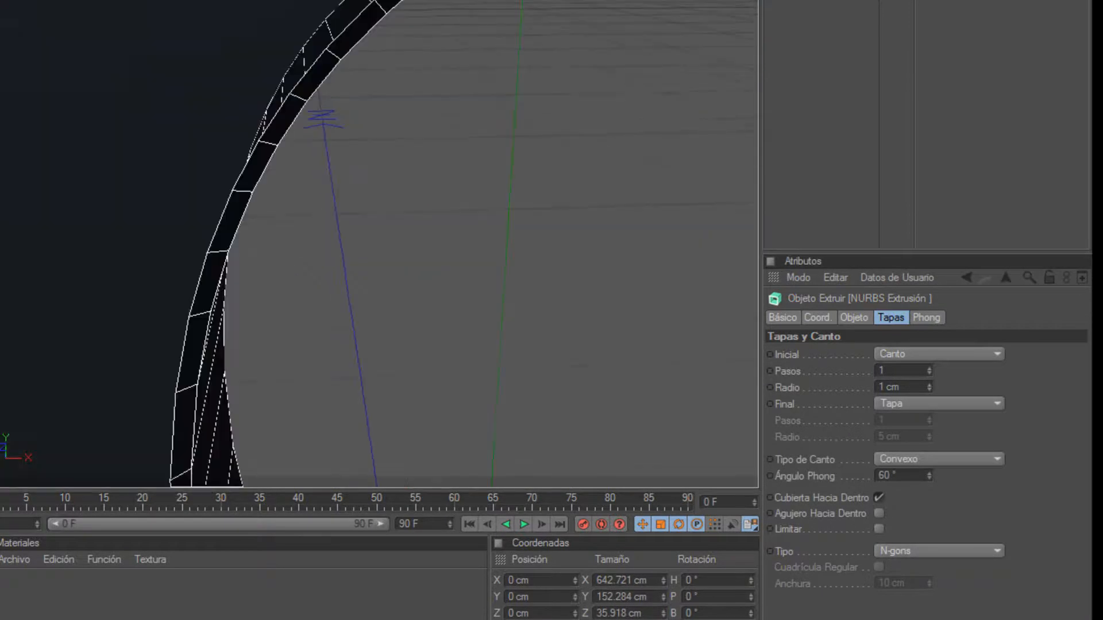
middle_click_drag(379, 247, 640, 275, "alt")
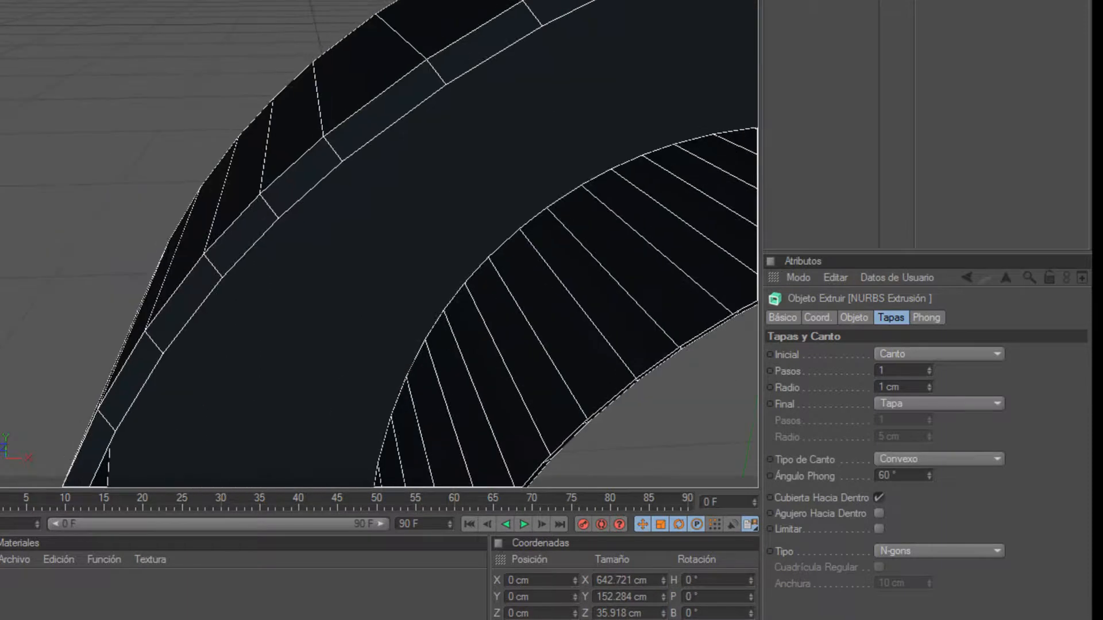
left_click(929, 368)
left_click(929, 367)
left_click(929, 368)
left_click(929, 368)
left_click(929, 368)
left_click_drag(929, 371, 929, 387)
right_click_drag(379, 247, 189, 261, "alt")
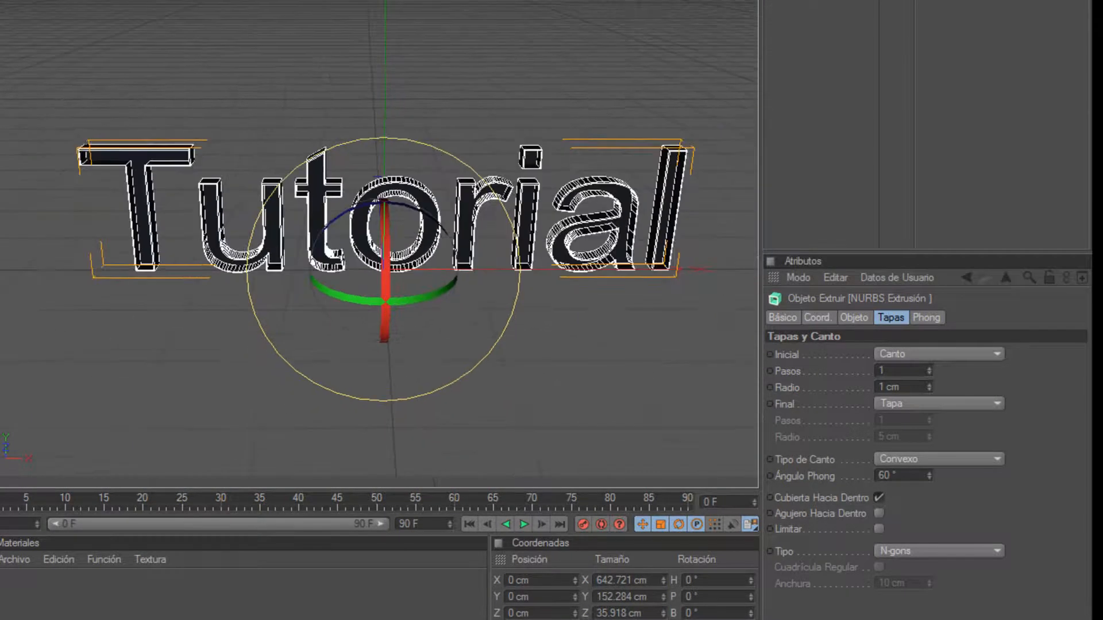
Step: Set the extrusion's initial cap (Inicial) to Ninguno
left_click_drag(189, 262, 190, 227, "alt")
key("ctrl+shift+a")
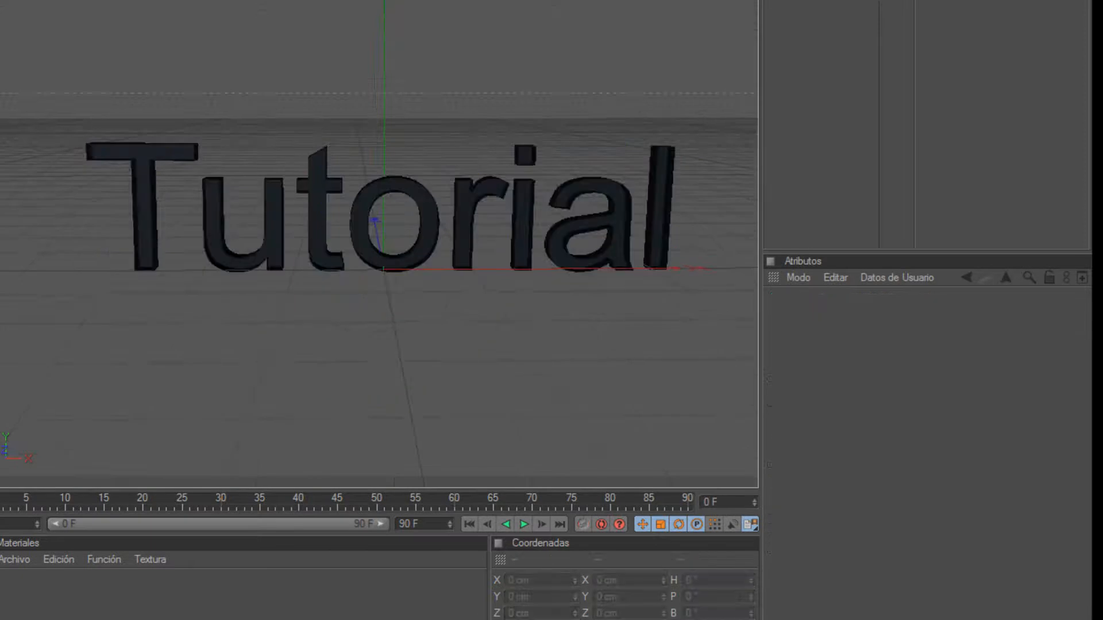
key("ctrl+z")
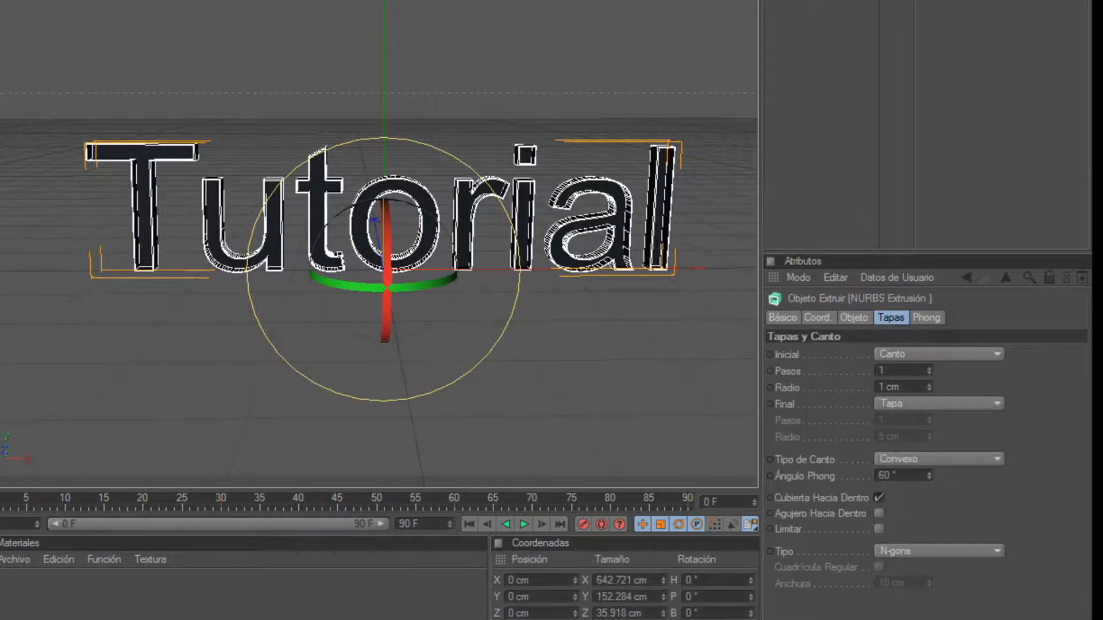
left_click(939, 354)
left_click(908, 370)
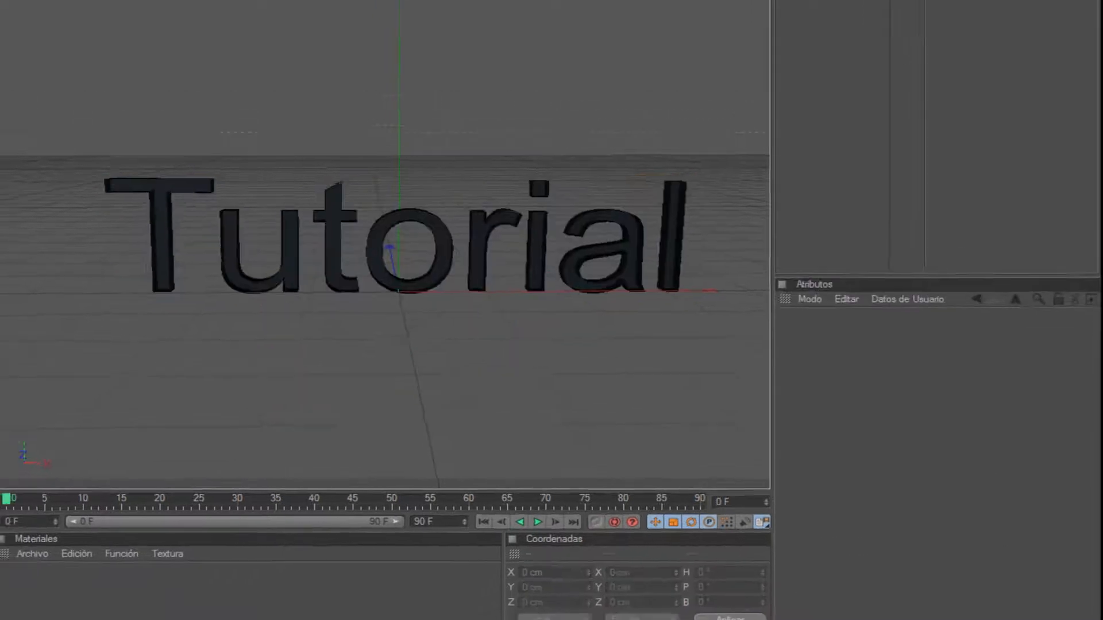
mouse_move(394, 245)
left_mouse_down("alt")
mouse_move(127, 209)
mouse_move(275, 233)
mouse_move(373, 264)
mouse_move(389, 247)
left_mouse_up("alt")
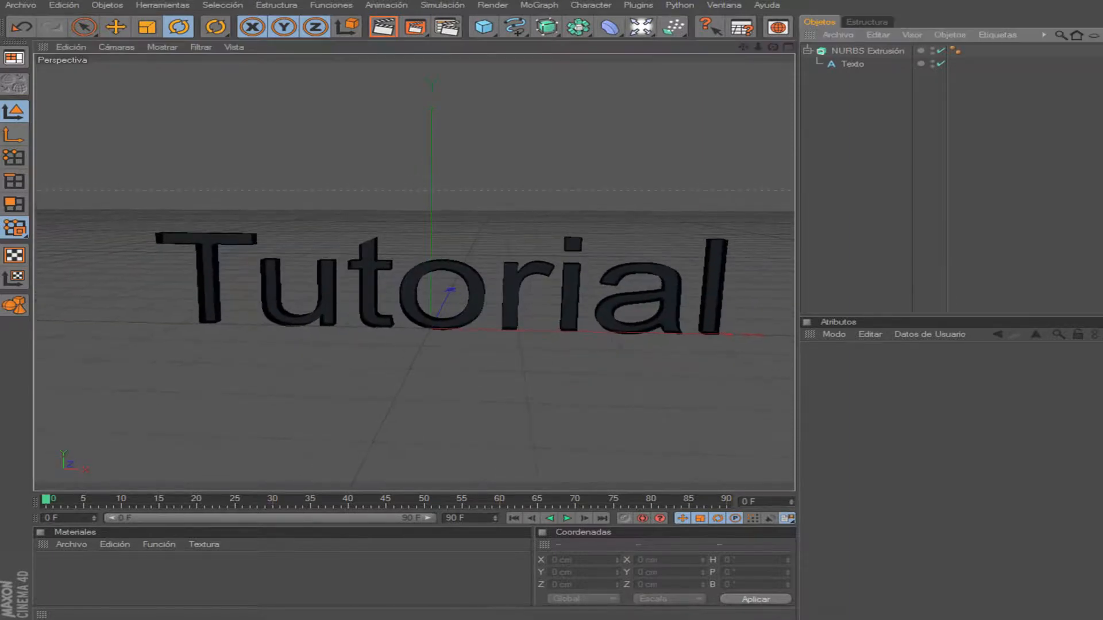
Step: Review the text spline's object, coordinate and basic properties, and select the extrusion object
left_click(853, 64)
left_click(852, 115)
left_click(852, 64)
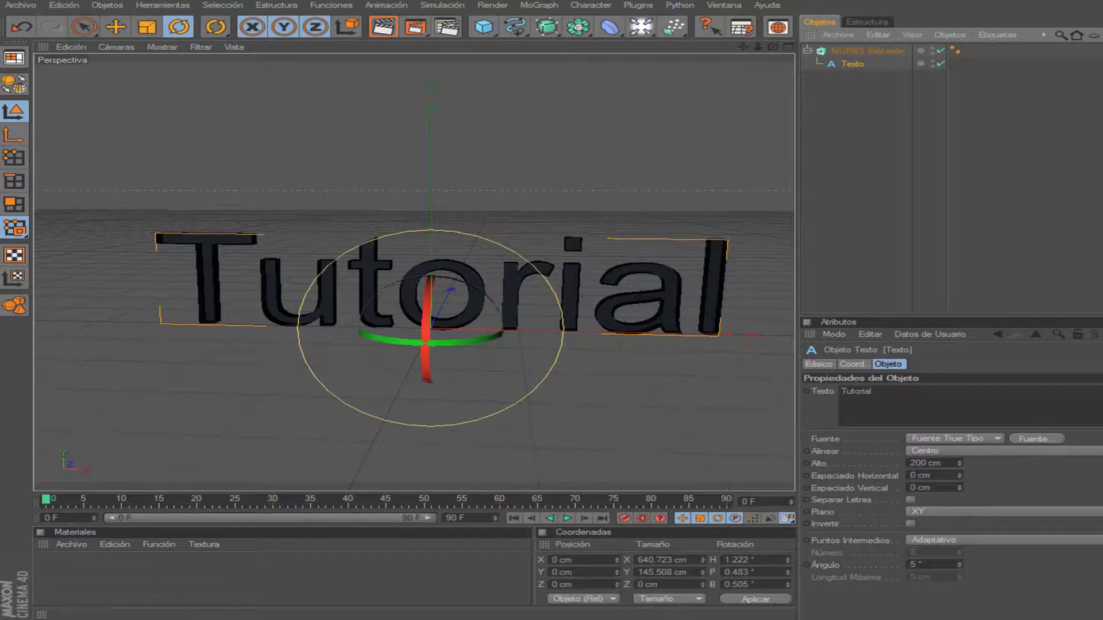
left_click(853, 364)
left_click(818, 364)
left_click(867, 51)
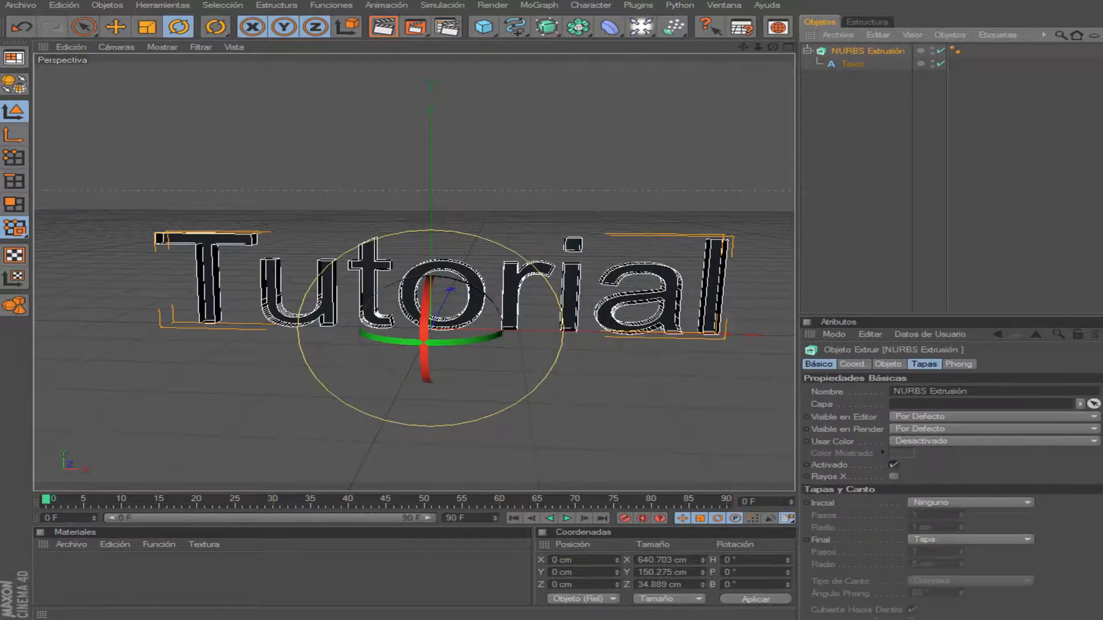
Step: Add a NURBS Torno object, nest the text spline under it, and delete the NURBS Extrusión object
left_click(546, 26)
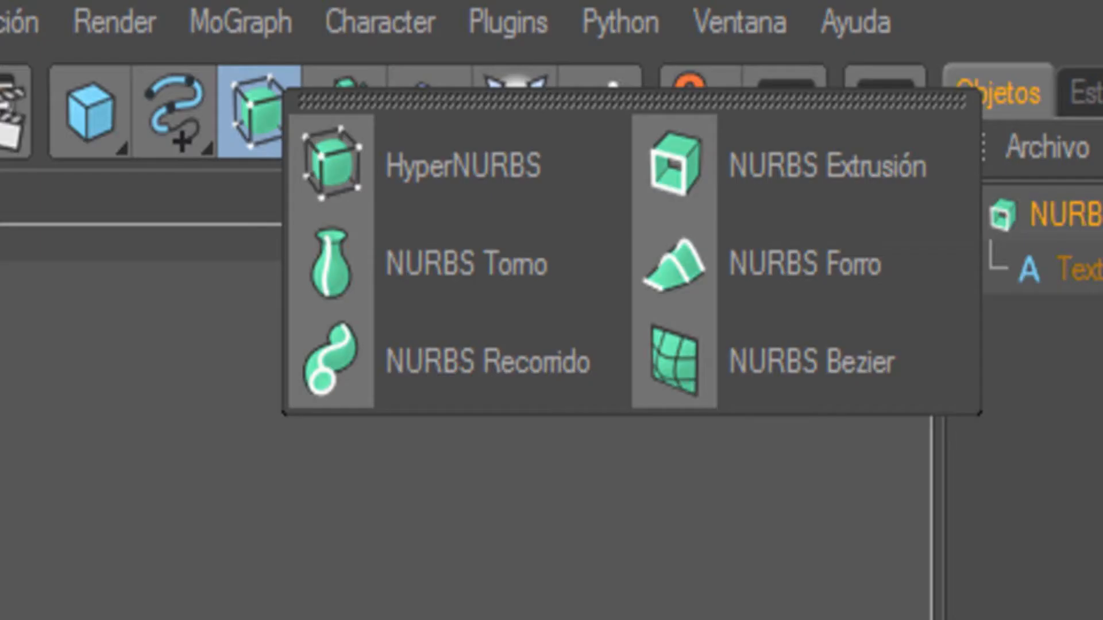
left_click(459, 263)
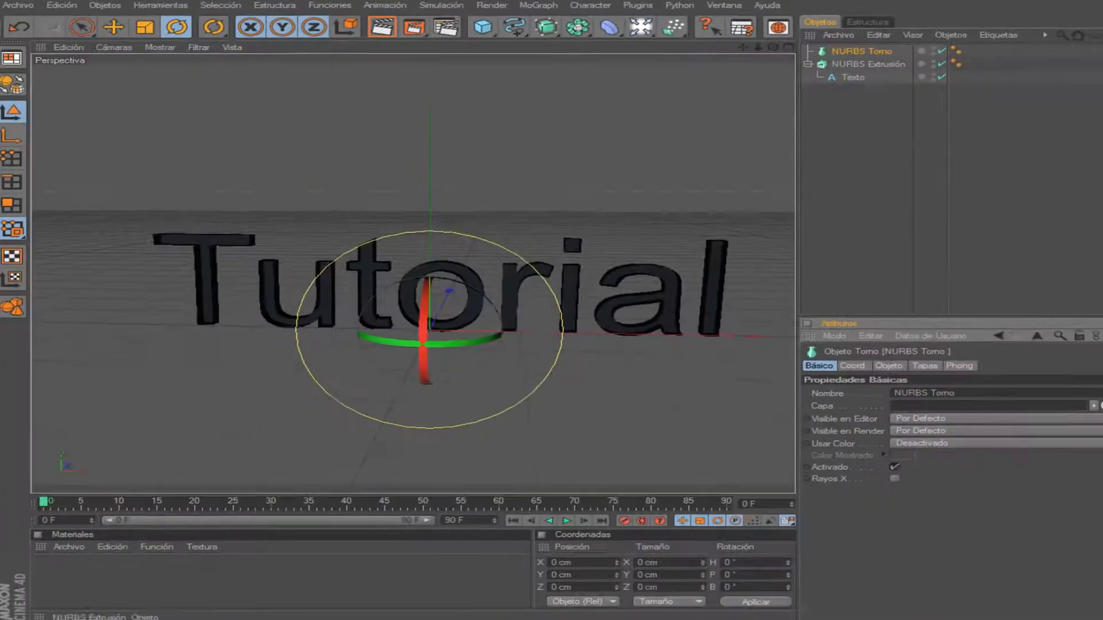
left_click(852, 76)
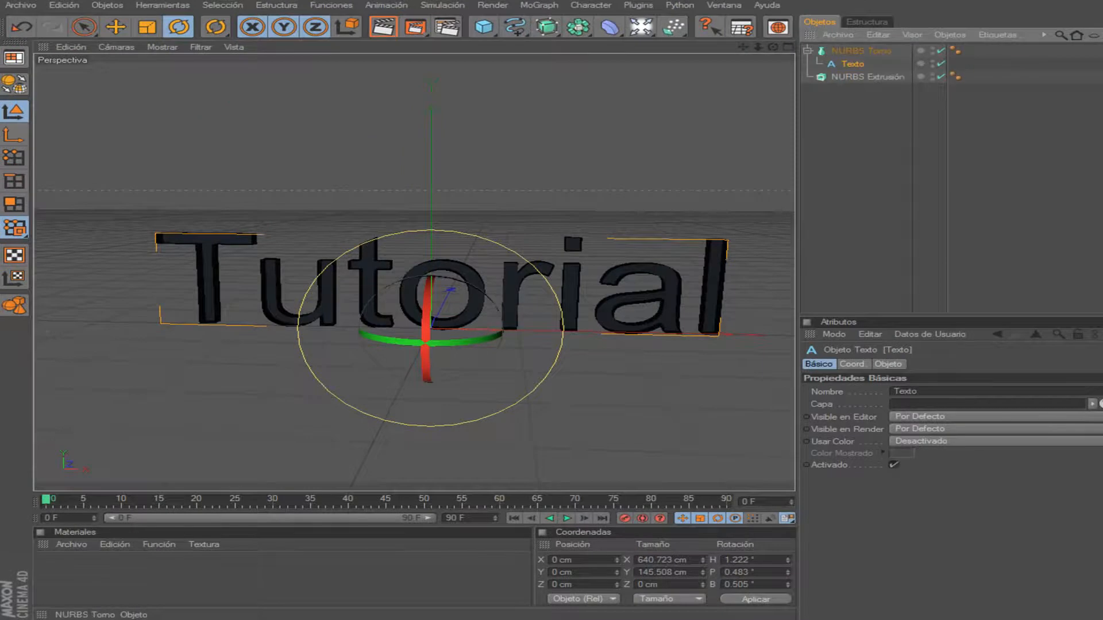
left_click_drag(852, 76, 860, 51)
left_click(867, 77)
key("Delete")
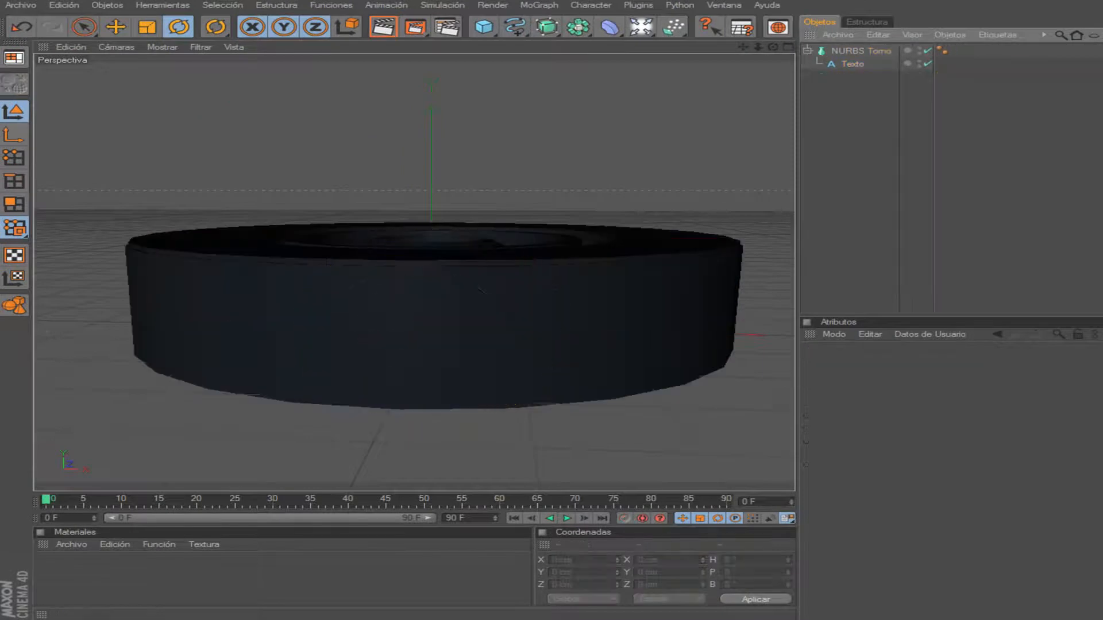
Step: Try smaller lathe angles on the NURBS Torno object, finishing with an Ángulo of 22°
left_click(860, 51)
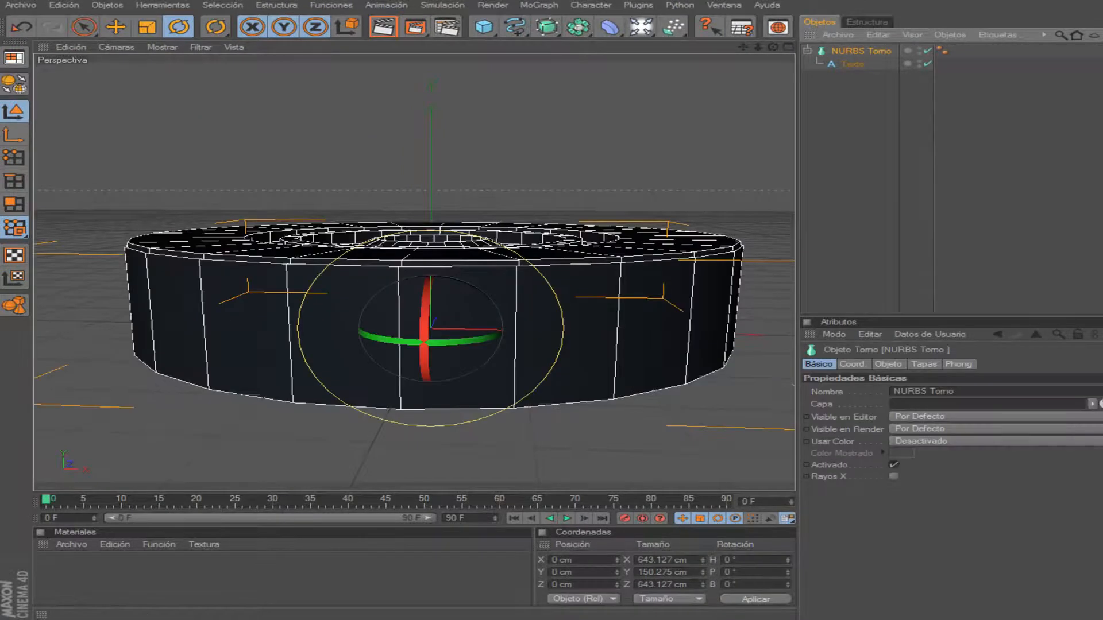
left_click(888, 364)
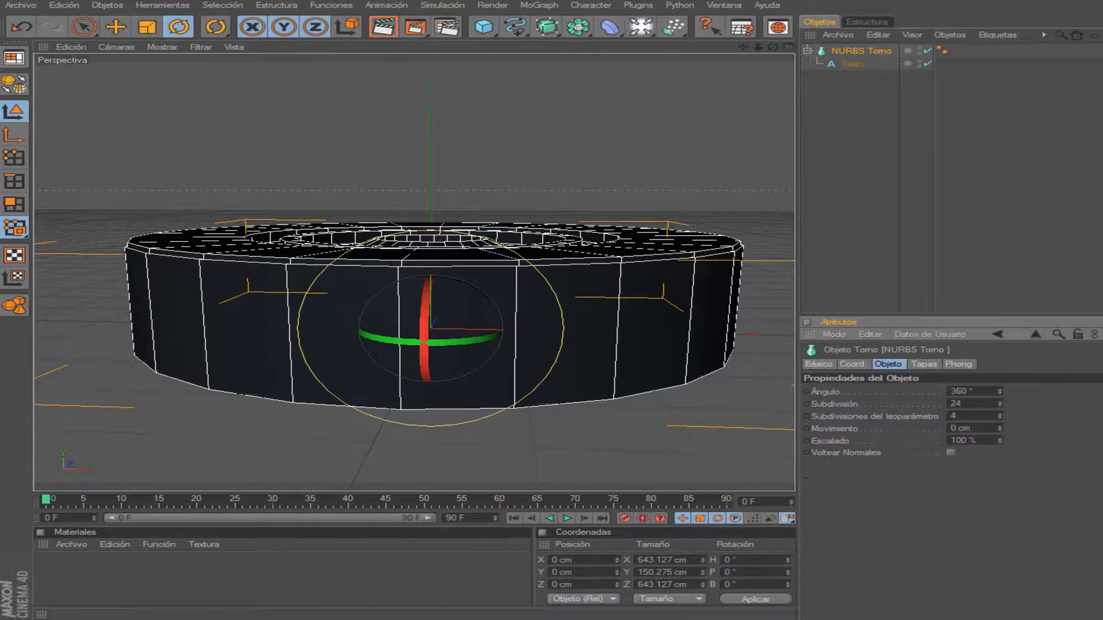
left_click_drag(999, 391, 1000, 428)
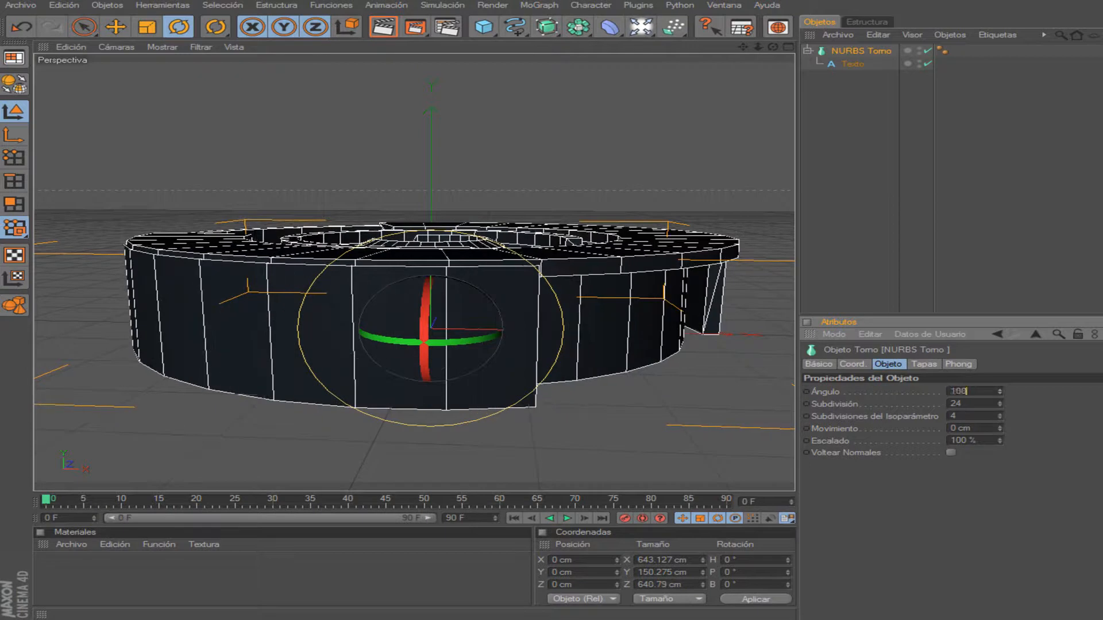
key("Return")
left_click_drag(1000, 391, 1000, 433)
left_click(862, 173)
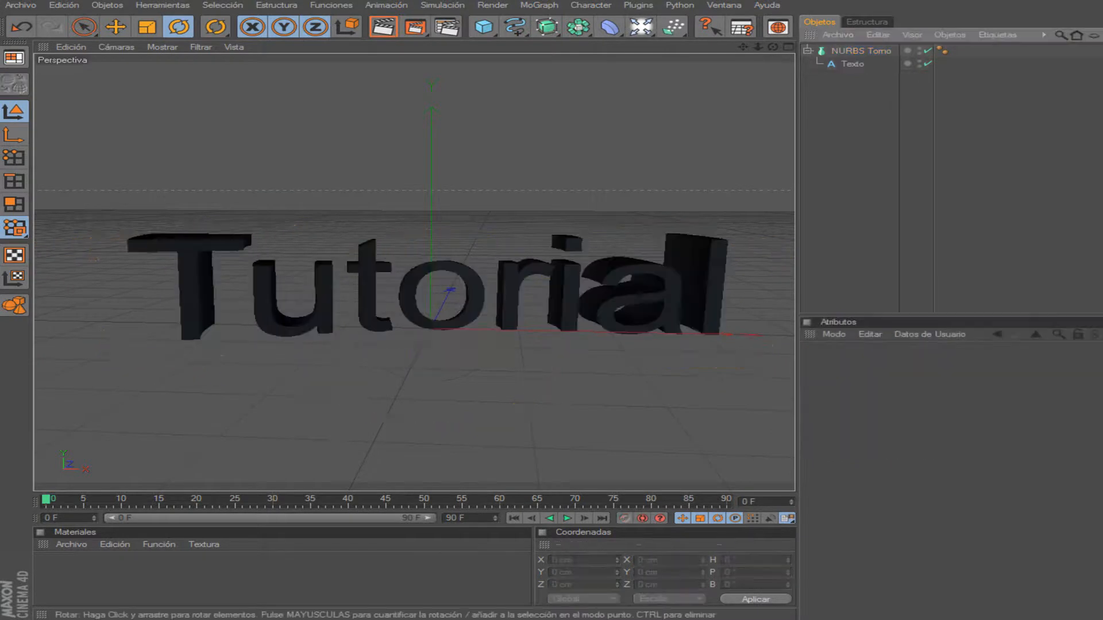
Step: Take the text spline out of the NURBS Torno object and delete the NURBS Torno
mouse_move(413, 287)
left_mouse_down("alt")
mouse_move(414, 247)
mouse_move(413, 374)
mouse_move(414, 284)
left_mouse_up("alt")
left_click_drag(852, 63, 847, 84)
left_click(860, 51)
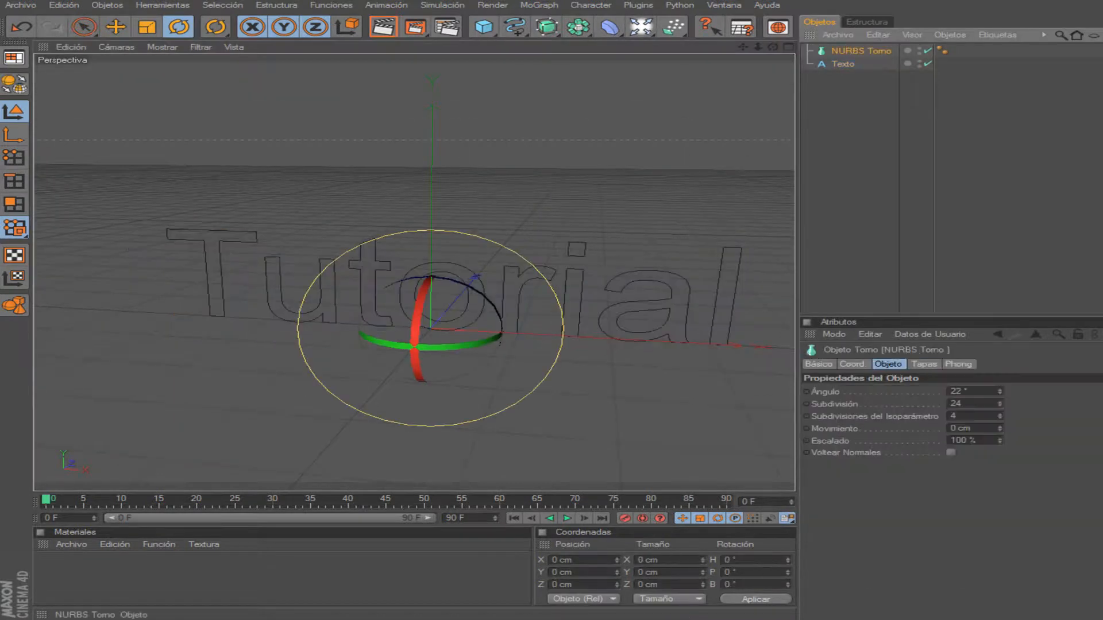
key("Delete")
Step: Add a new NURBS Extrusión object and nest the text spline under it
left_click(547, 26)
left_click(738, 37)
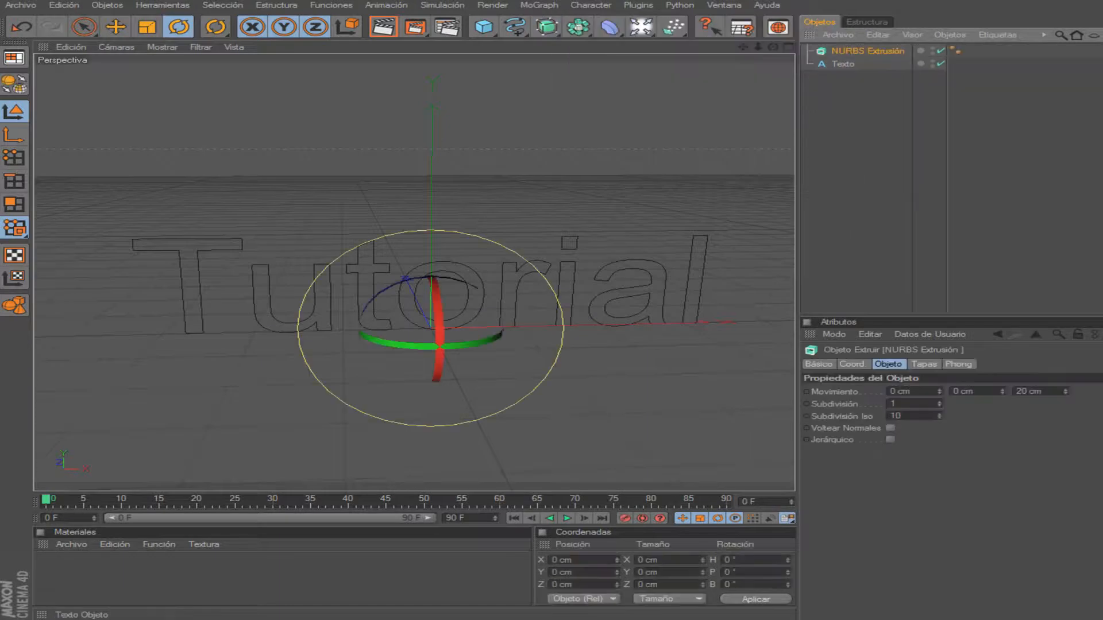
left_click_drag(843, 64, 860, 50)
left_click(860, 115)
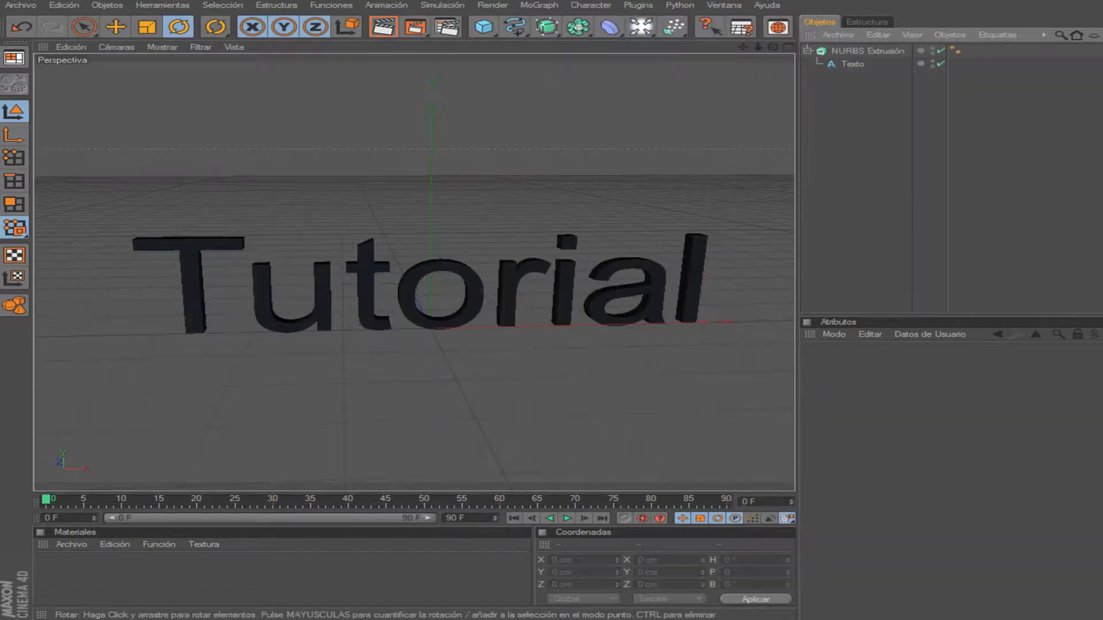
mouse_move(414, 272)
left_mouse_down("alt")
mouse_move(413, 328)
mouse_move(414, 253)
mouse_move(425, 279)
left_mouse_up("alt")
middle_click_drag(425, 278, 398, 281, "alt")
right_click_drag(413, 273, 390, 272, "alt")
middle_click_drag(414, 272, 412, 291, "alt")
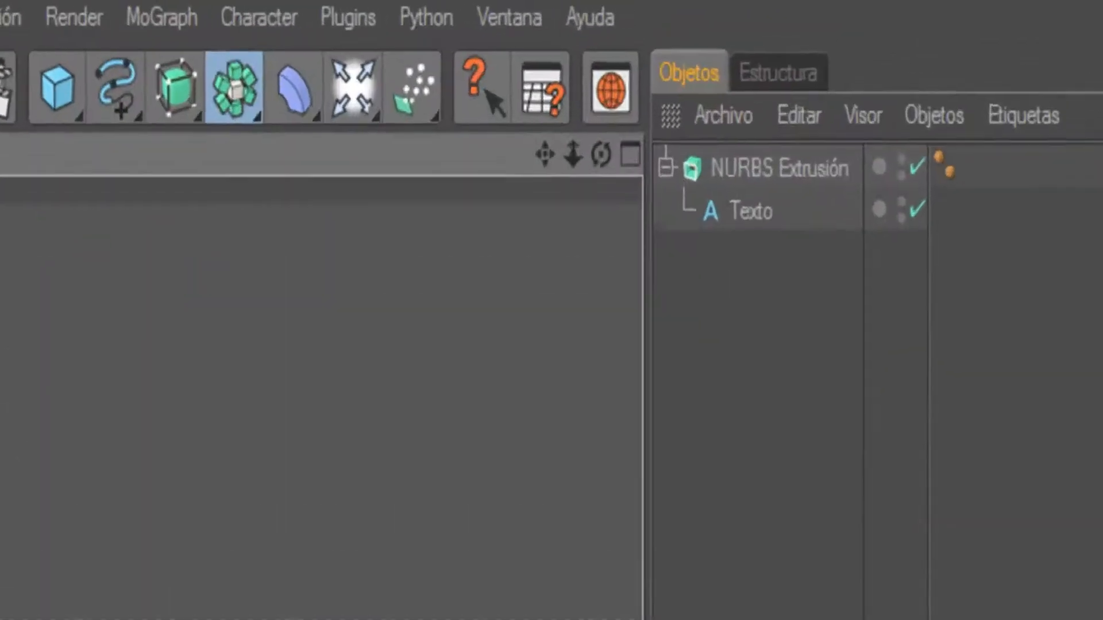
left_click(234, 87)
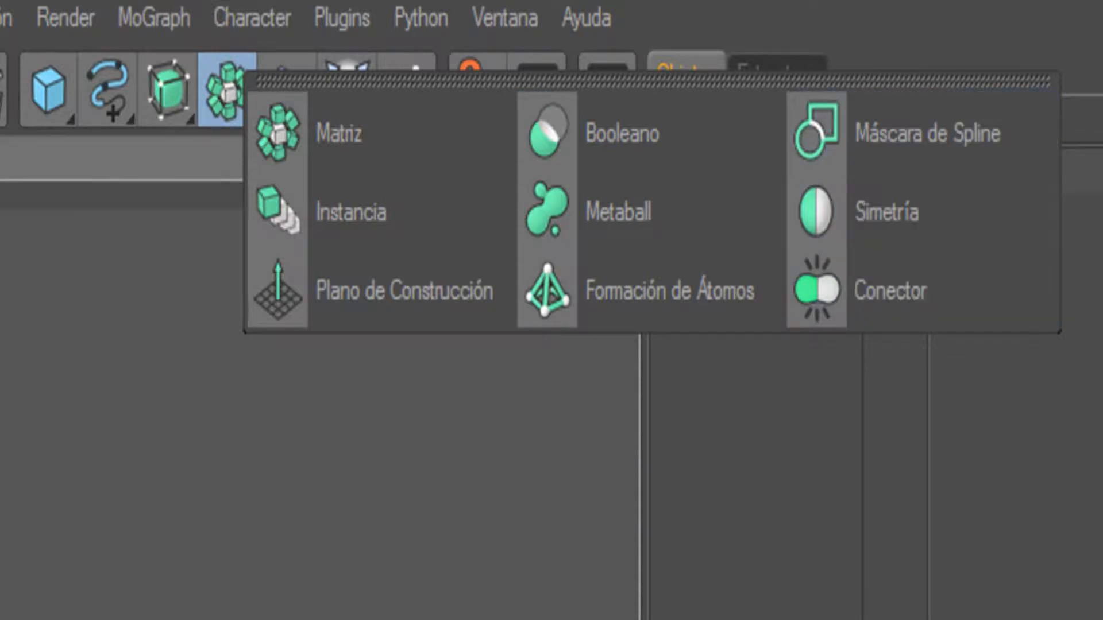
left_click(113, 88)
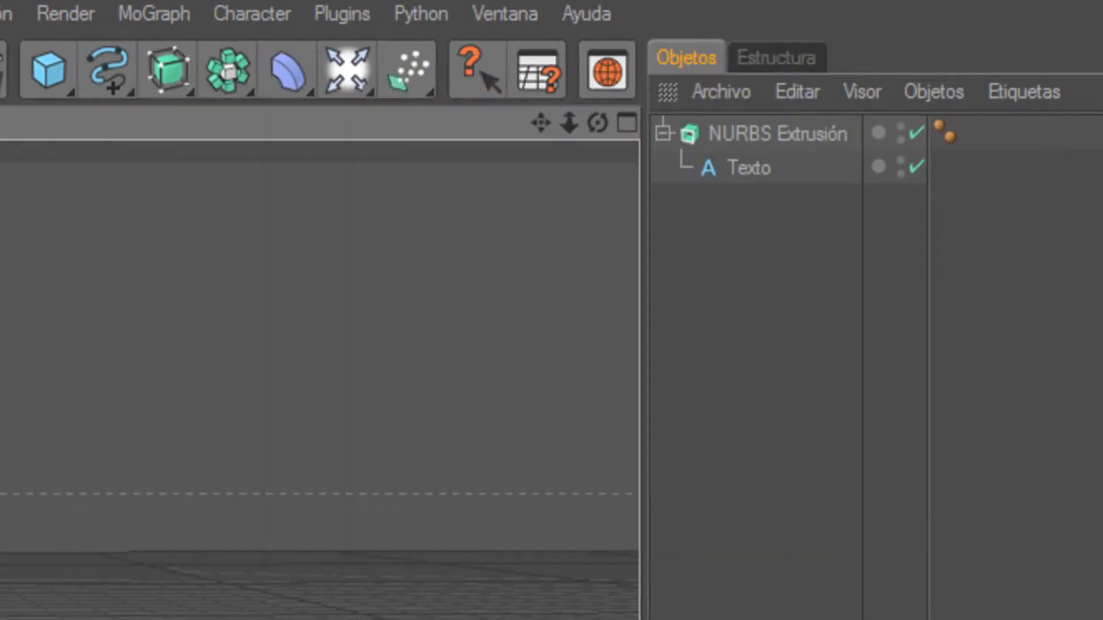
Step: Add an Explosión deformer and an FX Explosión deformer to the scene
left_click(288, 69)
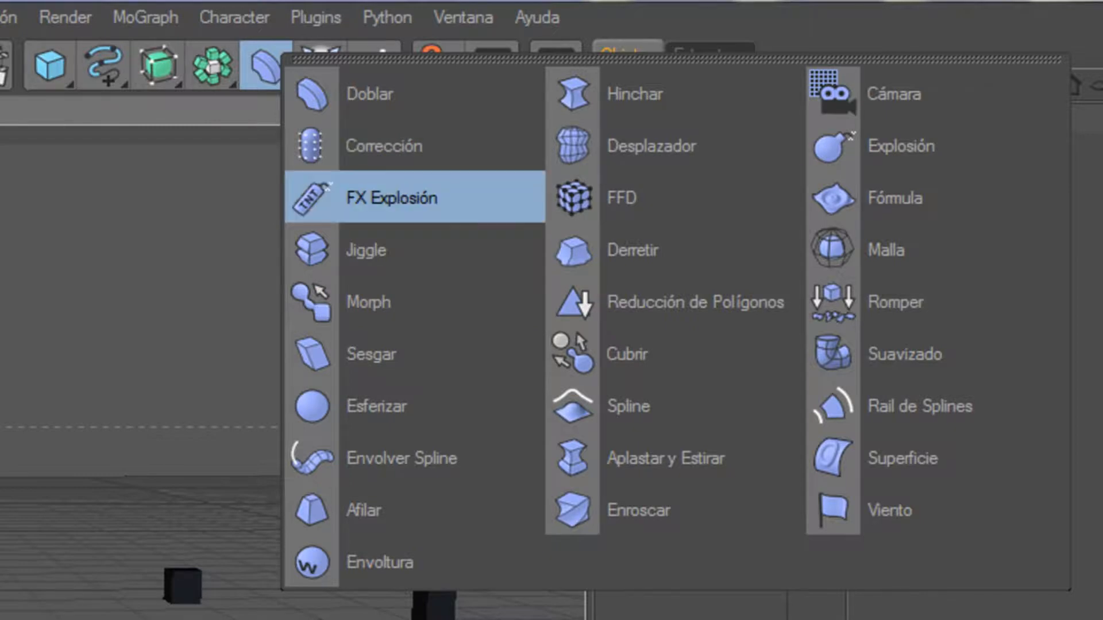
left_click(901, 146)
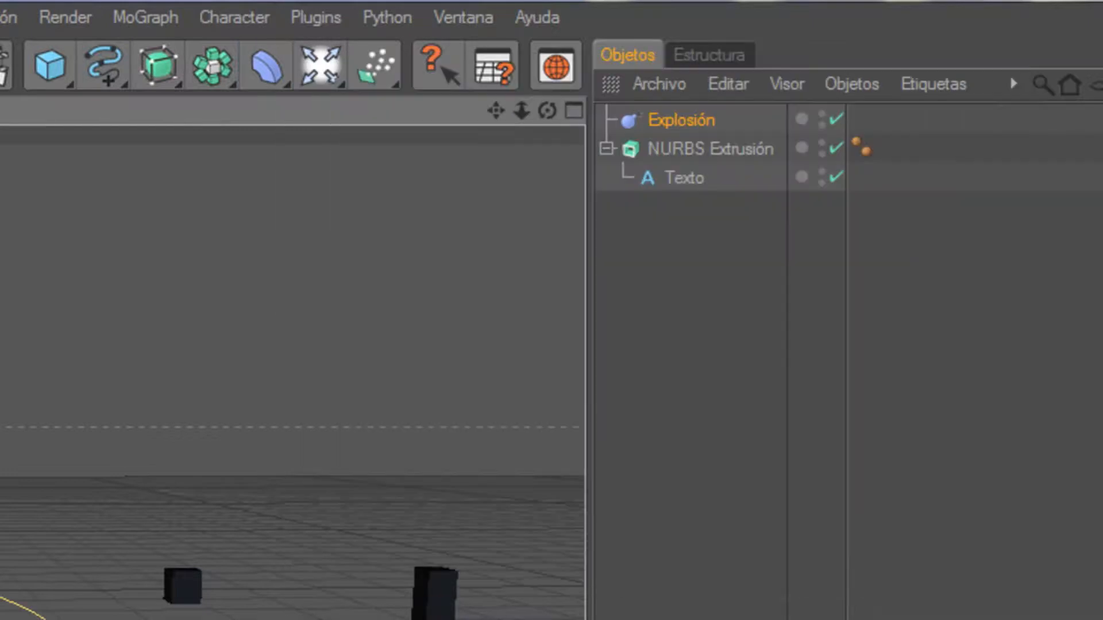
left_click(266, 66)
left_click(900, 146)
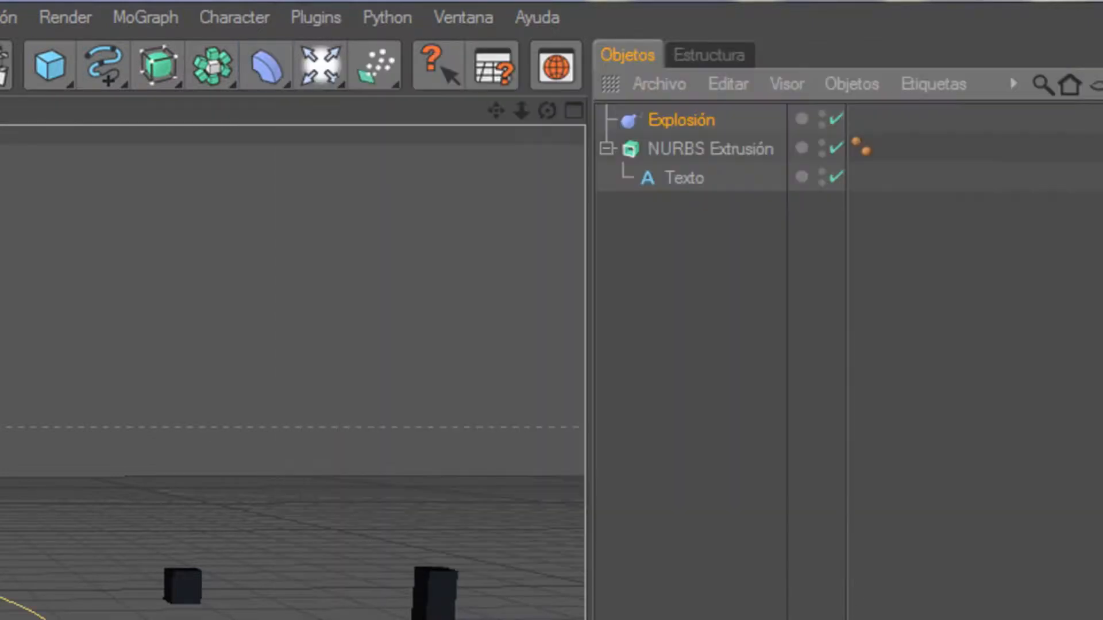
left_click(266, 66)
left_click(368, 195)
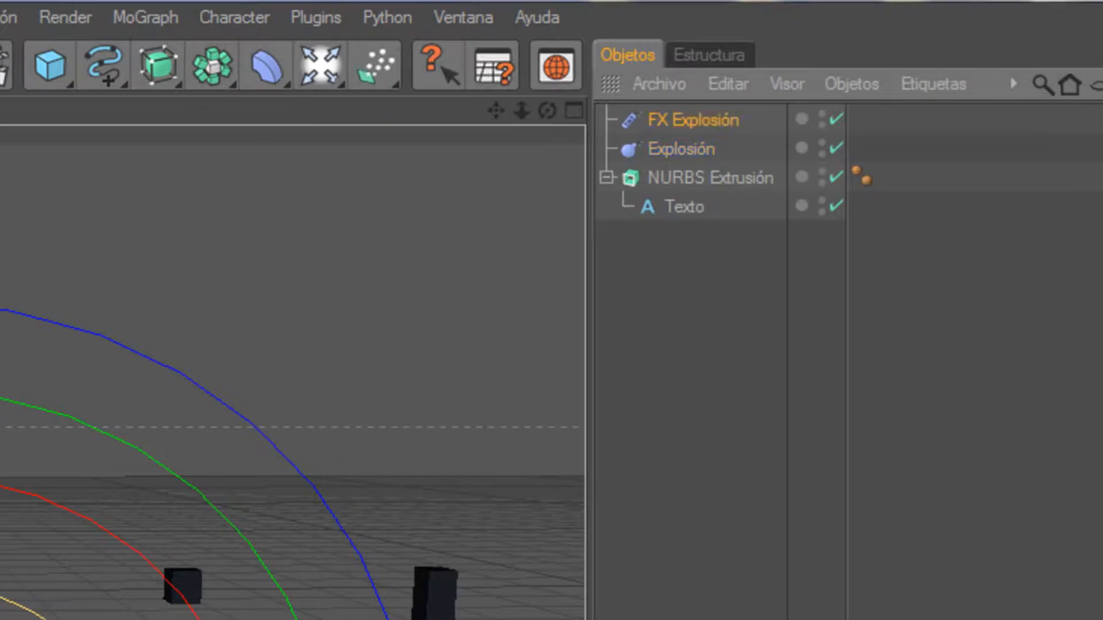
Step: Hide the FX Explosión object in the editor view, switching the deformer off and back on
left_click(836, 119)
key("ctrl+shift+a")
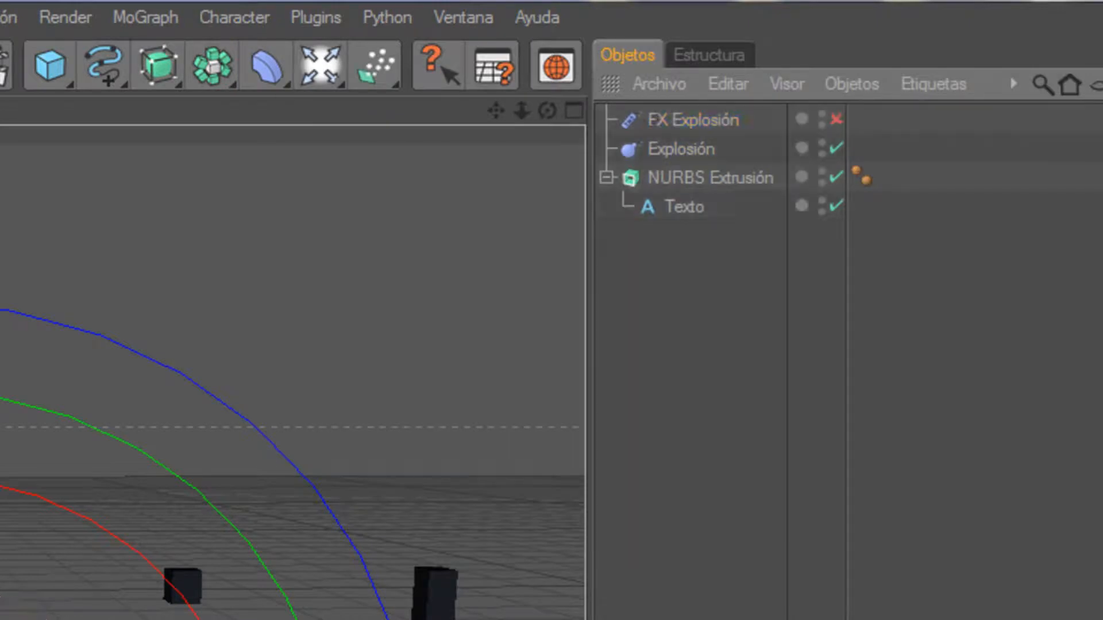
left_click(823, 115)
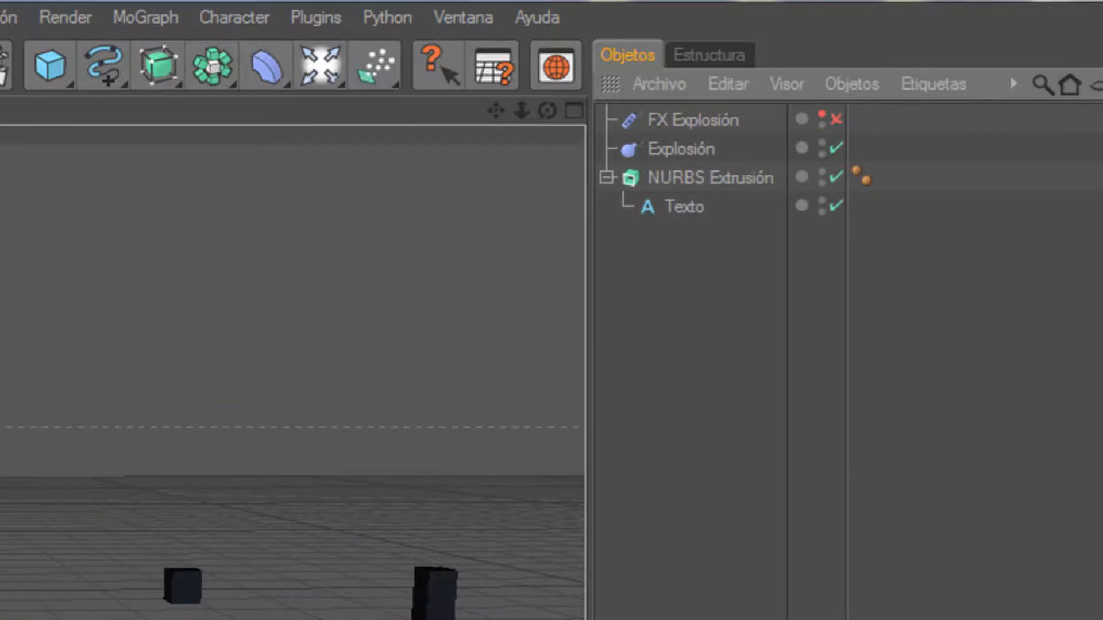
left_click(836, 119)
Step: Move the Explosión deformer into the extruded text's hierarchy and try its Fuerza, returning it to 0 %
left_click(681, 149)
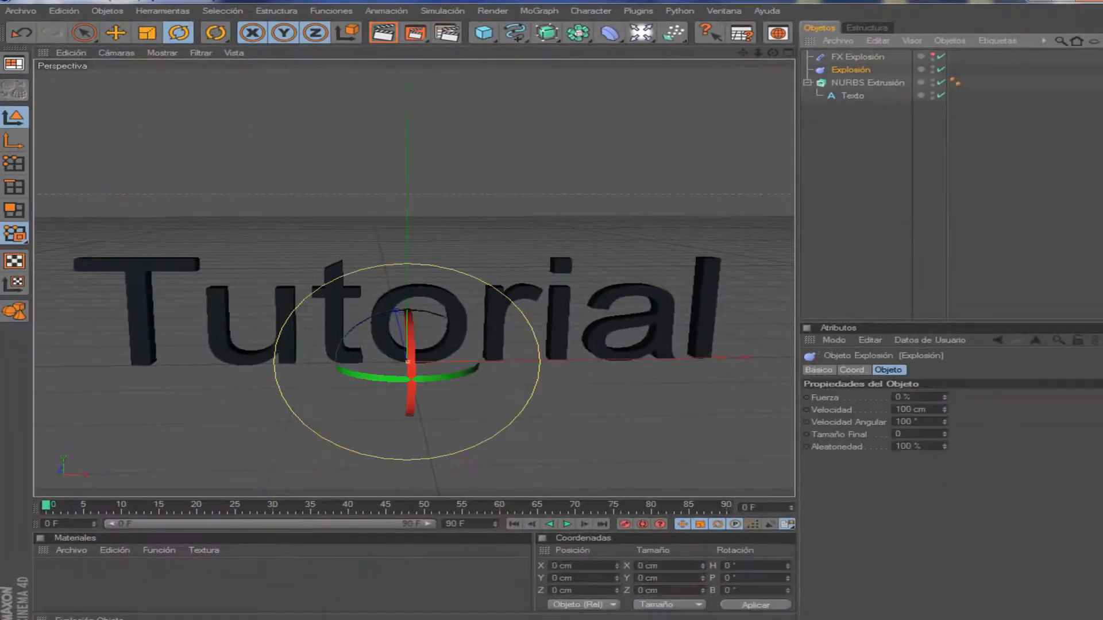
left_click_drag(851, 70, 853, 96)
left_click(944, 395)
left_click_drag(944, 397, 944, 403)
left_click(870, 201)
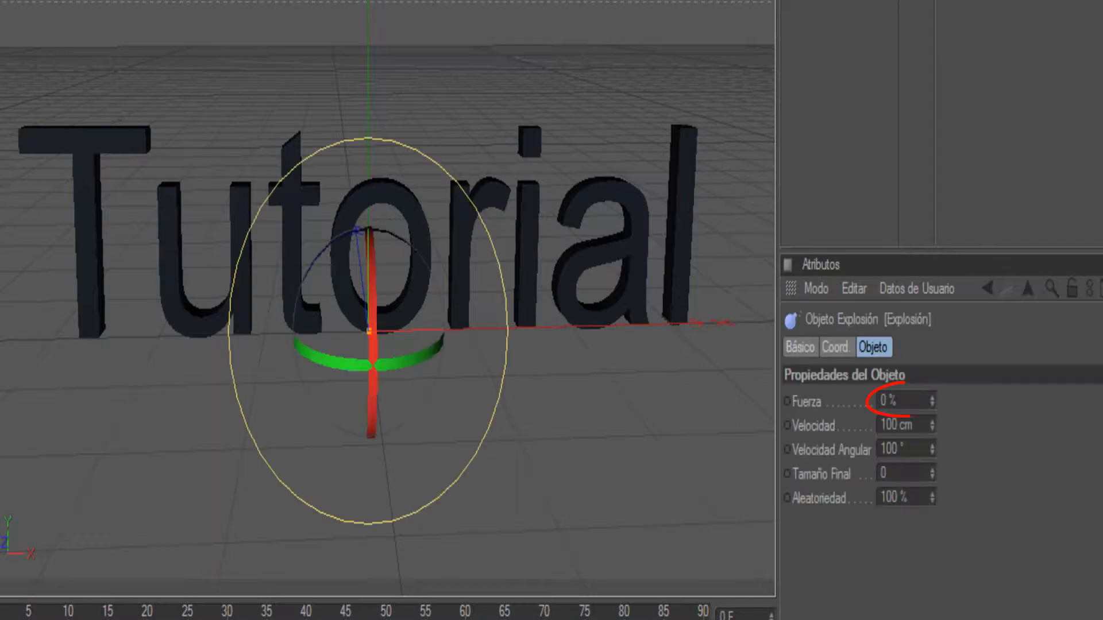
Step: Raise the Explosión deformer's Fuerza until the letters break into scattered fragments, and deselect everything
left_click(932, 397)
left_click_drag(932, 400, 932, 390)
key("ctrl+shift+a")
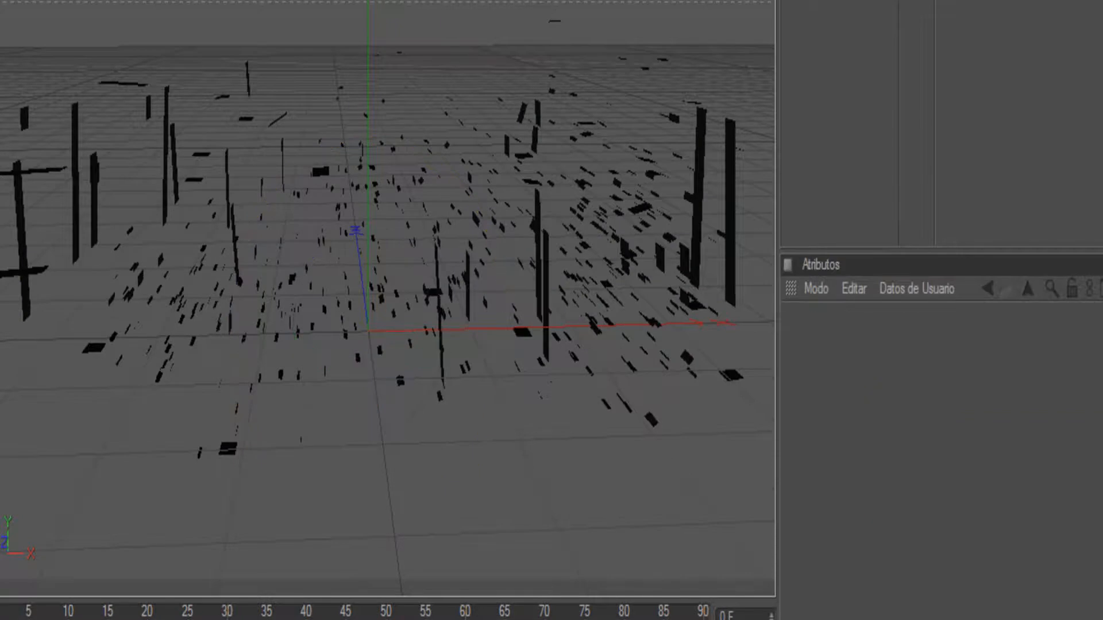
key("F8")
key("shift+f")
left_click_drag(517, 321, 270, 296, "alt")
left_click_drag(368, 310, 514, 347, "alt")
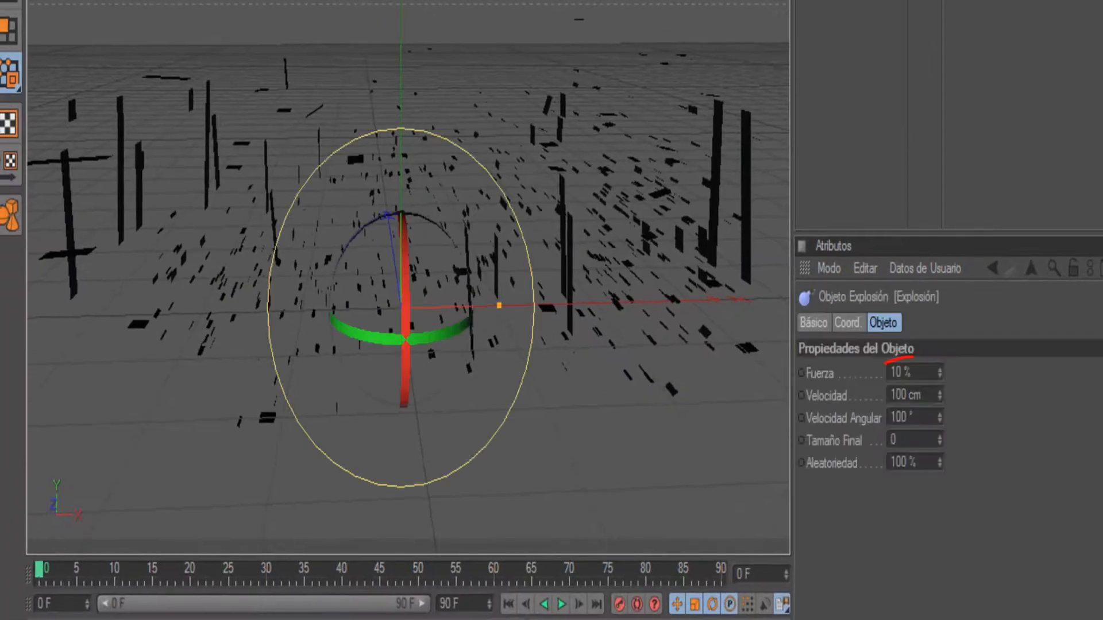
Step: Set the Explosión deformer's Fuerza to 0 % and add a keyframe for it at frame 0
double_click(901, 373)
type("0")
key("Return")
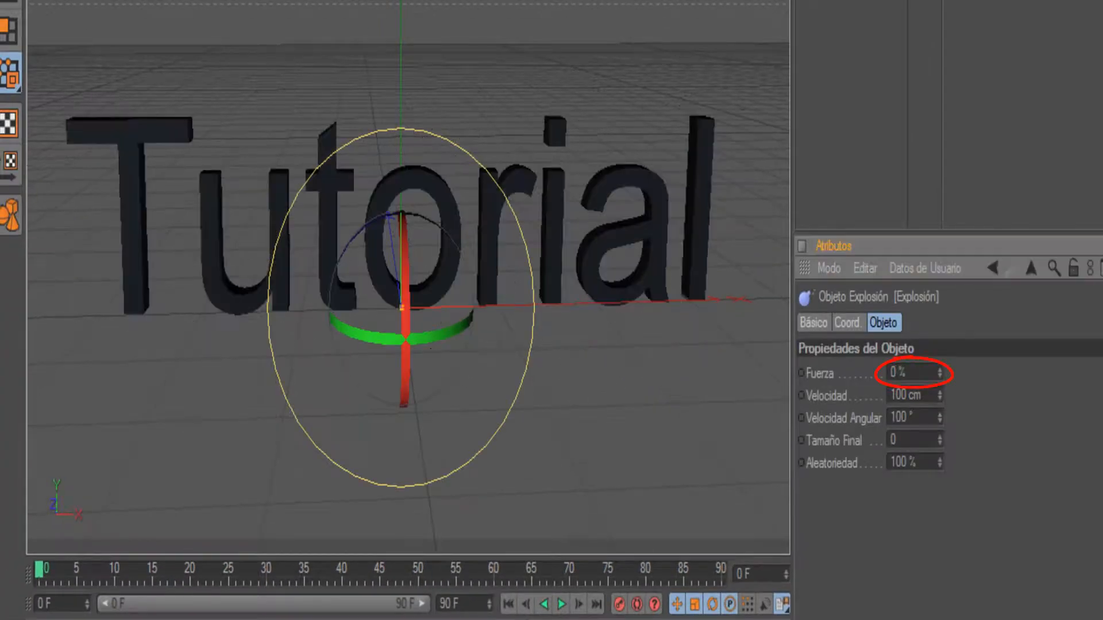
right_click(818, 373)
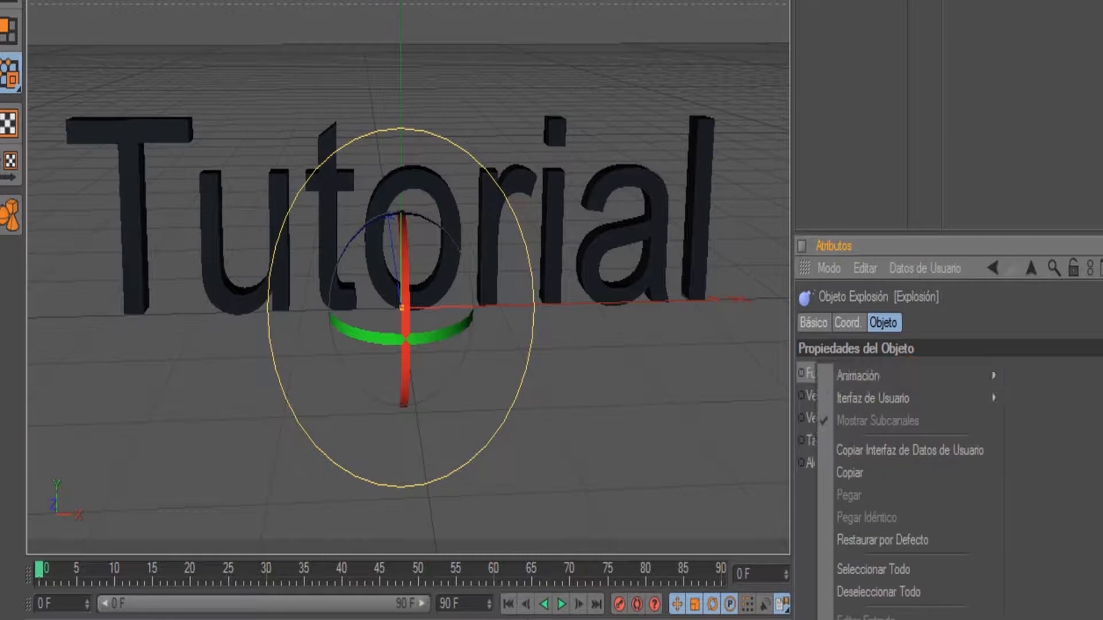
mouse_move(856, 376)
left_click(695, 376)
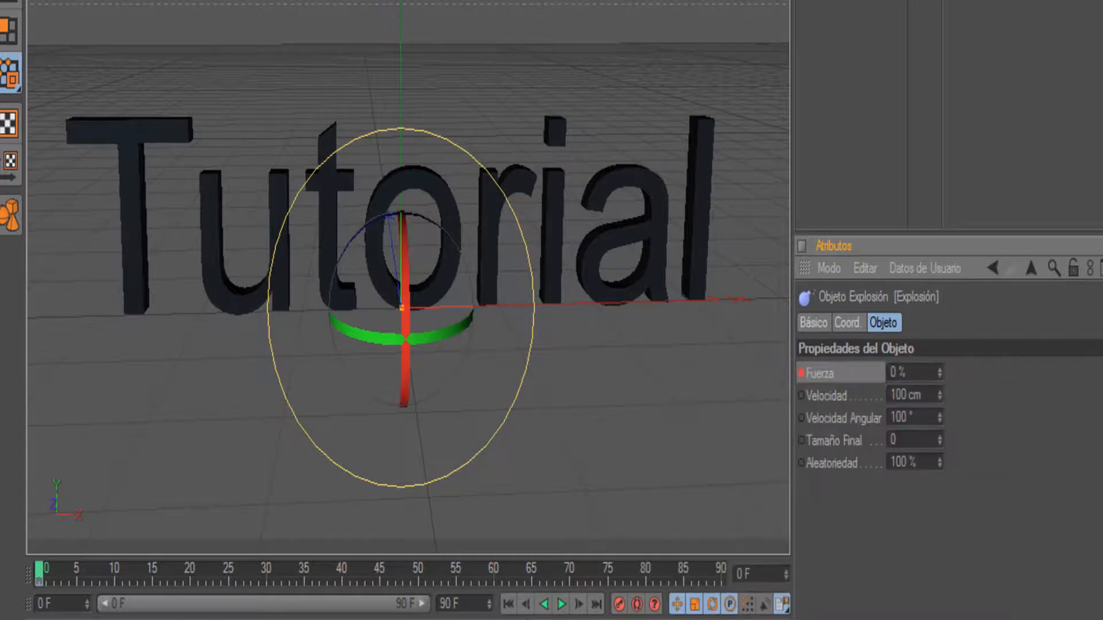
Step: Add a second Fuerza keyframe at frame 10, keeping the strength at 0 %
left_click(115, 569)
right_click(816, 373)
mouse_move(845, 376)
left_click(696, 376)
Step: At frame 20, raise the Explosión deformer's Fuerza to 19 % and add a keyframe for it
left_click(189, 569)
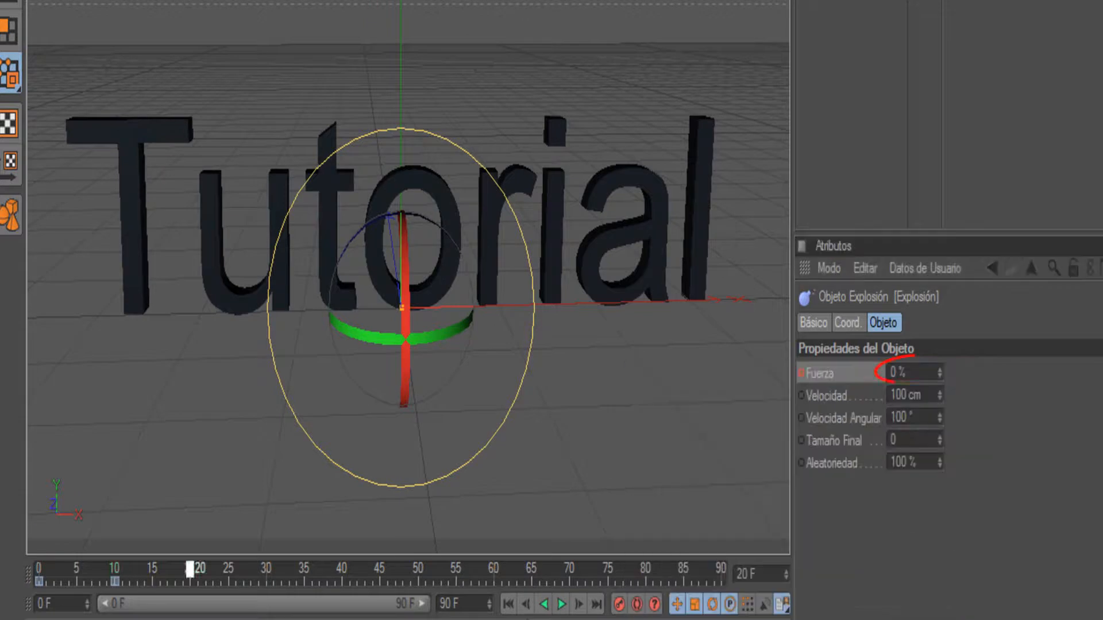
left_click_drag(940, 373, 940, 359)
right_click(803, 373)
mouse_move(827, 371)
left_click(704, 372)
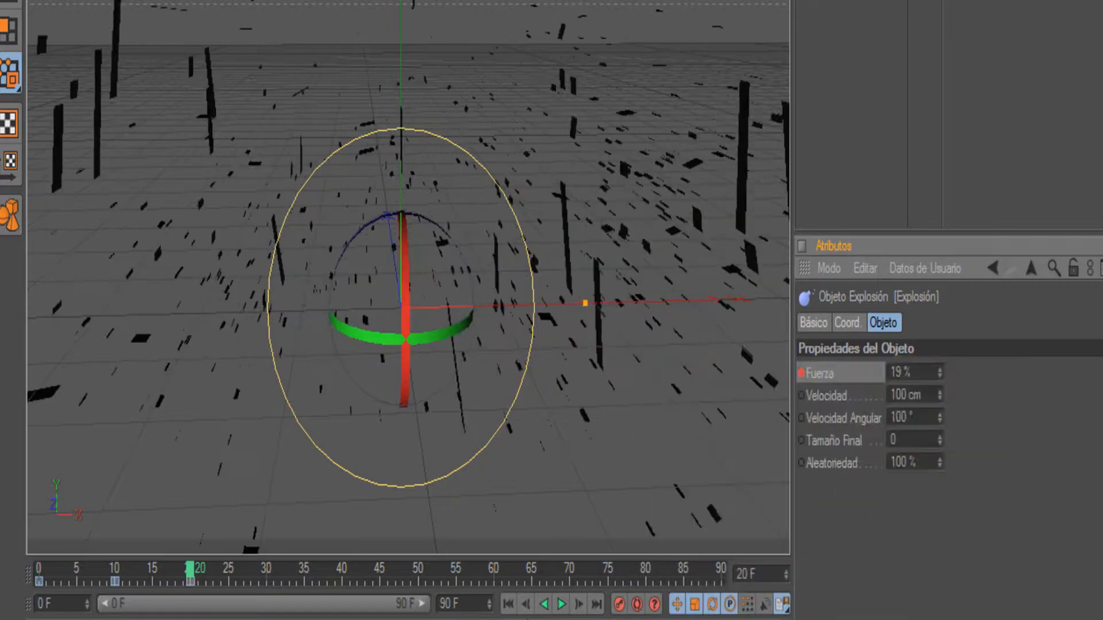
Step: Play the explosion animation from the start to check it, and stop the playback
left_click(39, 569)
key("F8")
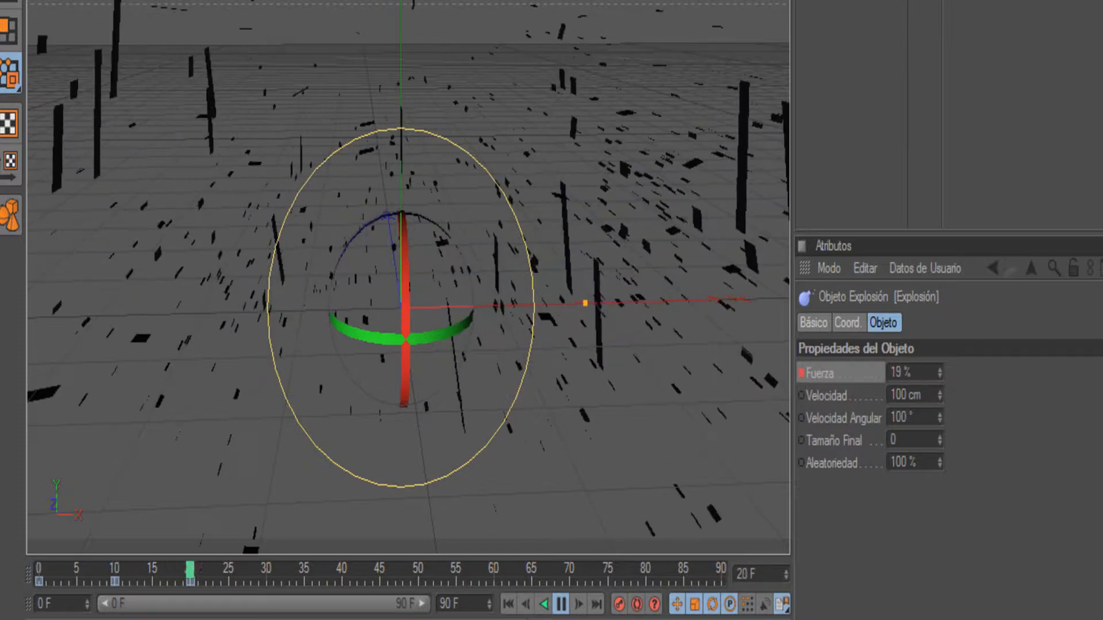
key("F8")
Step: Select the Fuerza keyframe at frame 20, move its key time back near the timeline's start, and go to frame 46
left_click(190, 581)
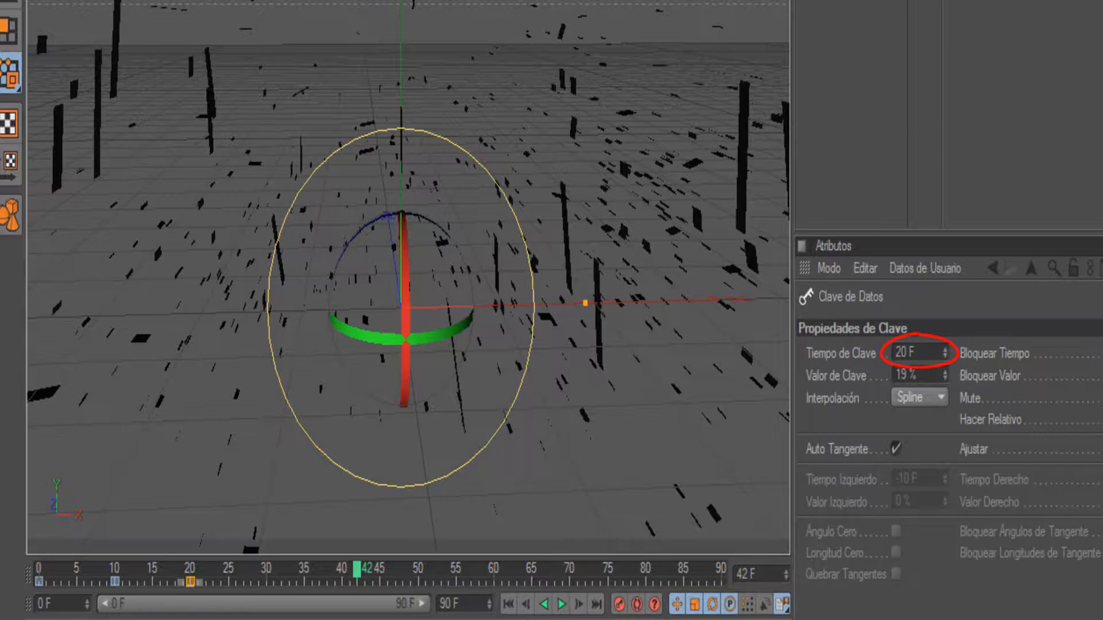
left_click(945, 349)
mouse_move(945, 352)
left_mouse_down()
mouse_move(944, 337)
mouse_move(944, 368)
left_mouse_up()
left_click(388, 577)
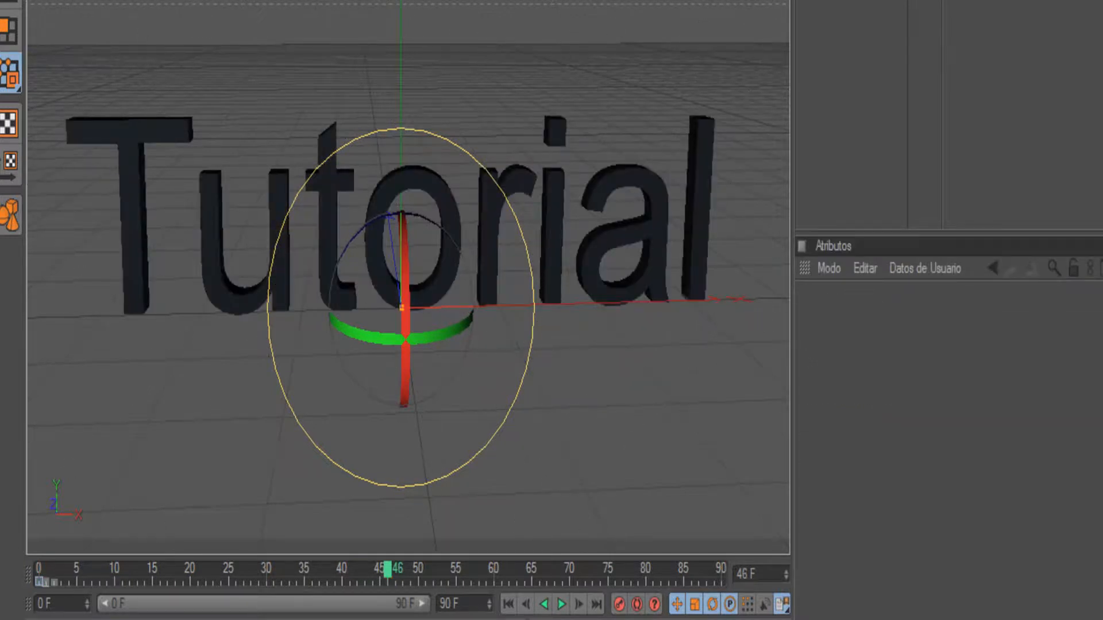
Step: Return to frame 0, raise the Explosión deformer's Fuerza to 5 % and add a keyframe for it
left_click_drag(388, 570, 39, 570)
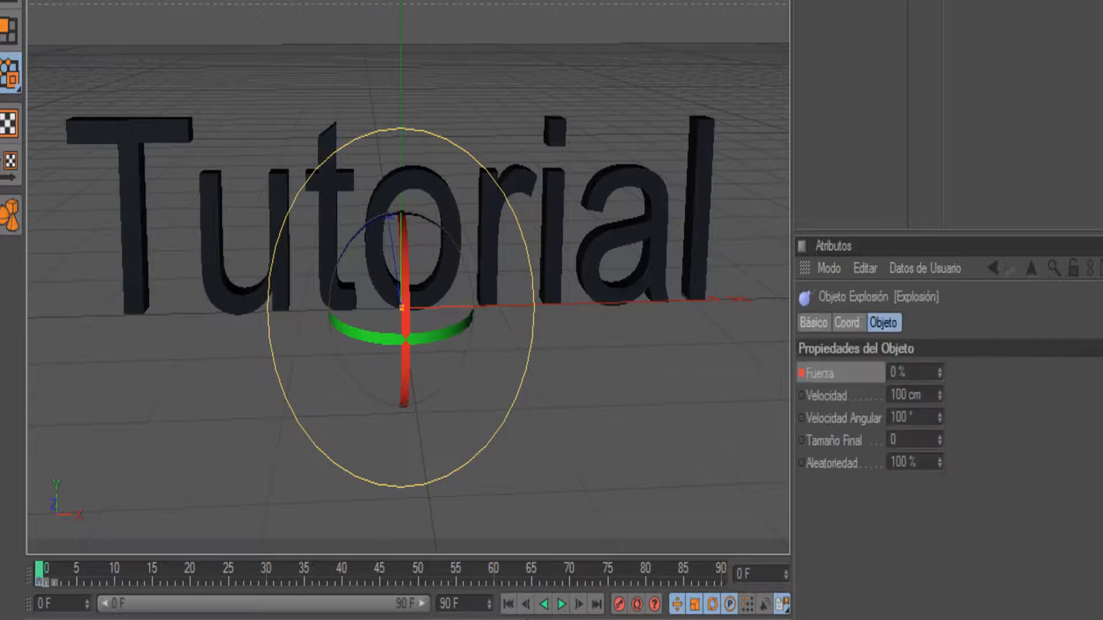
right_click(827, 374)
mouse_move(851, 376)
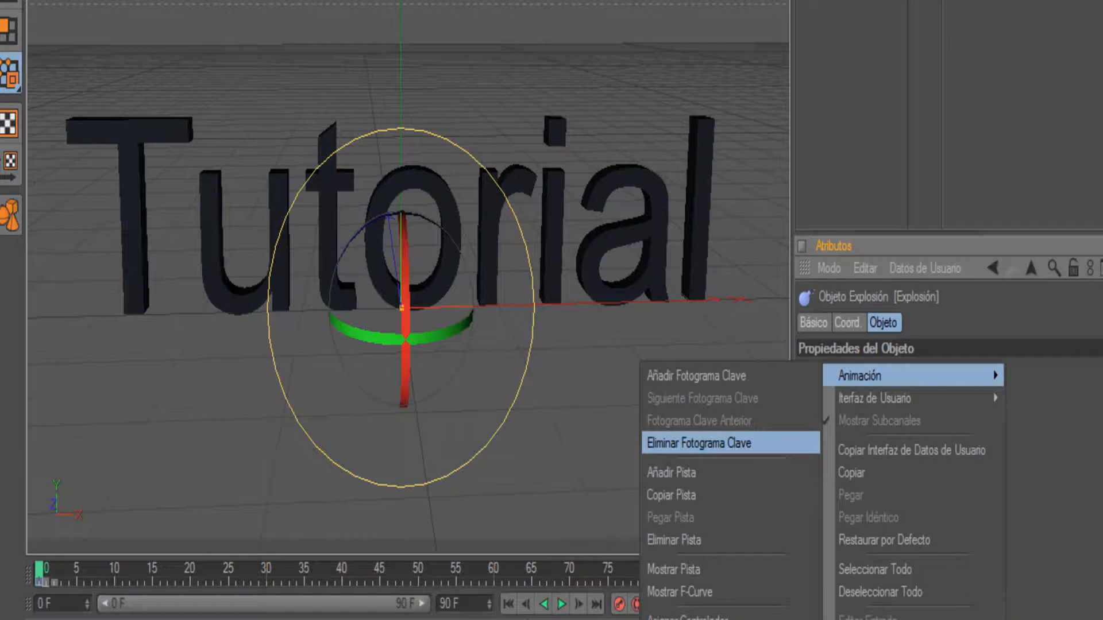
key("Escape")
left_click_drag(939, 372, 939, 351)
right_click(842, 367)
mouse_move(880, 376)
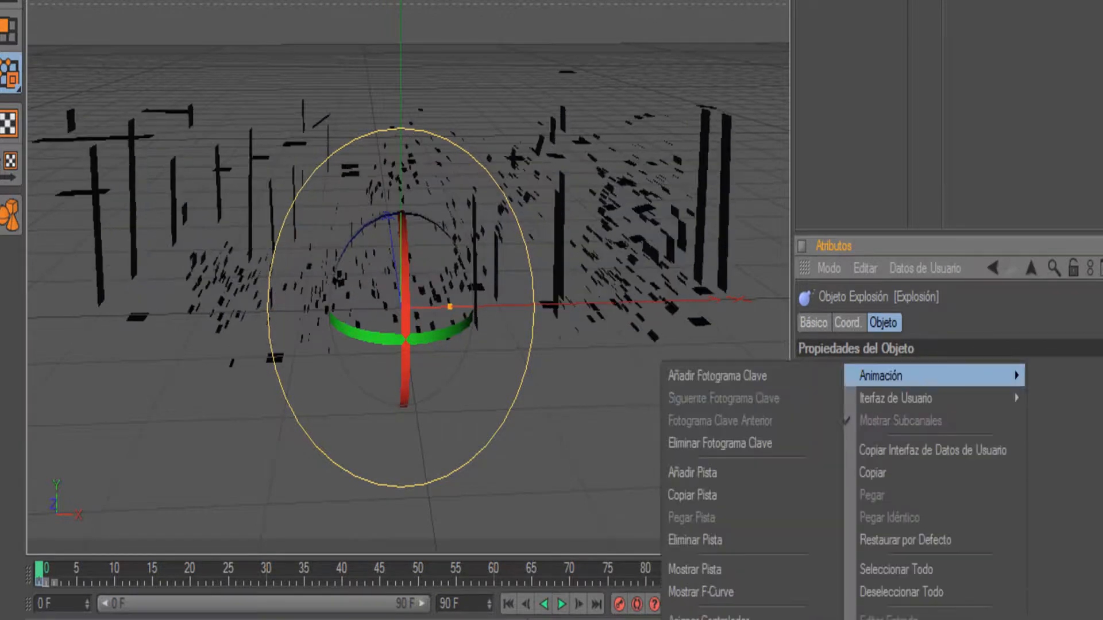
left_click(717, 376)
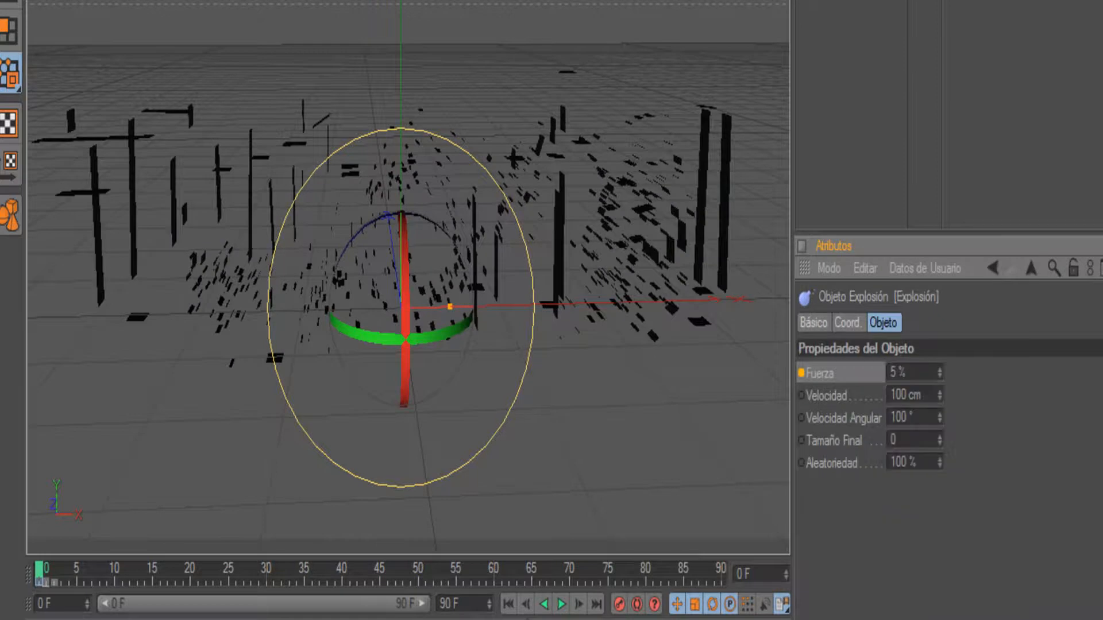
Step: Change the Explosión deformer's Fuerza to 4 % and record it as the keyframe at frame 0
key("g")
key("f")
left_click(939, 369)
left_click(939, 369)
left_click(940, 368)
left_click(940, 368)
right_click(850, 367)
mouse_move(887, 376)
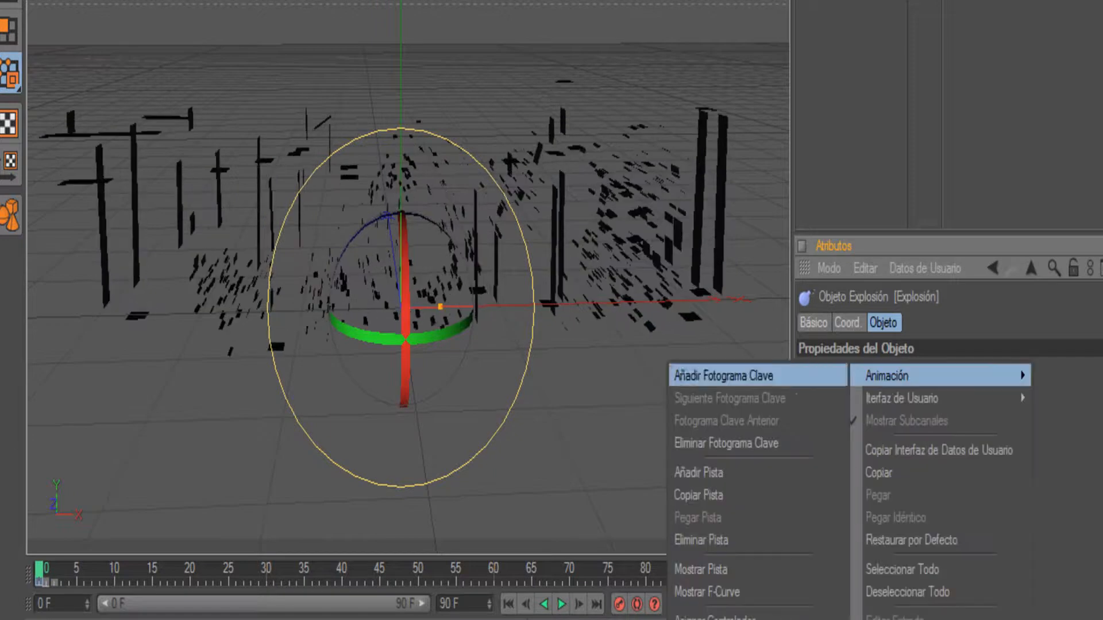
left_click(723, 376)
Step: Try a Fuerza of 0 % on the Explosión deformer and undo the change
left_click_drag(908, 372, 889, 372)
type("0")
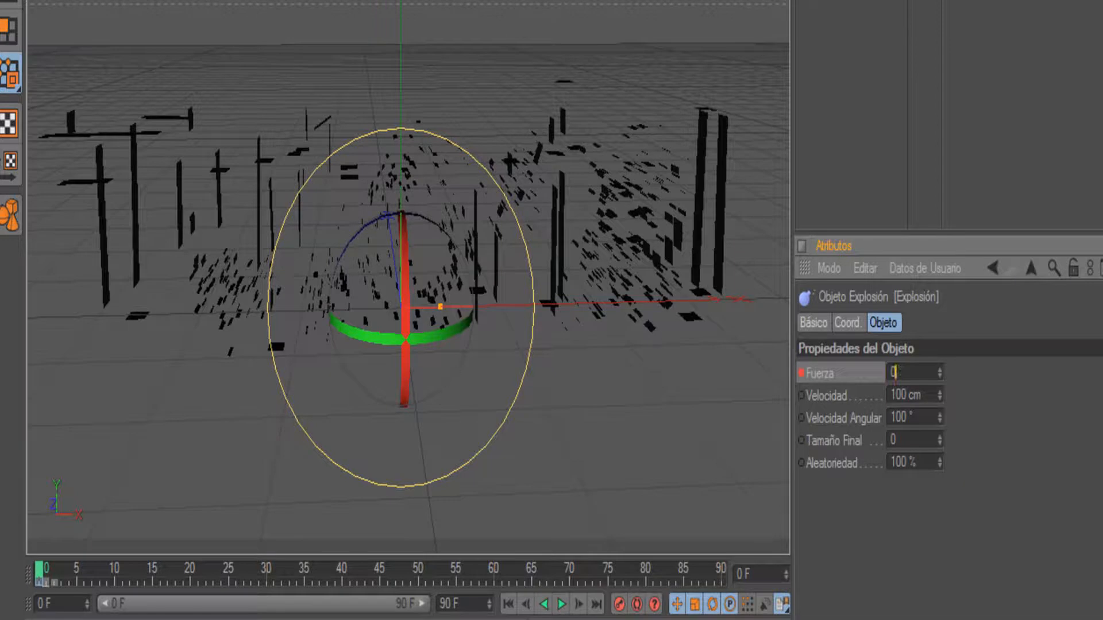
key("Return")
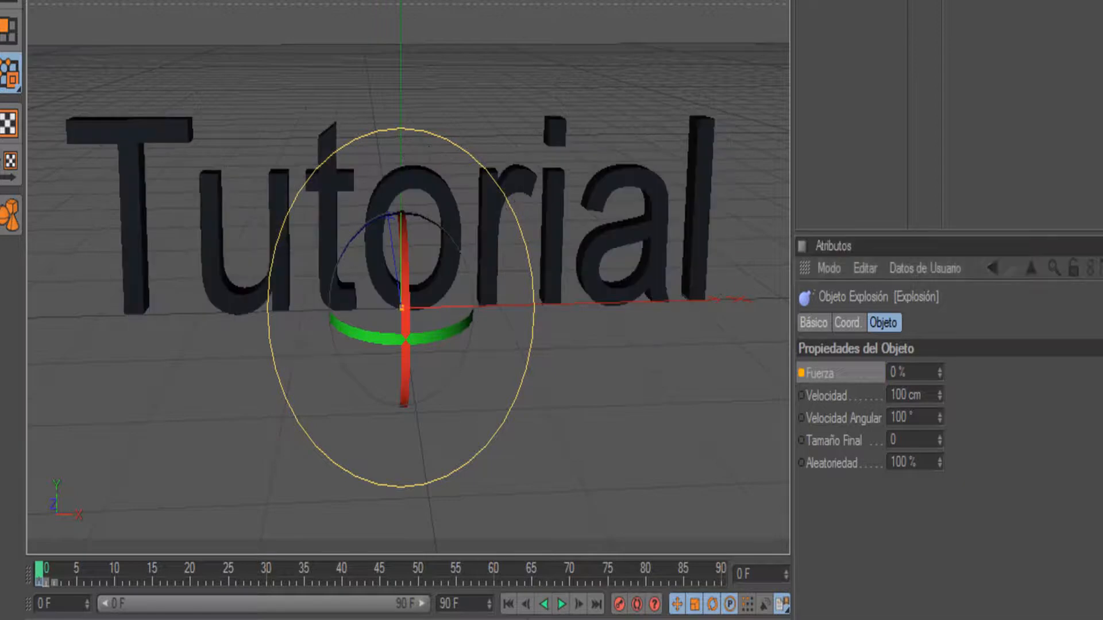
key("ctrl+z")
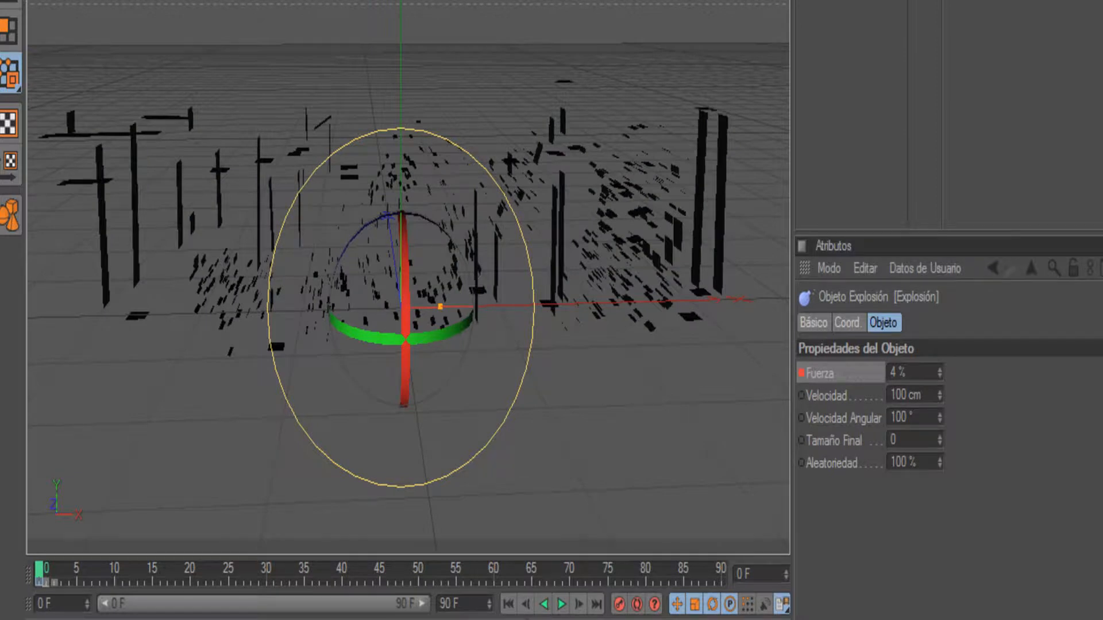
Step: Delete the Explosión deformer's Fuerza keyframe at frame 0
right_click(840, 373)
mouse_move(873, 374)
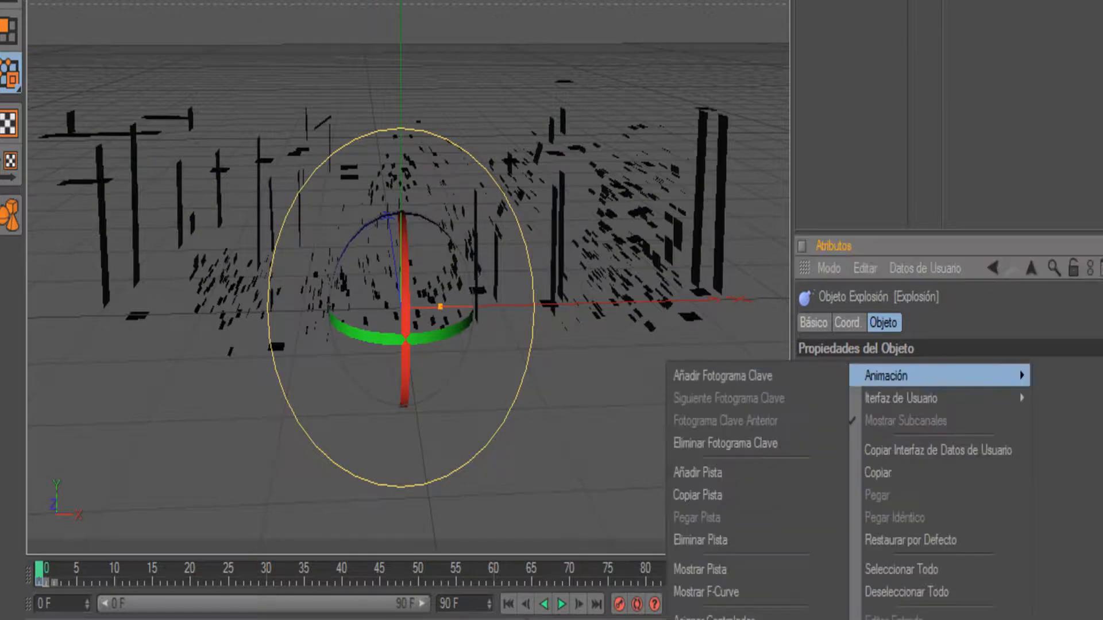
left_click(758, 442)
key("ctrl+shift+a")
key("ctrl+z")
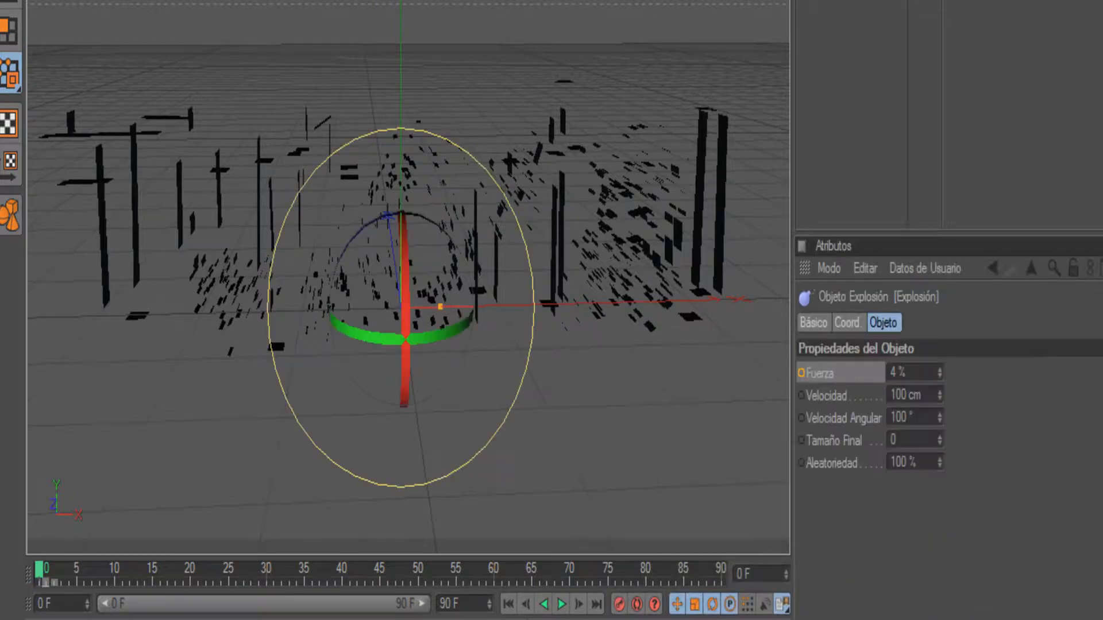
Step: Set the Explosión deformer's Fuerza back to 0 % and deselect everything
double_click(903, 372)
type("0")
key("Return")
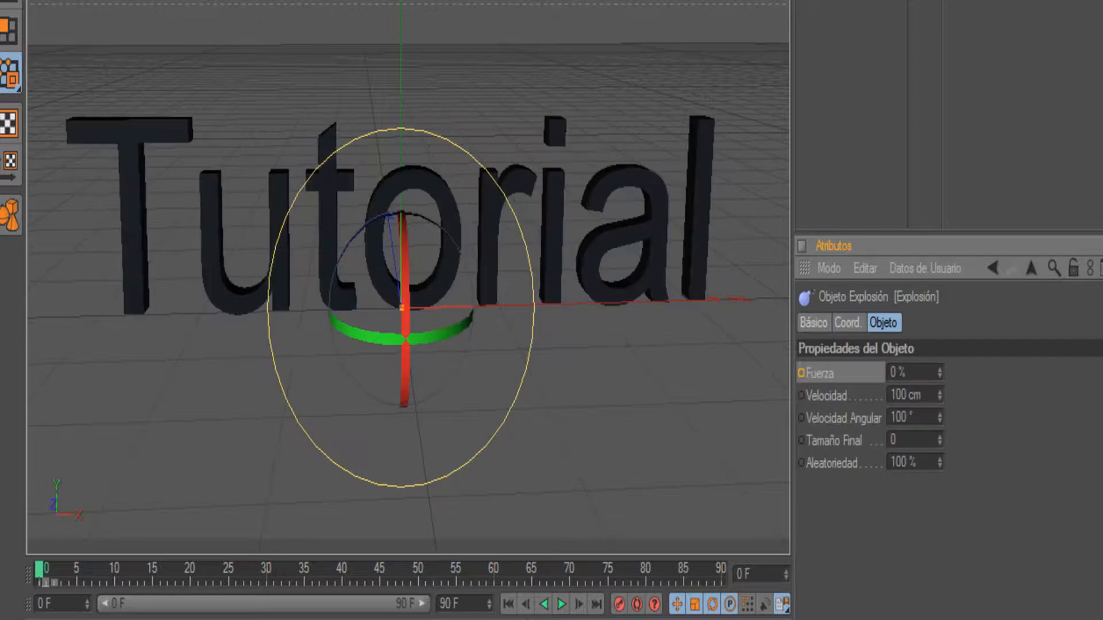
key("ctrl+shift+a")
key("ctrl+z")
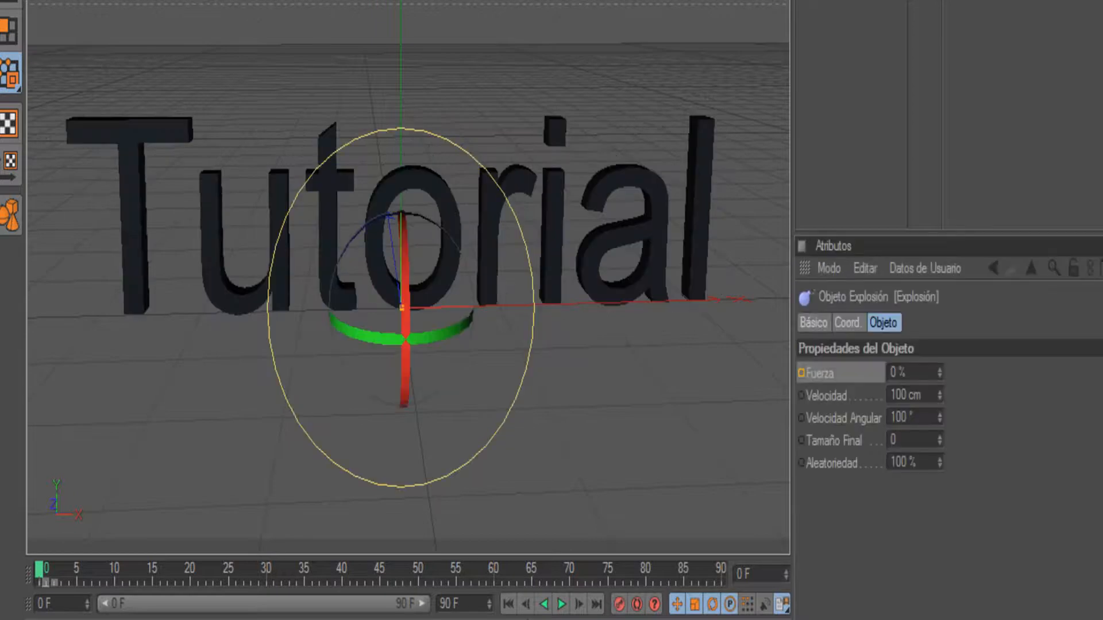
key("ctrl+shift+a")
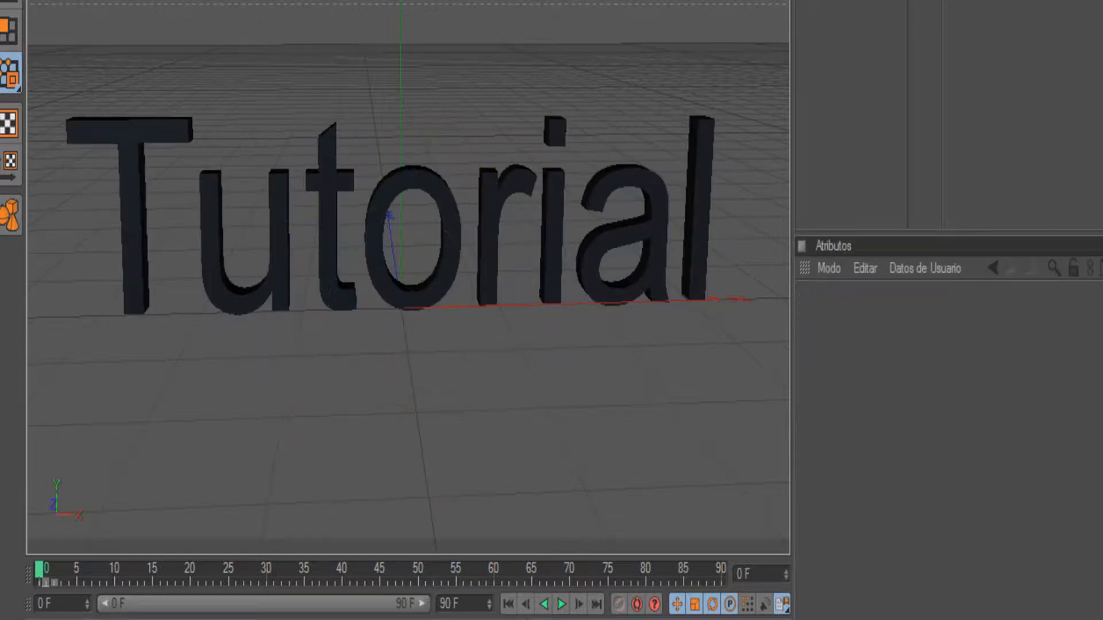
Step: Remove the Explosión and FX Explosión deformers from the scene, keeping the extruded text
key("ctrl+z")
key("ctrl+shift+a")
key("ctrl+z")
key("ctrl+z")
scroll(408, 275, "down", 3)
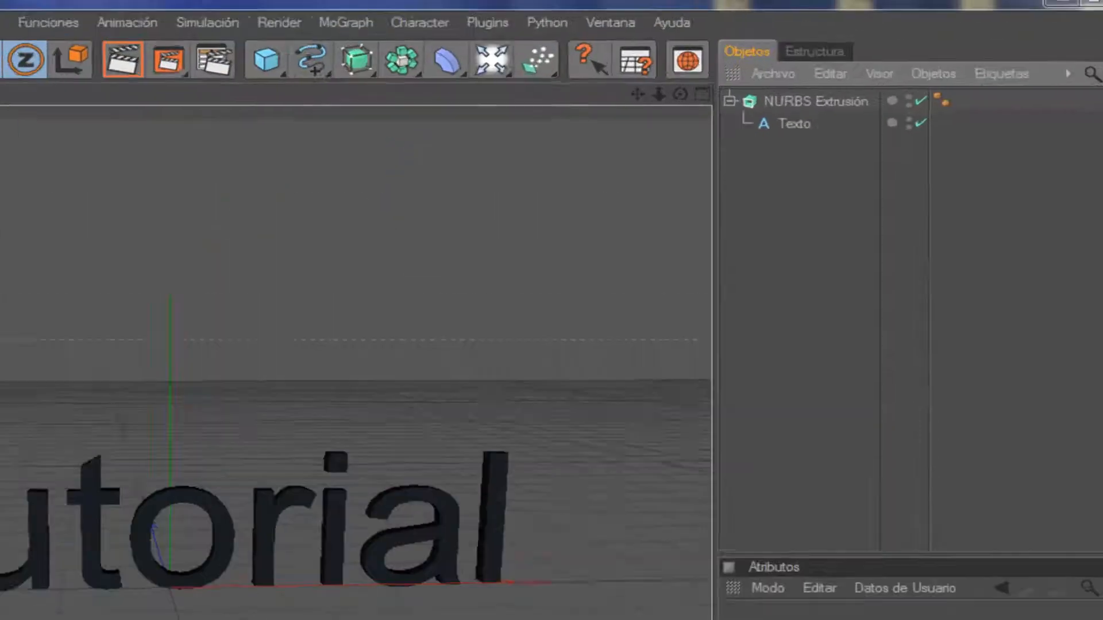
Step: Add a Derretir deformer and make it a child of the Texto object inside NURBS Extrusión
left_click(673, 26)
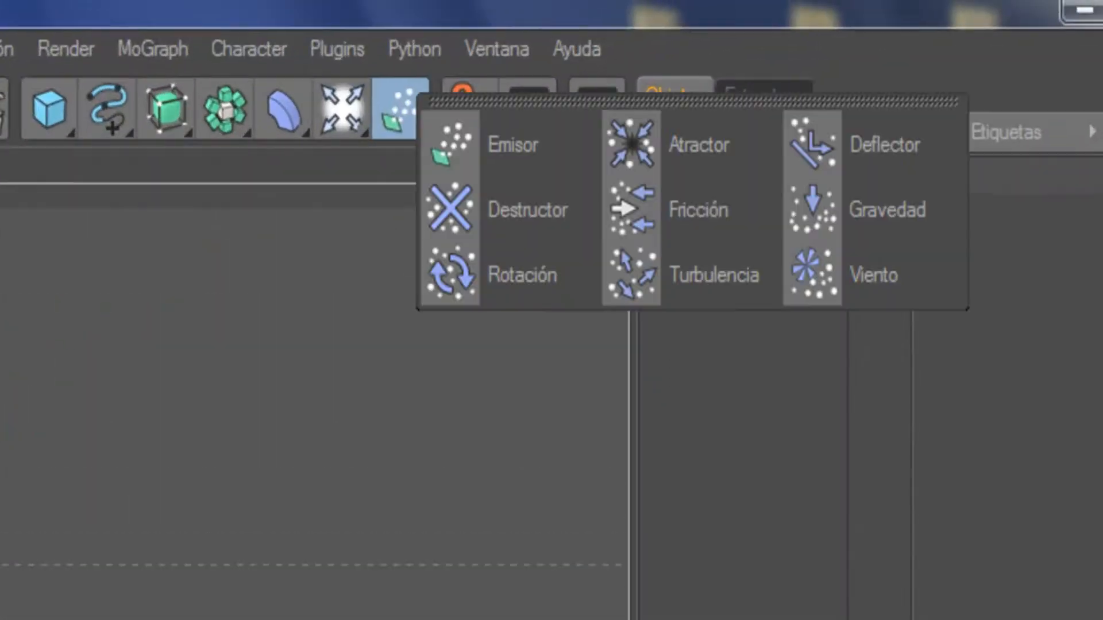
left_click(290, 103)
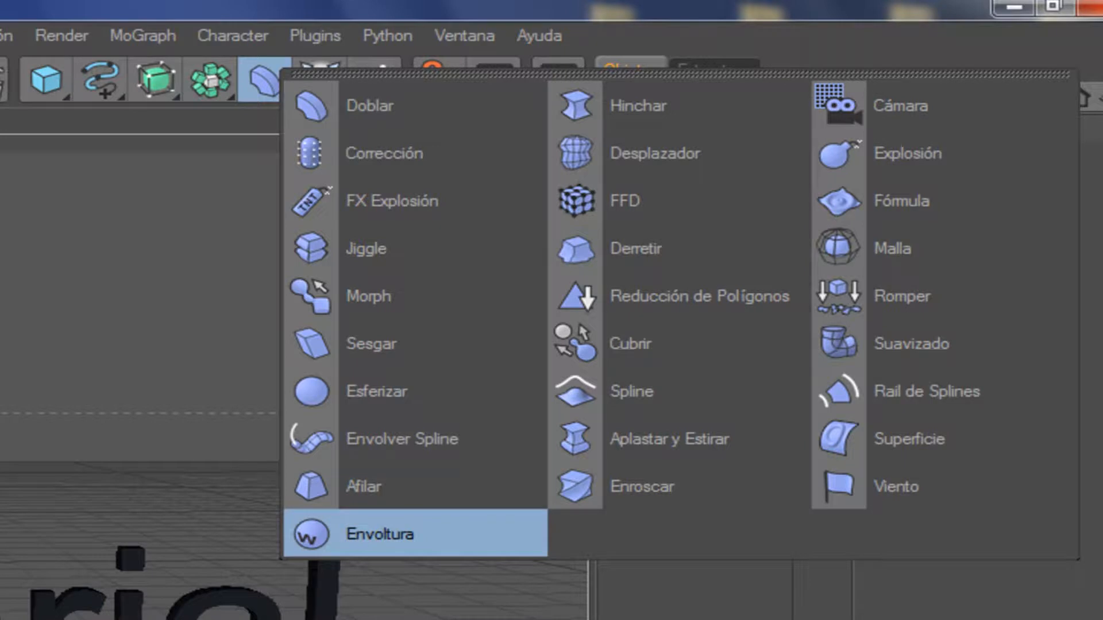
left_click(635, 249)
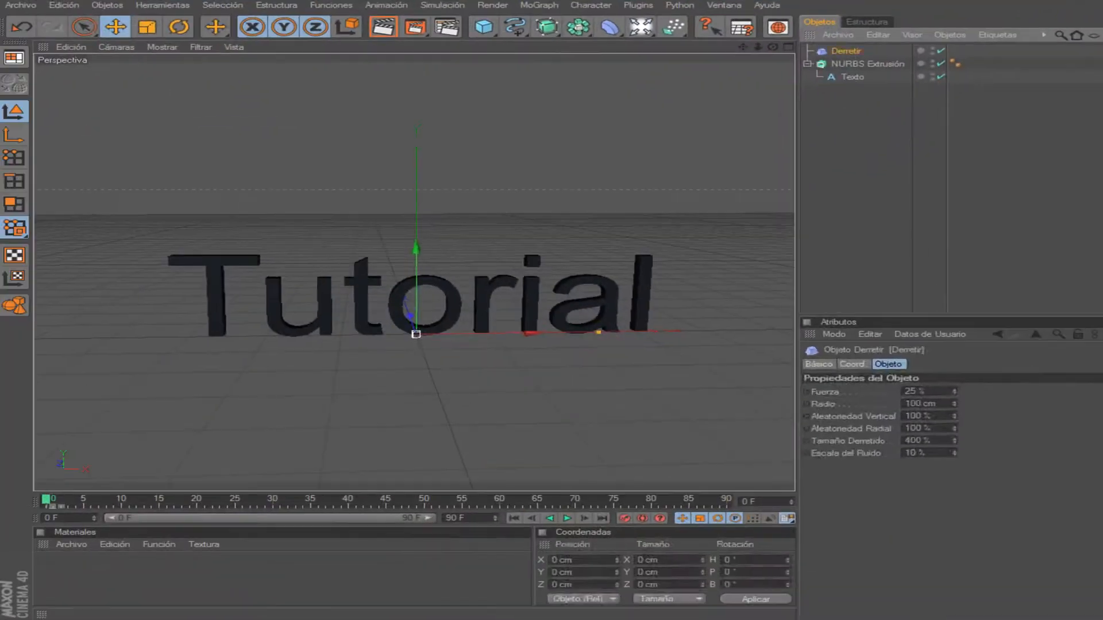
left_click(867, 64)
left_click_drag(846, 50, 853, 76)
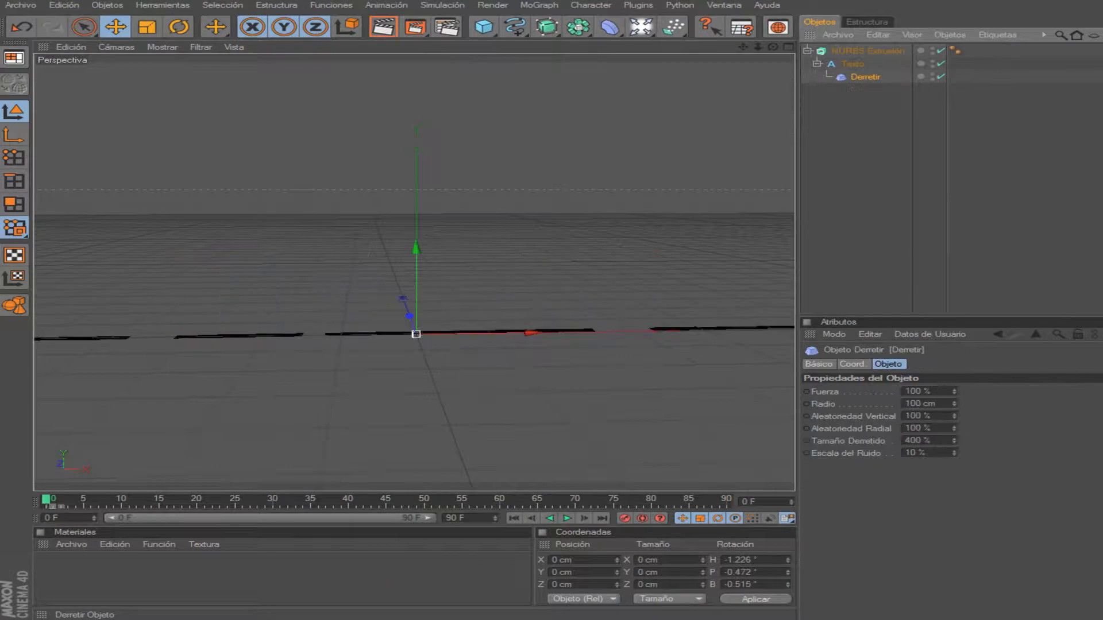
Step: Set the Derretir deformer's Fuerza to 0 % and deselect everything
left_click(918, 392)
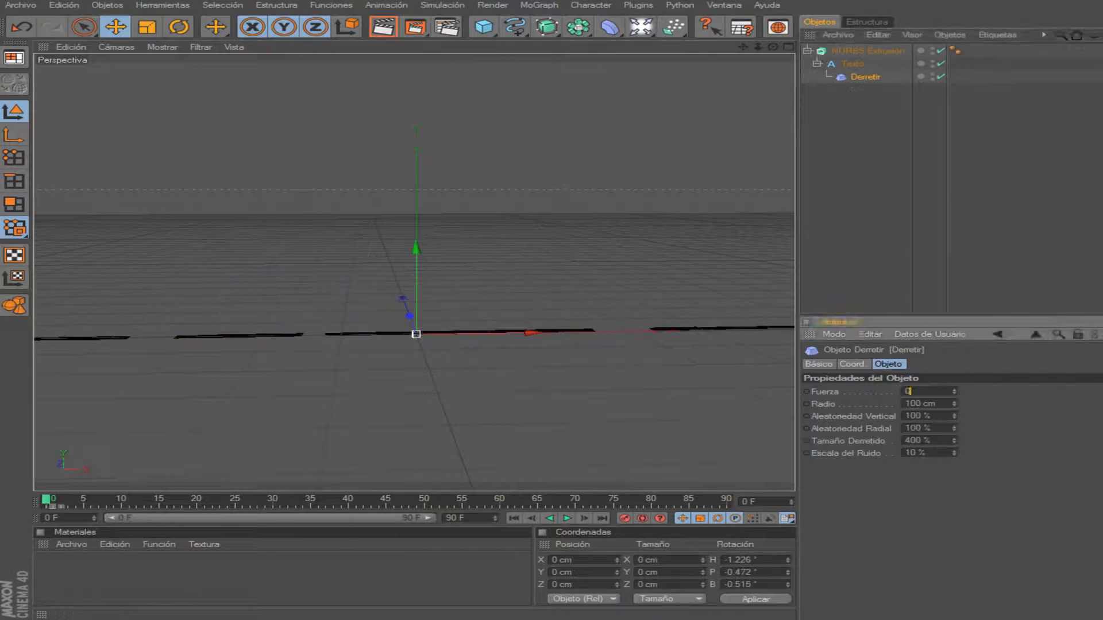
type("0")
key("Return")
left_click(530, 242)
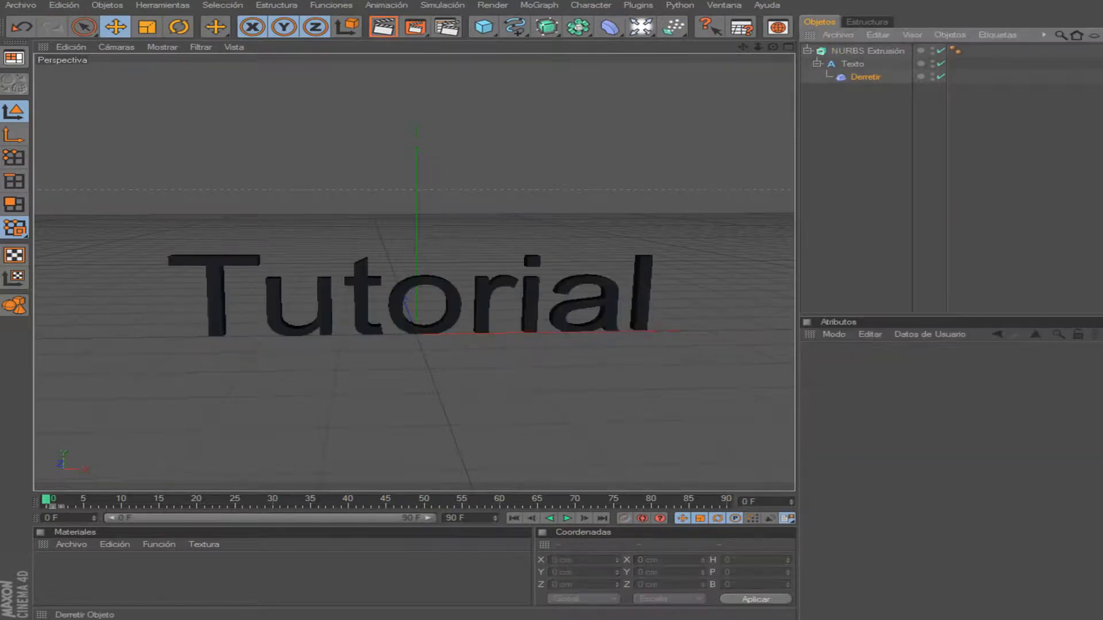
Step: Undo the last changes and raise the Derretir deformer's Fuerza, trying 20 % and settling on 30 %
key("ctrl+z")
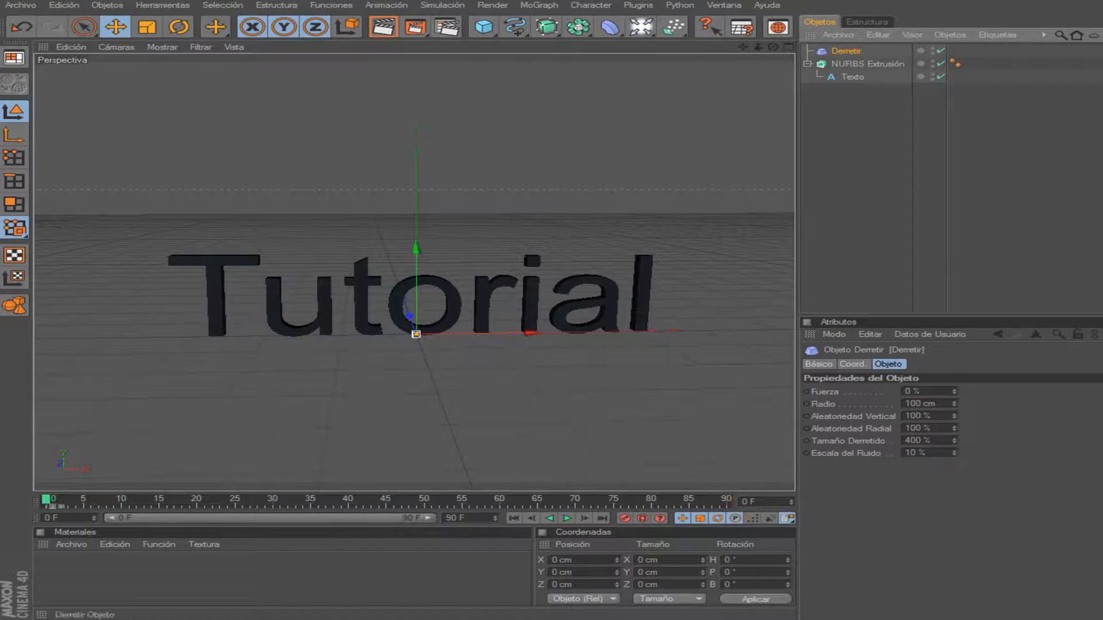
key("ctrl+z")
left_click_drag(954, 391, 953, 346)
scroll(414, 272, "down", 5)
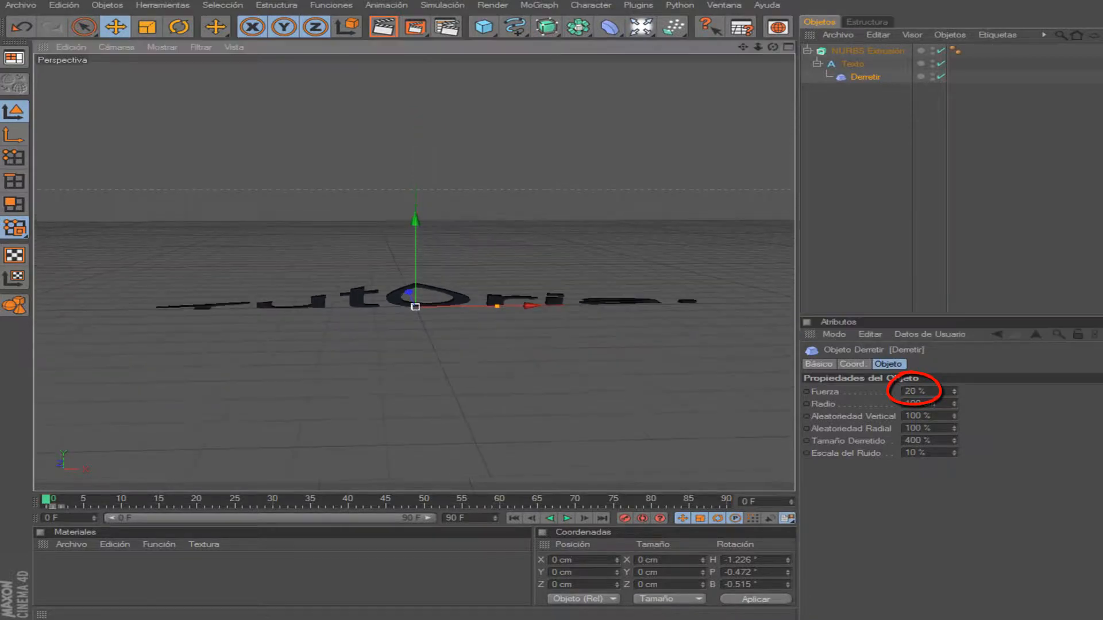
mouse_move(954, 391)
left_mouse_down()
mouse_move(954, 380)
mouse_move(954, 405)
left_mouse_up()
Step: Set the Derretir deformer's Radio to 137 cm and its Tamaño Derretido to 100 %
scroll(414, 272, "up", 2)
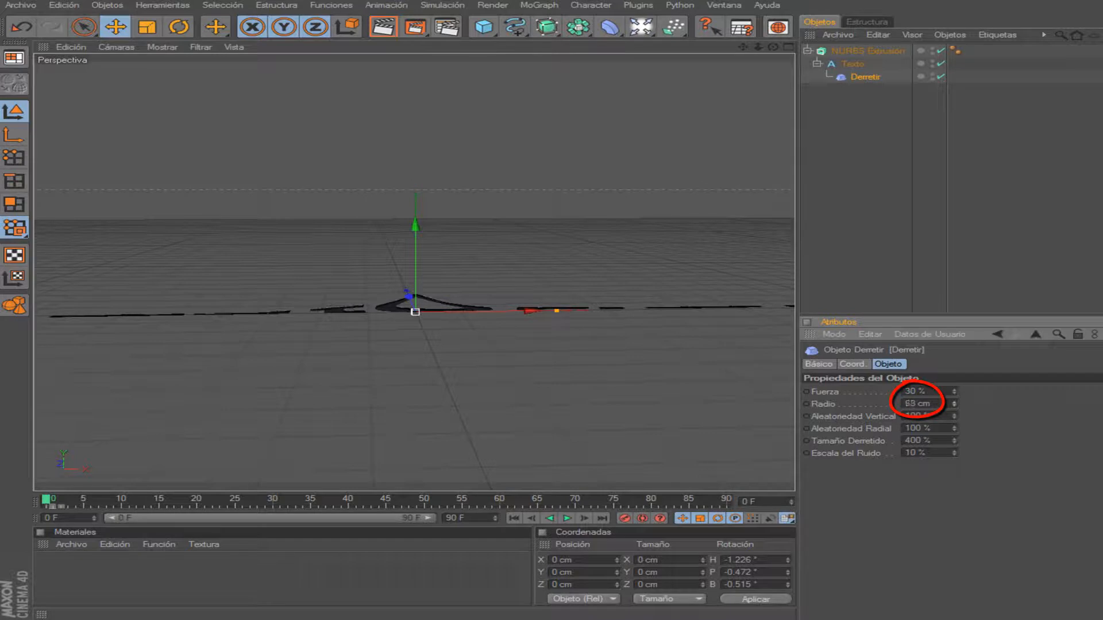
left_click_drag(954, 404, 954, 406)
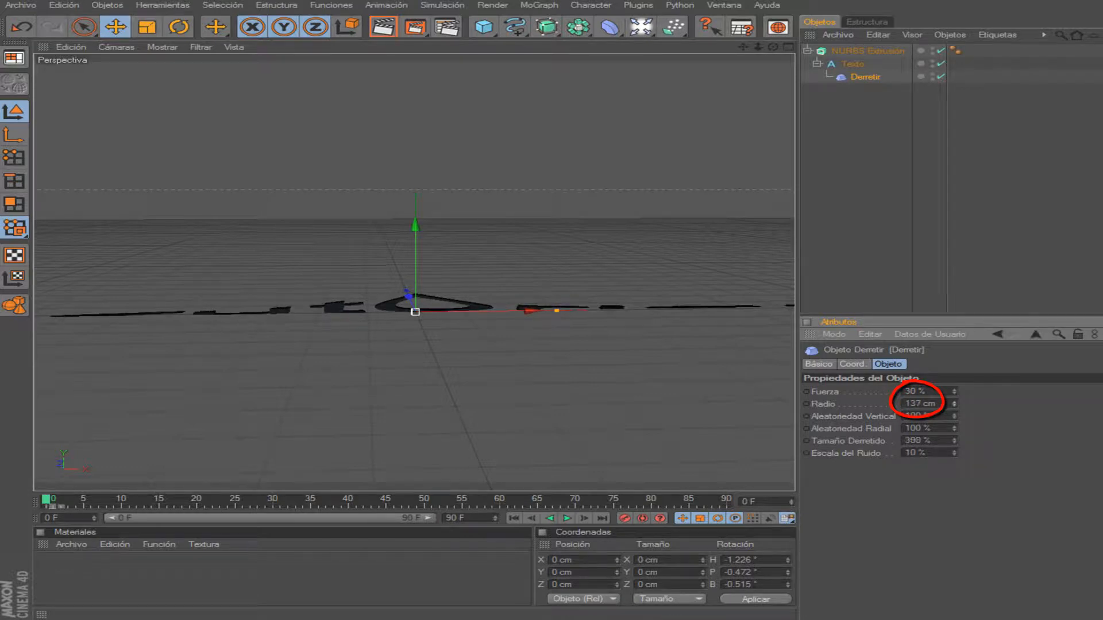
key("BackSpace")
key("BackSpace")
key("BackSpace")
key("BackSpace")
key("BackSpace")
type("10")
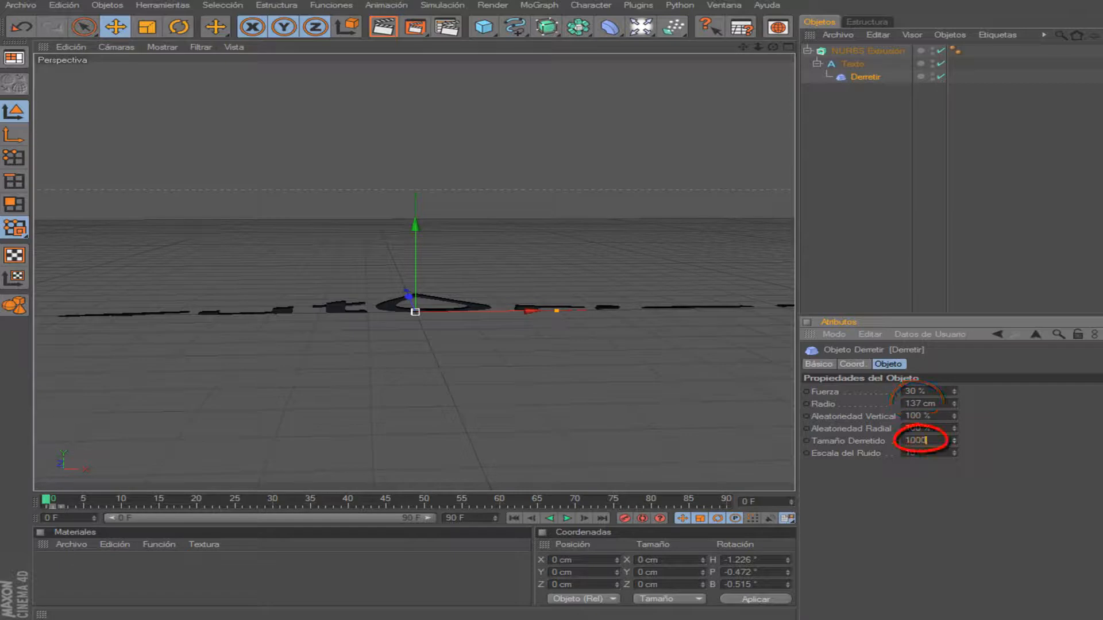
type("0")
key("Return")
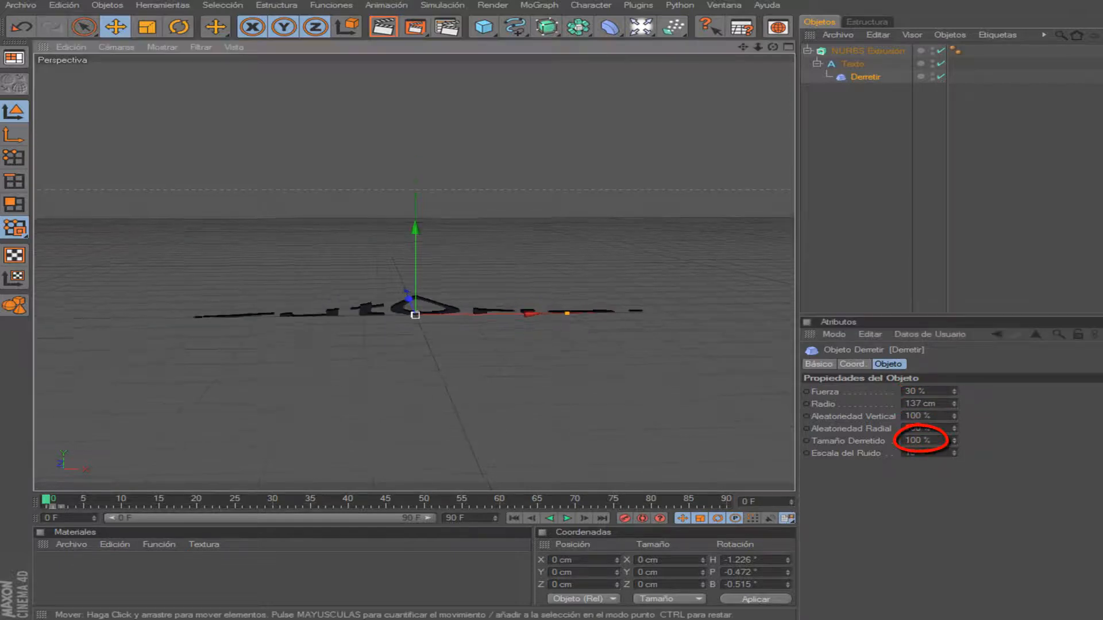
Step: Try the Derretir deformer's Fuerza at values up to 39 % and back at 0 %, and delete the deformer
double_click(916, 392)
type("1")
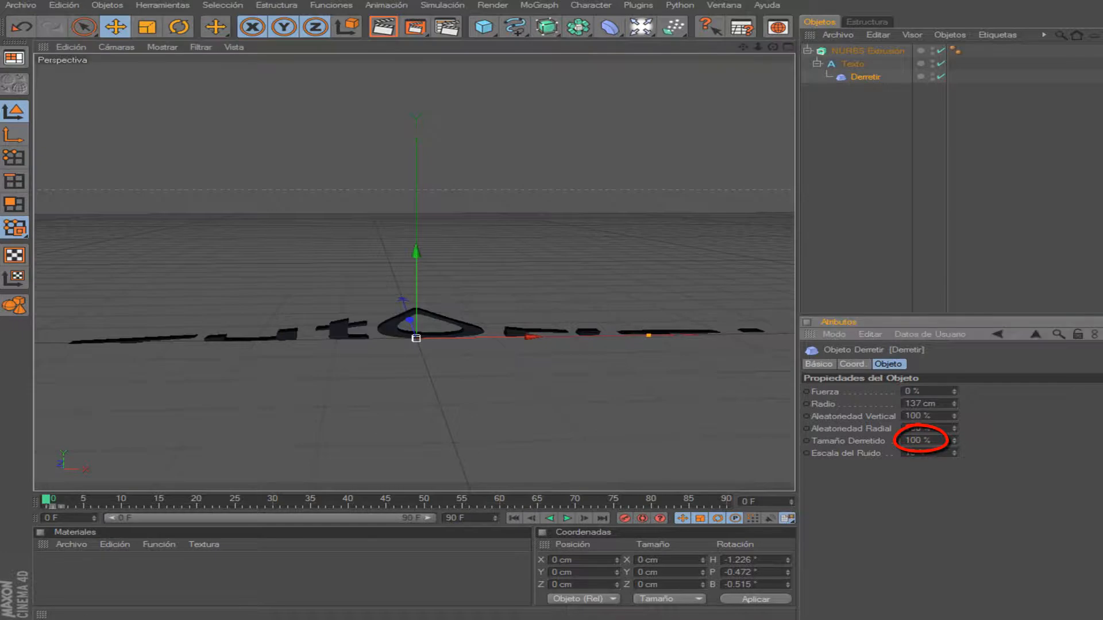
key("Return")
scroll(911, 391, "up", 20)
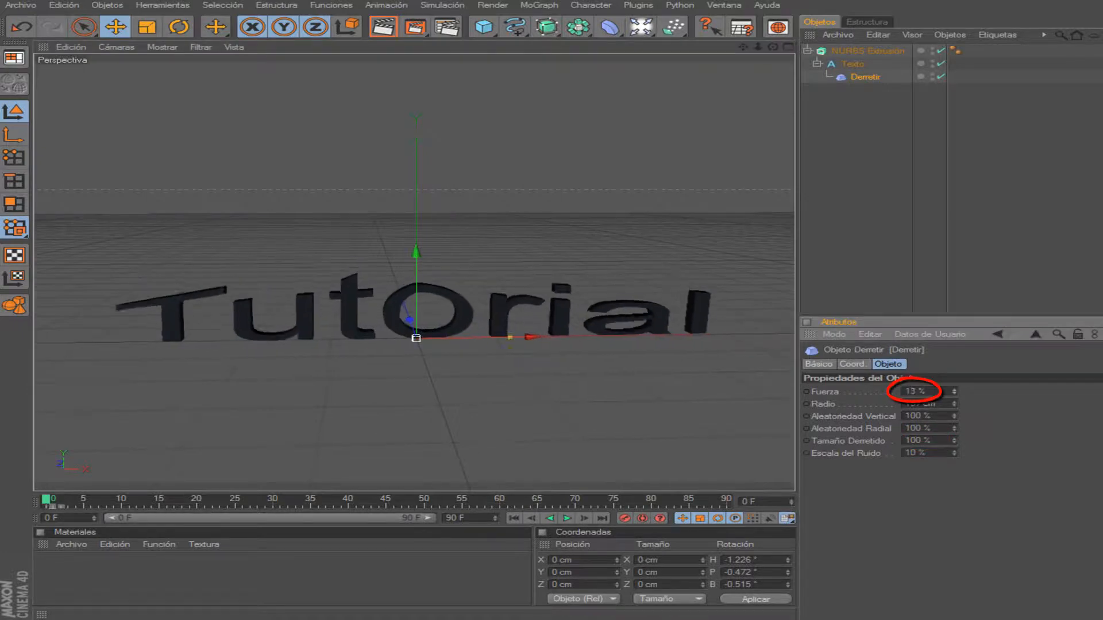
scroll(915, 391, "up", 14)
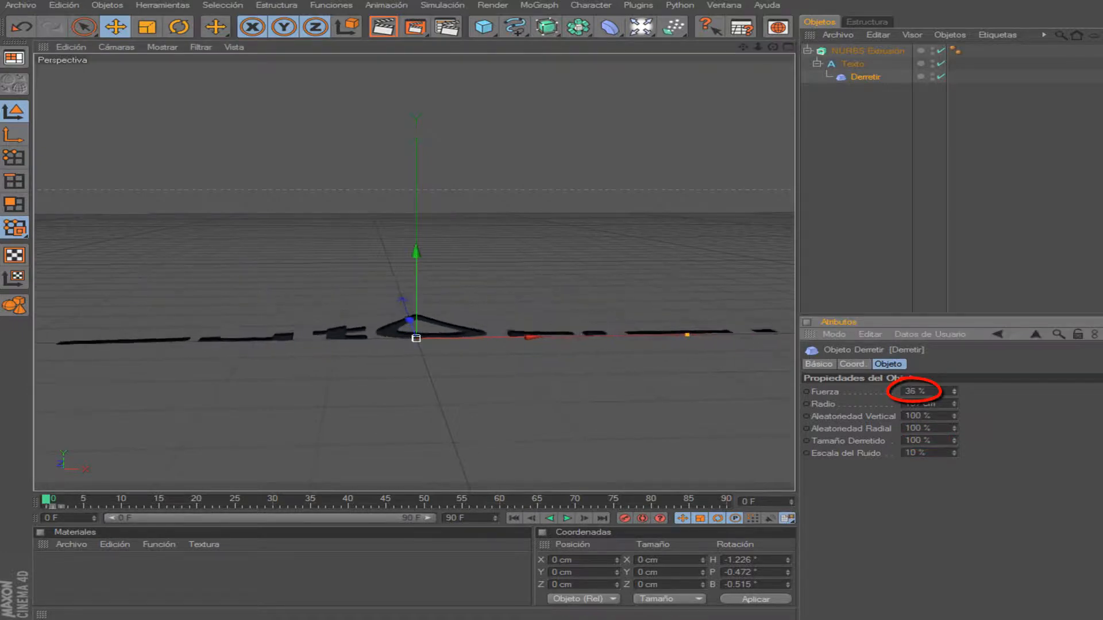
scroll(916, 391, "down", 20)
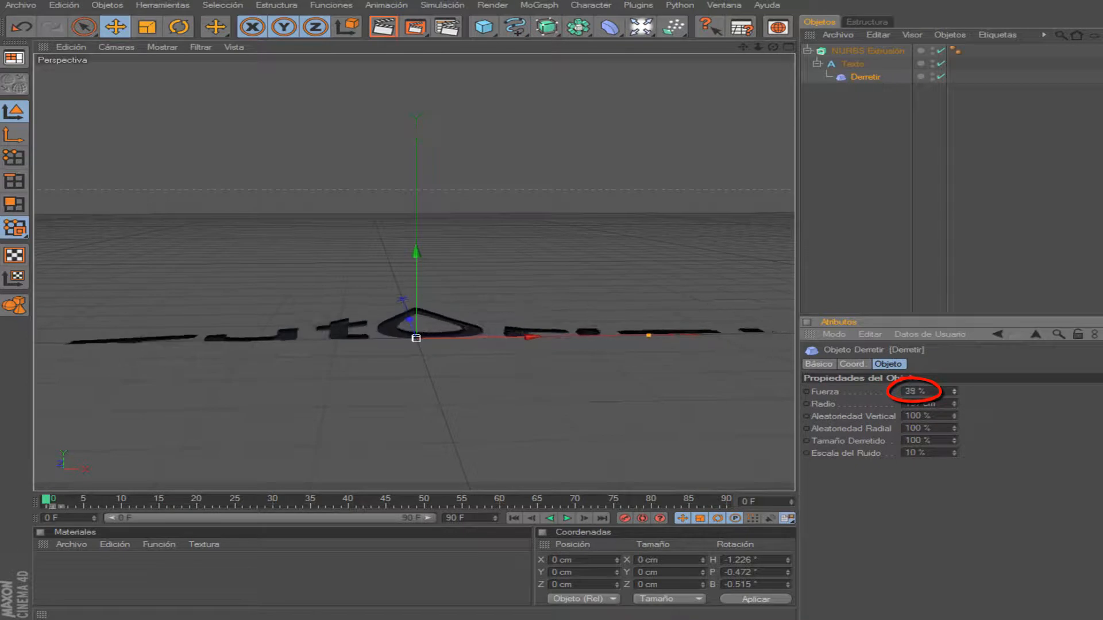
scroll(916, 391, "down", 13)
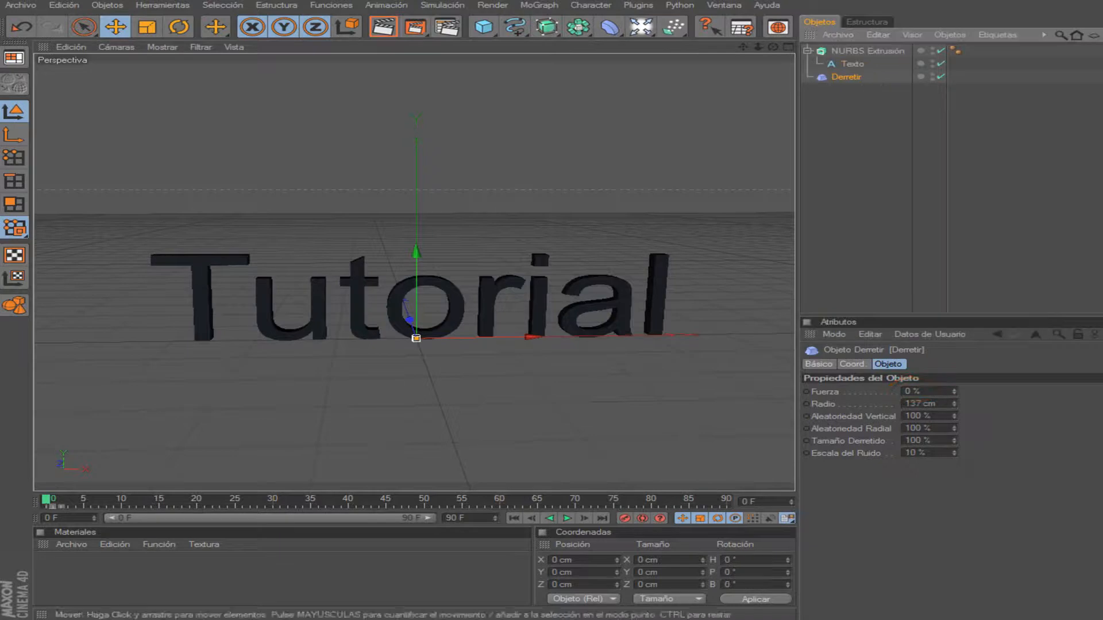
key("Delete")
Step: Add a Doblar deformer and make it a child of the Texto object inside NURBS Extrusión
left_click(609, 27)
left_click(660, 36)
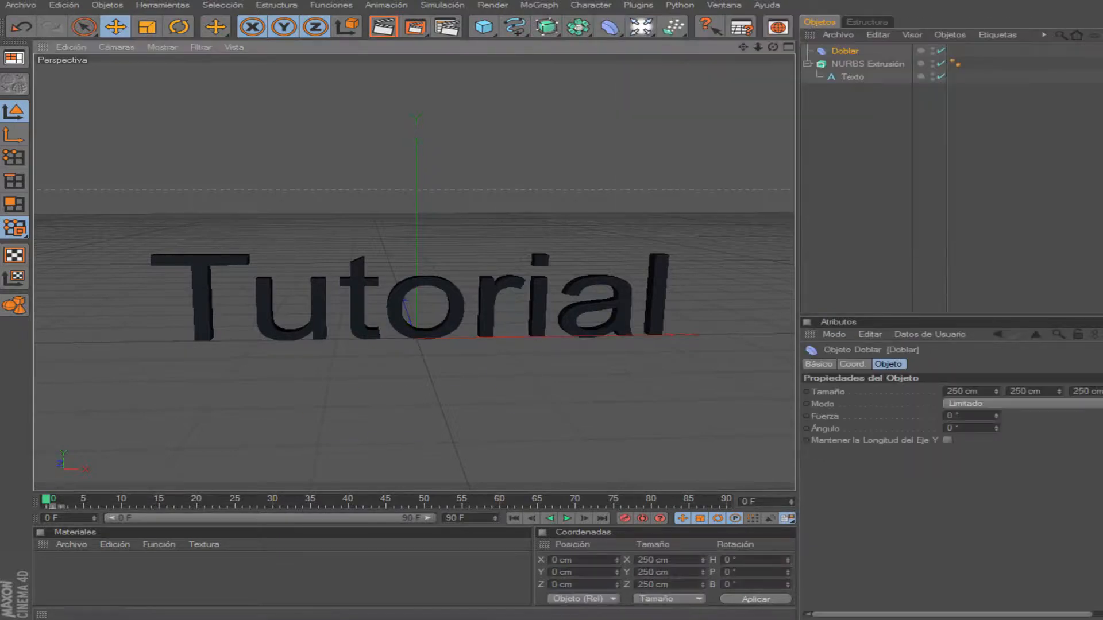
left_click_drag(845, 51, 853, 77)
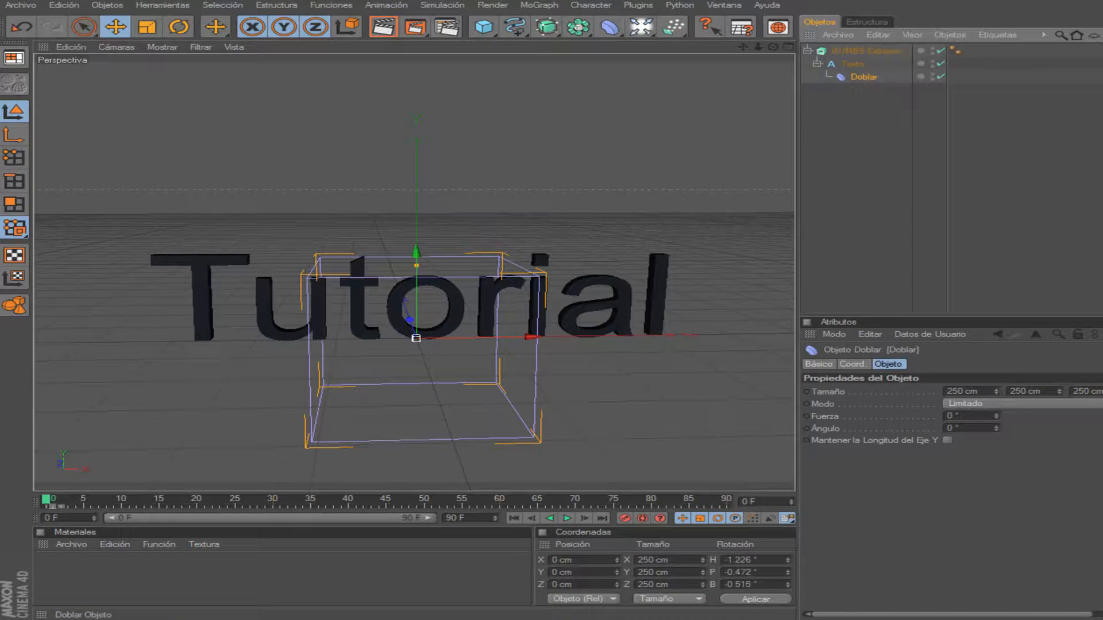
Step: Try bending the text with the Doblar deformer's Fuerza at 75° and its Ángulo raised, and delete the deformer
key("ctrl+shift+a")
left_click(864, 77)
left_click_drag(996, 416, 996, 345)
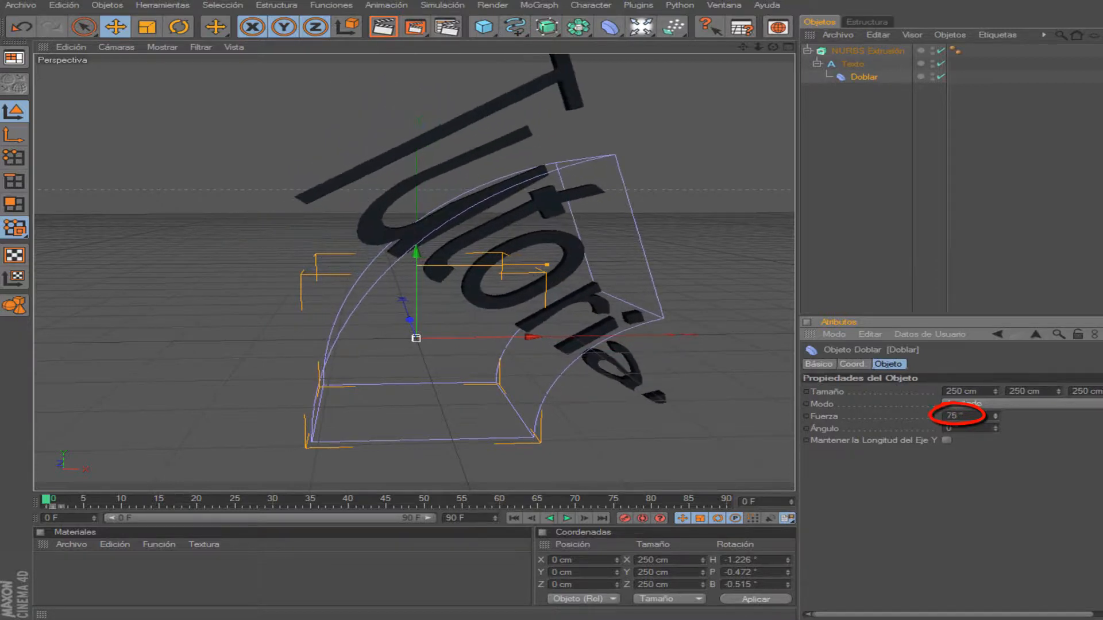
left_click_drag(996, 428, 997, 367)
left_click(954, 428)
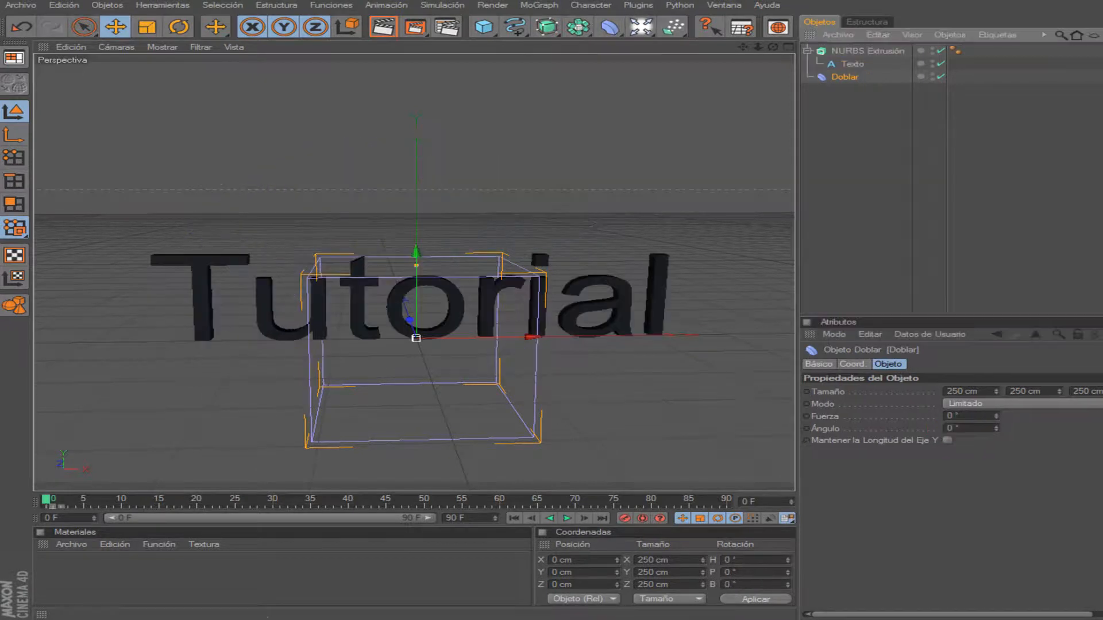
key("Delete")
Step: Add the Iluminación Global effect in the render settings and test-render the perspective view
left_click(648, 25)
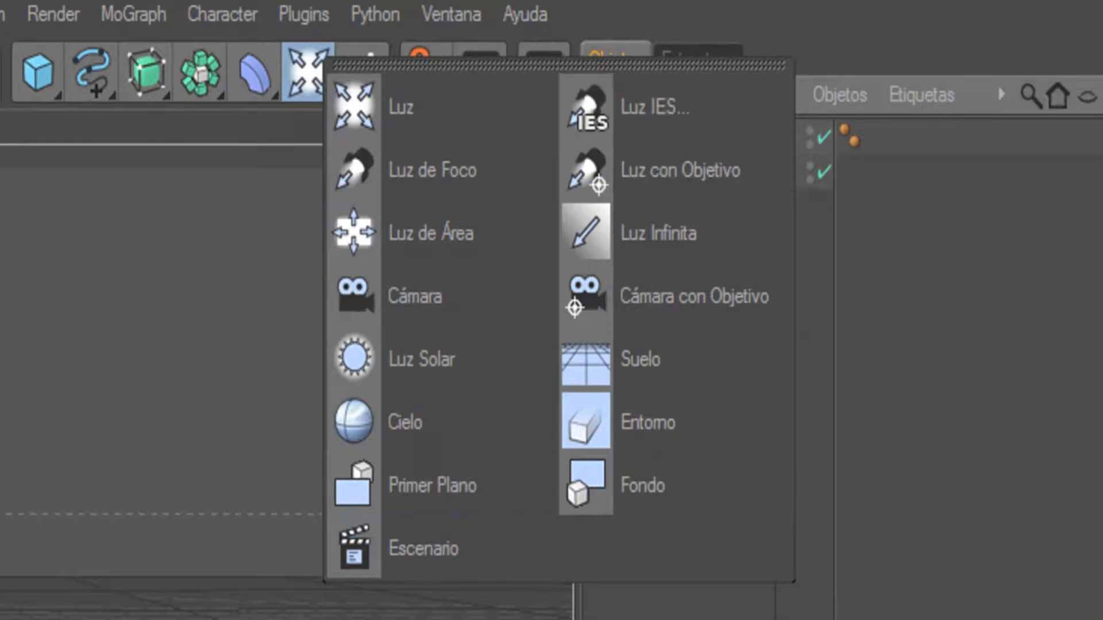
left_click(303, 14)
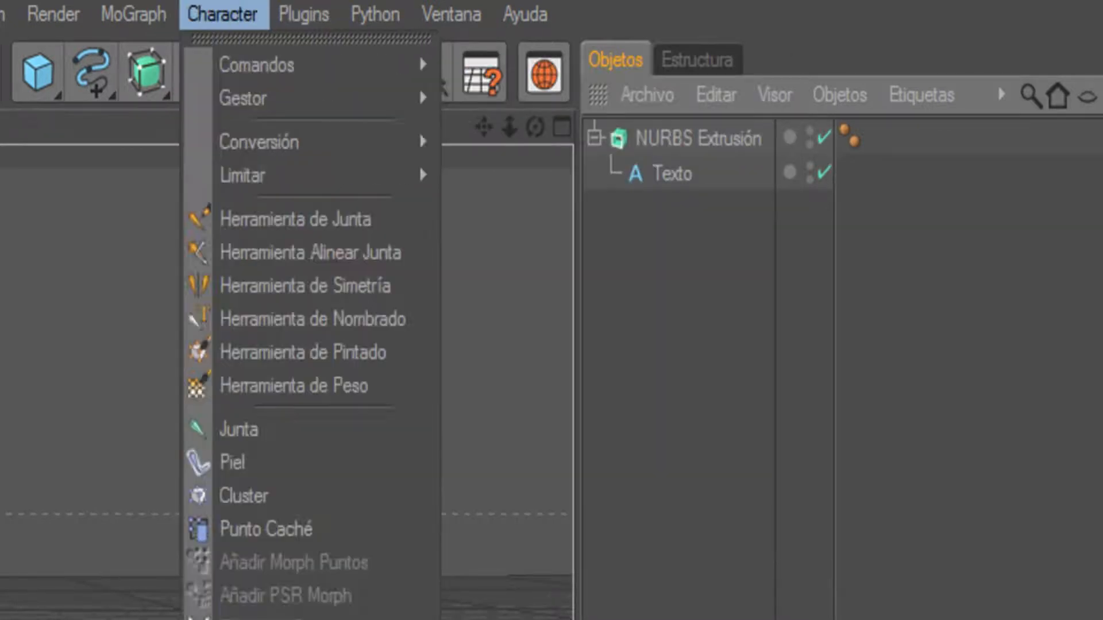
mouse_move(134, 15)
mouse_move(54, 14)
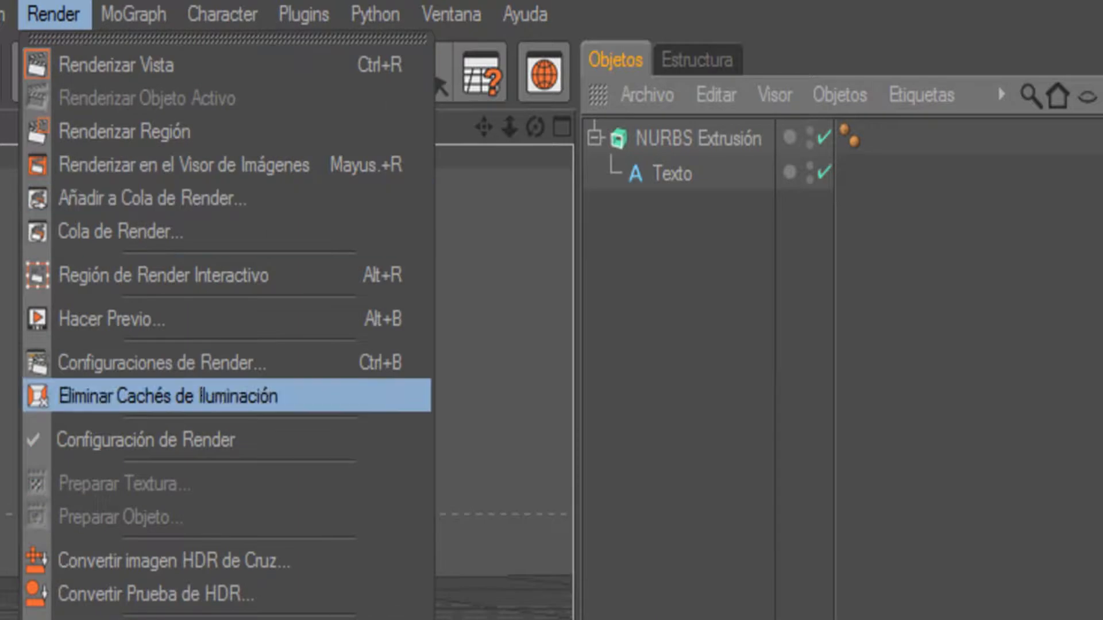
left_click(161, 360)
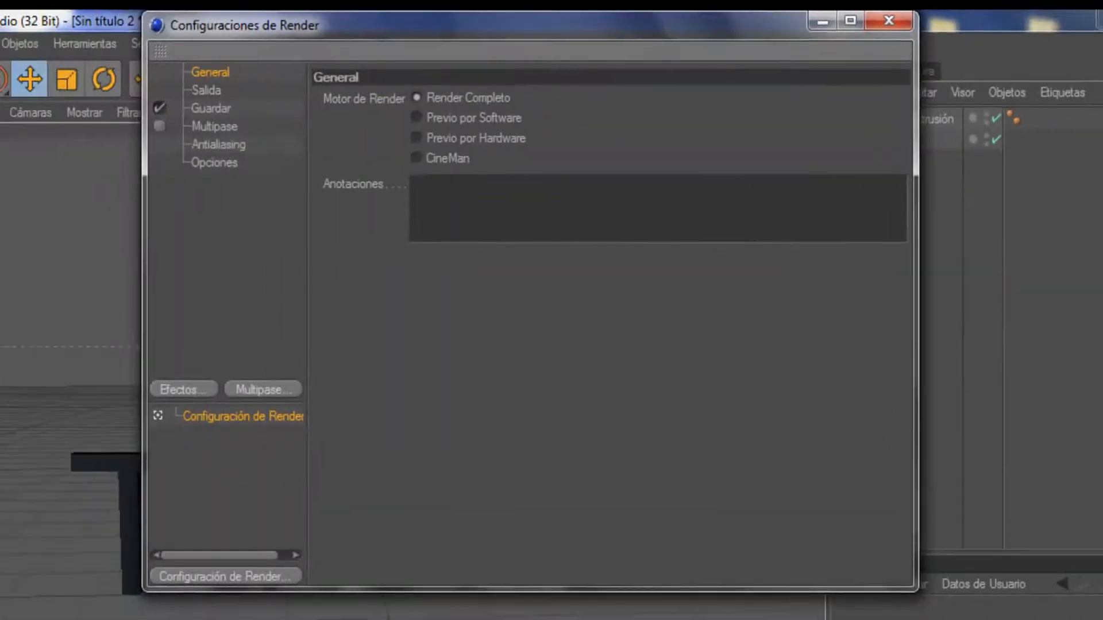
left_click(184, 390)
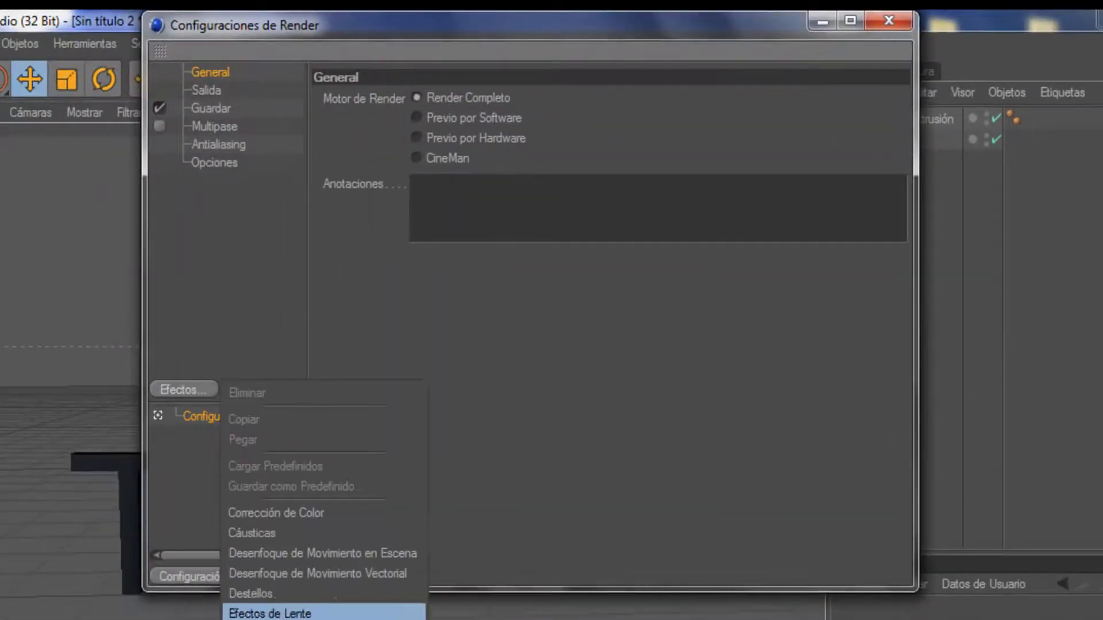
left_click(270, 481)
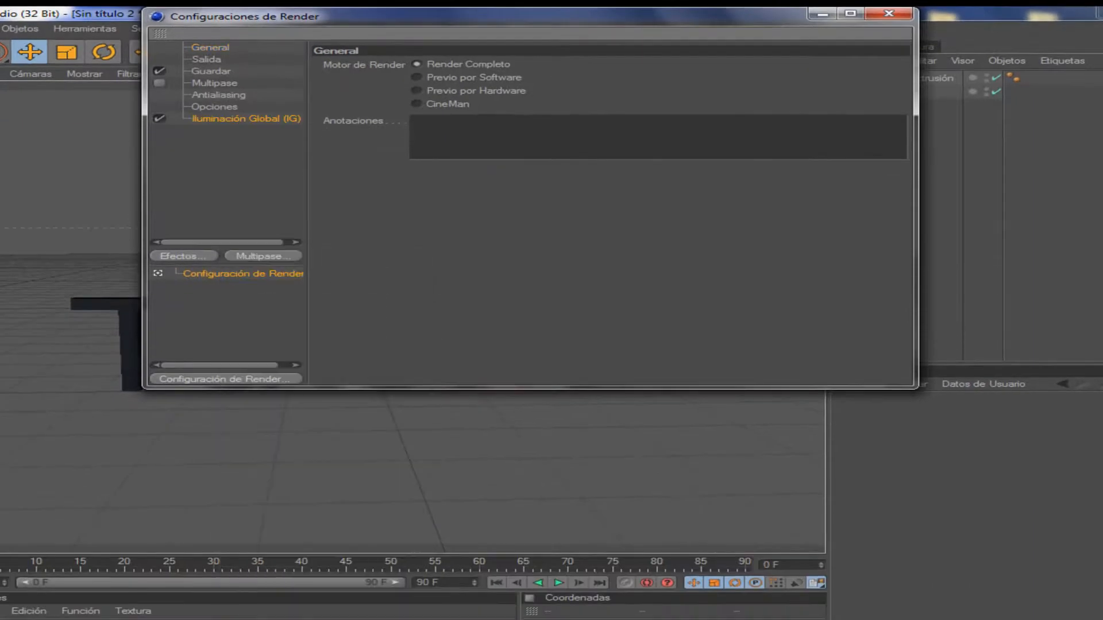
left_click(889, 13)
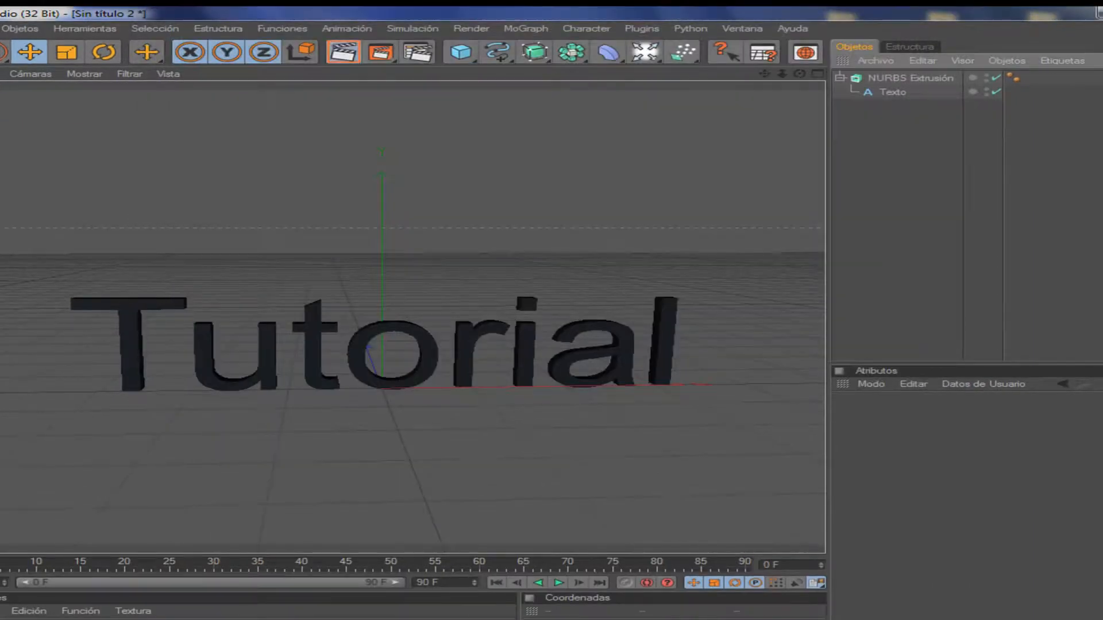
key("ctrl+r")
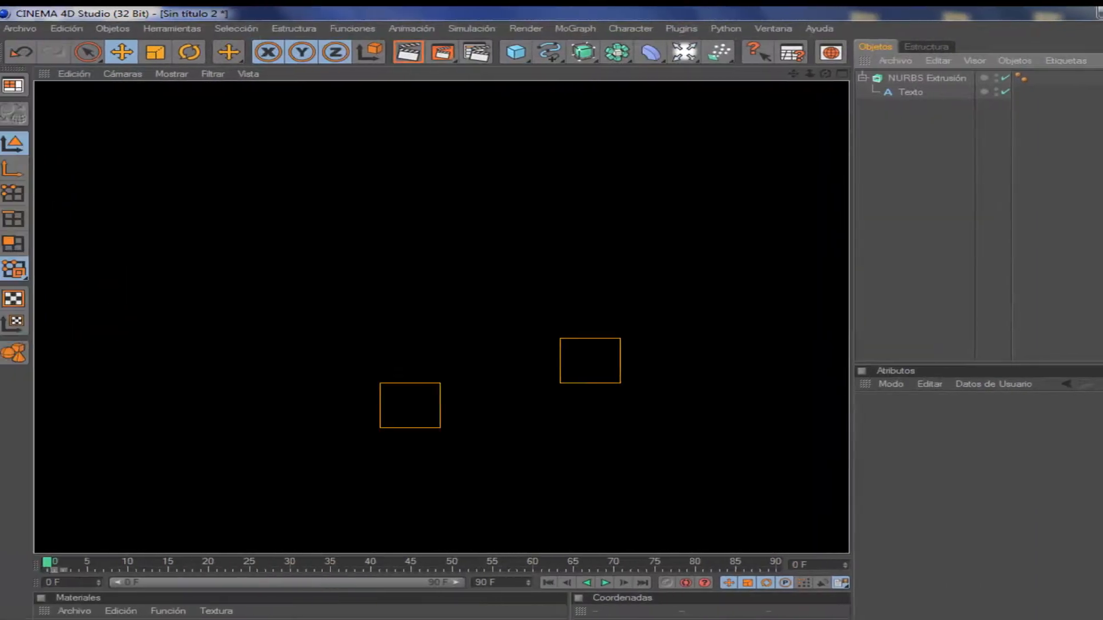
key("Escape")
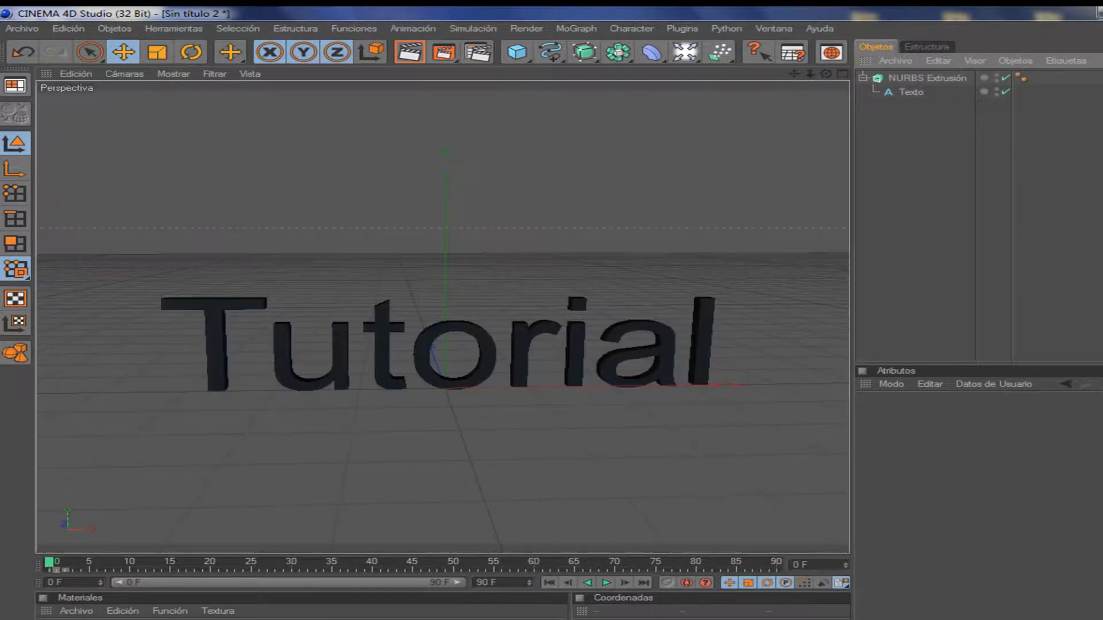
Step: Add a Cielo object to the scene and render the perspective view
left_click(685, 52)
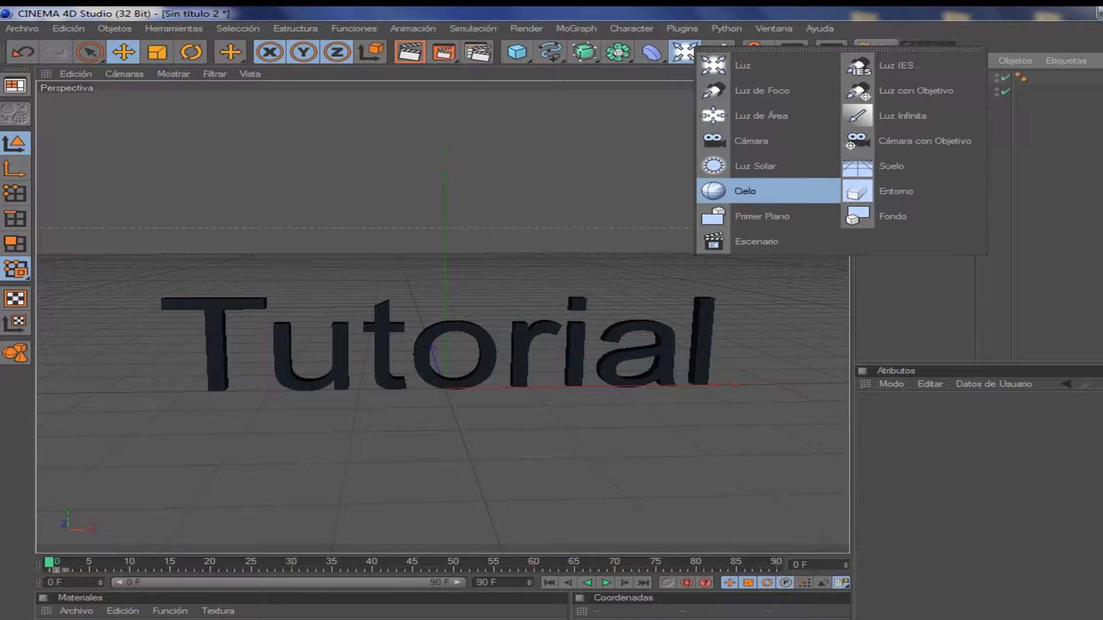
left_click(745, 191)
key("ctrl+shift+a")
left_click(410, 52)
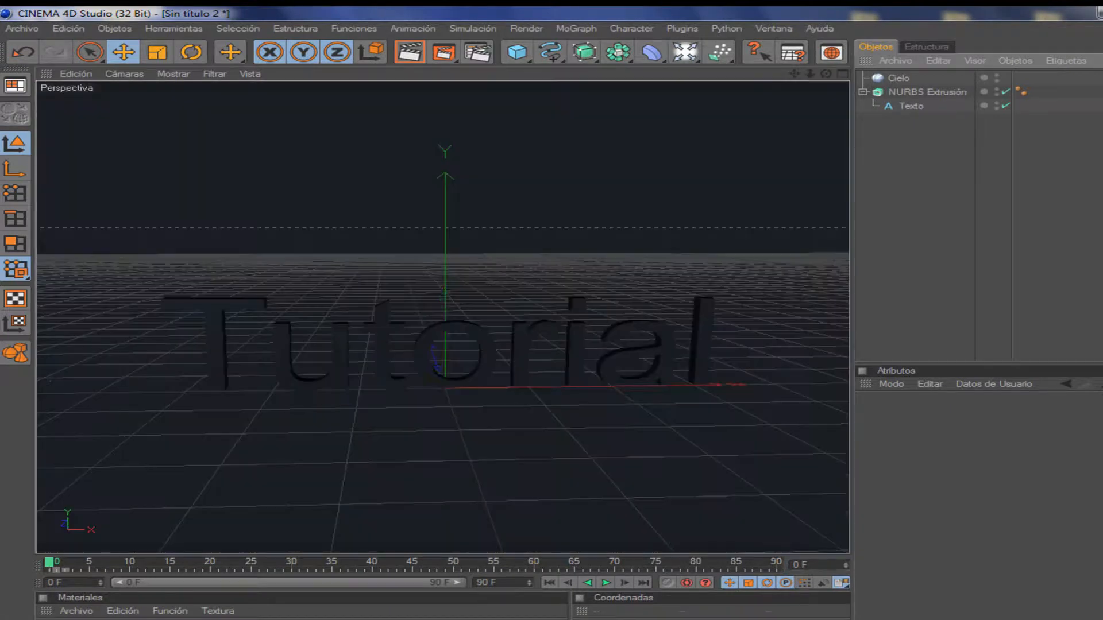
Step: Delete the Cielo object and remove the Iluminación Global effect from the render settings
left_click(899, 77)
key("Delete")
left_click(577, 29)
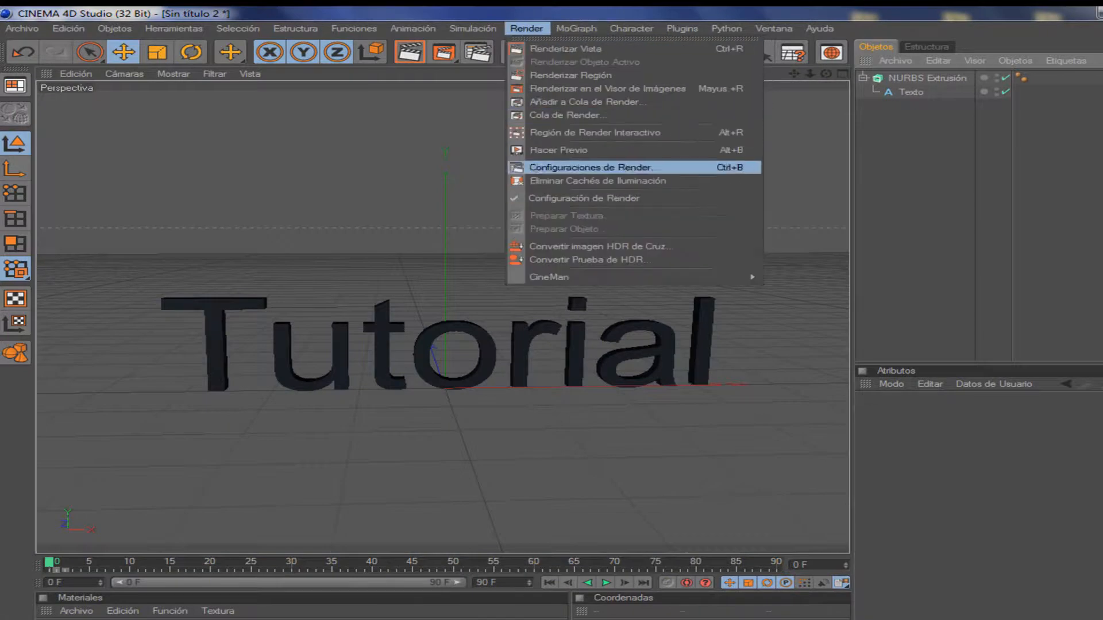
left_click(590, 168)
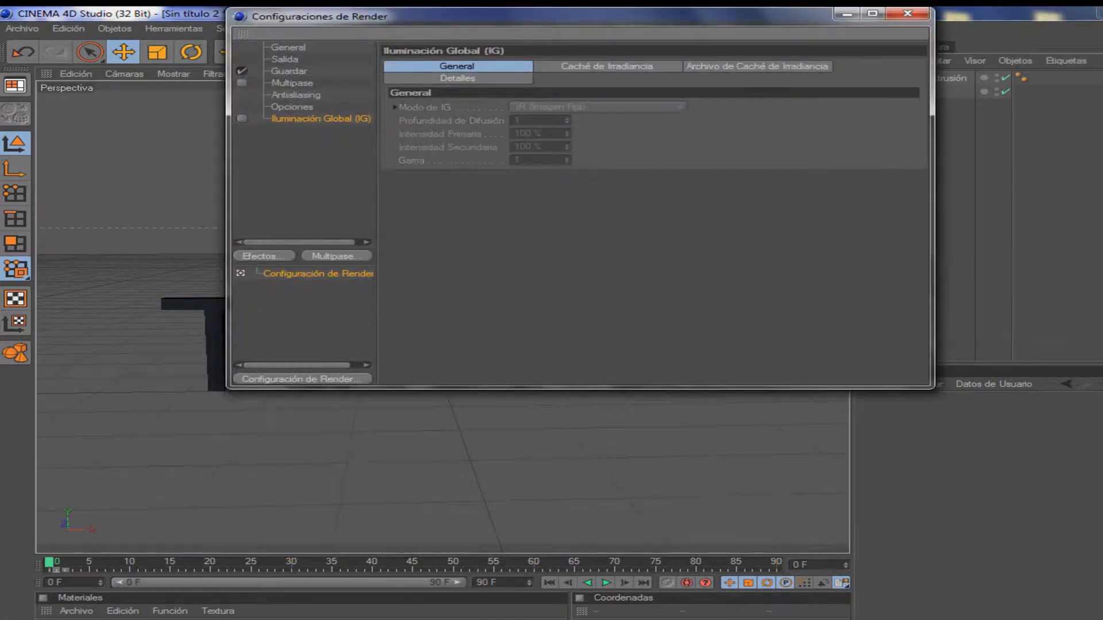
key("Delete")
left_click(907, 13)
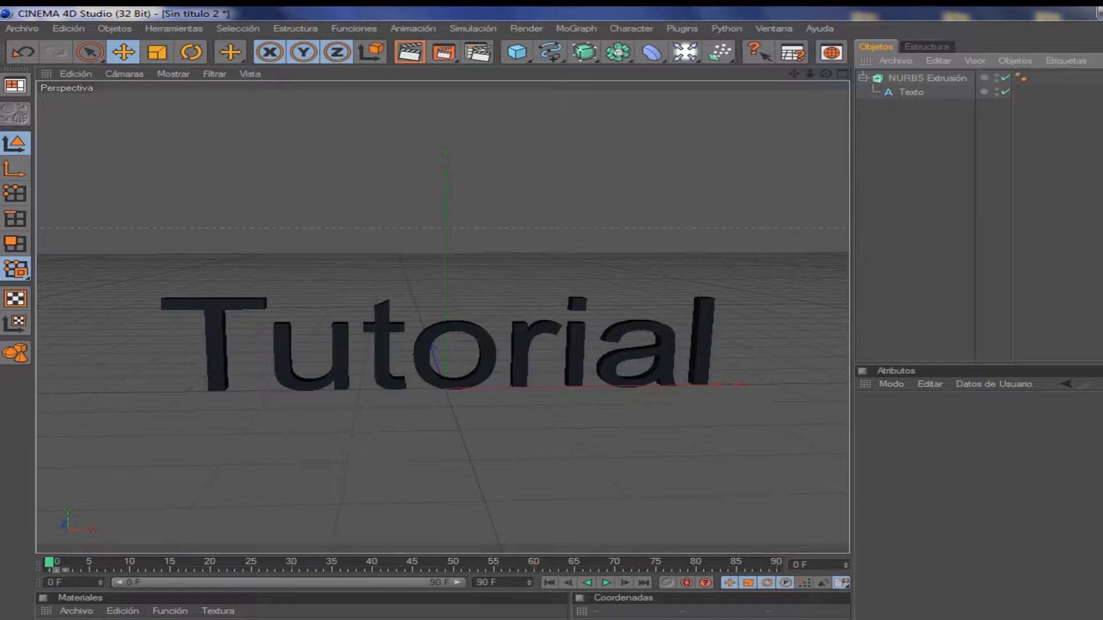
Step: Add a Luz object and move it along its Z axis to the front of the text
left_click(685, 52)
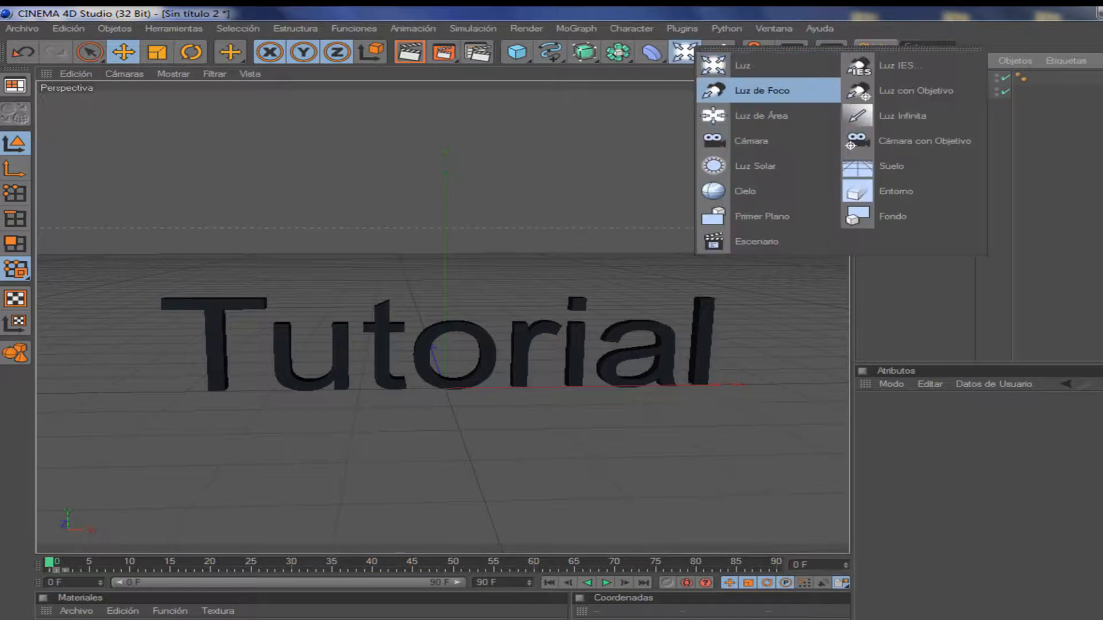
left_click(725, 66)
left_click_drag(444, 296, 444, 403)
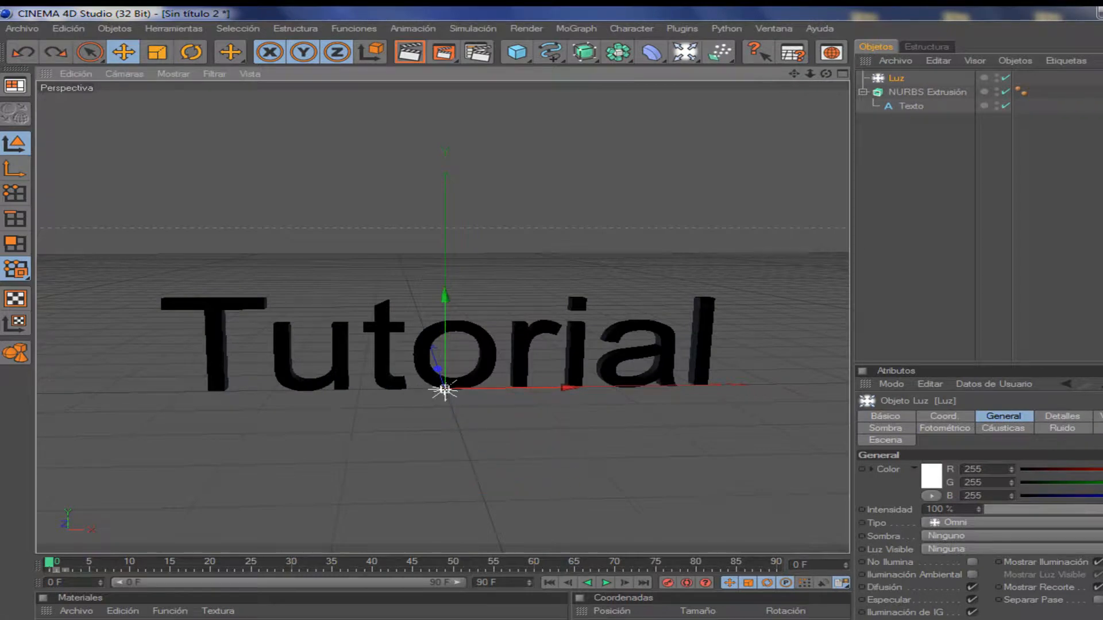
left_click_drag(438, 369, 461, 435)
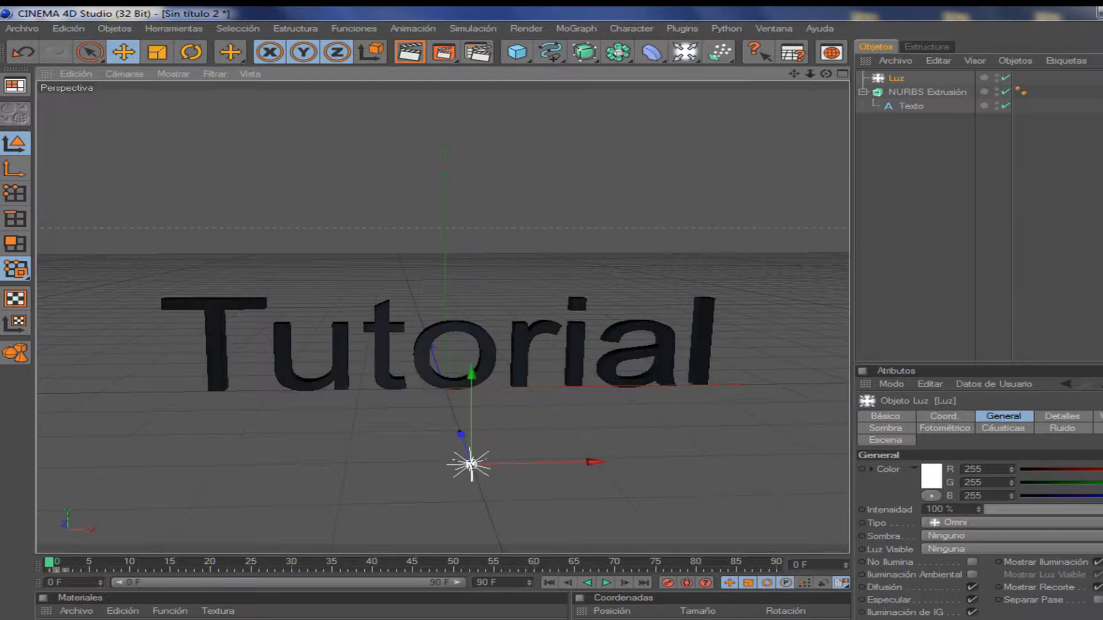
Step: Render the perspective view with the light in place, and delete the Luz object
key("ctrl+r")
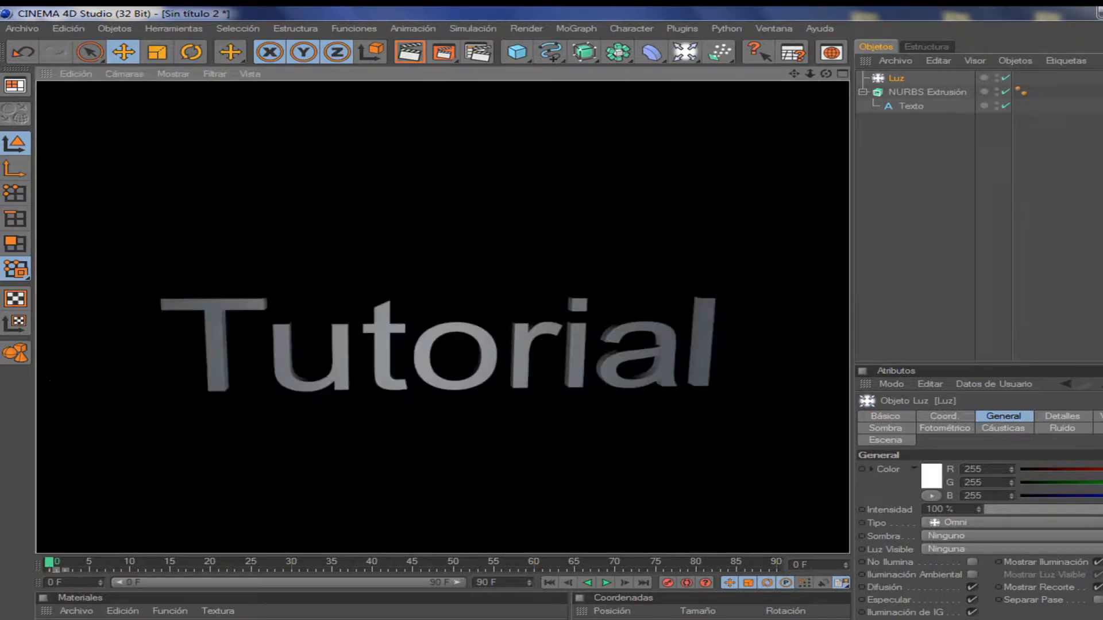
left_click(942, 150)
left_click(897, 78)
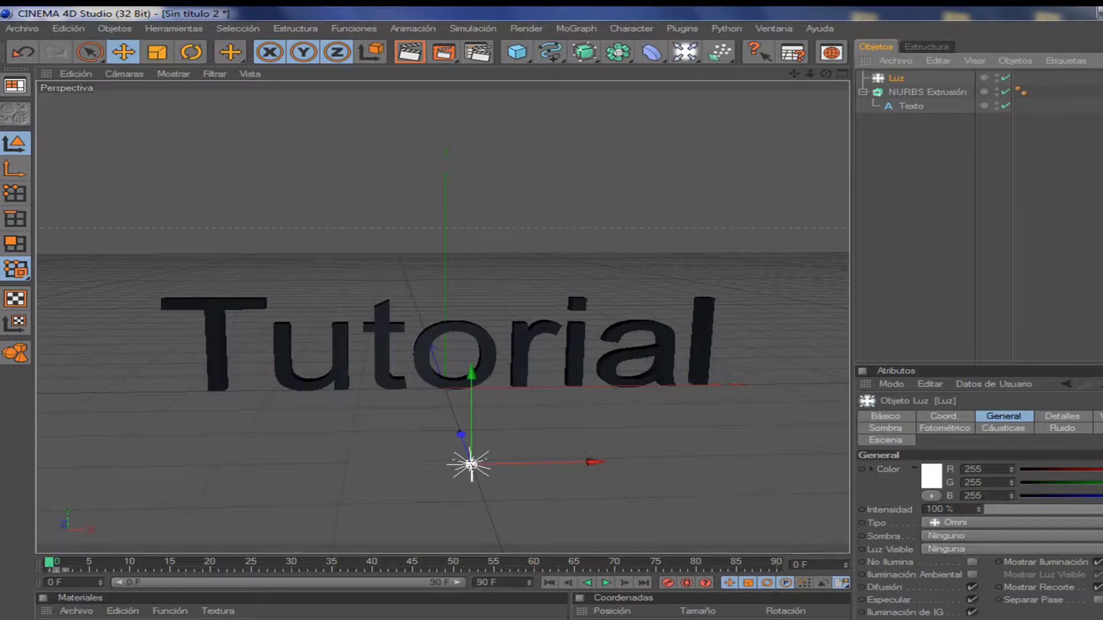
key("Delete")
Step: Add a Cámara object and make it the active camera of the perspective view
left_click(685, 53)
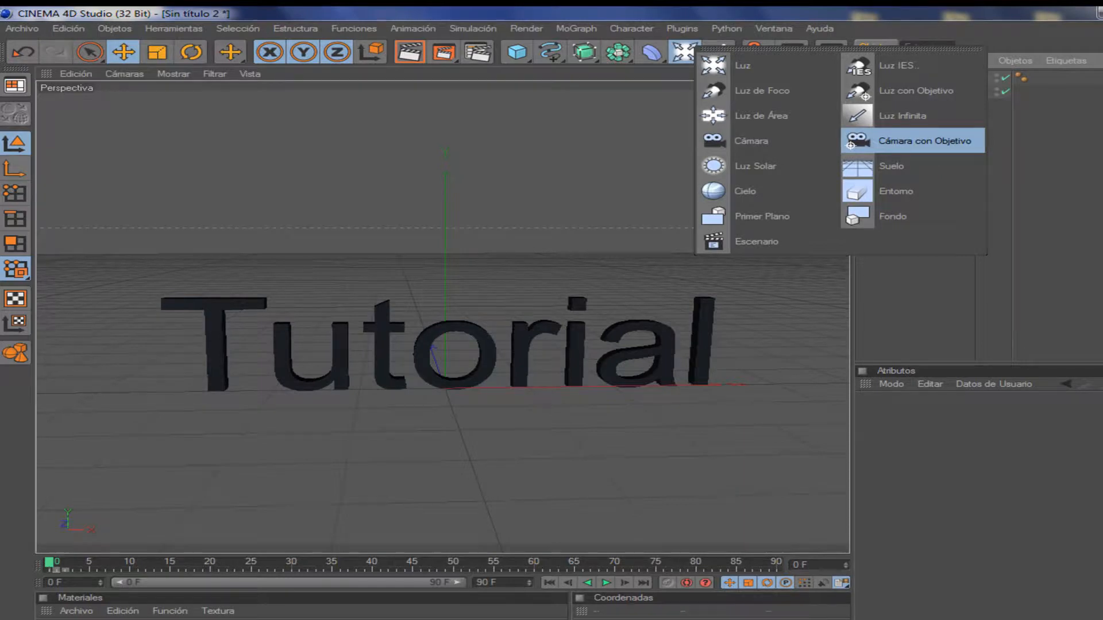
left_click(747, 141)
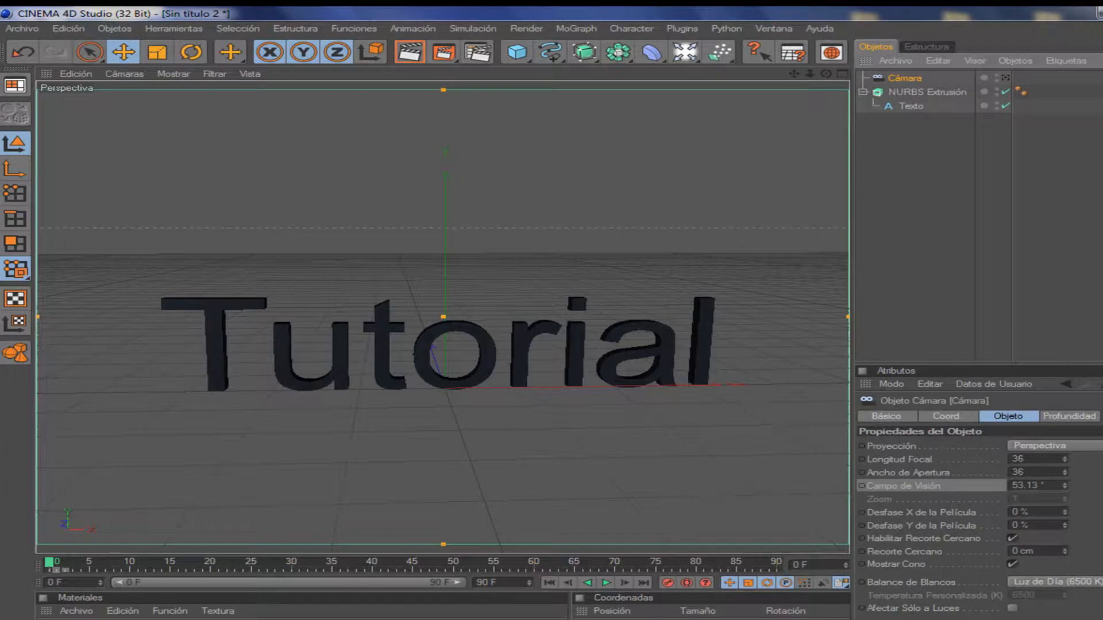
left_click(1004, 77)
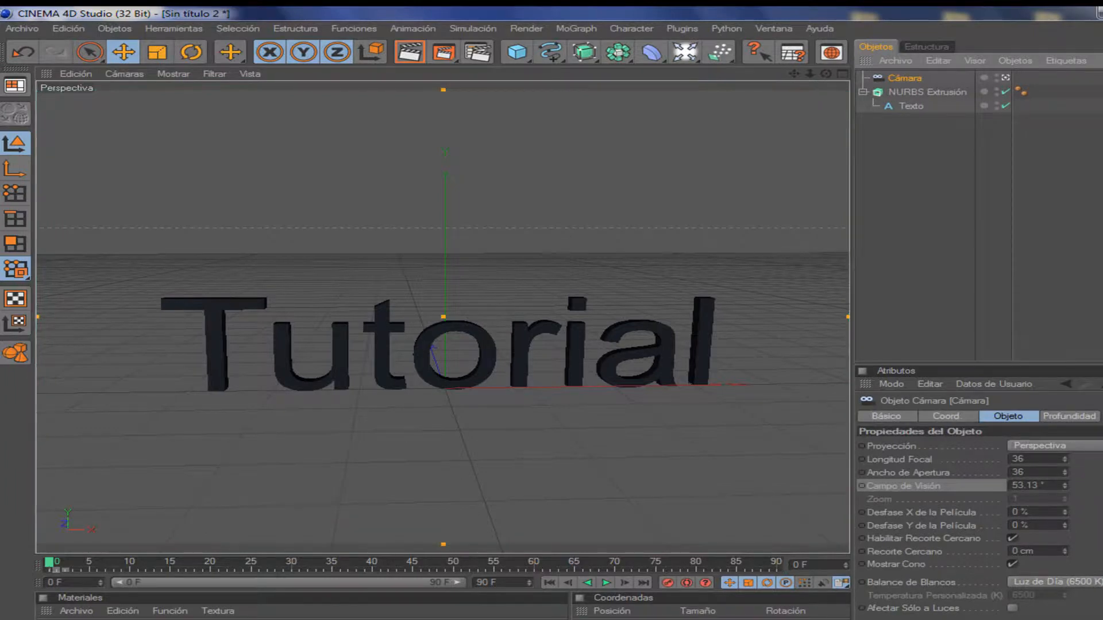
mouse_move(848, 317)
left_mouse_down()
mouse_move(690, 316)
mouse_move(845, 316)
left_mouse_up()
Step: Record a keyframe at frame 0 for the camera's X, Y and Z position
left_click(947, 416)
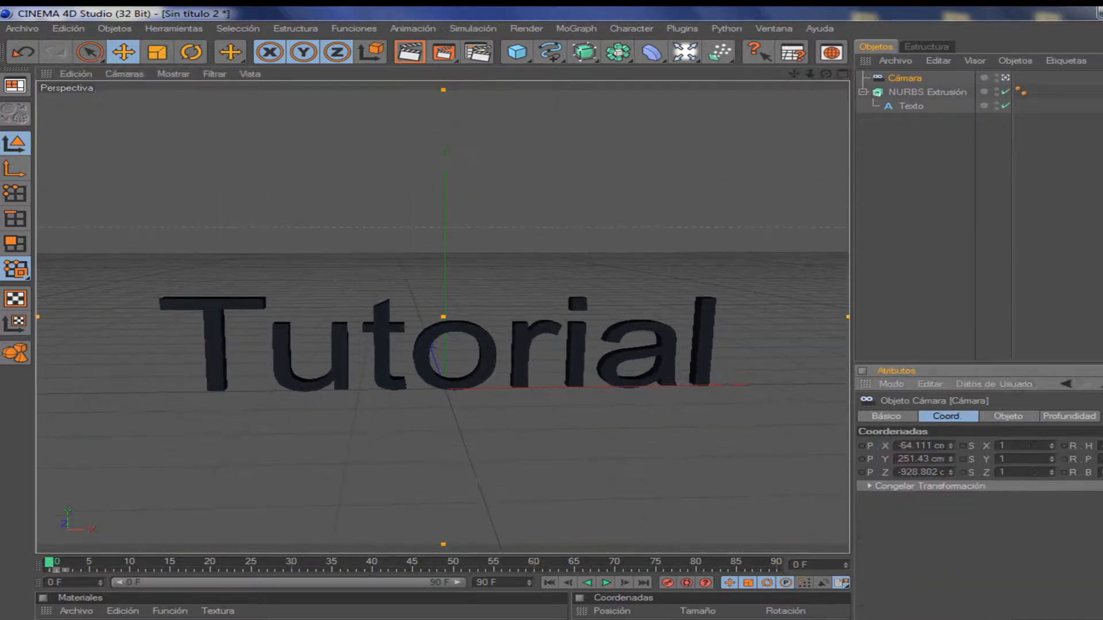
left_click_drag(801, 442, 801, 469)
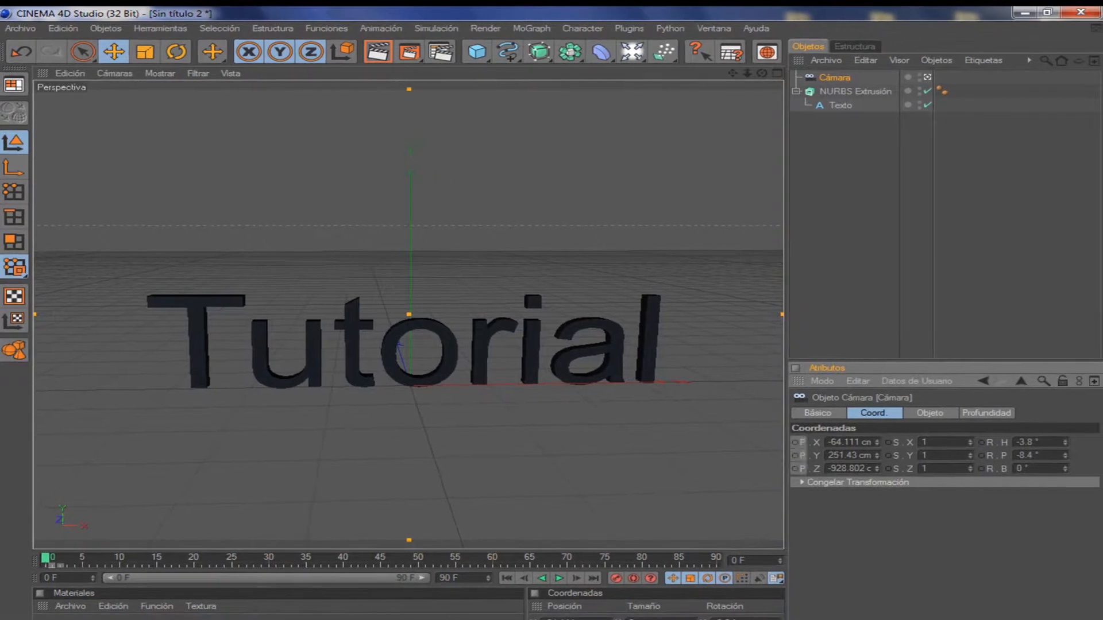
right_click(802, 469)
mouse_move(810, 443)
left_click(678, 444)
left_click(343, 559)
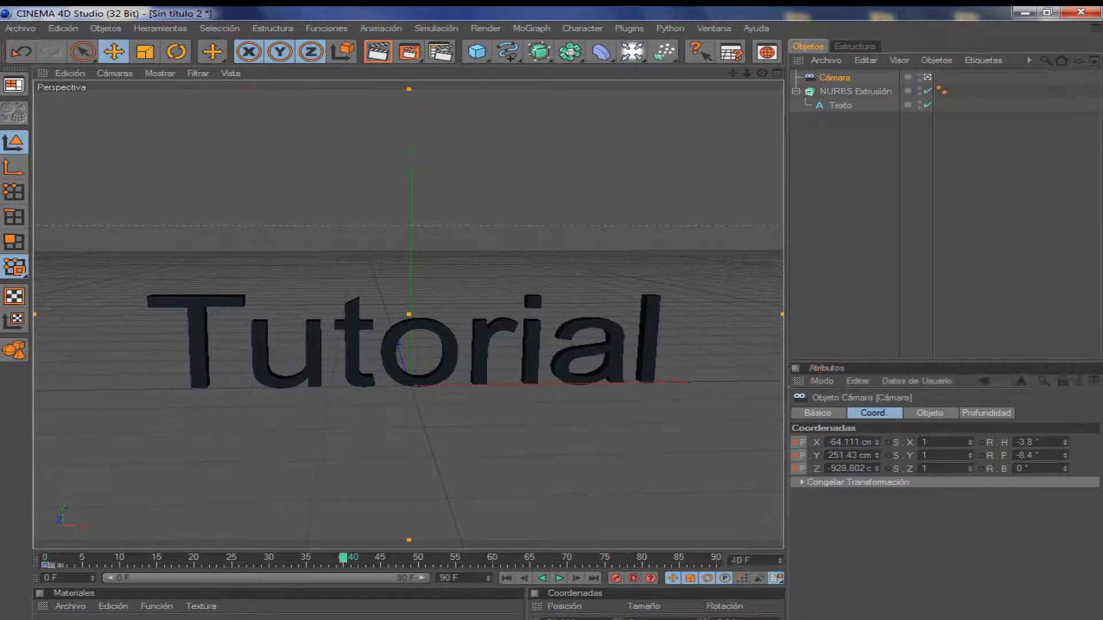
left_click_drag(761, 73, 854, 73)
left_click_drag(732, 73, 892, 83)
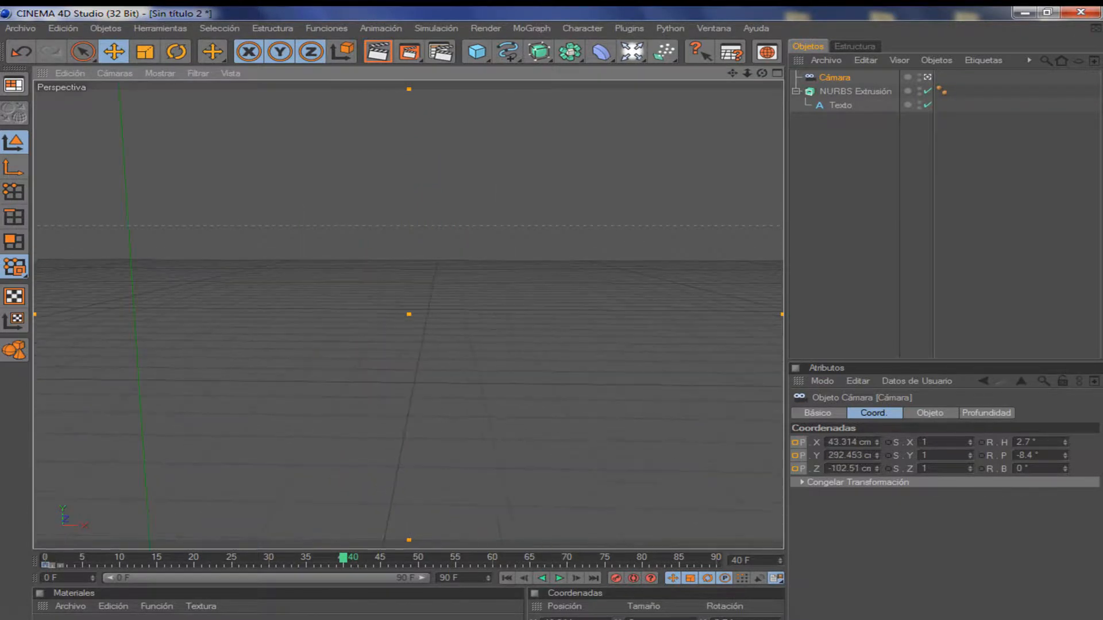
key("ctrl+z")
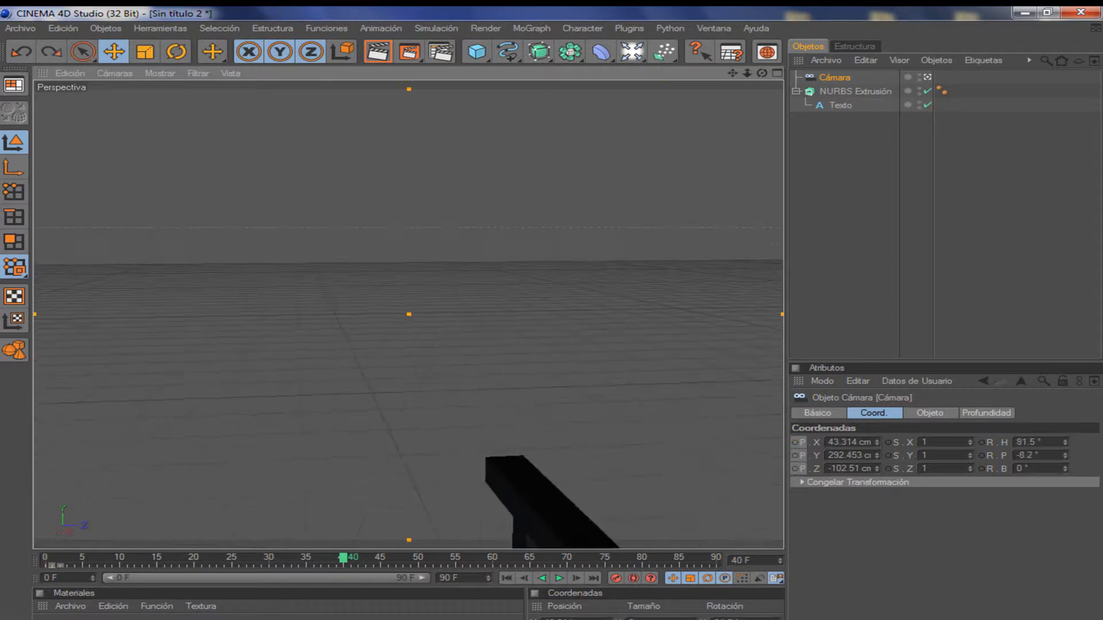
left_click_drag(343, 558, 45, 557)
left_click_drag(762, 73, 663, 91)
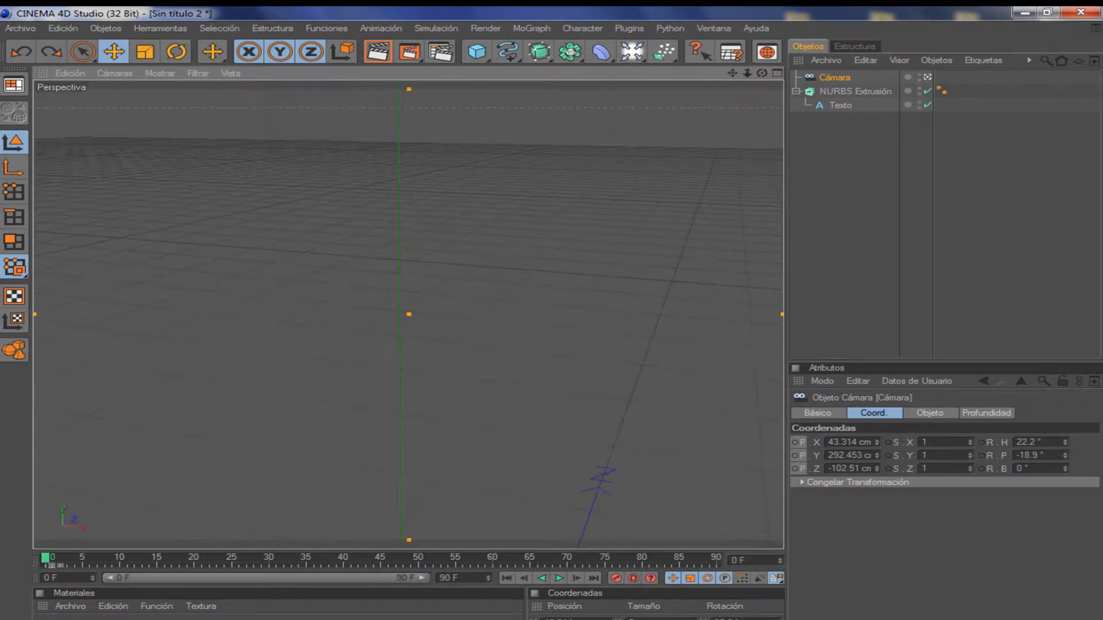
Step: Delete the existing camera, add a new Cámara object and make it the active camera of the perspective view
left_click(927, 77)
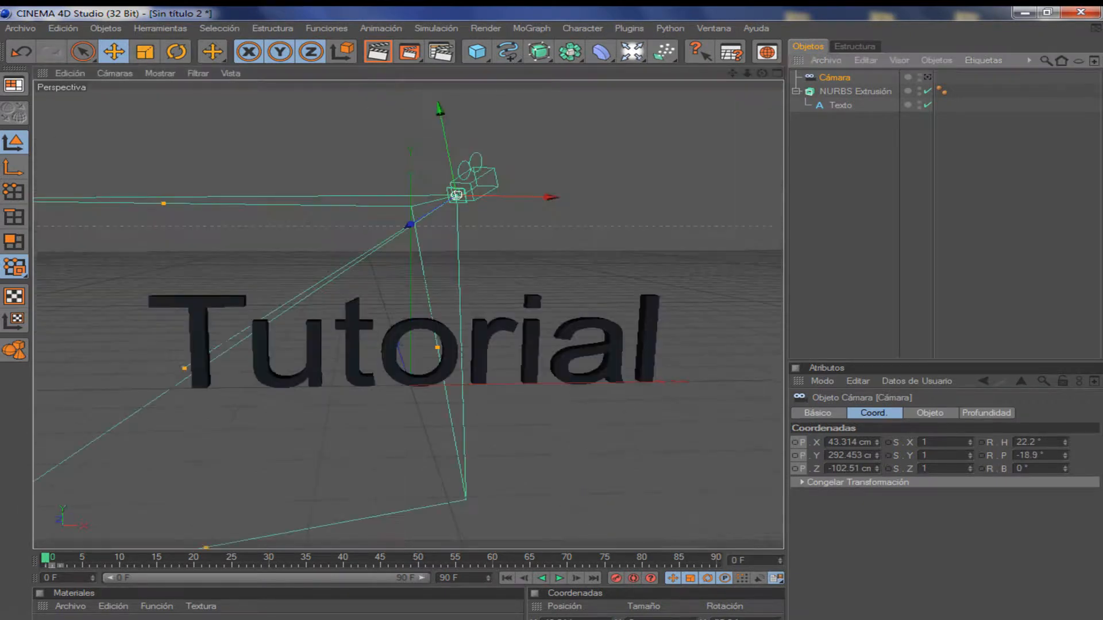
key("Delete")
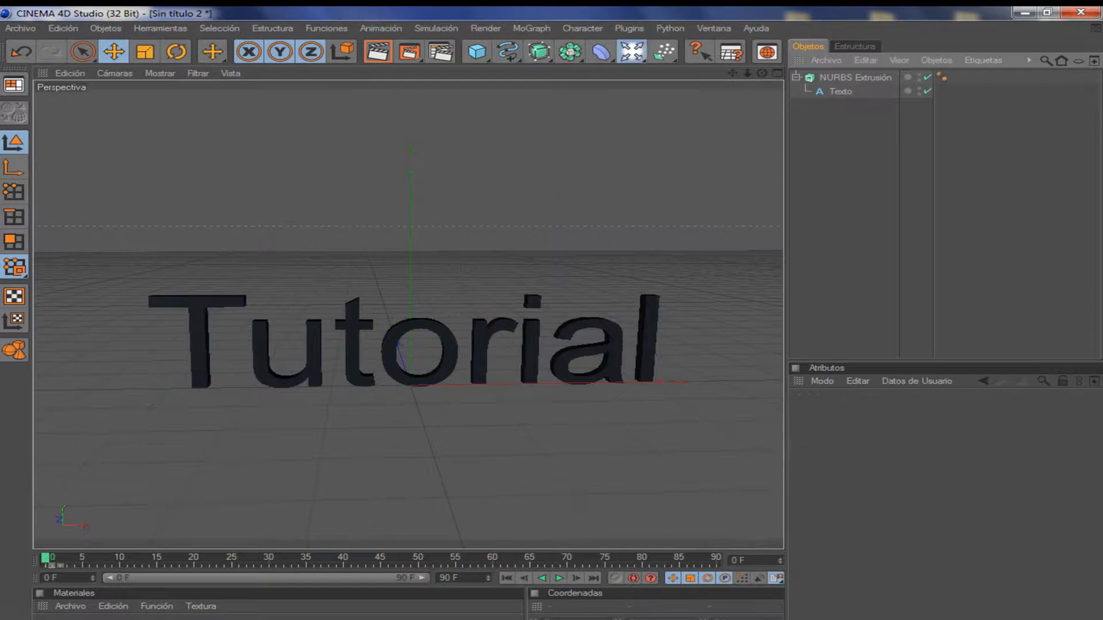
left_click(632, 51)
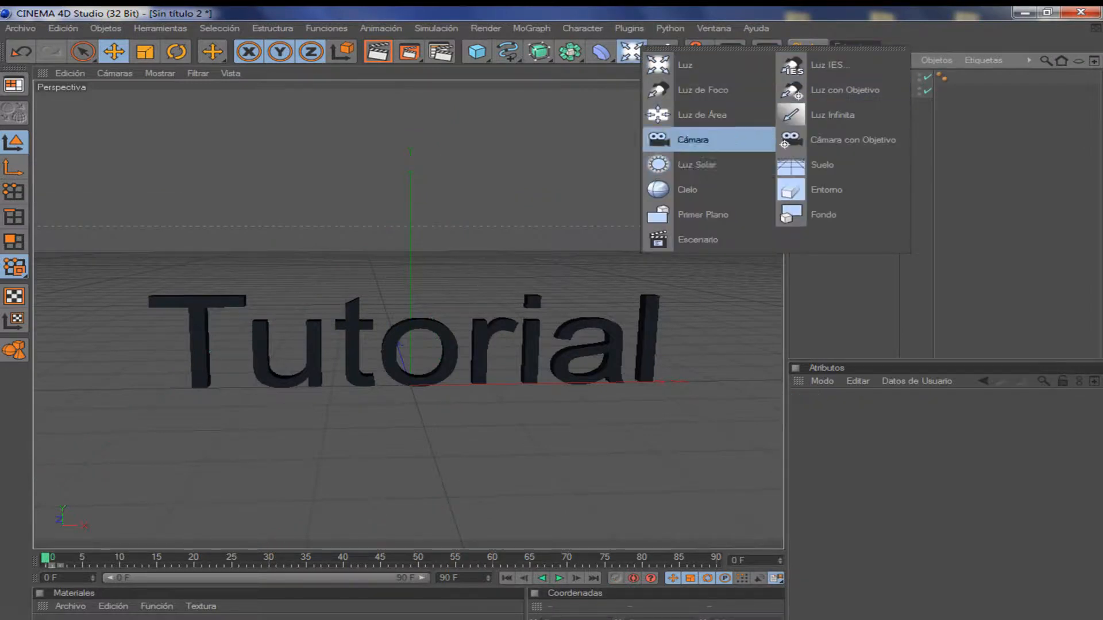
left_click(693, 140)
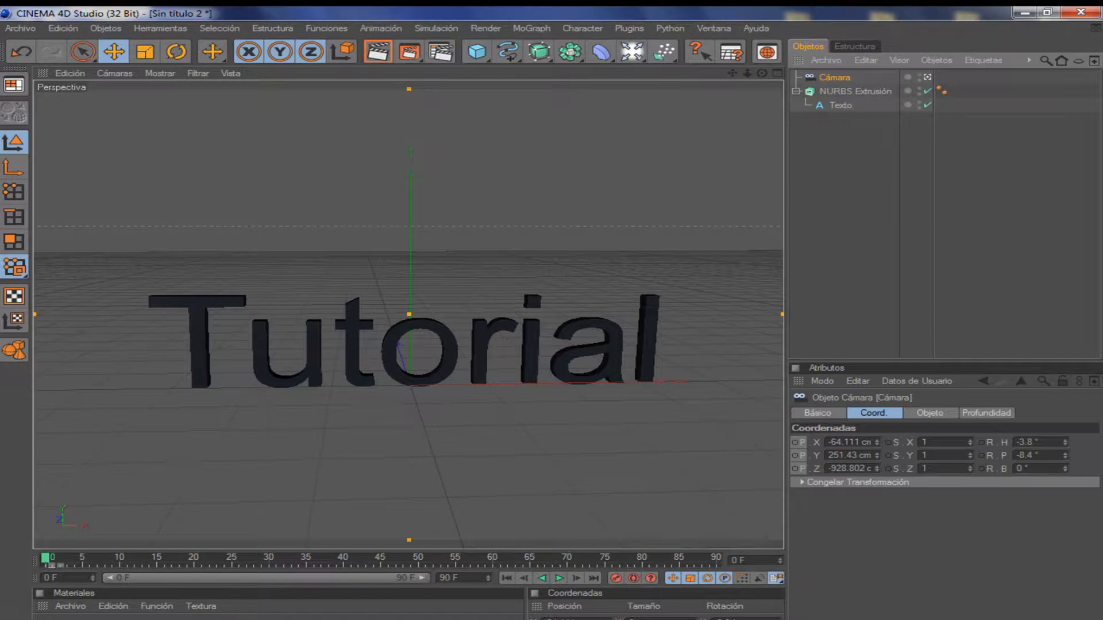
Step: Record keyframes at frame 0 for the new camera's X, Y, Z position and its rotation
scroll(408, 314, "up", 5)
scroll(409, 314, "down", 3)
scroll(408, 314, "down", 3)
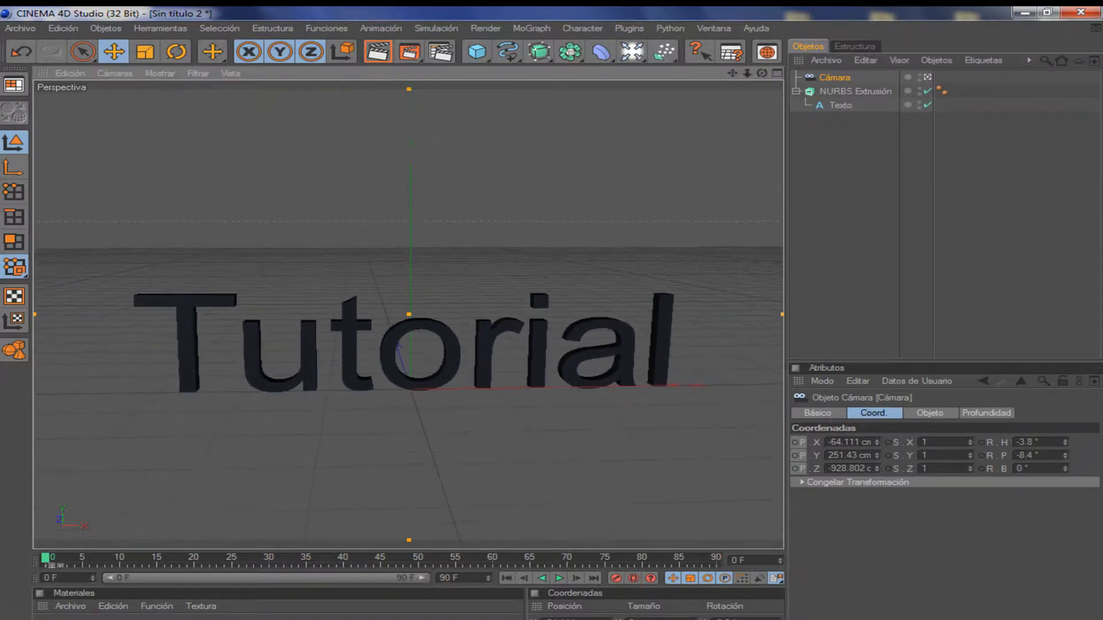
right_click(797, 439)
mouse_move(833, 443)
left_click(701, 443)
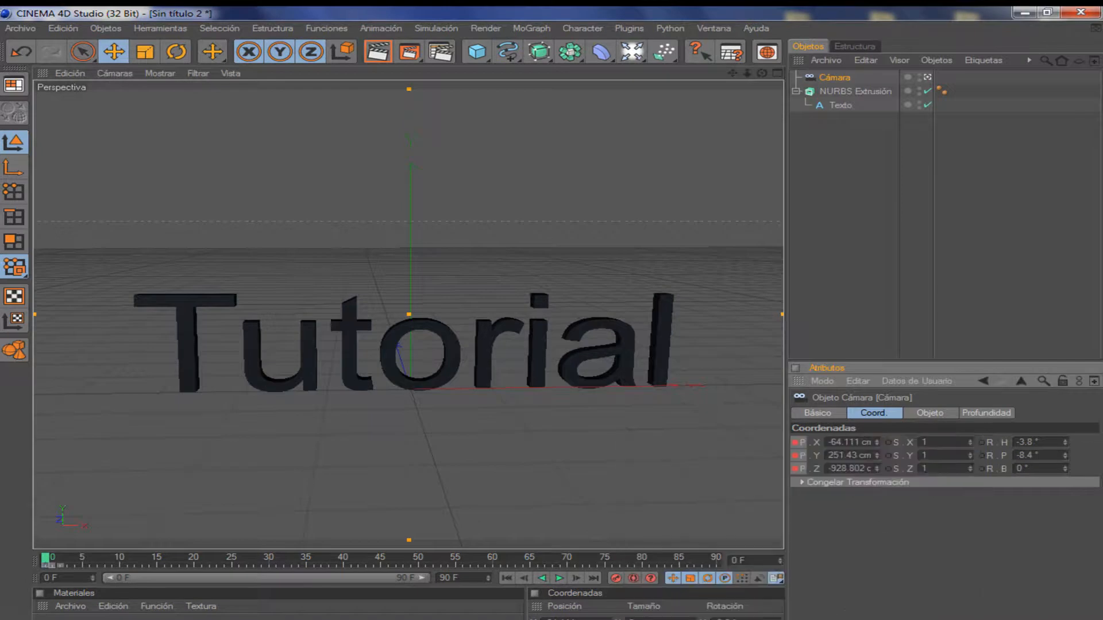
right_click(987, 442)
left_click(701, 442)
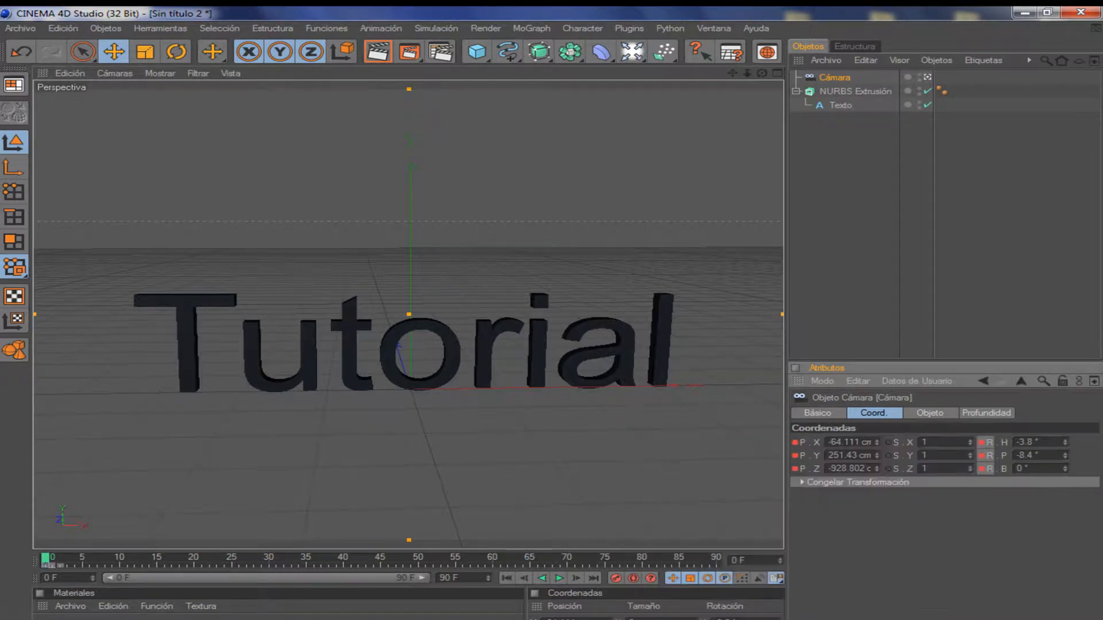
Step: Go to frame 40 and move and turn the camera around so it frames the text from behind
left_click_drag(350, 558, 343, 558)
left_click_drag(409, 314, 386, 313, "alt")
middle_click_drag(409, 314, 184, 314, "alt")
left_click_drag(409, 314, 782, 343, "alt")
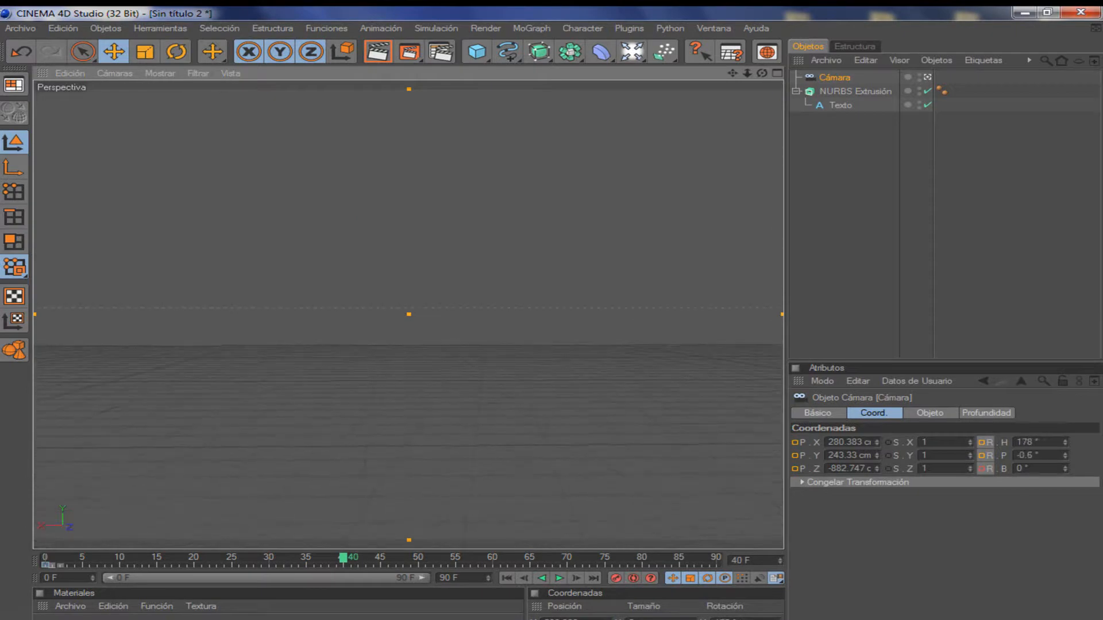
middle_click_drag(409, 314, 404, 228, "alt")
right_click_drag(409, 314, 23, 314, "alt")
middle_click_drag(409, 315, 218, 322, "alt")
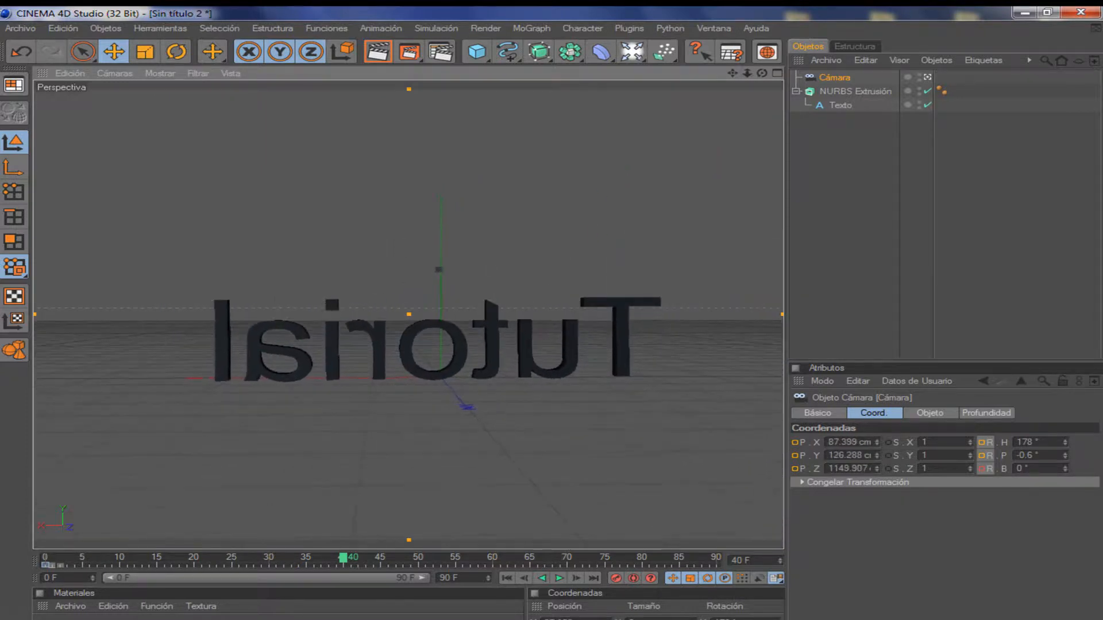
Step: Record keyframes at frame 40 for the camera's position and rotation
right_click(800, 440)
mouse_move(833, 443)
left_click(689, 444)
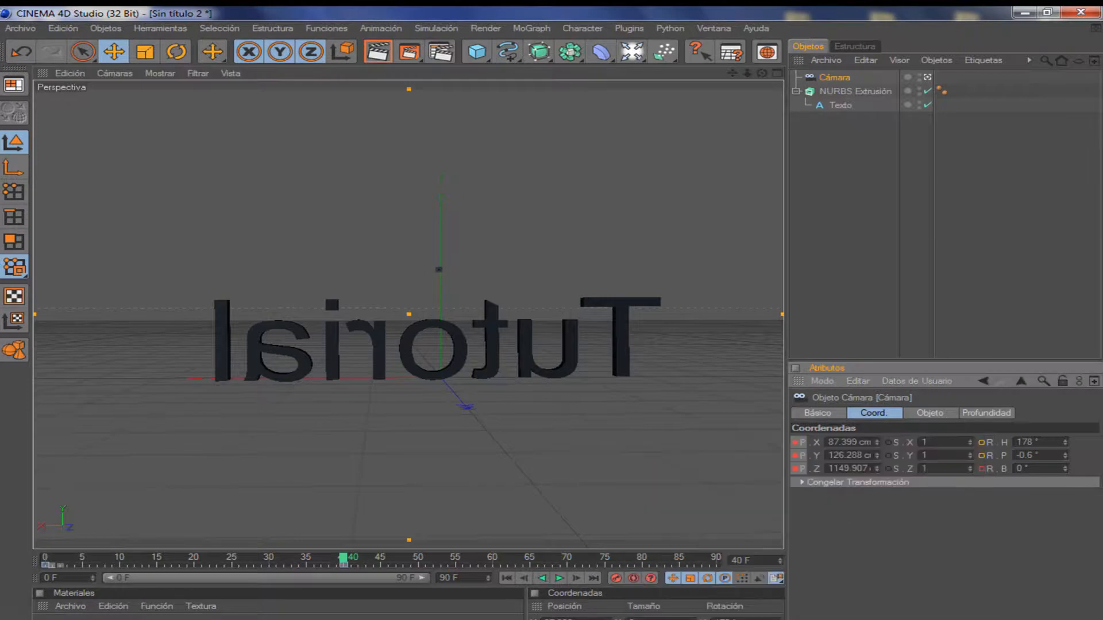
right_click(984, 442)
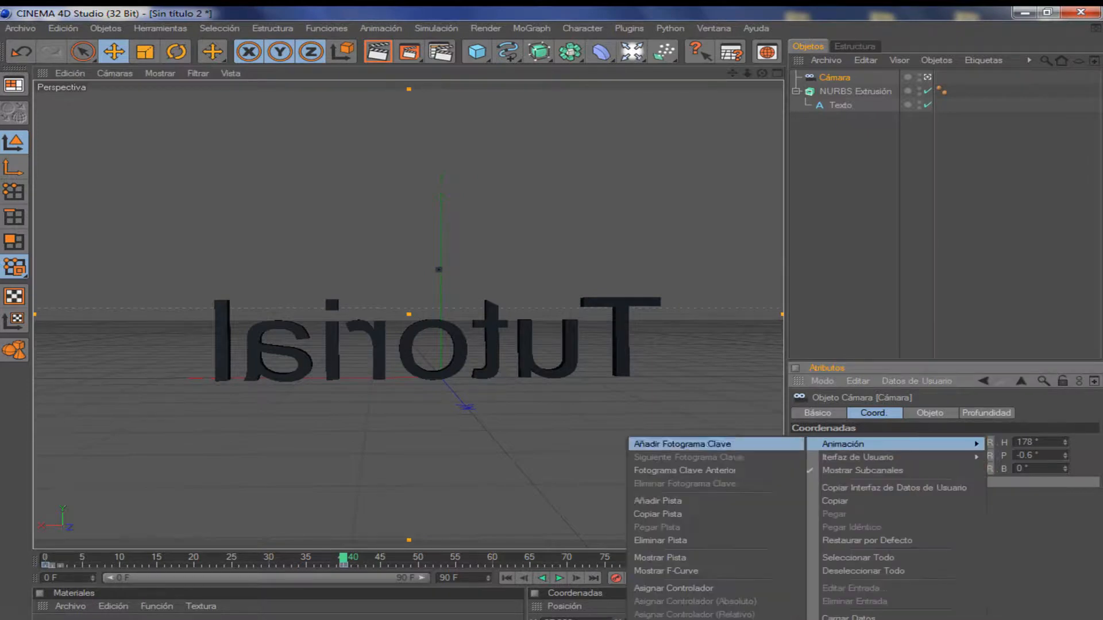
left_click(690, 444)
Step: Go to frame 20 and pull the camera back until it frames the whole text from its side
mouse_move(343, 558)
left_mouse_down()
mouse_move(47, 559)
mouse_move(339, 559)
mouse_move(193, 558)
left_mouse_up()
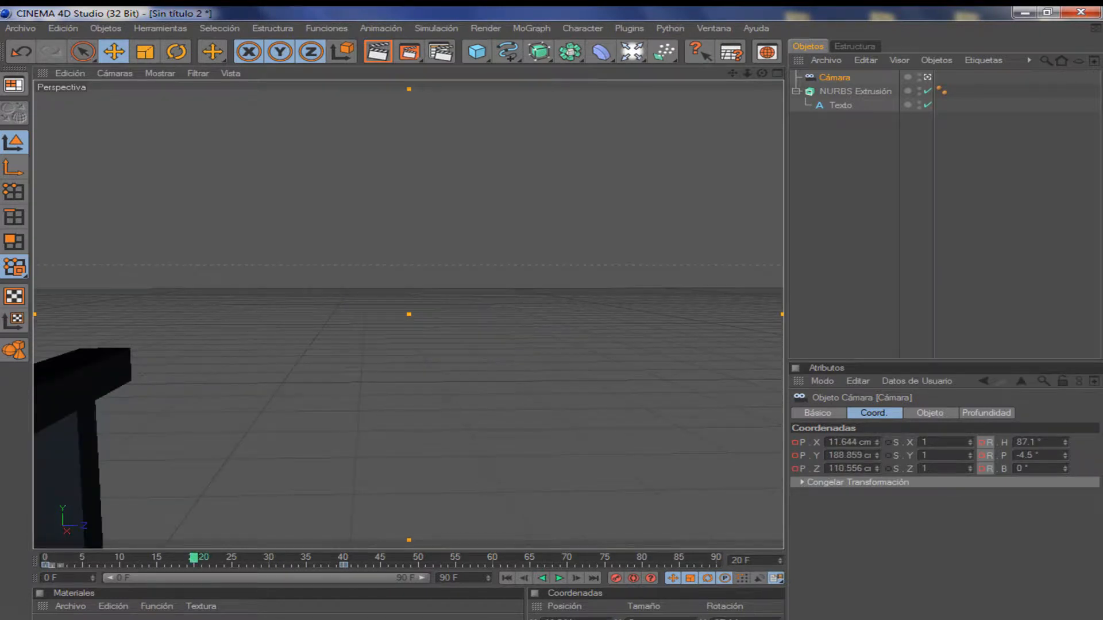
scroll(409, 314, "down", 10)
scroll(409, 315, "down", 2)
middle_click_drag(409, 315, 487, 292, "alt")
Step: Record keyframes at frame 20 for the camera's position and rotation
right_click(799, 442)
mouse_move(833, 441)
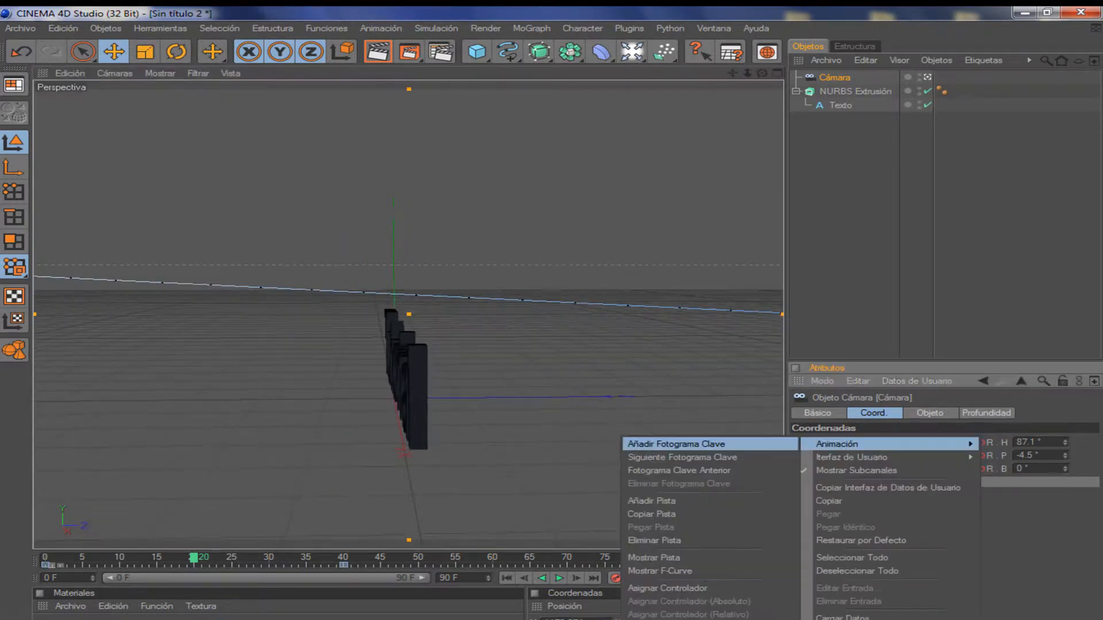
left_click(701, 443)
right_click(990, 442)
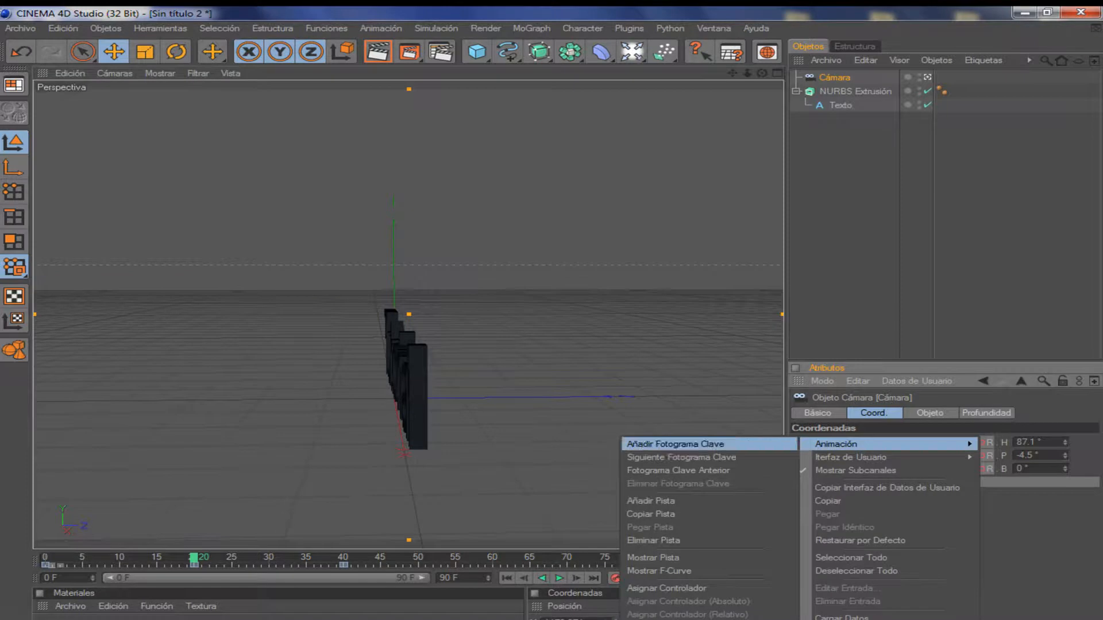
left_click(684, 443)
Step: Return to frame 0 and leave the camera view to examine the camera and its surroundings from outside
left_click_drag(194, 558, 46, 558)
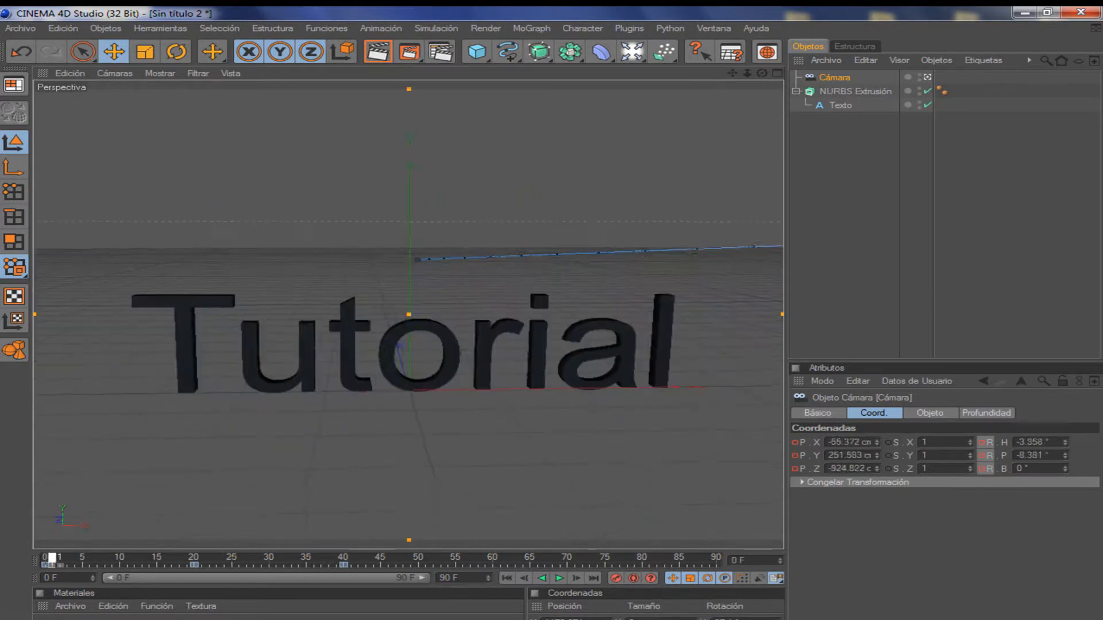
left_click(928, 77)
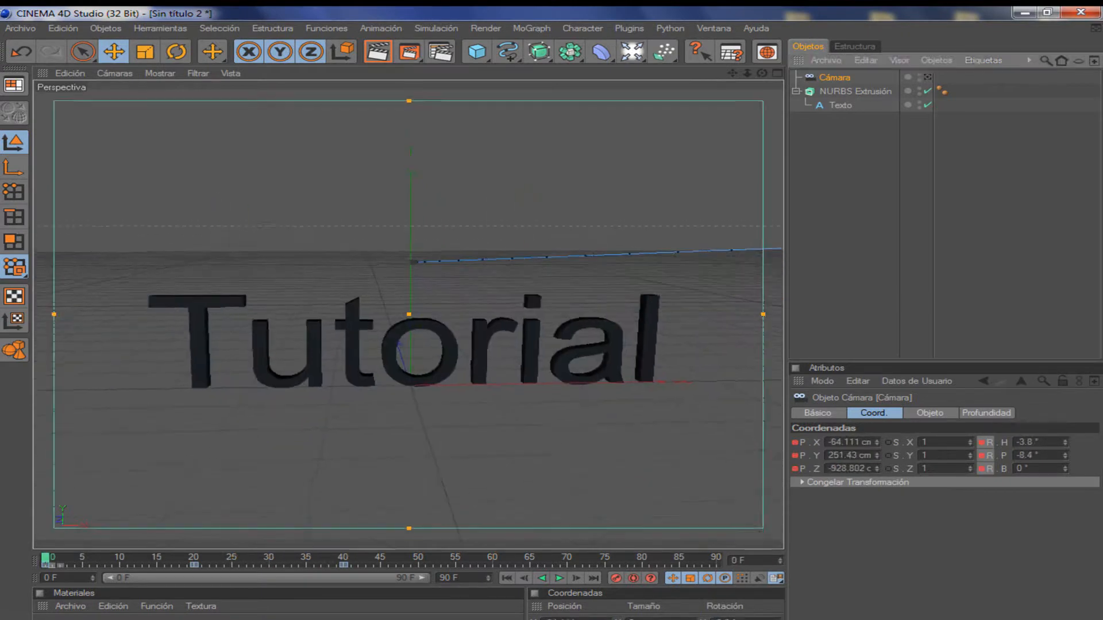
scroll(408, 314, "down", 5)
left_click_drag(408, 315, 293, 356, "alt")
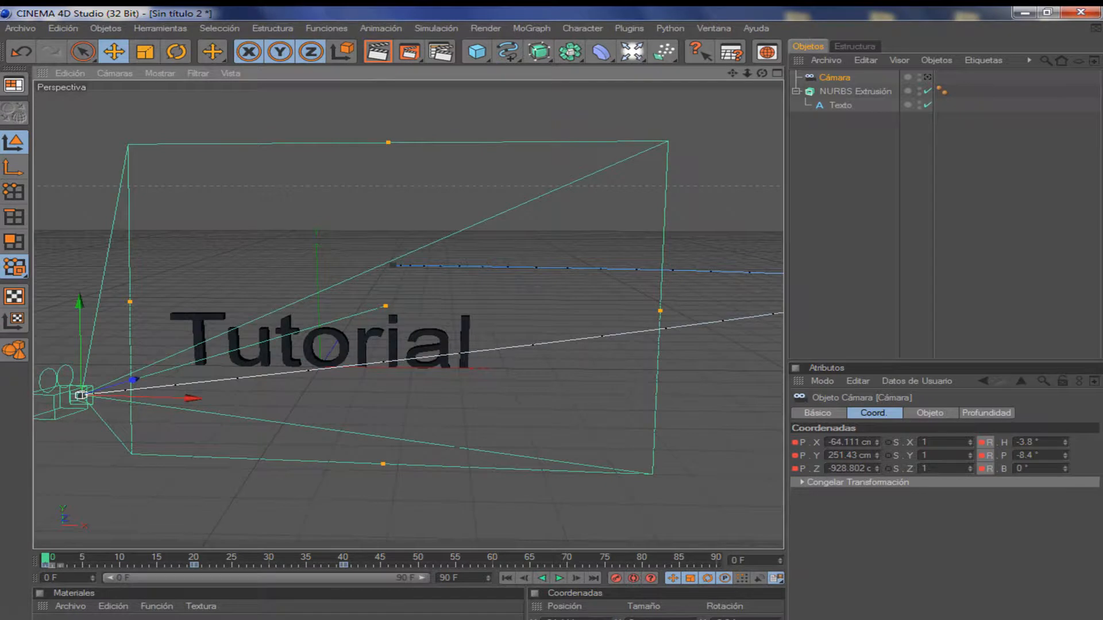
left_click(840, 105)
middle_click_drag(320, 366, 192, 402, "alt")
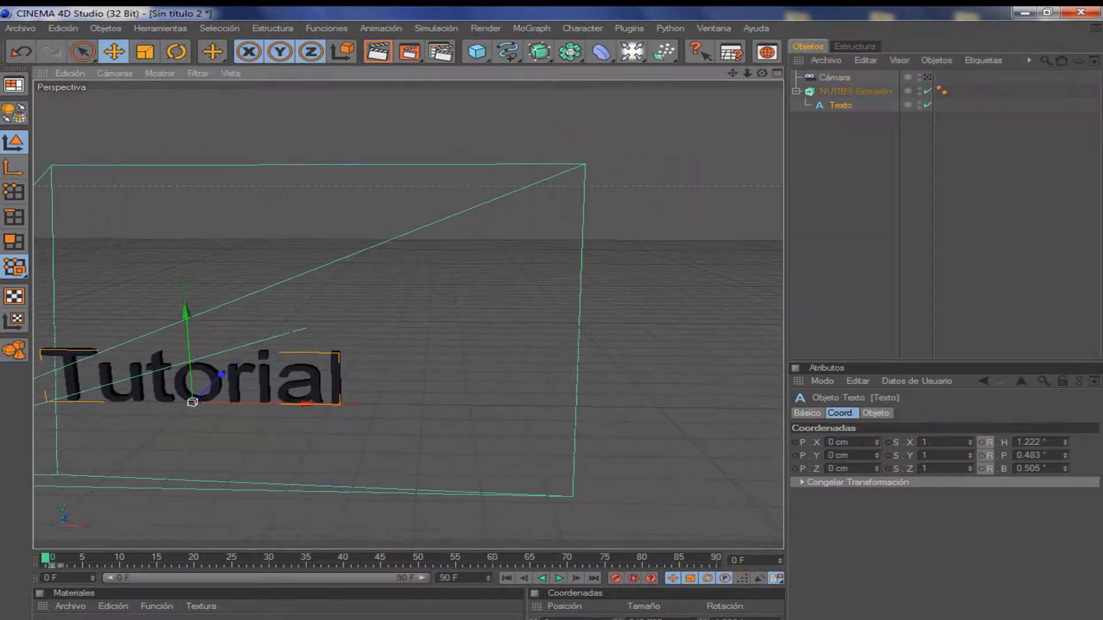
right_click_drag(321, 368, 242, 368, "alt")
left_click_drag(273, 369, 239, 371, "alt")
middle_click_drag(272, 369, 118, 387, "alt")
scroll(390, 306, "down", 3)
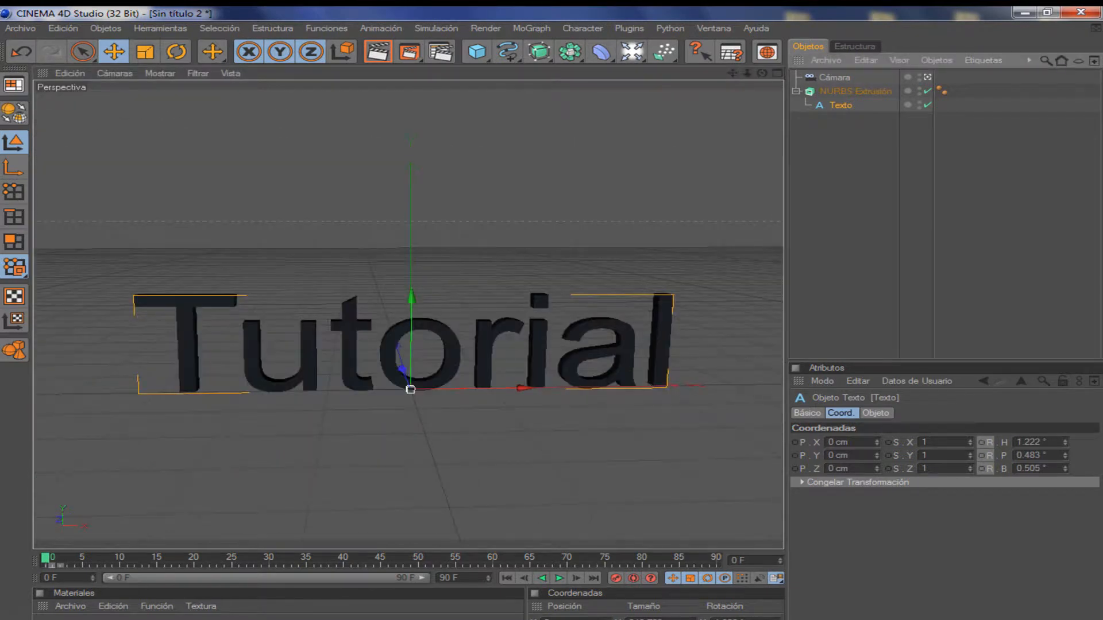
left_click(927, 77)
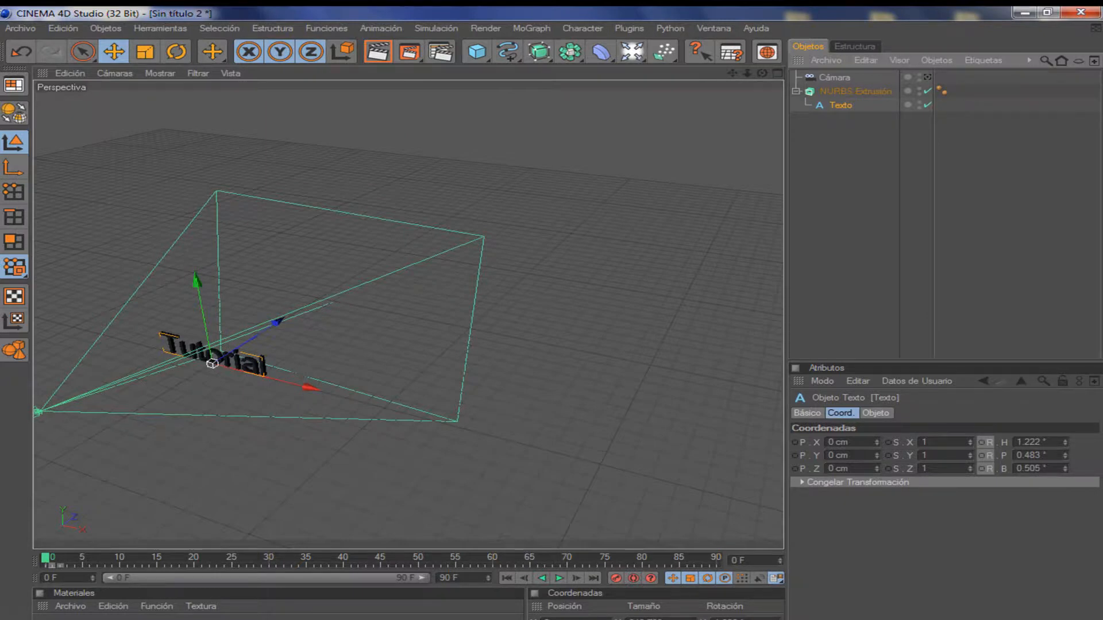
Step: Select the camera and reshape its motion path by moving the frame 20 and frame 40 keyframe points closer around the text
left_click(834, 77)
scroll(408, 315, "up", 4)
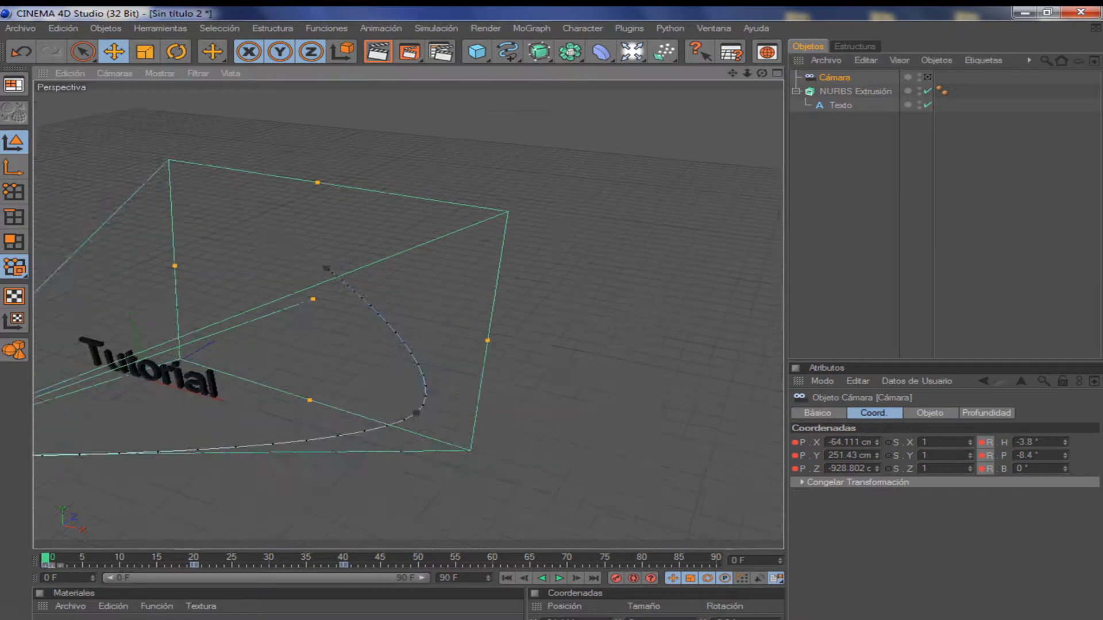
middle_click_drag(367, 313, 563, 259, "alt")
left_click(713, 380)
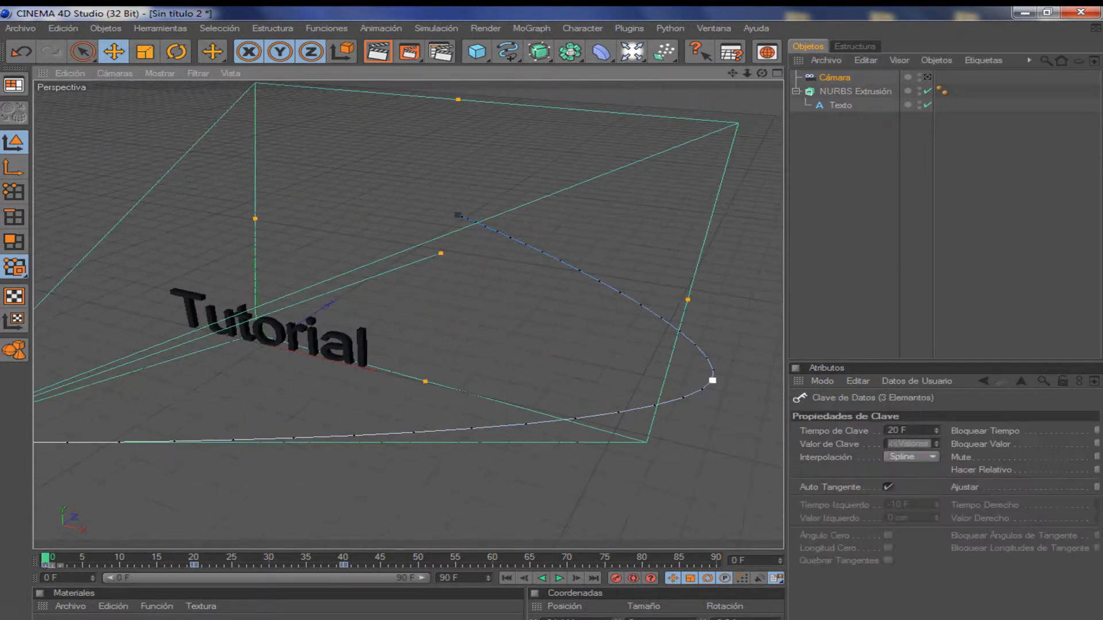
left_click_drag(713, 380, 416, 373)
left_click_drag(457, 215, 308, 291)
left_click_drag(408, 315, 259, 267, "alt")
middle_click_drag(408, 402, 400, 316, "alt")
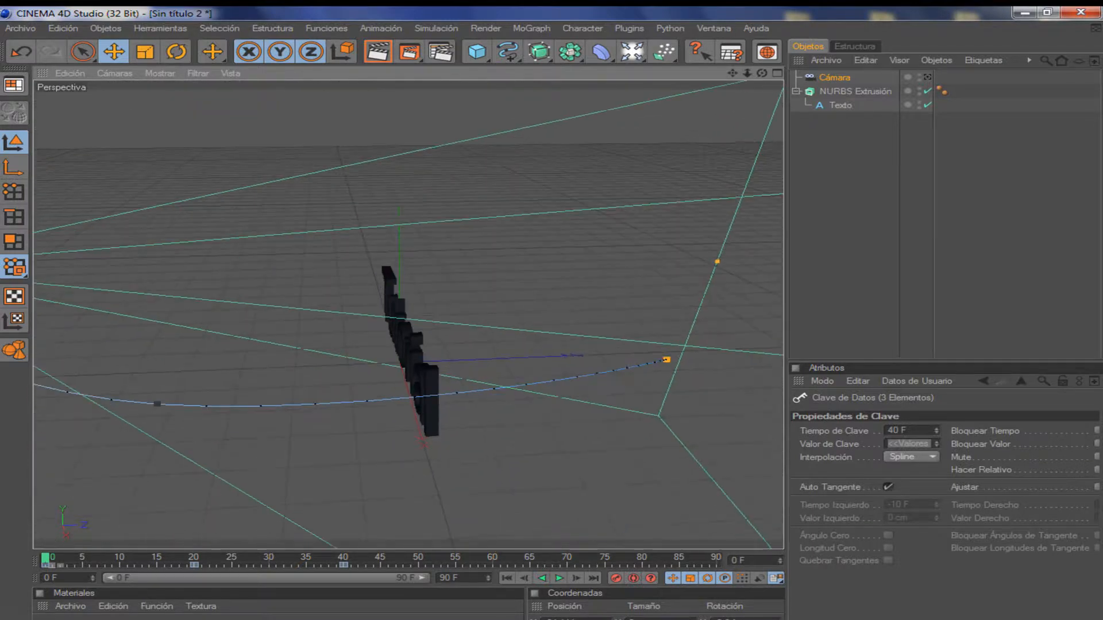
left_click_drag(157, 404, 437, 433)
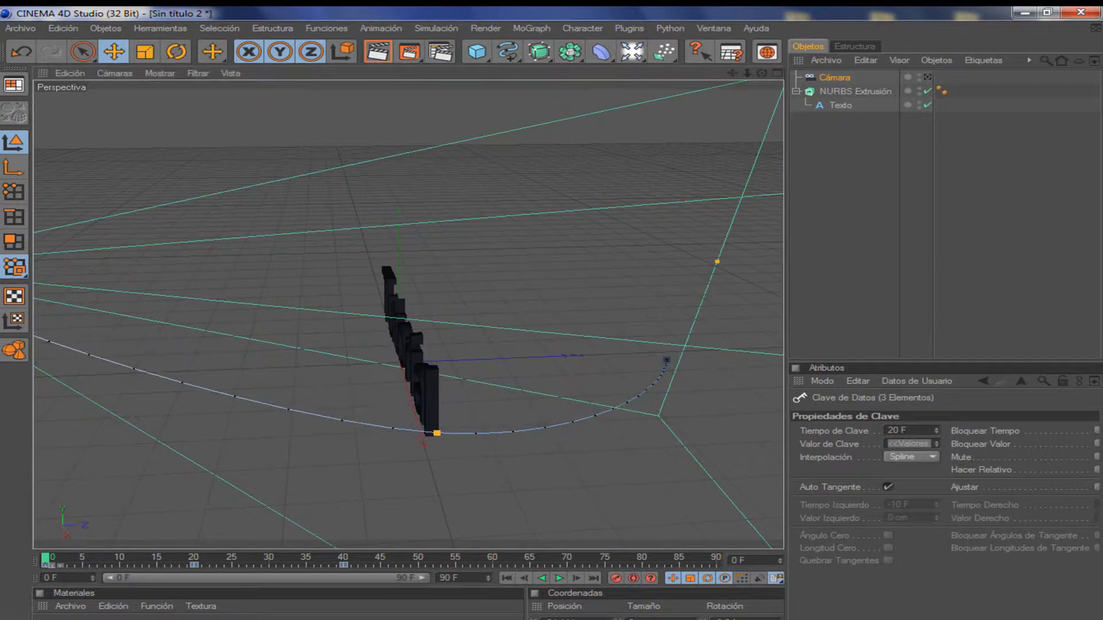
Step: Play the animation through the active camera to check the movement, and return to frame 0
left_click(928, 77)
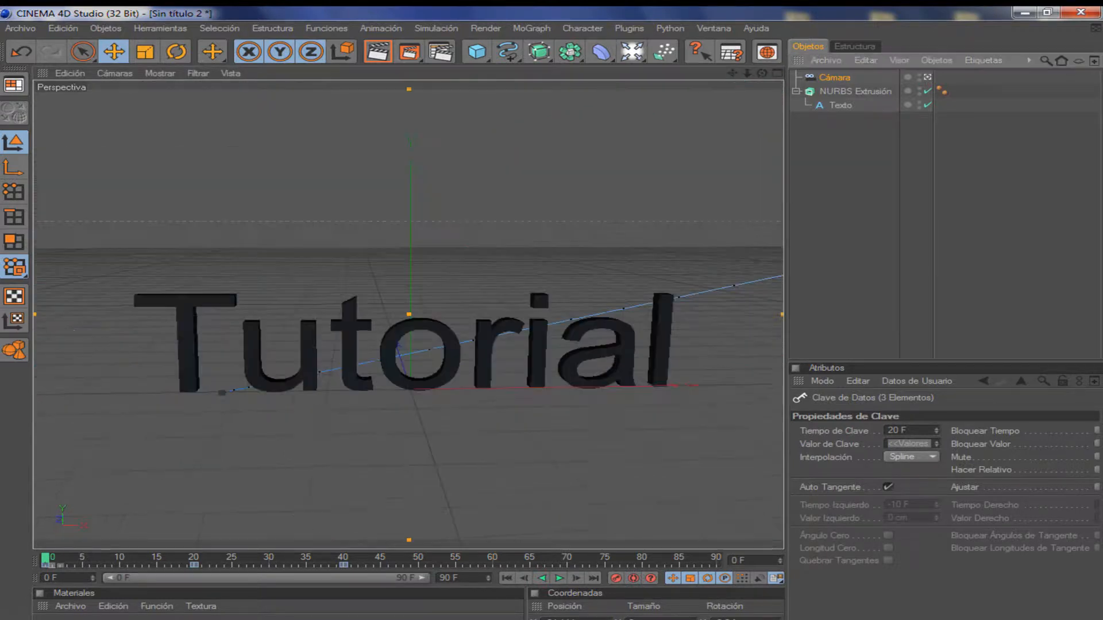
key("F8")
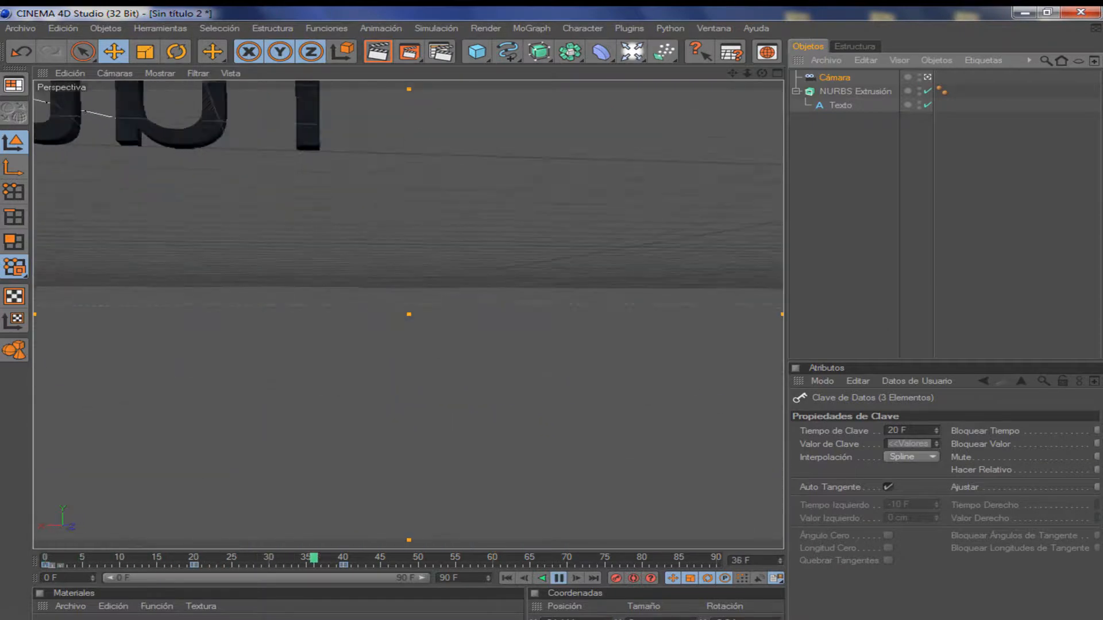
key("F8")
key("shift+f")
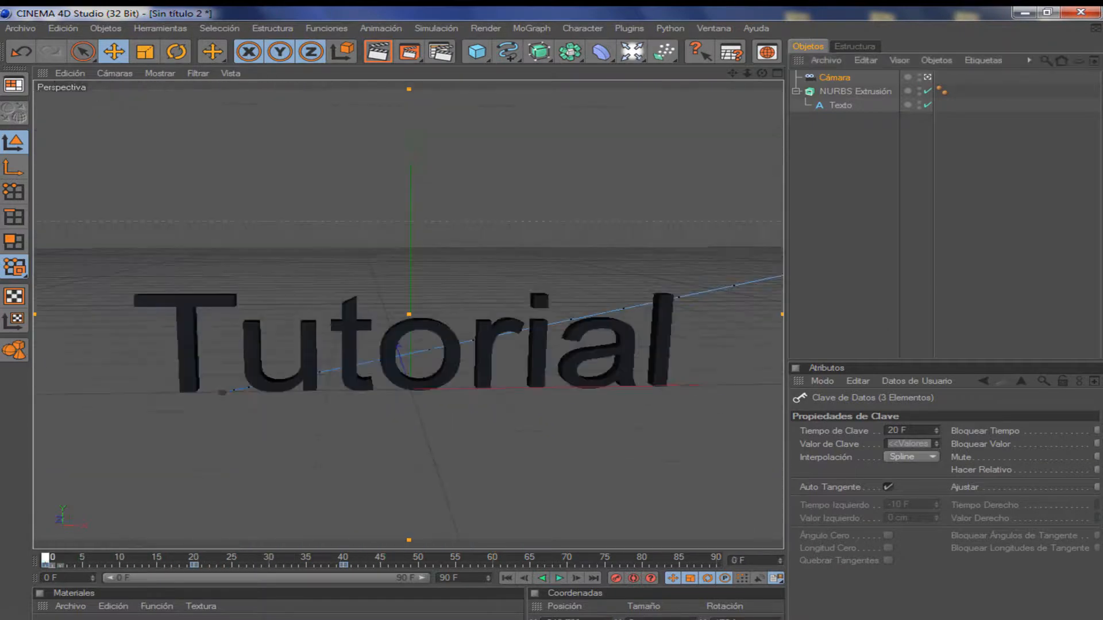
Step: Delete the camera's keyframes at frames 40, 20 and 0
left_click(344, 565)
key("Delete")
left_click(194, 564)
key("Delete")
left_click(46, 565)
key("Delete")
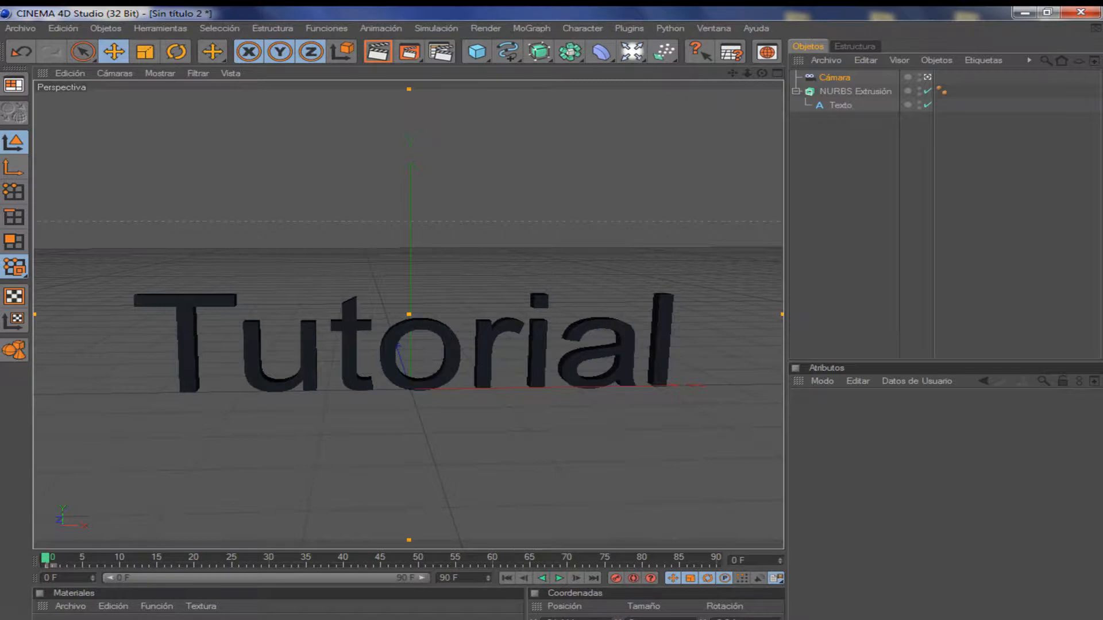
Step: Add a Suelo floor object and move it slightly down along its Y axis under the text
left_click(600, 51)
left_click(630, 51)
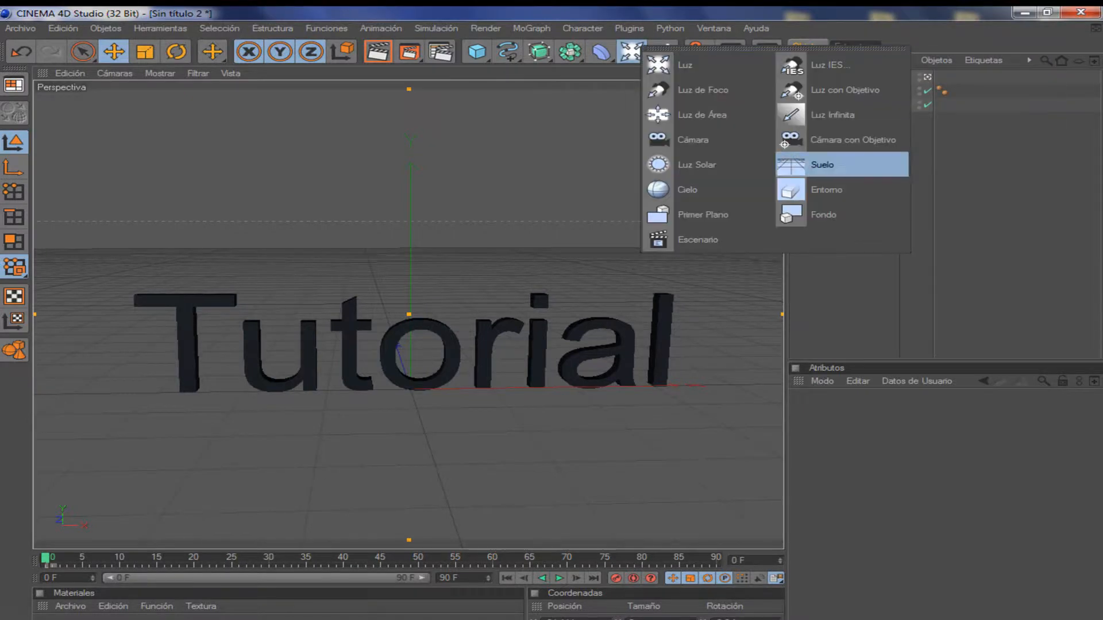
left_click(822, 165)
left_click_drag(410, 299, 410, 311)
Step: Delete the Cámara object, reframe the text on the floor in the perspective view and clear the selection
left_click(833, 91)
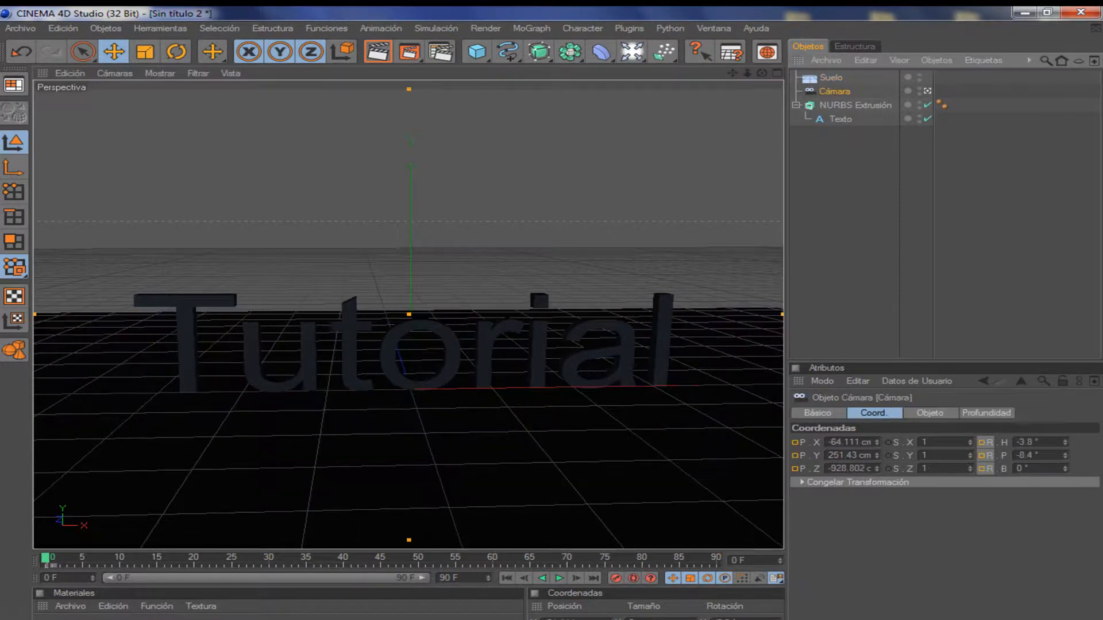
key("Delete")
left_click_drag(408, 315, 206, 315, "alt")
left_click_drag(322, 321, 486, 278, "alt")
middle_click_drag(408, 314, 432, 275, "alt")
right_click_drag(408, 314, 488, 315, "alt")
middle_click_drag(408, 315, 366, 331, "alt")
left_click(379, 403)
left_click(845, 172)
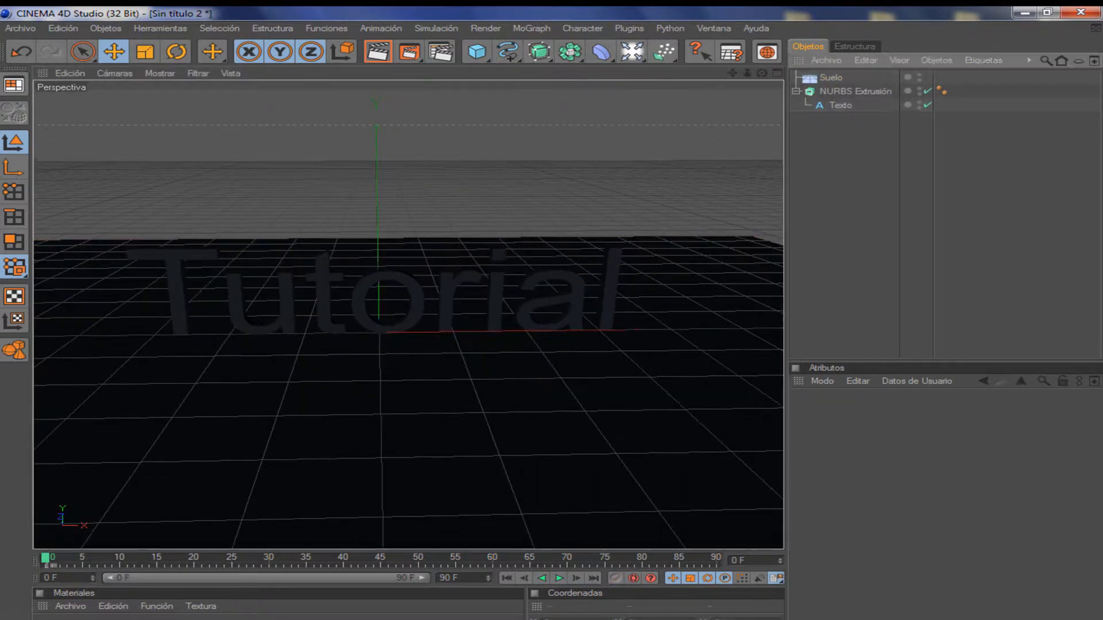
Step: Render the perspective view of the text on the floor from the current angle and from a higher angle
left_click(377, 51)
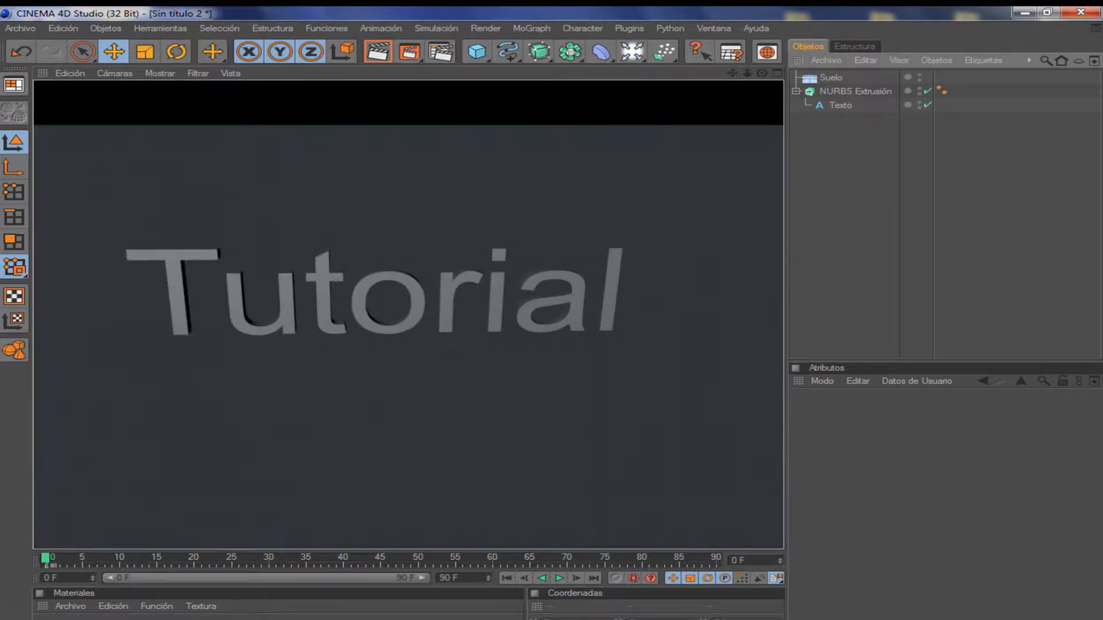
key("a")
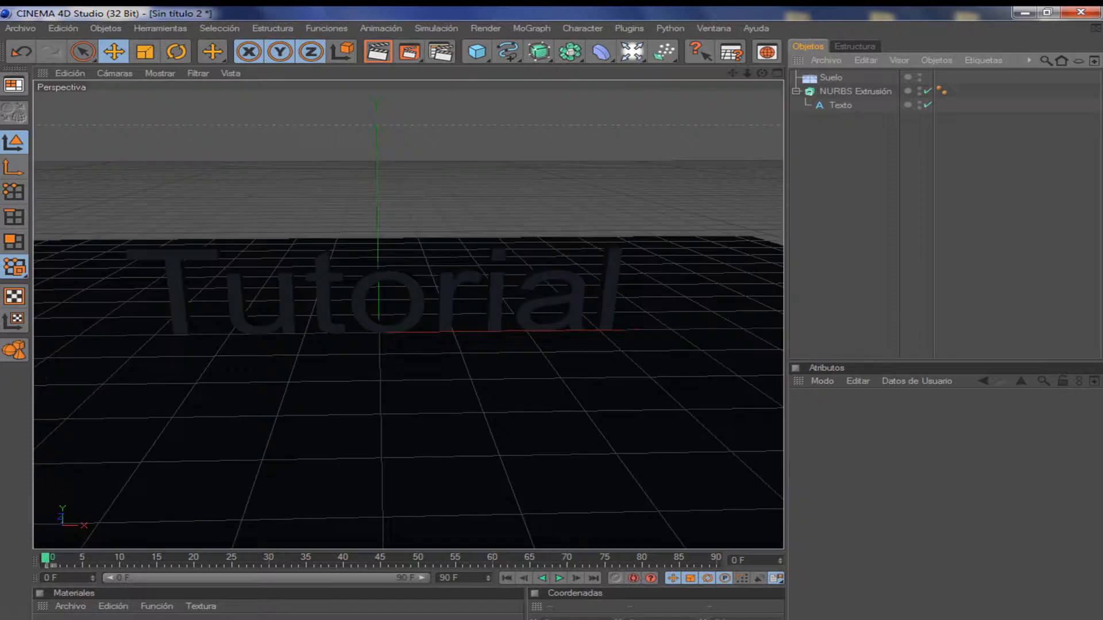
left_click(831, 77)
key("ctrl+shift+a")
left_click_drag(408, 314, 399, 363, "alt")
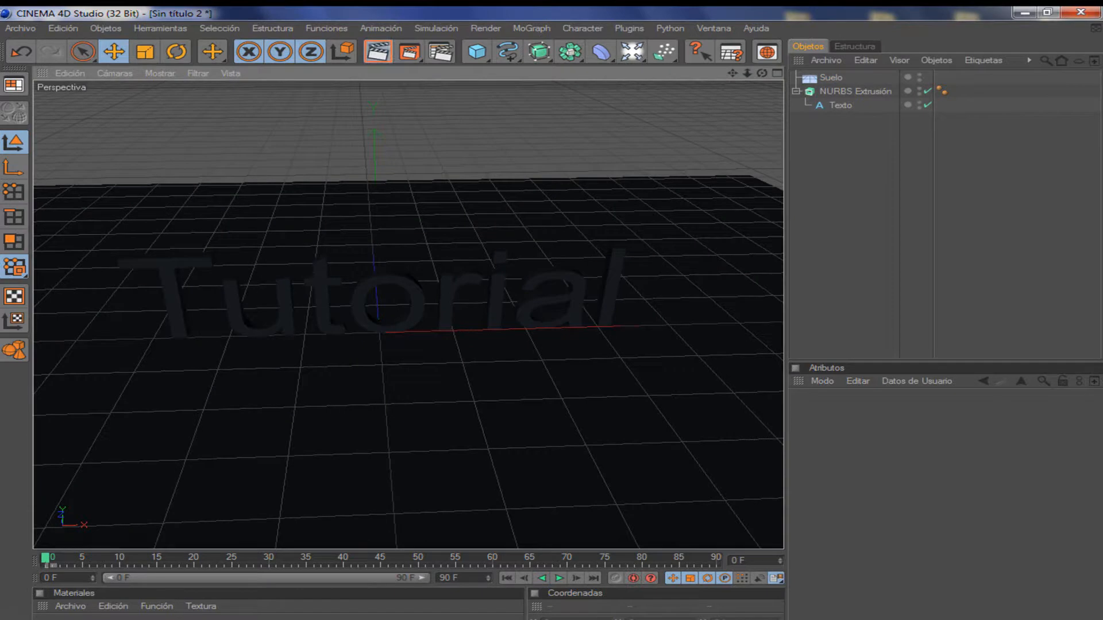
key("ctrl+r")
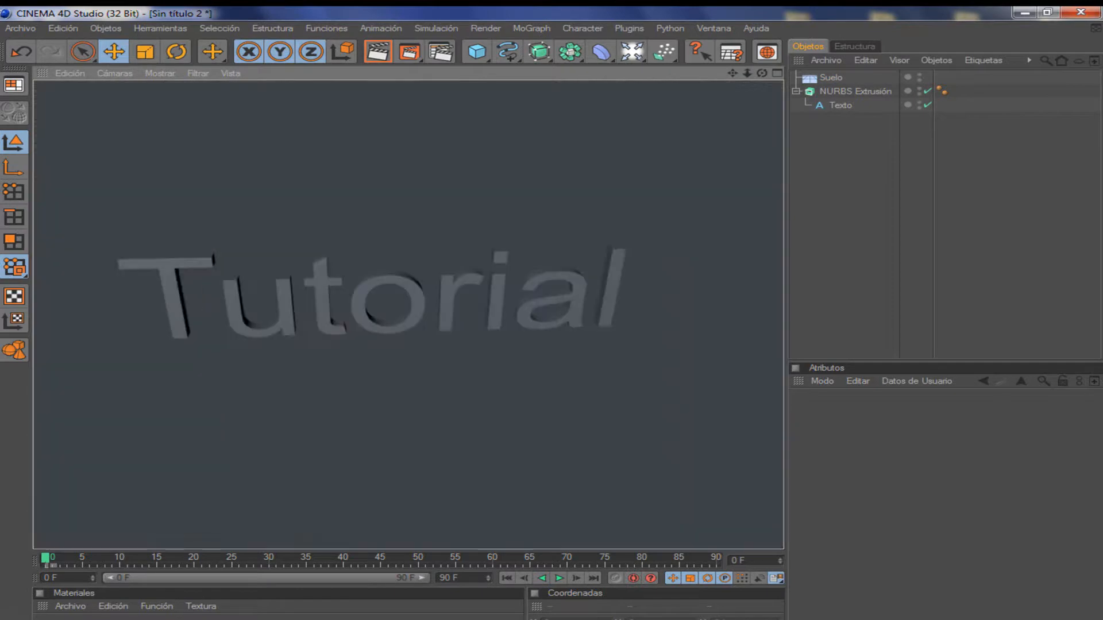
key("a")
Step: Delete the Suelo floor object from the scene
left_click_drag(408, 315, 373, 299, "alt")
left_click(831, 77)
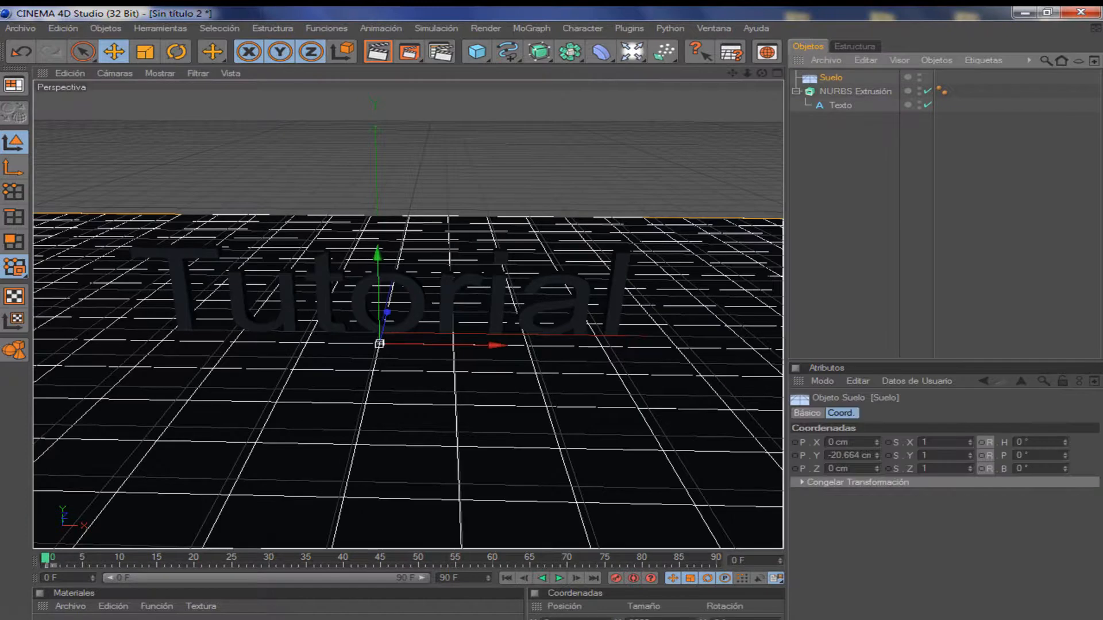
key("Delete")
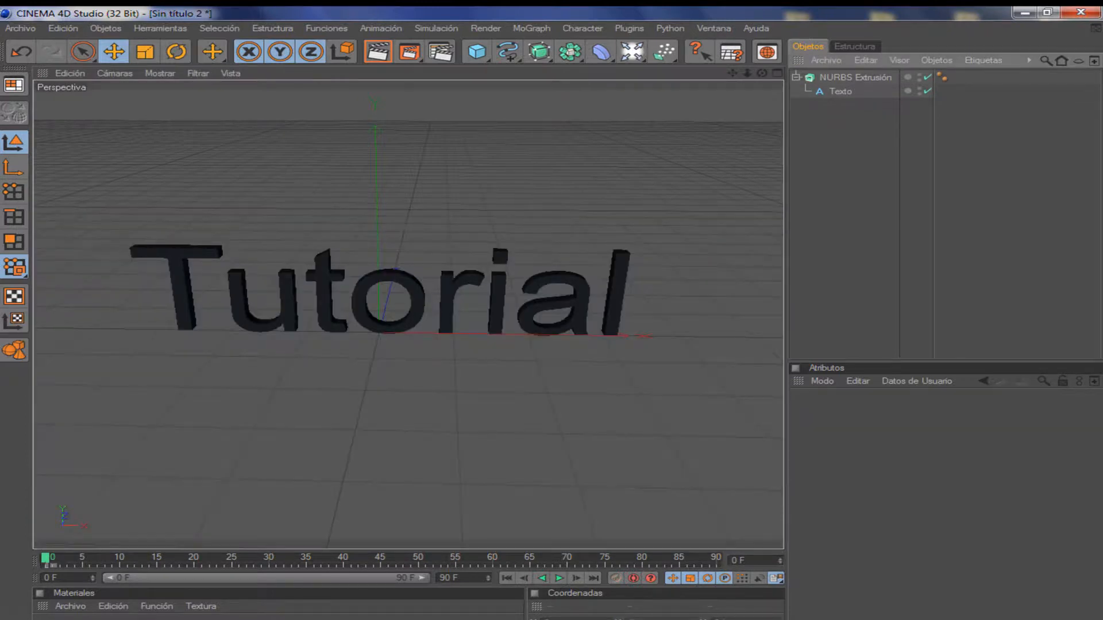
Step: Add an Emisor particle emitter and raise it above the text to about 350 cm in Y
left_click(664, 52)
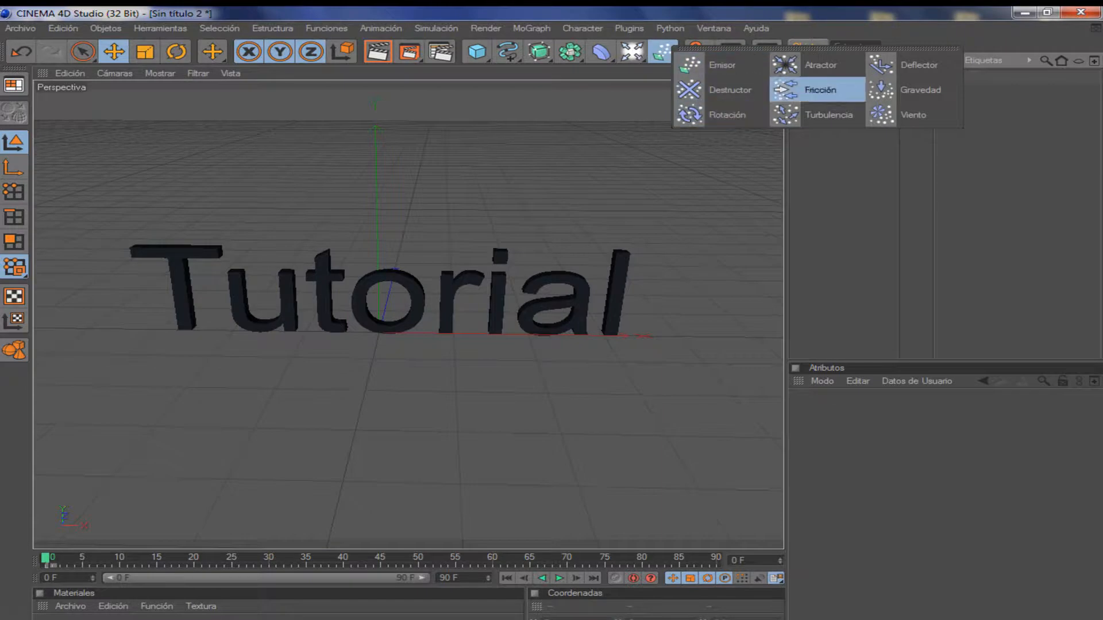
left_click(718, 65)
left_click_drag(377, 242, 374, 23)
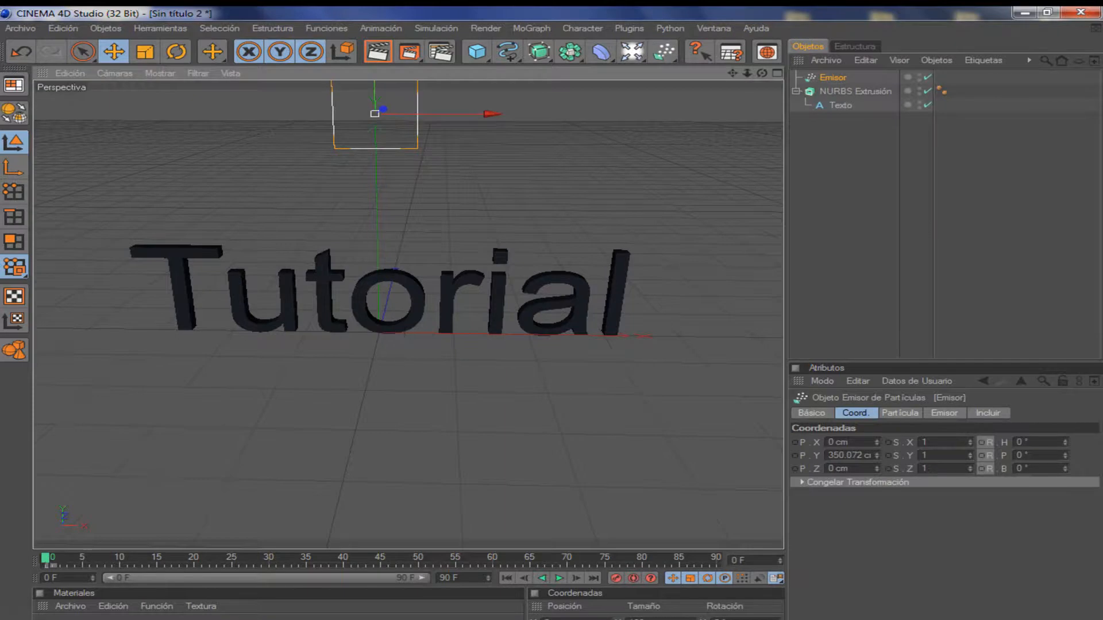
Step: Play the particles briefly, stop at frame 24, and rotate the emitter to a pitch of about -88.7° so it emits downward
left_click_drag(408, 288, 253, 290, "alt")
middle_click_drag(402, 287, 412, 338, "alt")
key("F8")
key("F7")
key("r")
left_click_drag(315, 185, 396, 149)
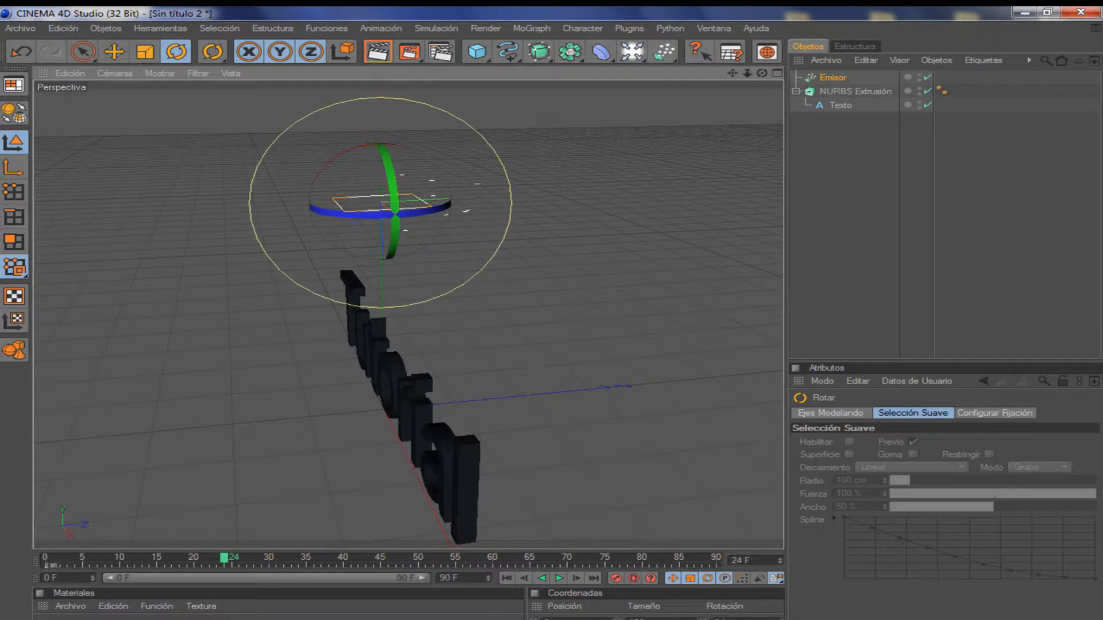
Step: Set the emitter's X scale to 5 so it spans the width of the text
key("e")
key("t")
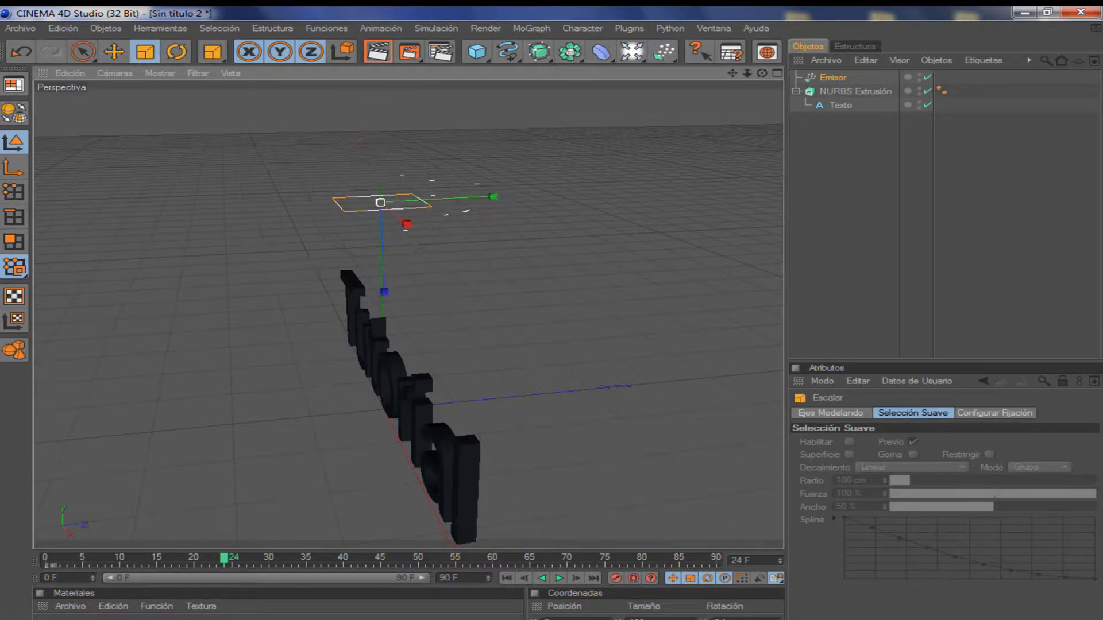
left_click(831, 77)
scroll(937, 441, "up", 1)
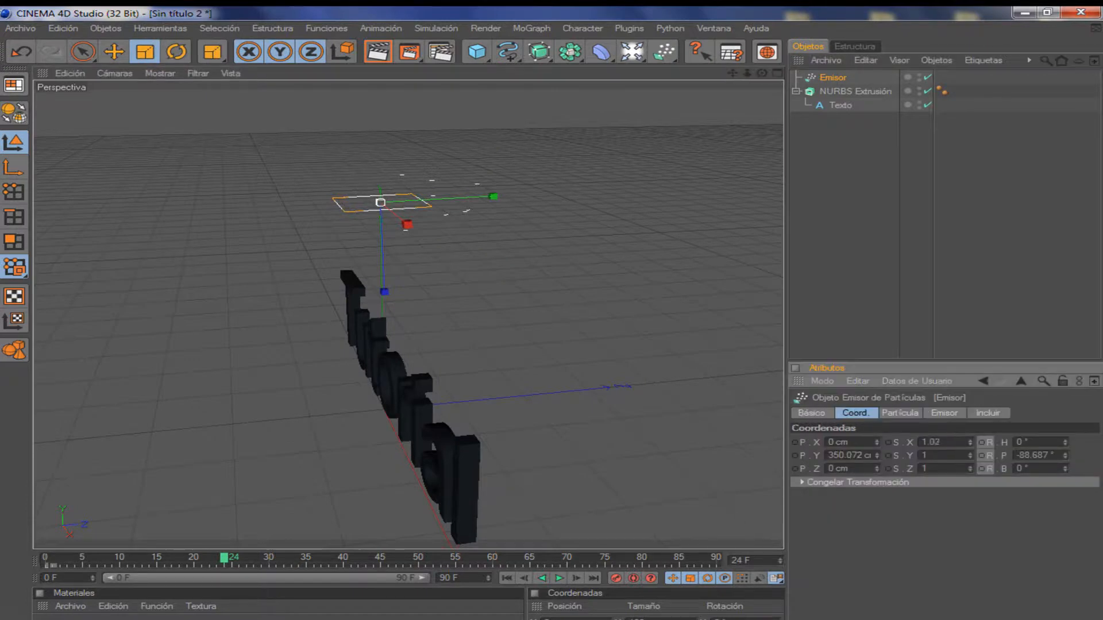
scroll(936, 442, "up", 10)
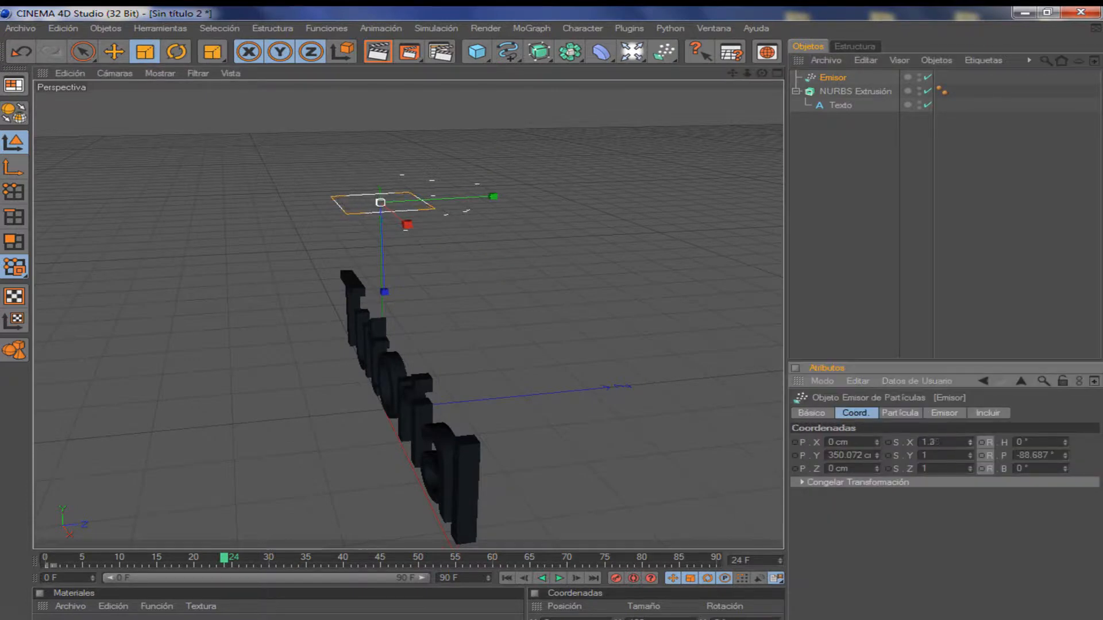
scroll(936, 441, "up", 1)
type("50")
key("Return")
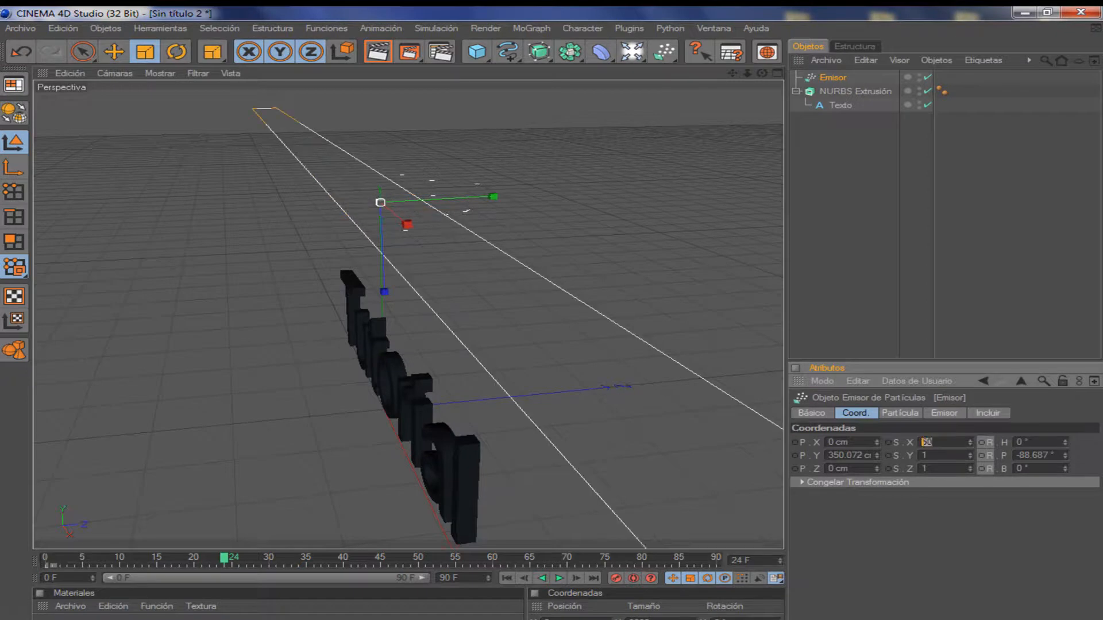
key("BackSpace")
key("Return")
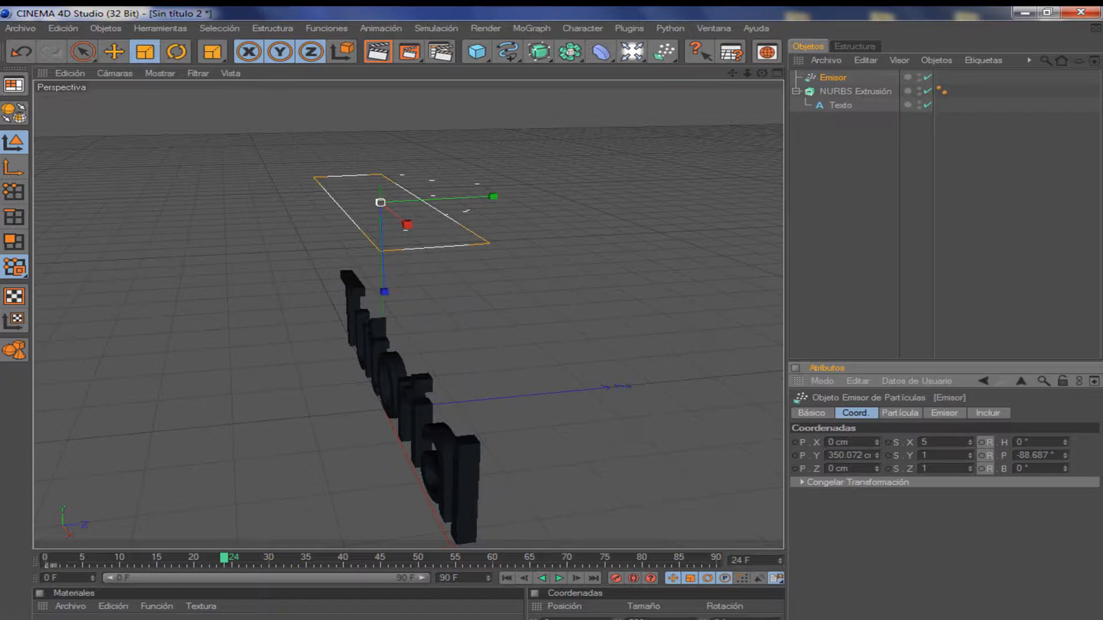
Step: Play the animation facing the text to check the falling particles, and return to frame 0
left_click_drag(408, 315, 517, 314, "alt")
key("F8")
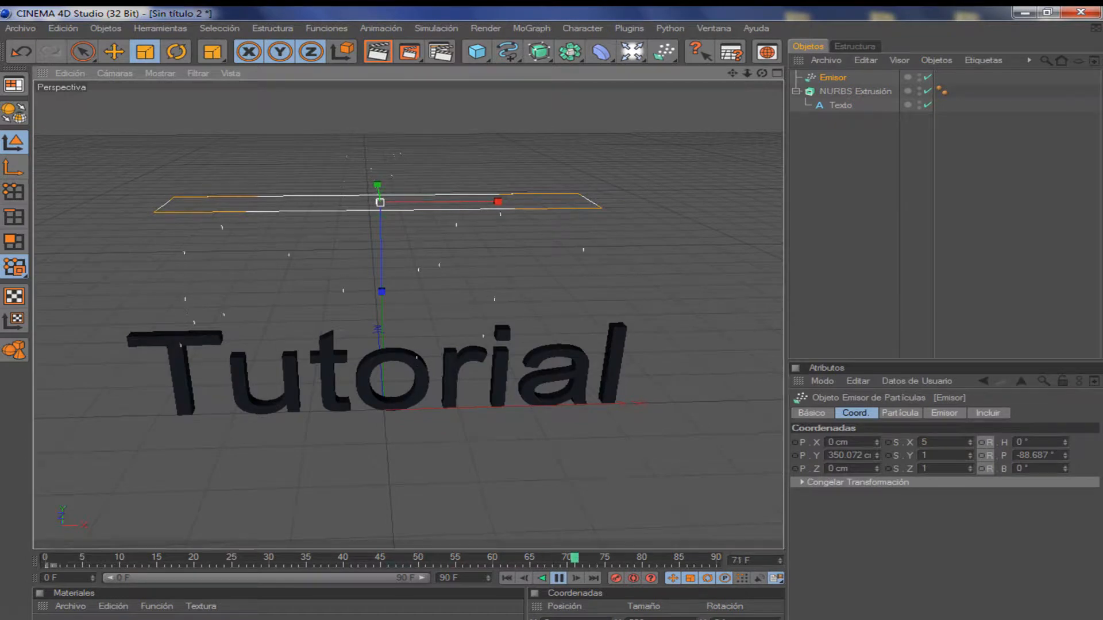
key("F8")
key("shift+f")
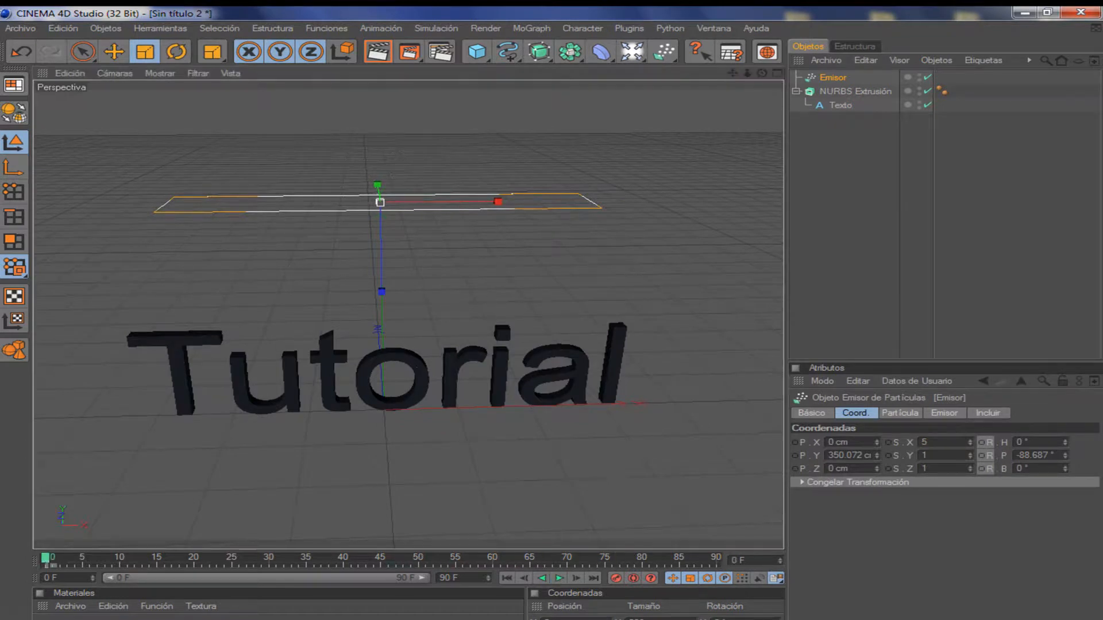
Step: Add an Esfera scaled down to about 0.2 and make it a child of the Emisor
left_click(477, 52)
left_click(681, 65)
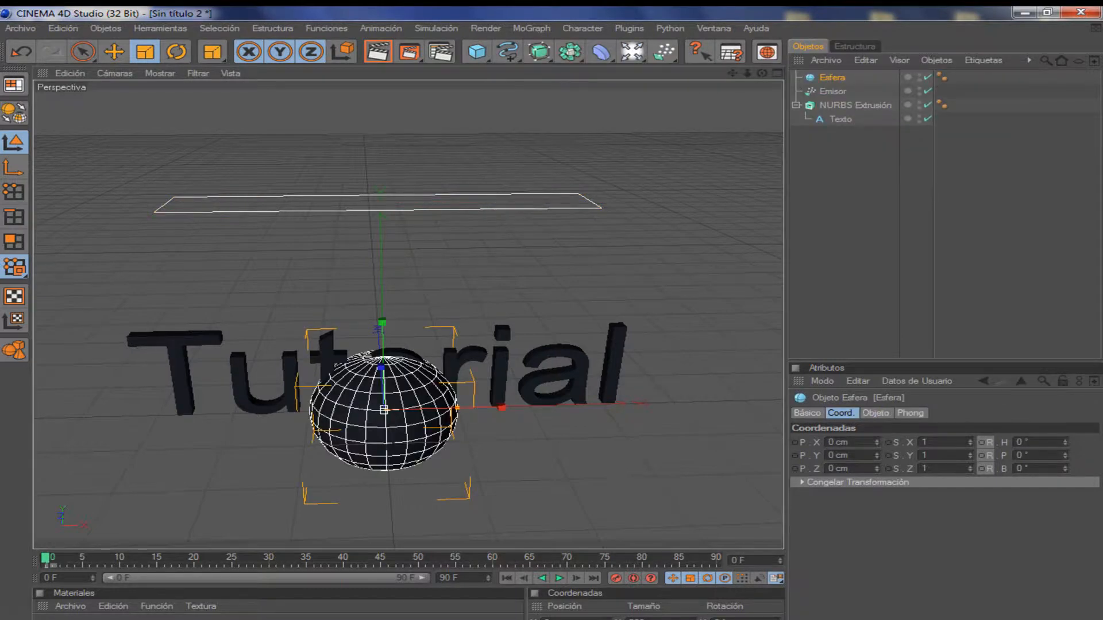
left_click_drag(502, 408, 460, 408)
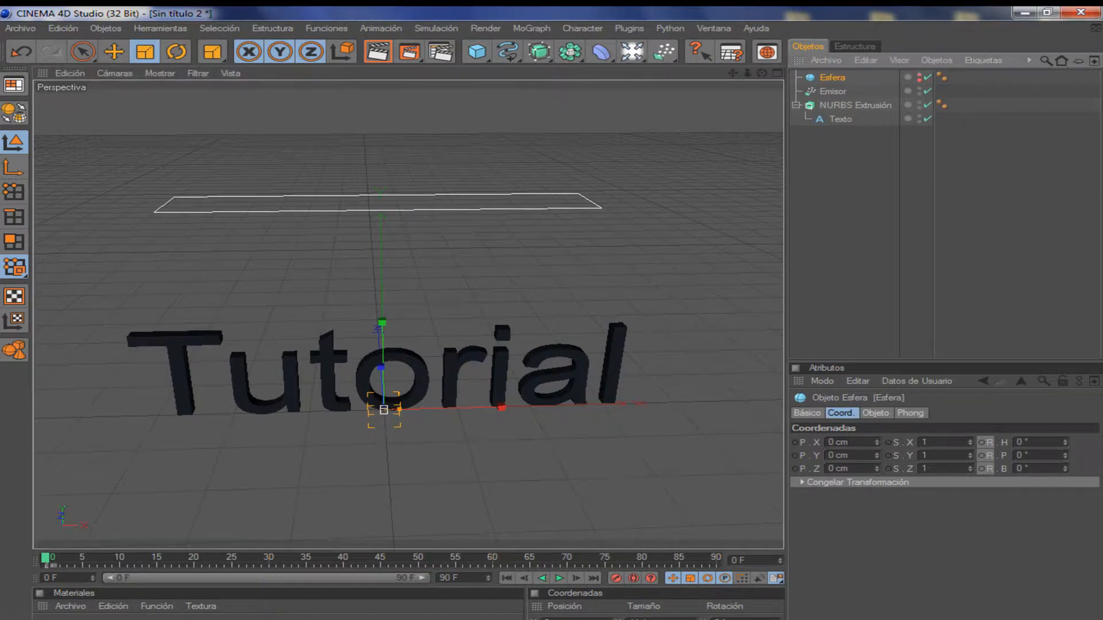
left_click_drag(832, 77, 833, 91)
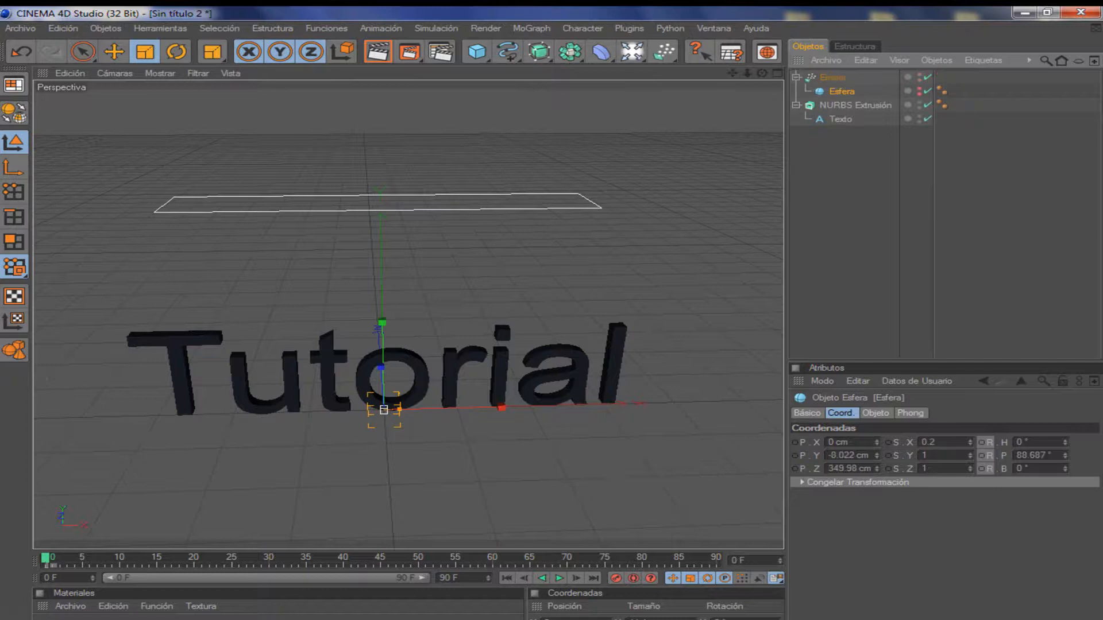
Step: Play the animation to frame 18 and render the view to check the emitted spheres
left_click(558, 578)
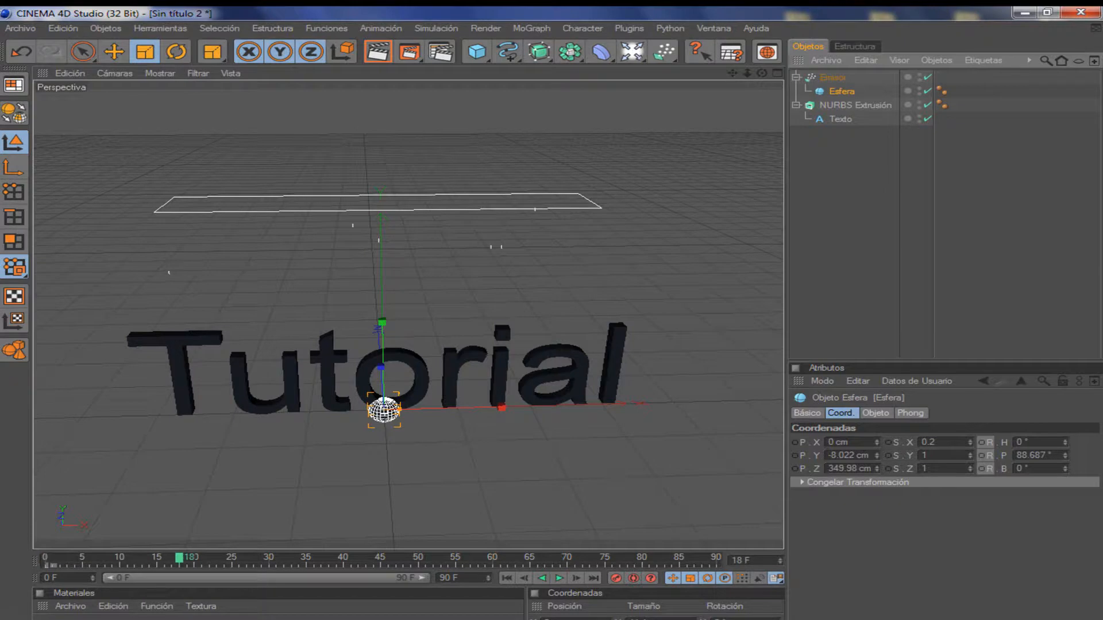
left_click(378, 52)
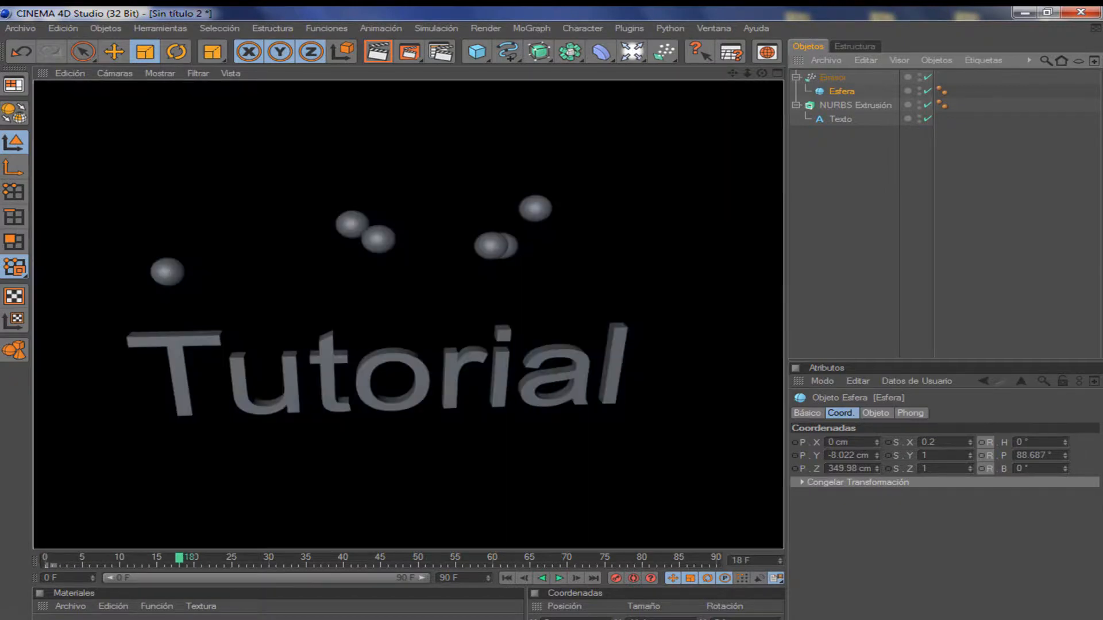
key("ctrl+shift+a")
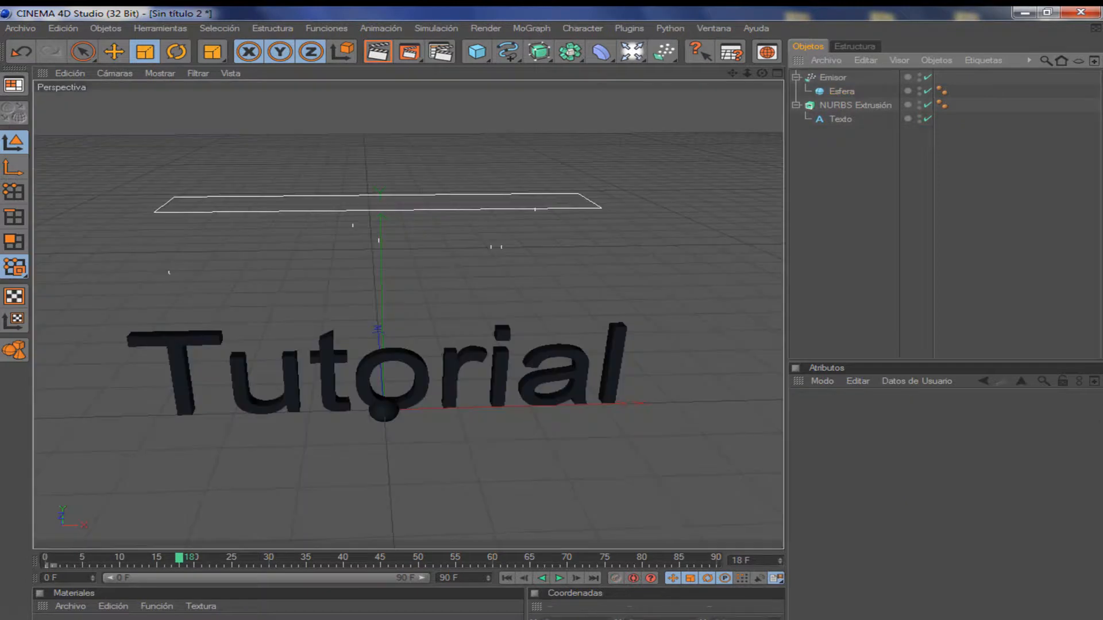
mouse_move(841, 92)
left_mouse_down()
mouse_move(862, 118)
mouse_move(850, 141)
mouse_move(832, 74)
mouse_move(832, 91)
left_mouse_up()
key("ctrl+shift+a")
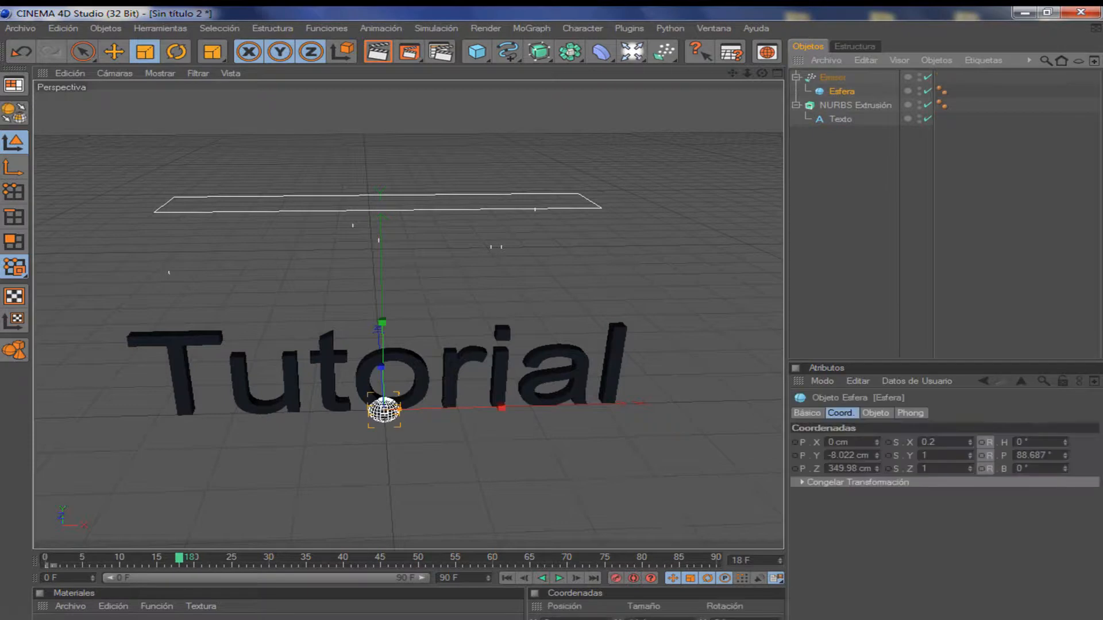
key("ctrl+shift+a")
key("ctrl+r")
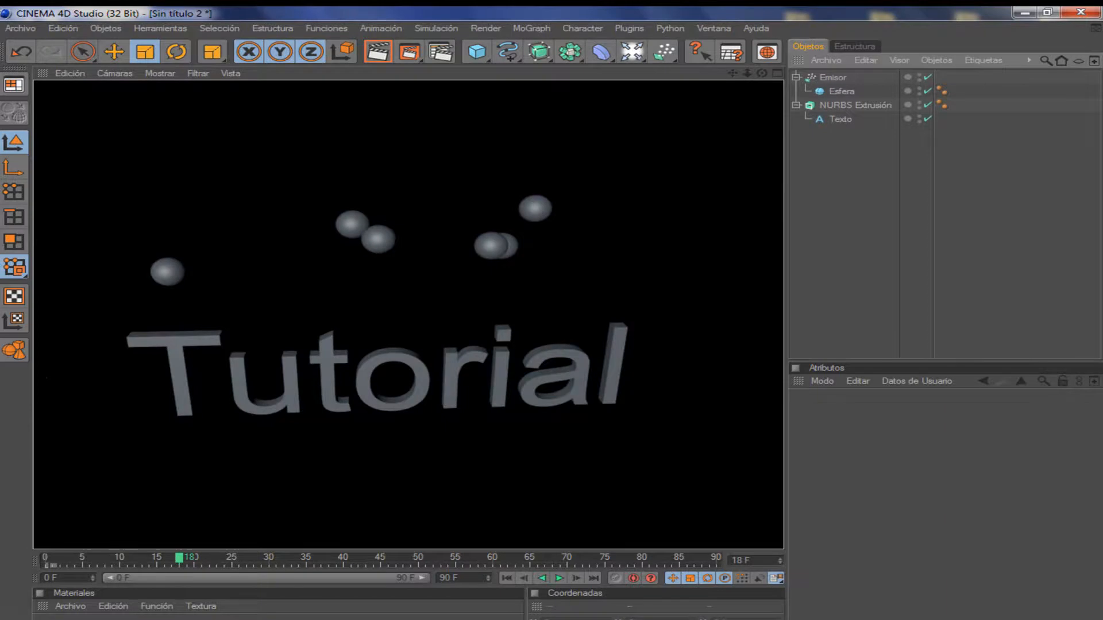
key("a")
Step: Advance the animation to frame 37 and enable Mostrar Objetos in the Emisor's particle settings
left_click(833, 77)
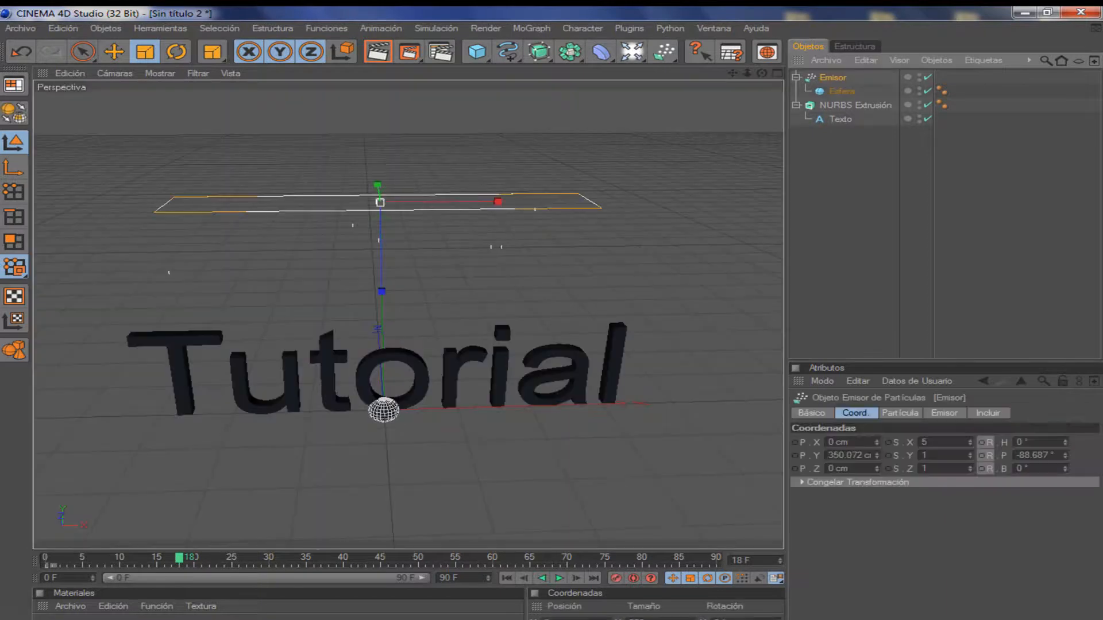
key("F8")
key("F8")
key("ctrl+shift+a")
left_click(832, 77)
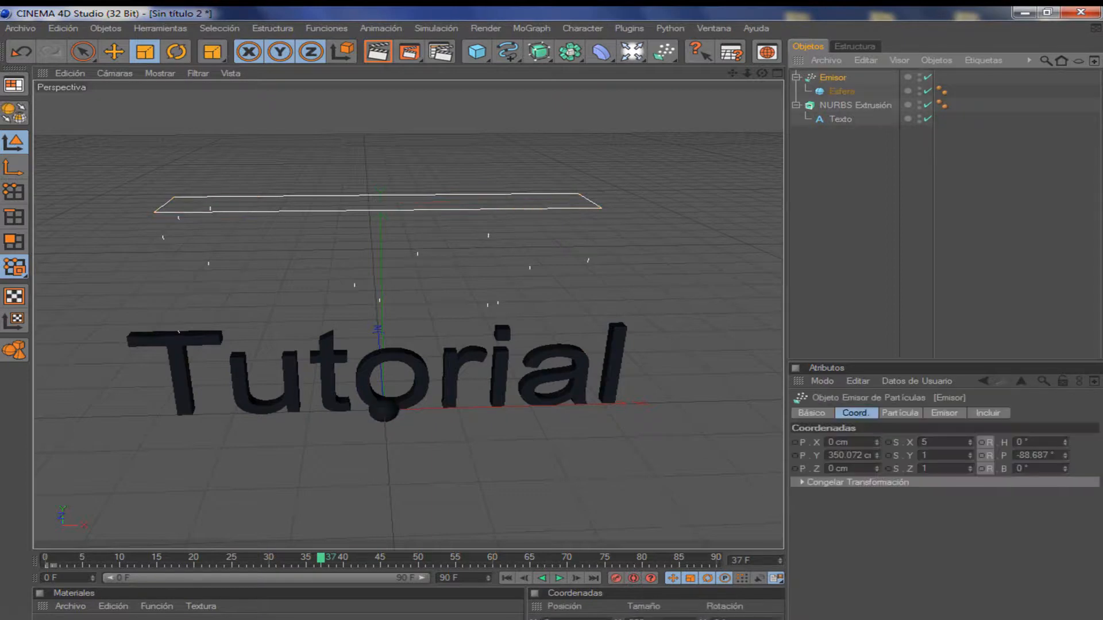
left_click(900, 412)
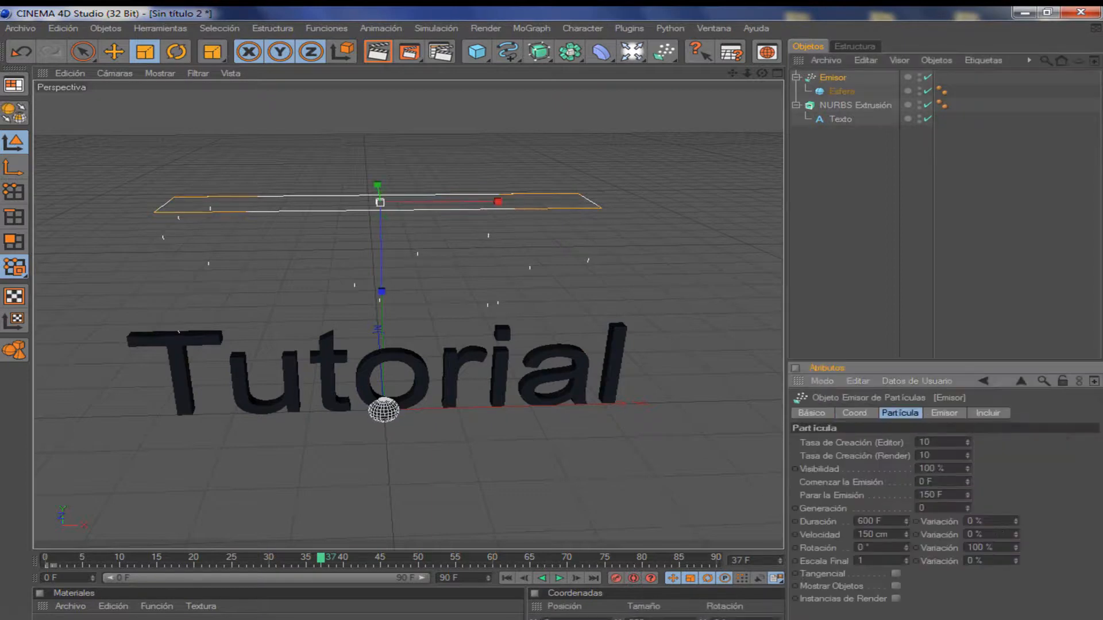
left_click(895, 586)
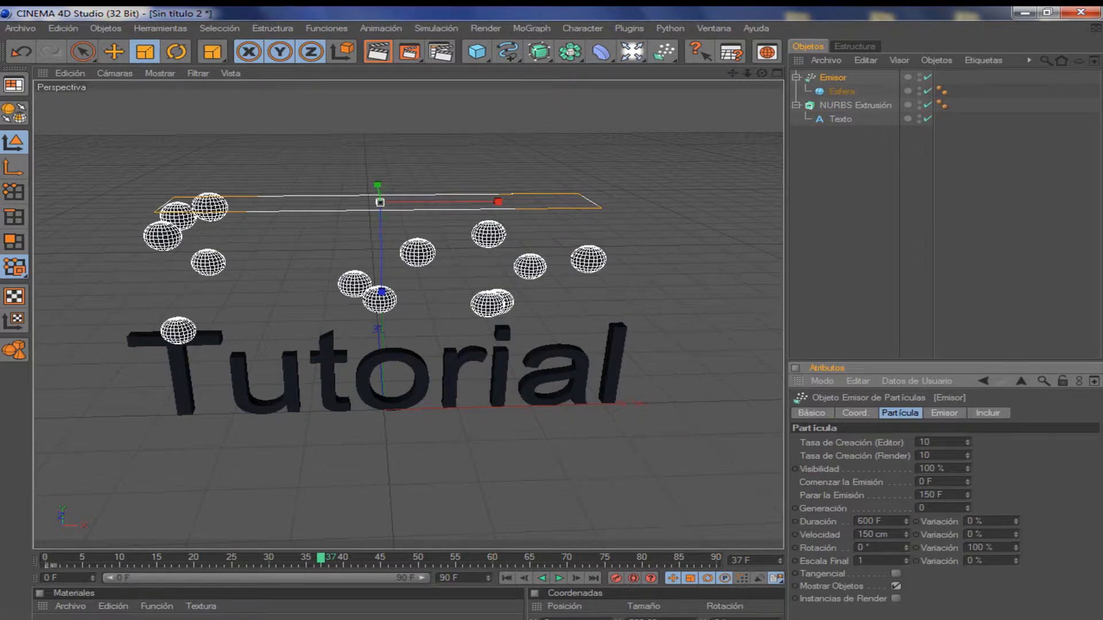
Step: Review the emitter's Emisor, Coord. and Básico properties and clear the selection
left_click(944, 413)
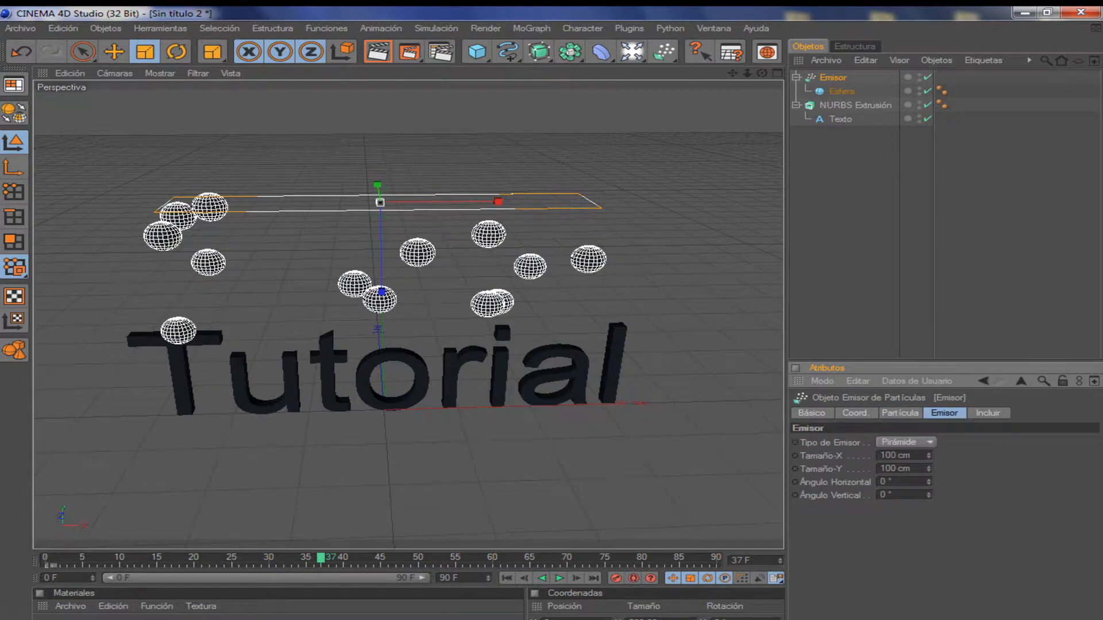
left_click(855, 413)
left_click(812, 413)
left_click(844, 230)
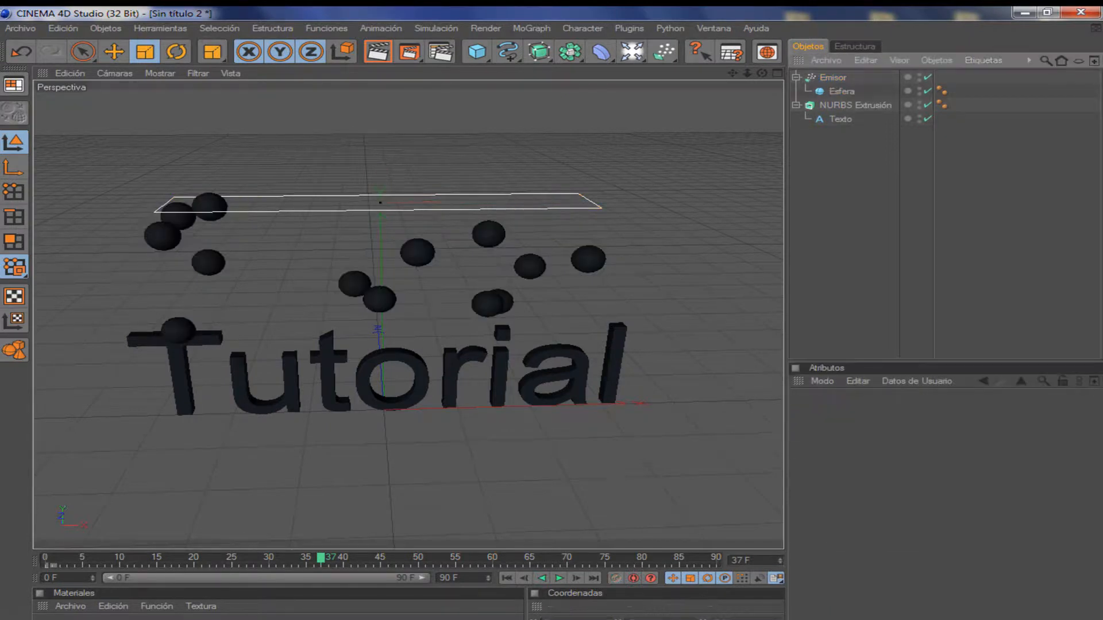
Step: Scale the Esfera down to about half its size to shrink the emitted spheres, and clear the selection
left_click(841, 91)
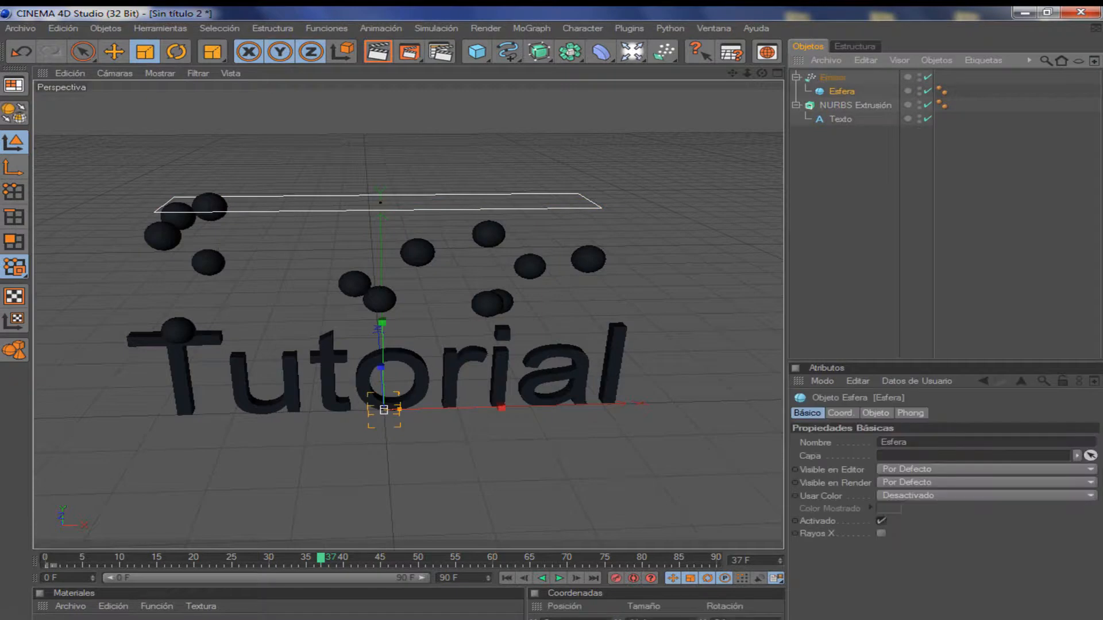
mouse_move(501, 408)
left_mouse_down()
mouse_move(448, 408)
mouse_move(577, 406)
mouse_move(484, 408)
left_mouse_up()
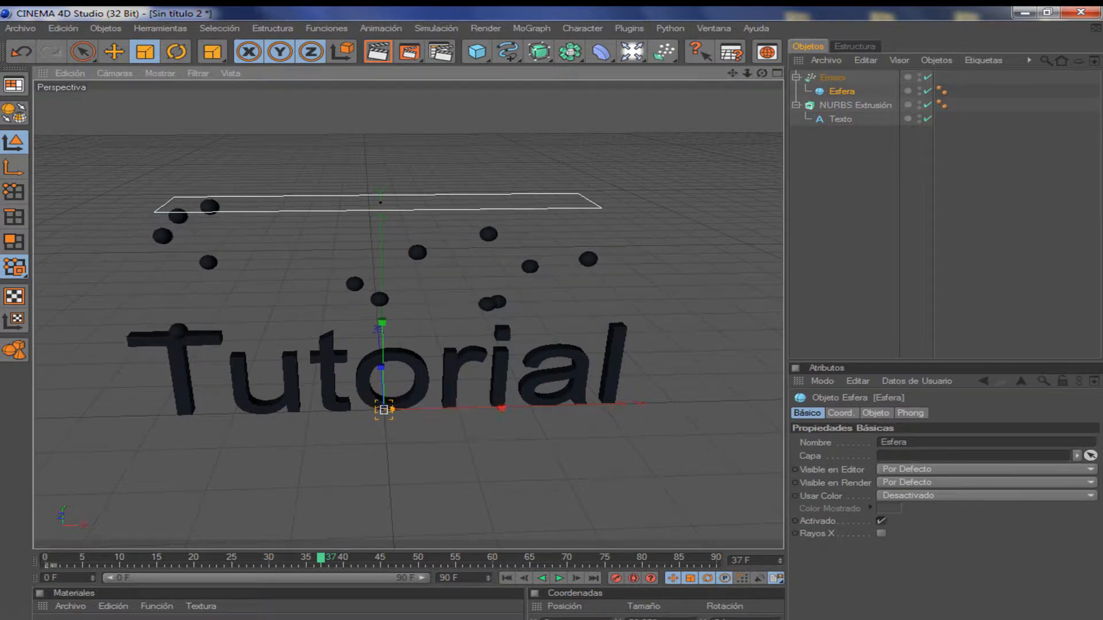
left_click(860, 172)
Step: Play the animation from frame 37 to watch the smaller spheres fall over the text
left_click(70, 606)
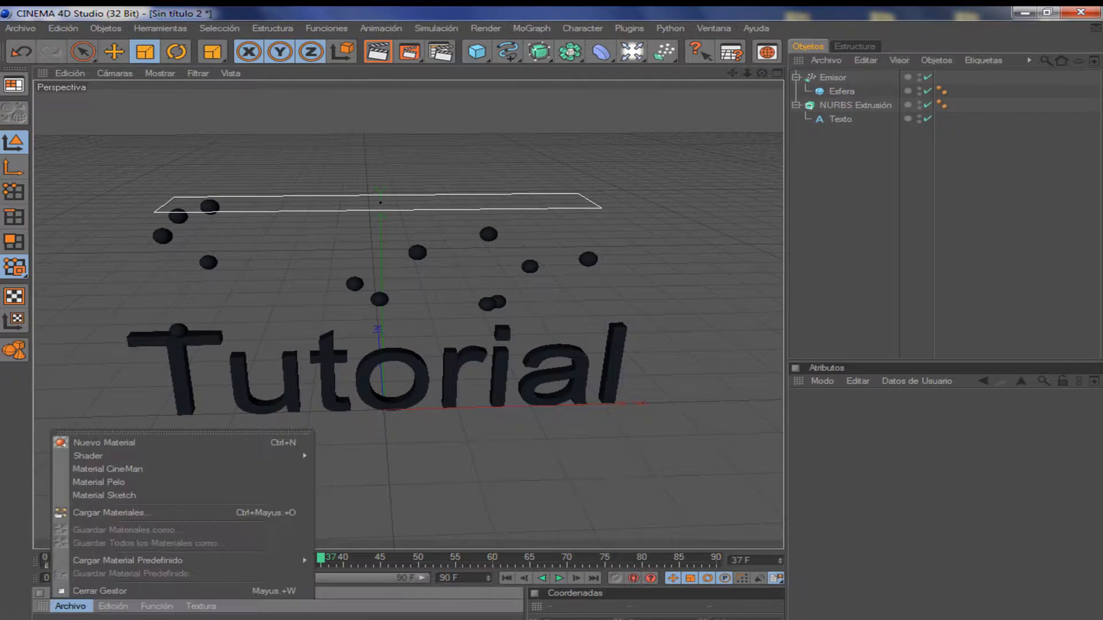
key("Escape")
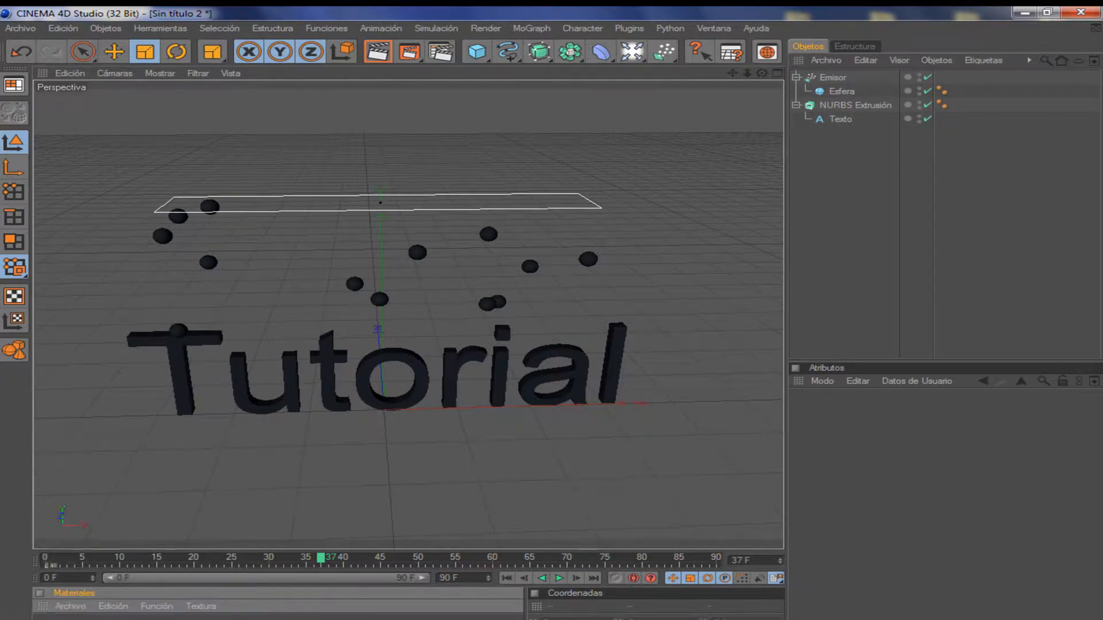
key("F8")
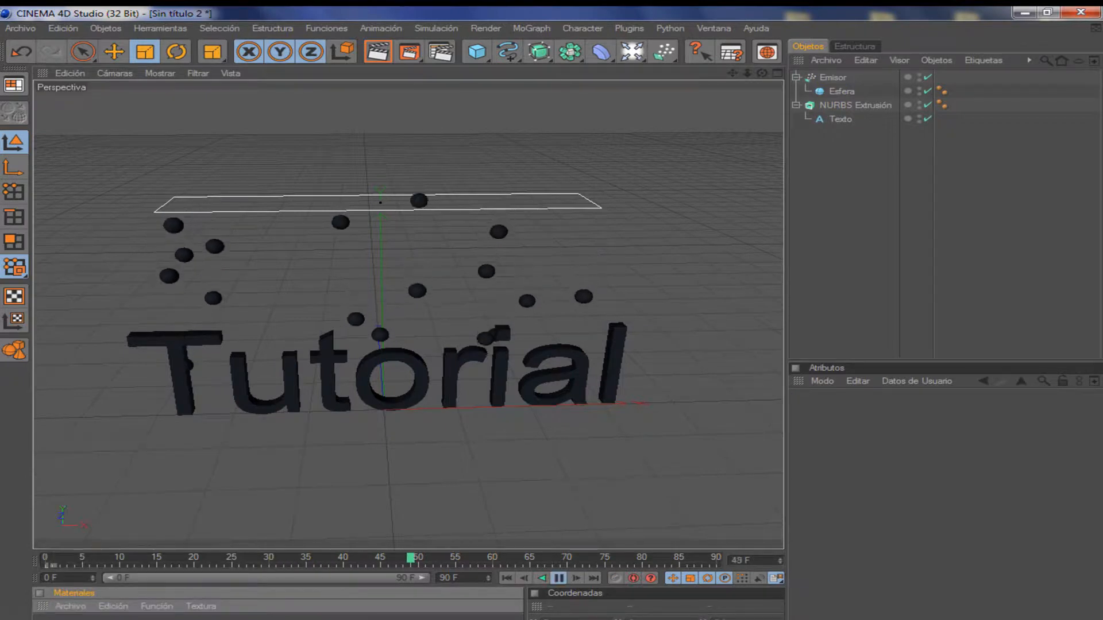
Step: Stop the animation, review the emitter's Emisor, Incluir and Partícula properties, and clear the selection
key("F8")
left_click_drag(408, 314, 434, 283, "alt")
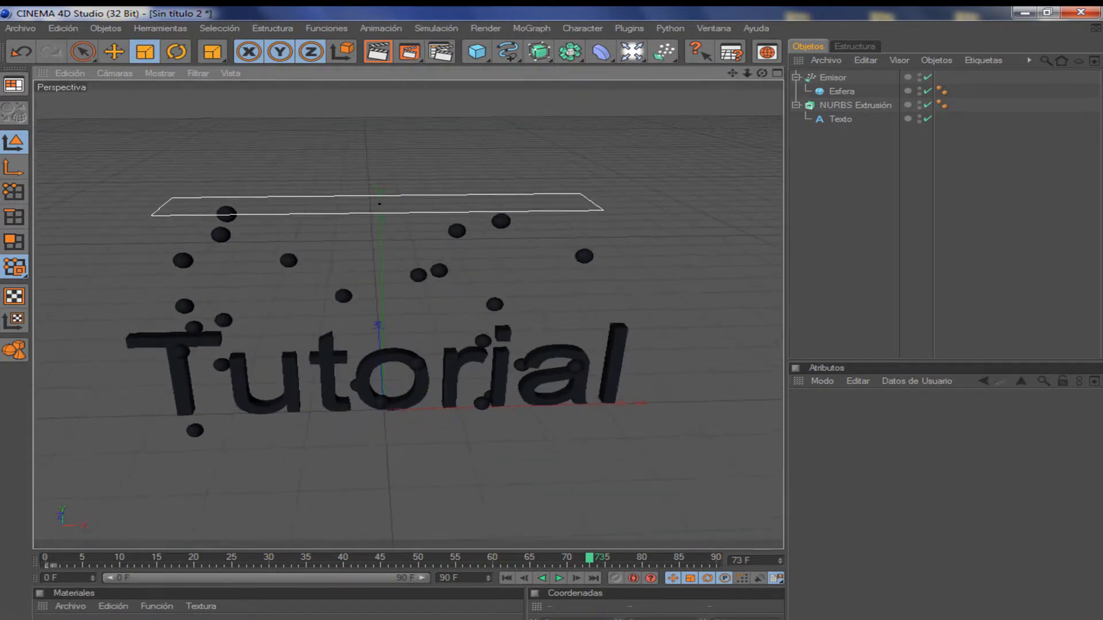
left_click(832, 77)
left_click(944, 413)
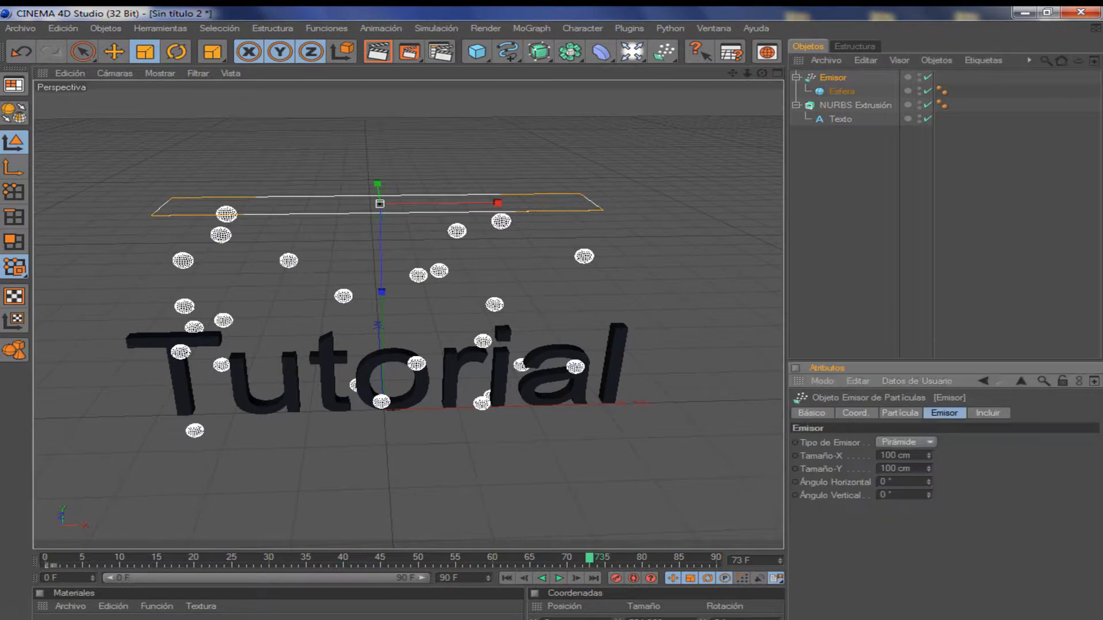
left_click(988, 413)
left_click(900, 413)
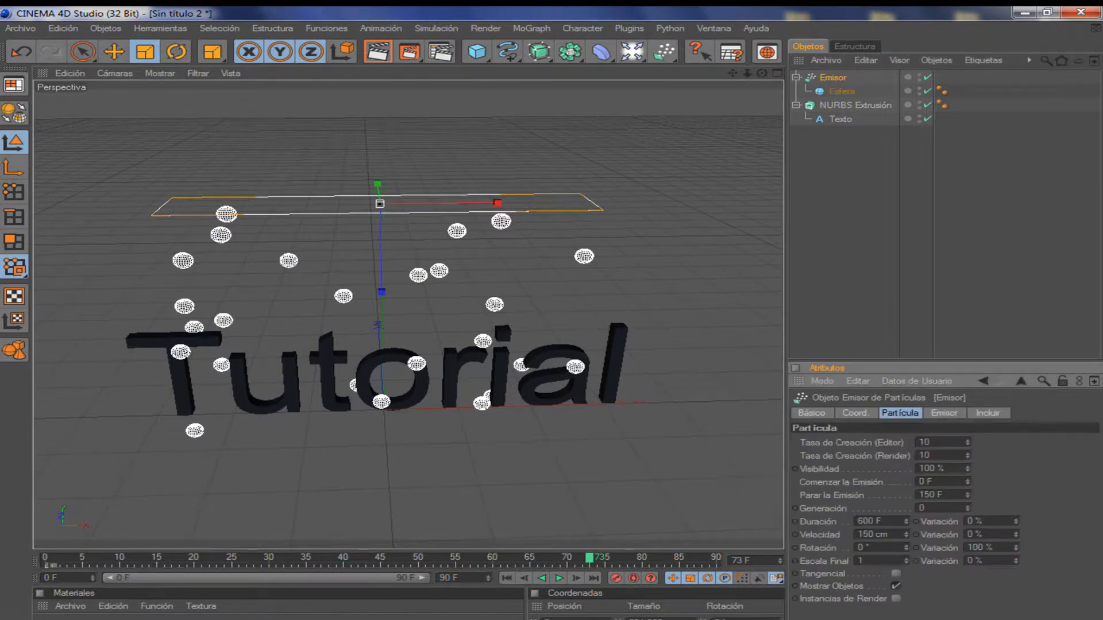
left_click(856, 201)
Step: Return to frame 0 and add a Cuerpo Dinámico dynamics tag to the NURBS Extrusión text
left_click(507, 578)
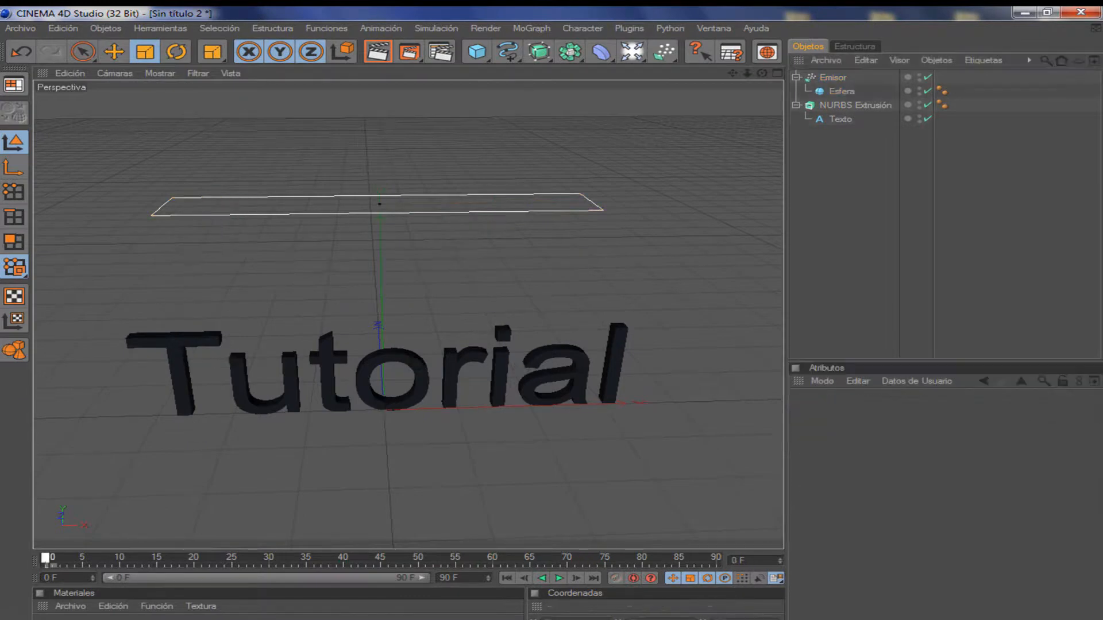
left_click(855, 105)
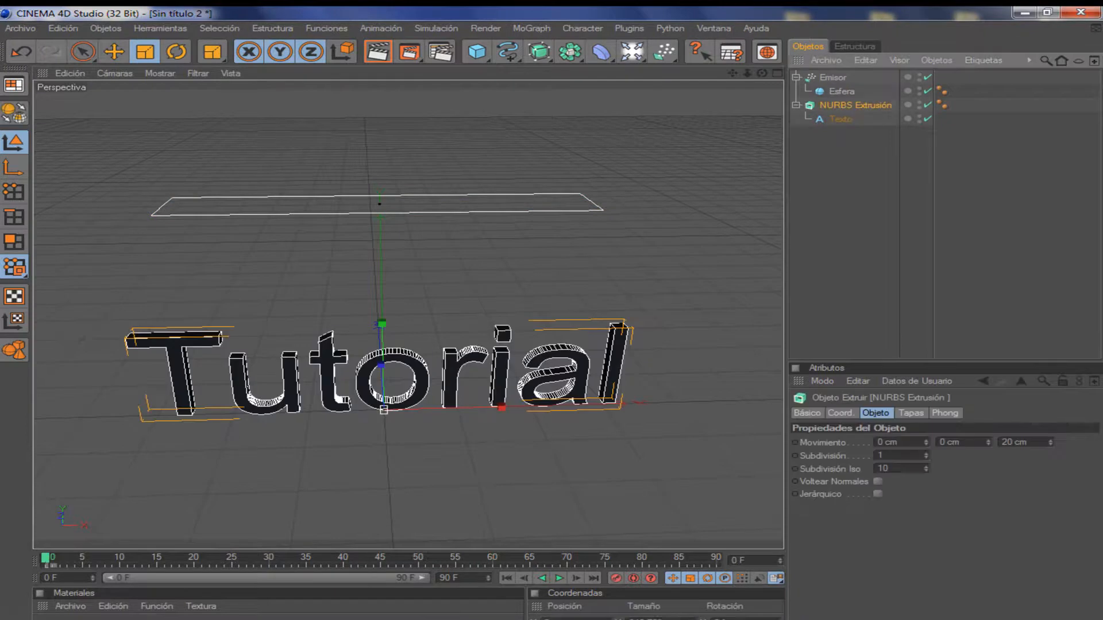
left_click(841, 91, "ctrl")
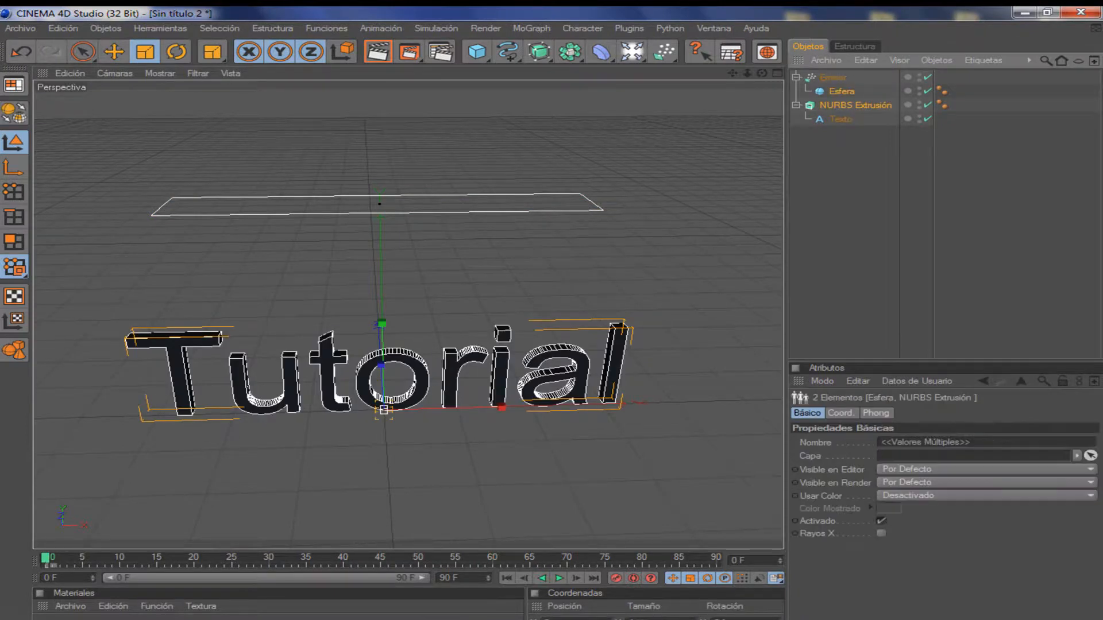
left_click(836, 105)
right_click(836, 104)
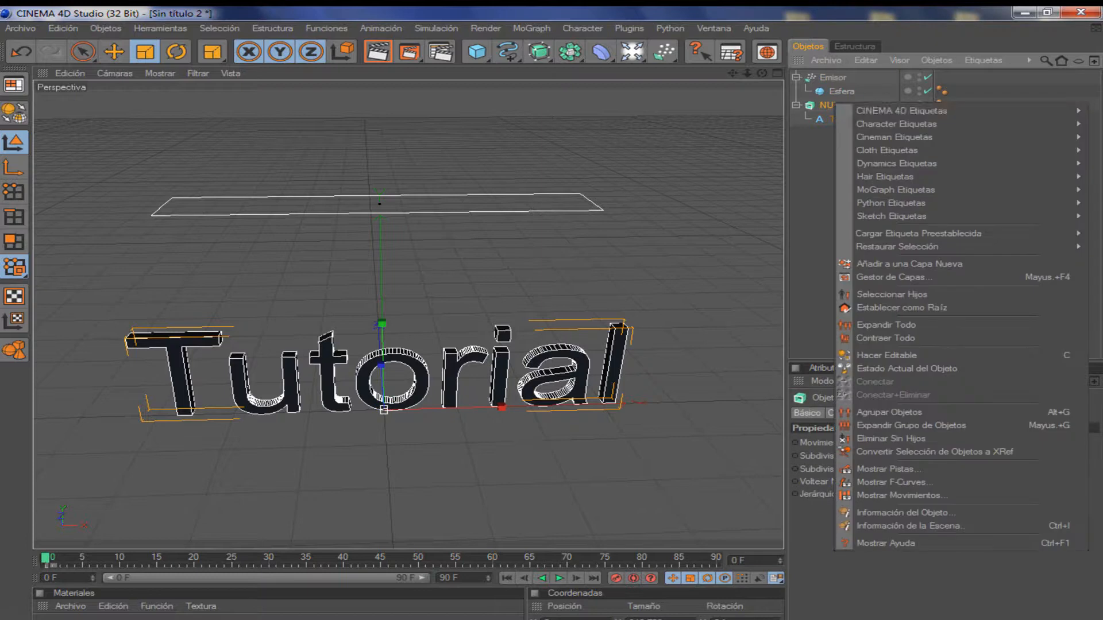
mouse_move(896, 124)
mouse_move(896, 163)
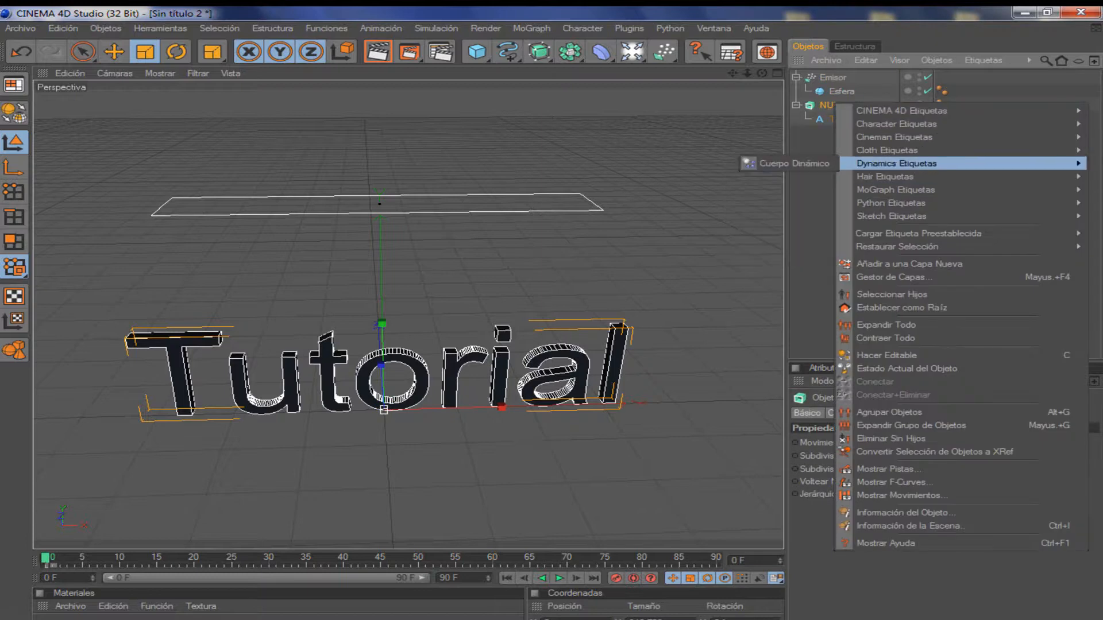
left_click(773, 163)
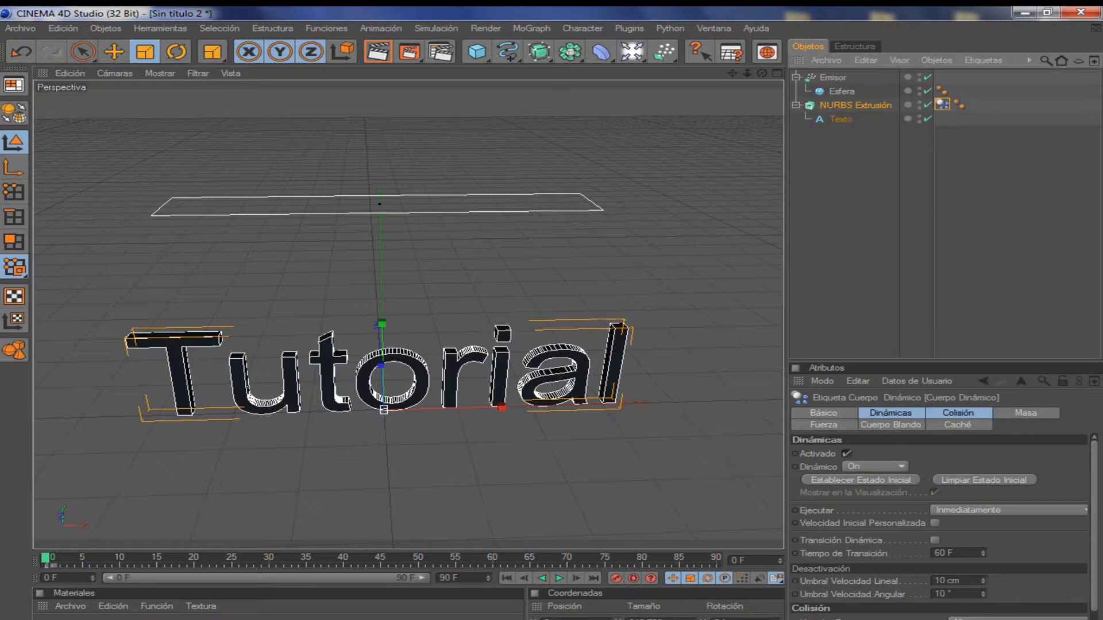
Step: Copy the text's Cuerpo Dinámico tag onto the Esfera
left_click_drag(942, 104, 958, 91, "ctrl")
key("Delete")
left_click(943, 104)
left_click_drag(942, 104, 959, 90, "ctrl")
left_click(958, 90)
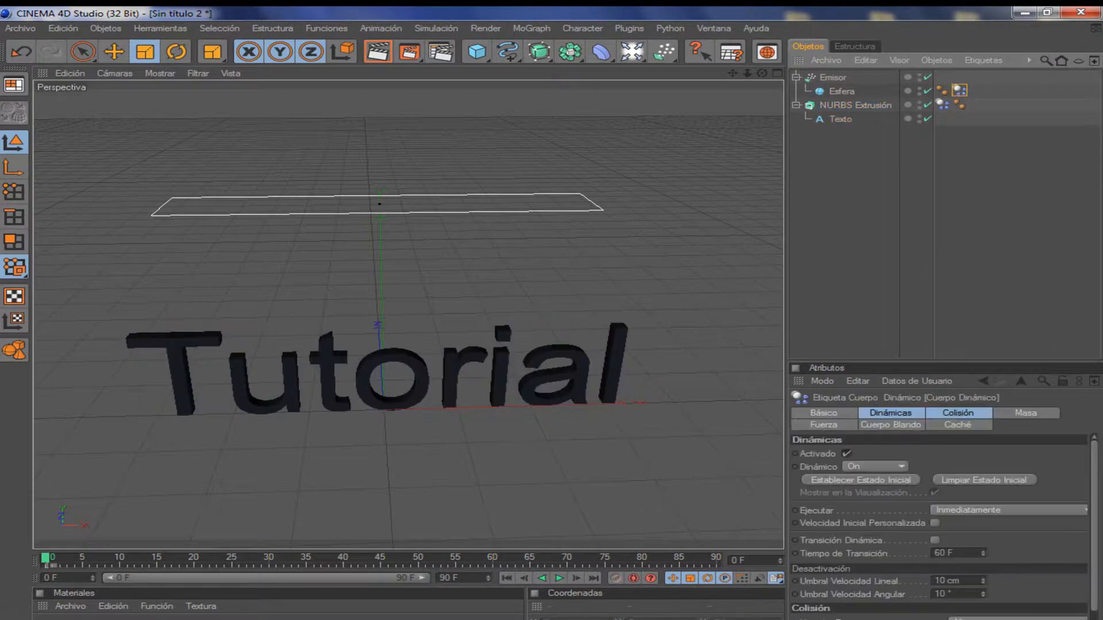
Step: Try a copy of the Cuerpo Dinámico tag on the Emisor, test it with the animation, and remove that copy
left_click_drag(958, 90, 942, 77, "ctrl")
left_click(958, 90)
key("F8")
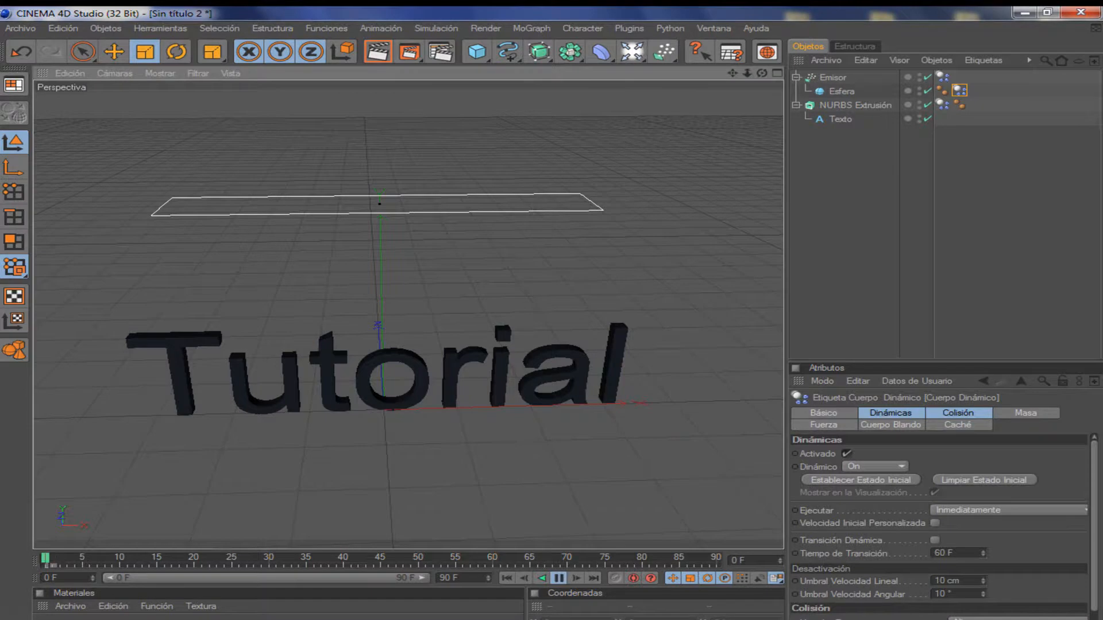
key("F8")
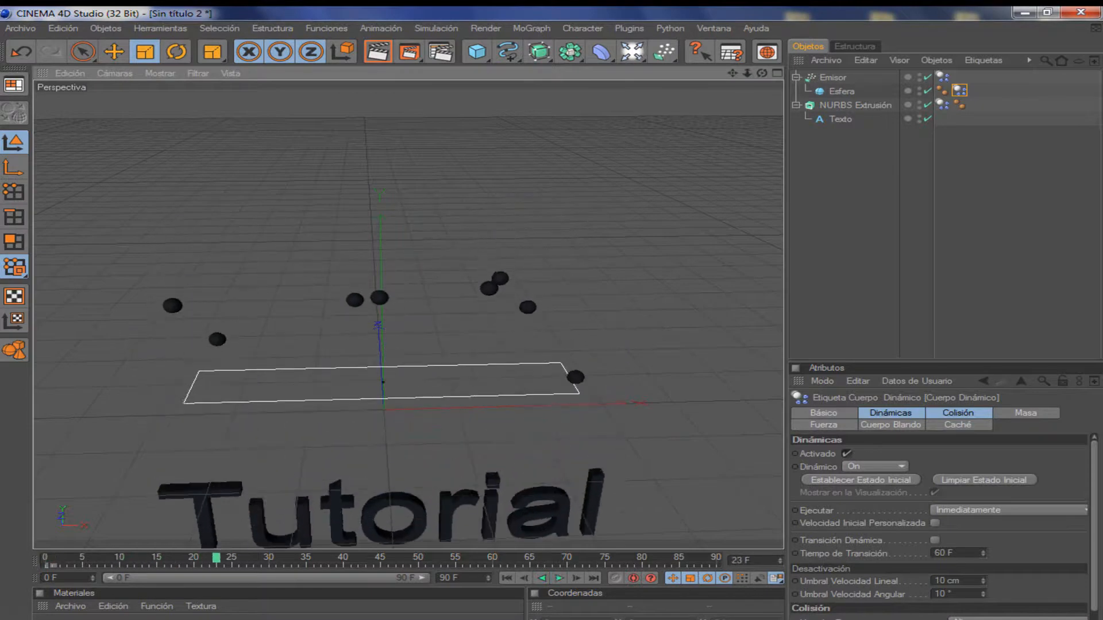
key("shift+f")
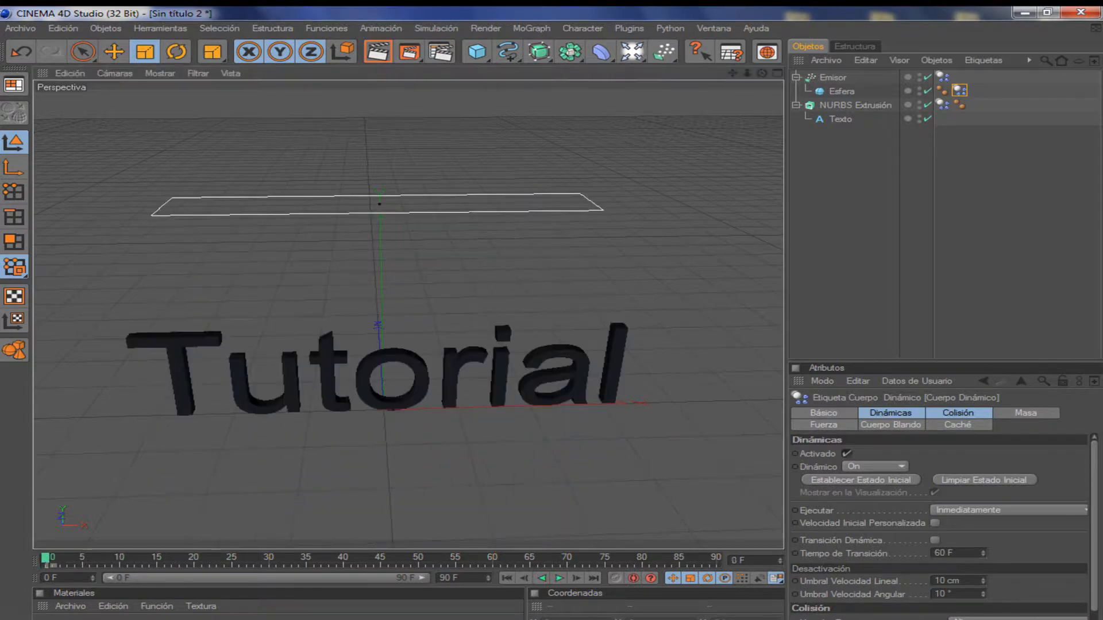
left_click(942, 76)
key("Delete")
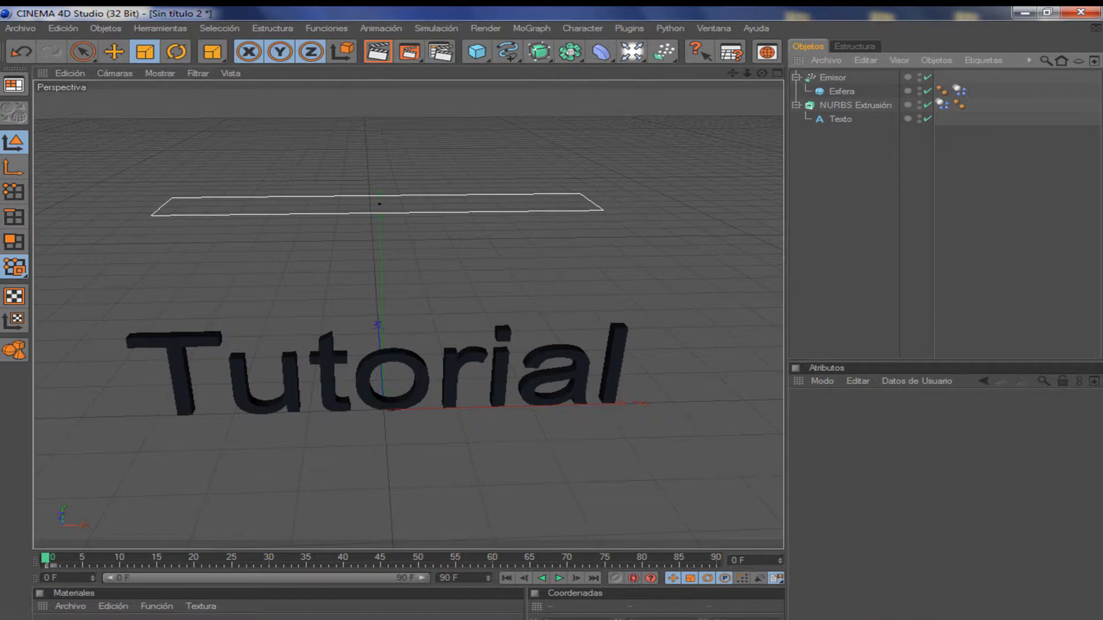
Step: Add a Suelo floor object and lower it slightly beneath the Tutorial text
left_click(632, 52)
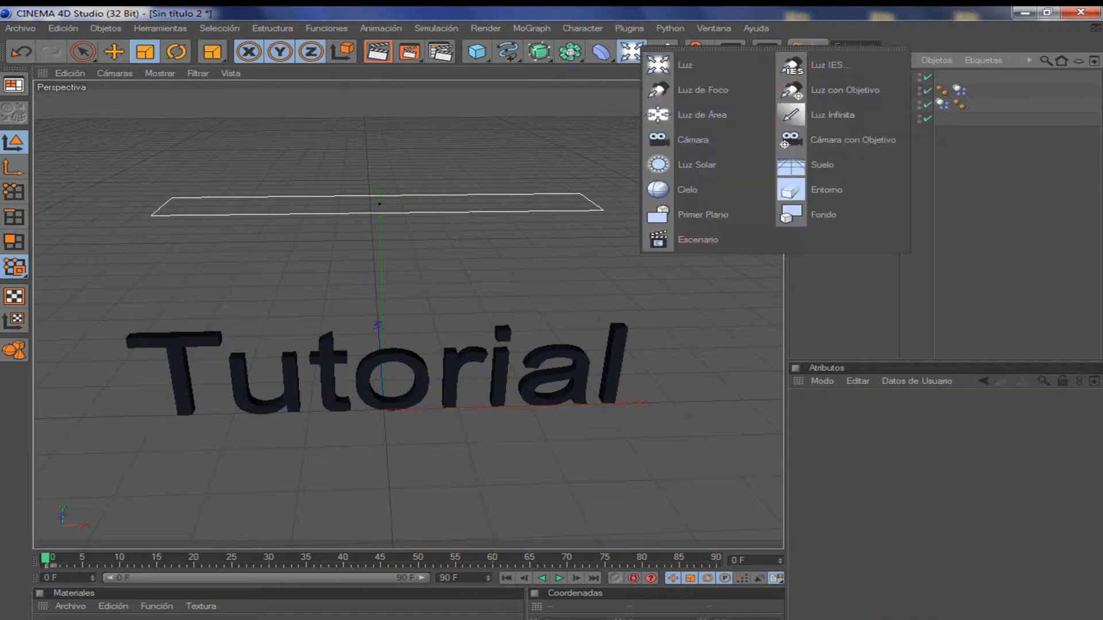
left_click(815, 165)
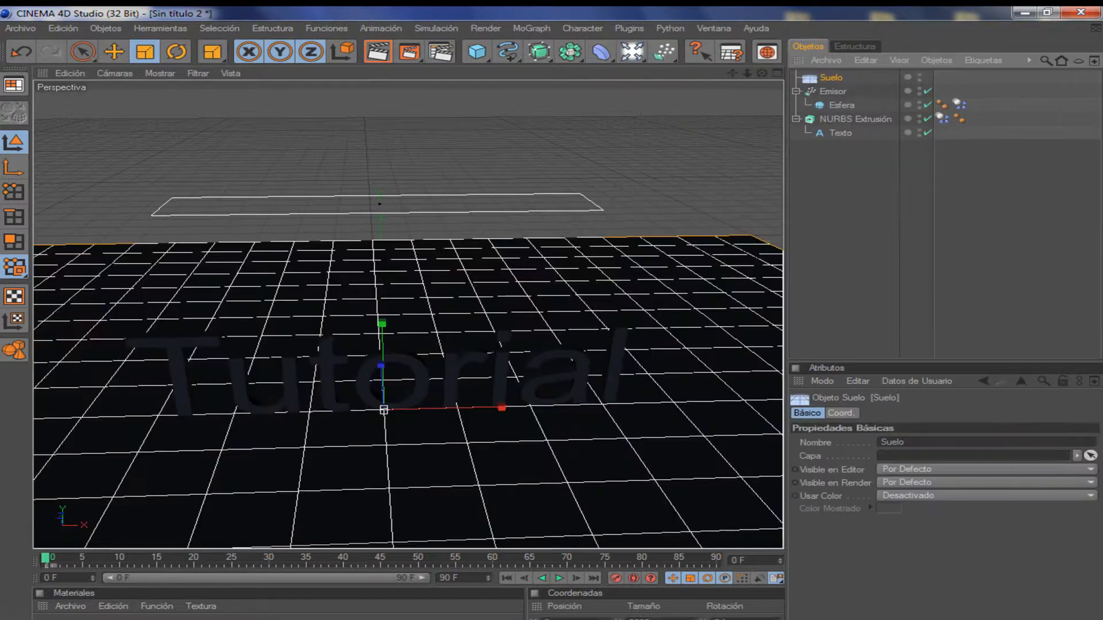
key("e")
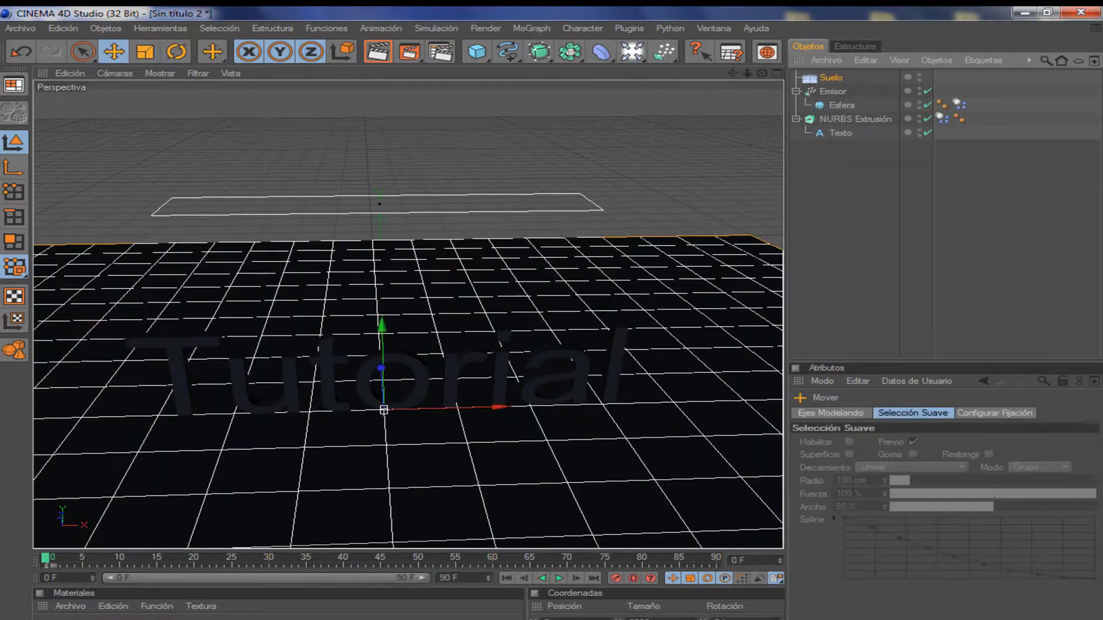
left_click_drag(381, 327, 382, 330)
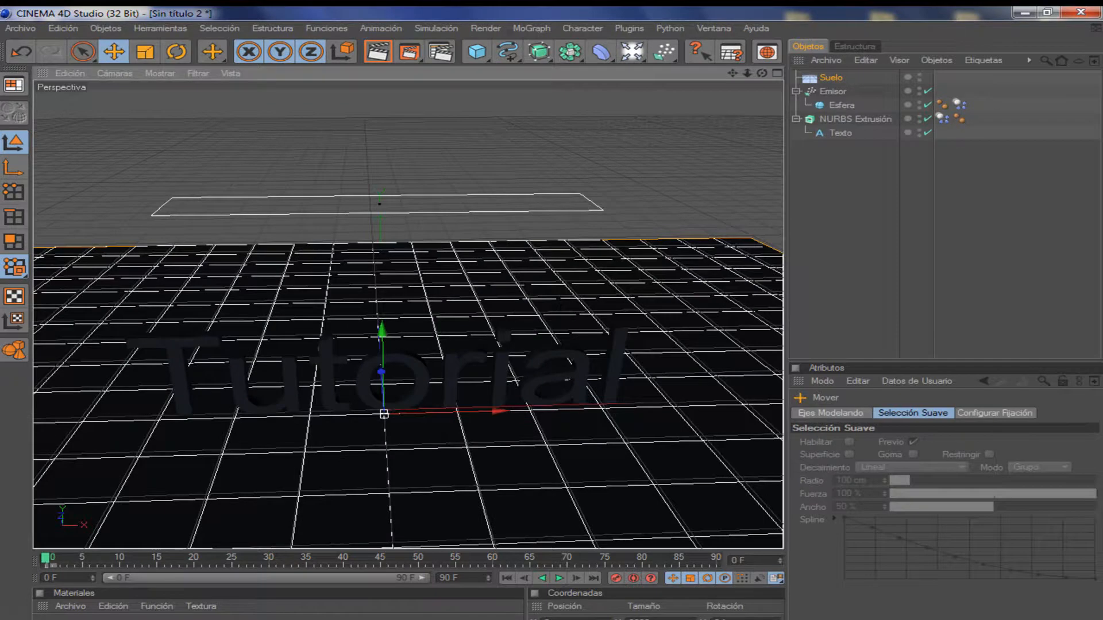
Step: Give the Suelo a Cuerpo Dinámico tag with Dinámico set to Off, and clear the selection
left_click(960, 104)
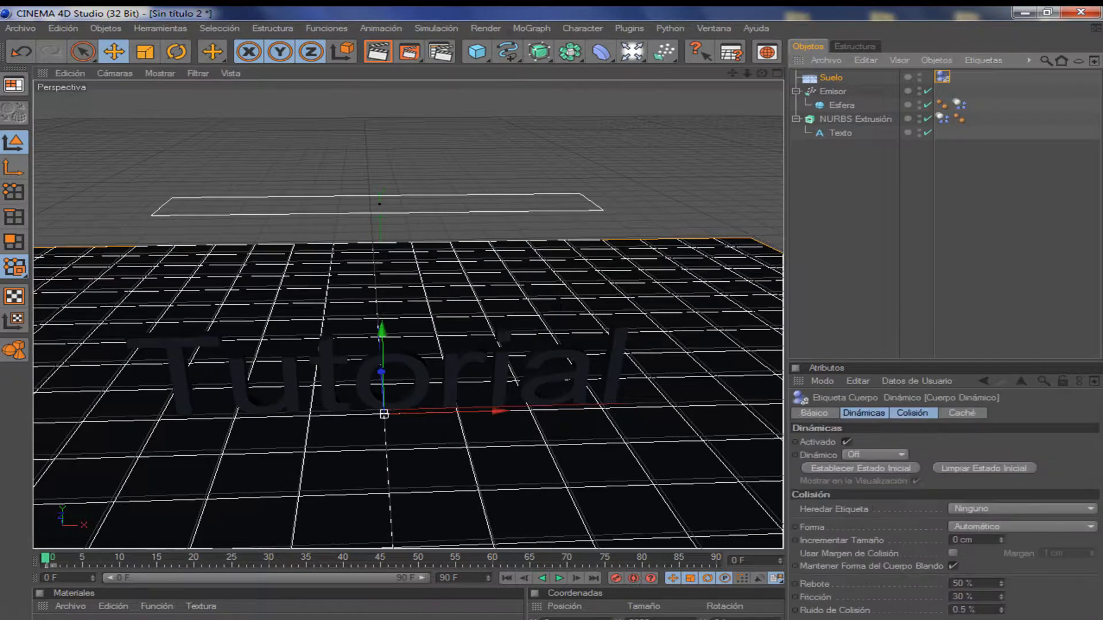
key("ctrl+shift+a")
Step: Play the animation to frame 55 and examine the spheres landing on the floor around the letter T
middle_click_drag(384, 409, 418, 320, "alt")
scroll(408, 315, "up", 1)
left_click_drag(419, 320, 398, 320, "alt")
middle_click_drag(418, 320, 401, 337, "alt")
key("F8")
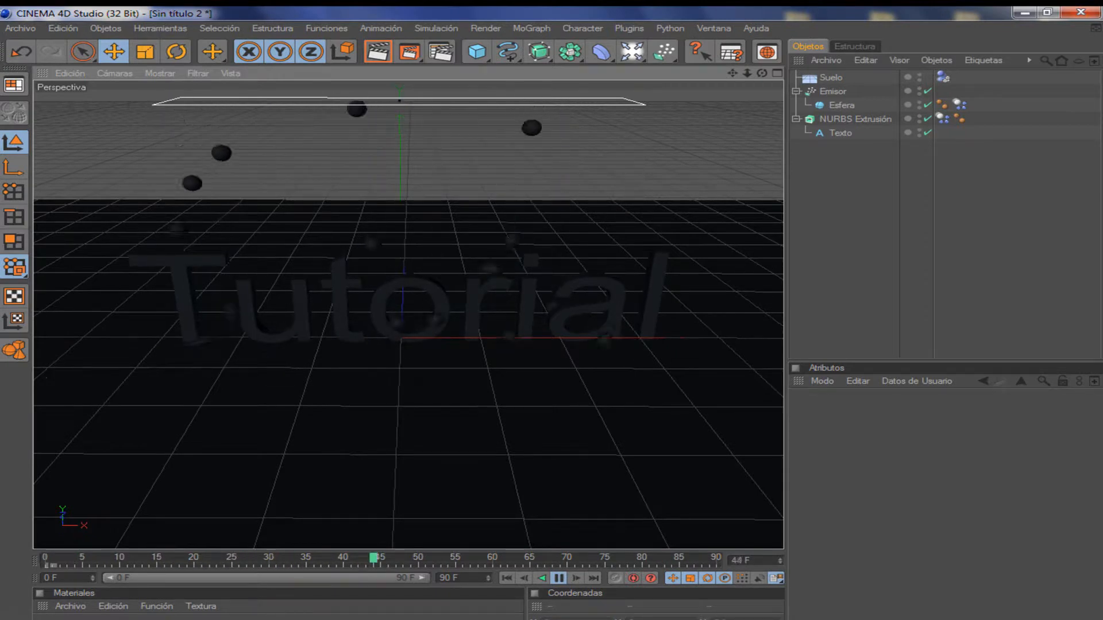
key("F8")
scroll(408, 314, "up", 5)
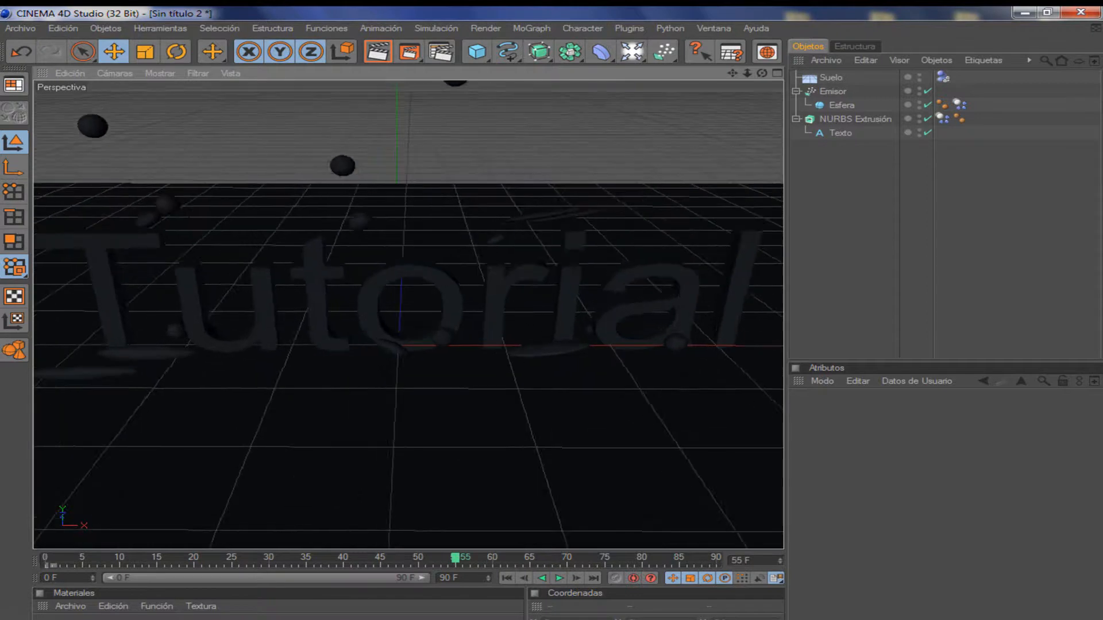
scroll(408, 315, "up", 6)
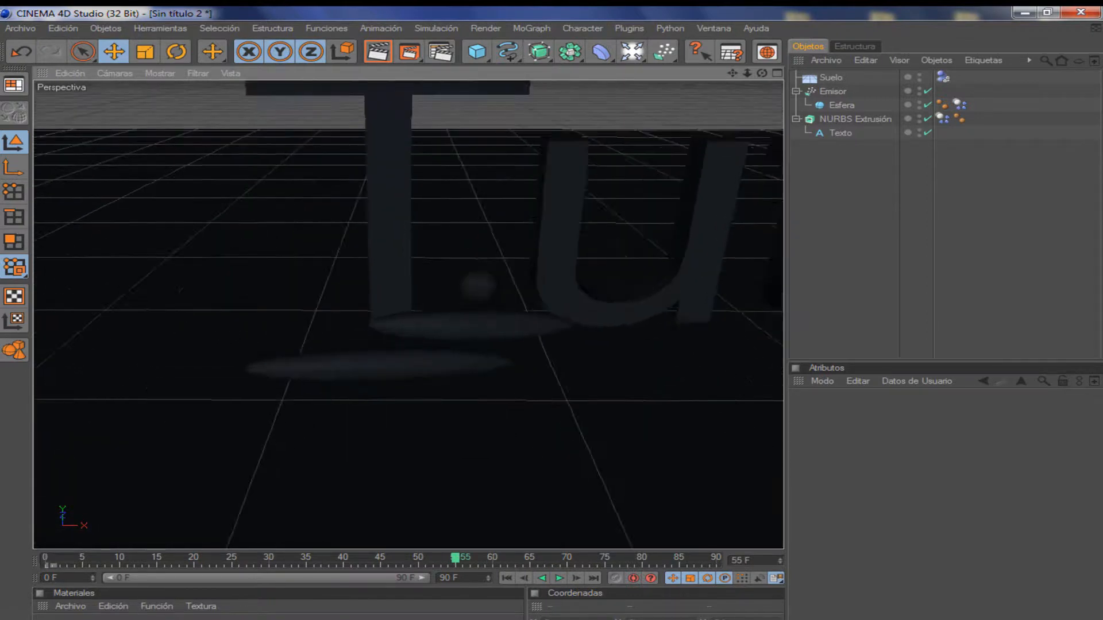
Step: Try the Esfera's dynamics tag with Fricción at 0 % and Ruido de Colisión at 0 % and 1 %, playing the animation for each
left_click(186, 384)
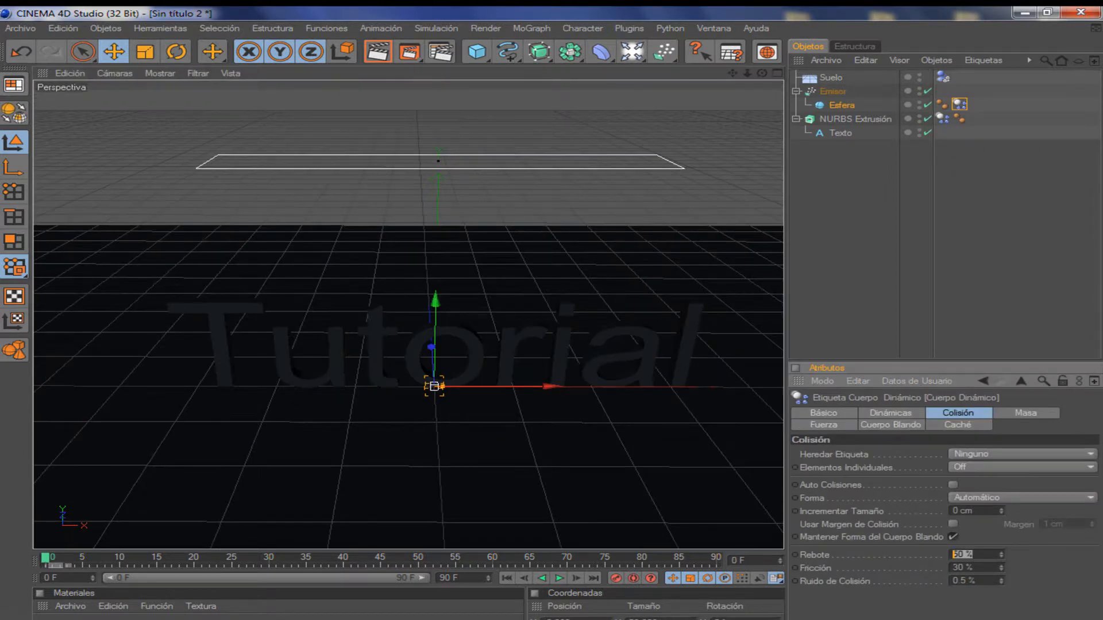
left_click_drag(973, 568, 963, 568)
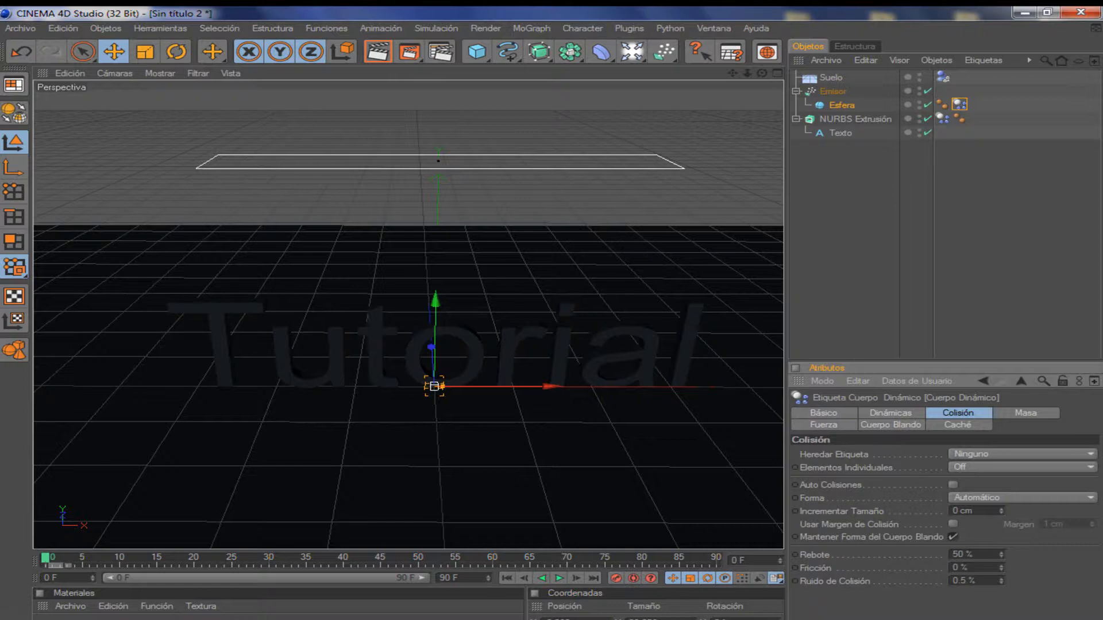
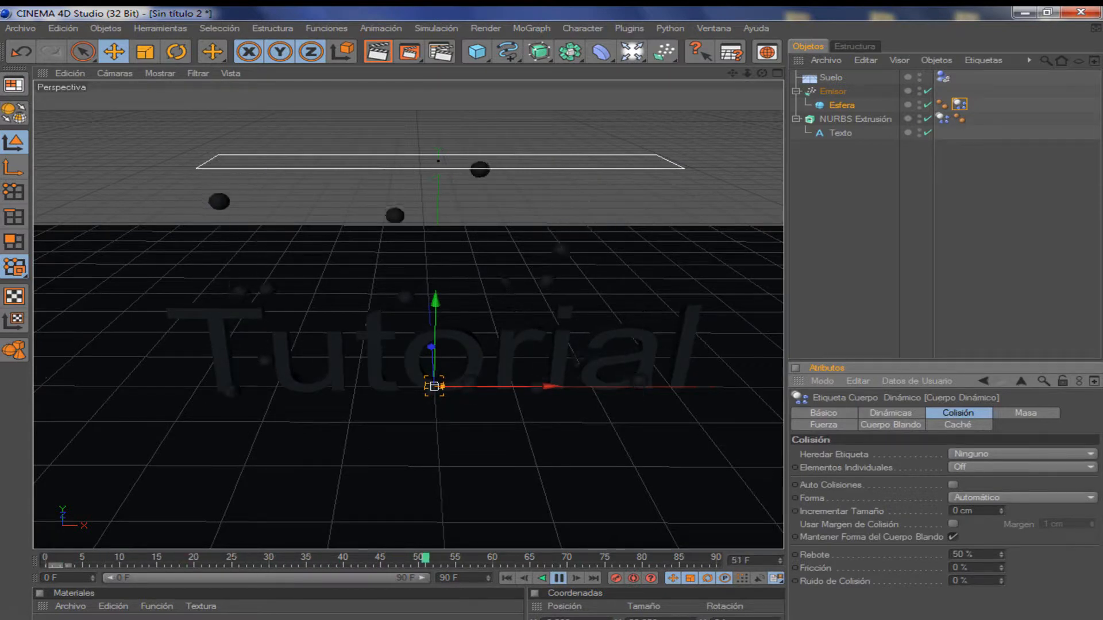
key("F8")
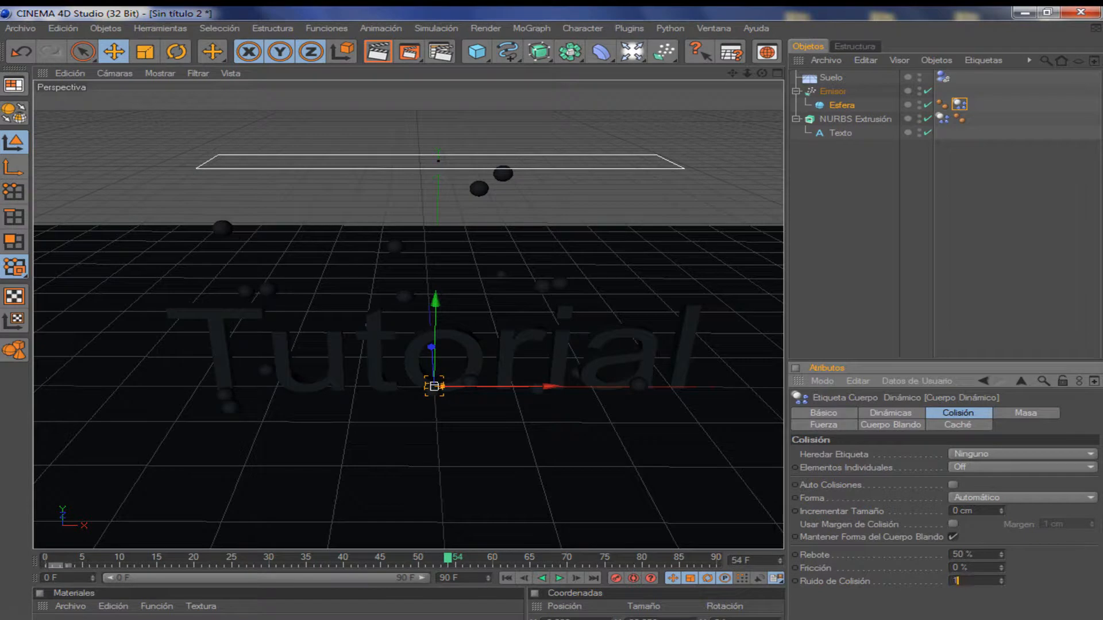
key("shift+g")
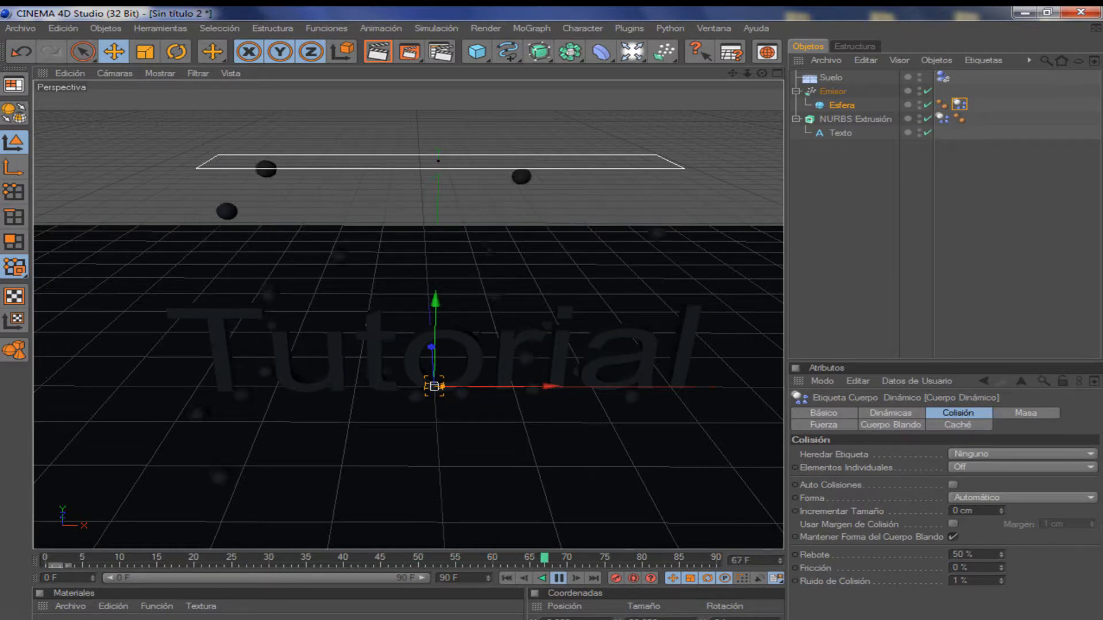
key("F8")
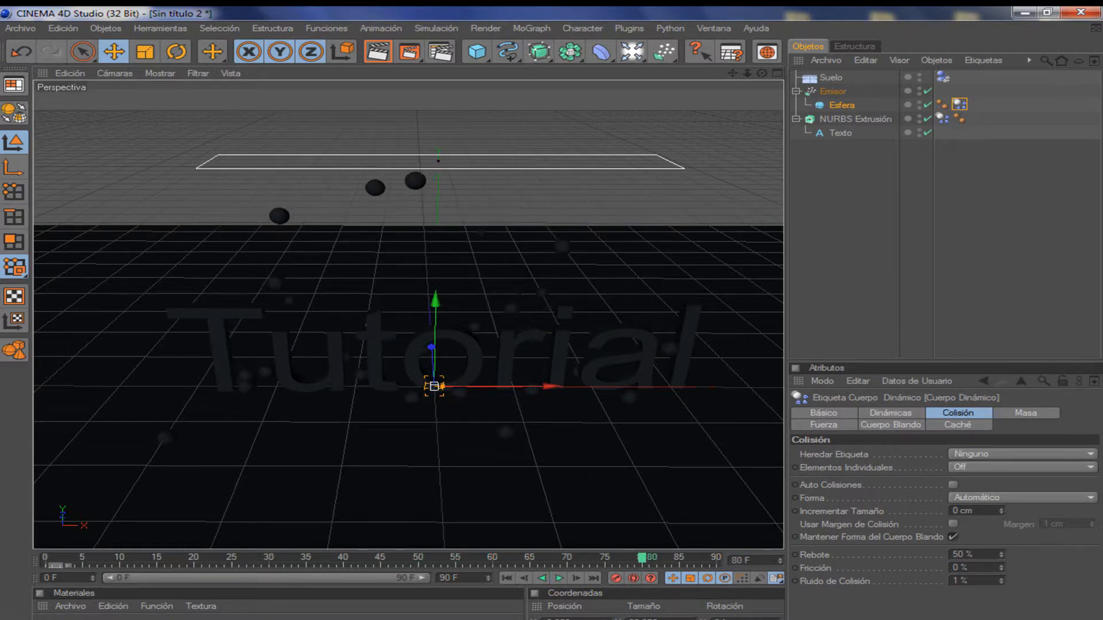
Step: Set the Esfera tag's Fricción to 35 % and Ruido de Colisión to 0 %, and replay the animation from the start to frame 29
double_click(961, 581)
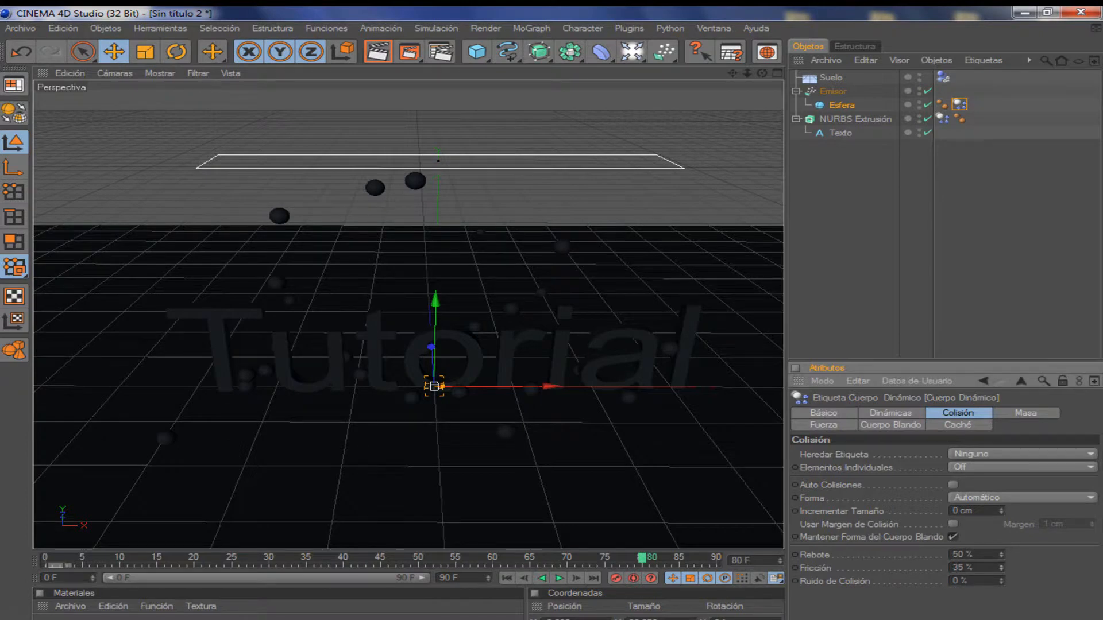
key("shift+f")
key("F8")
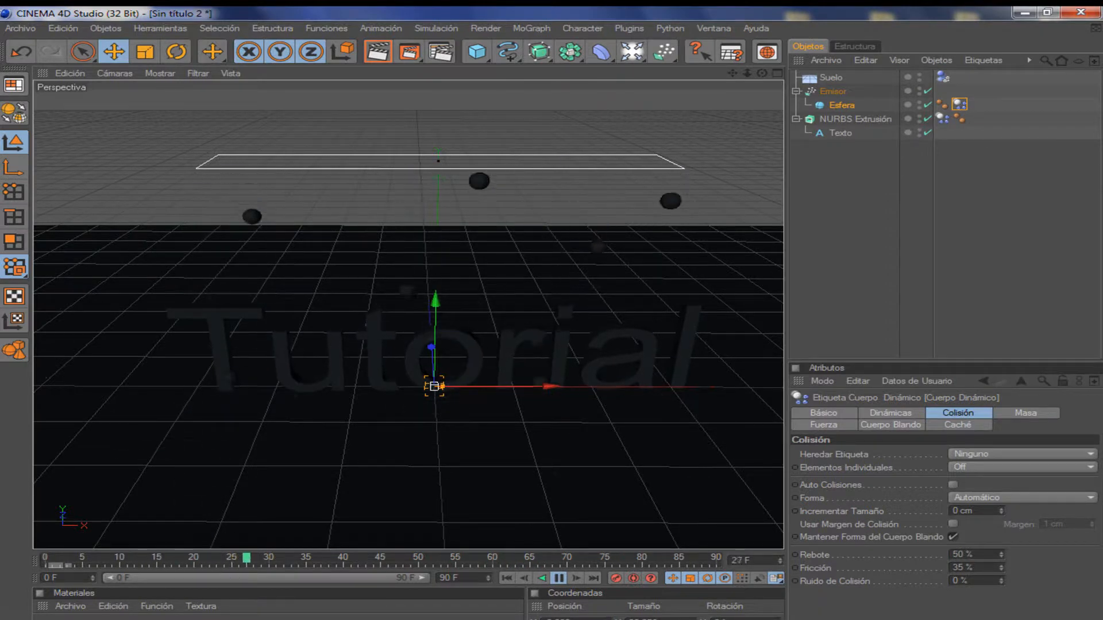
key("F8")
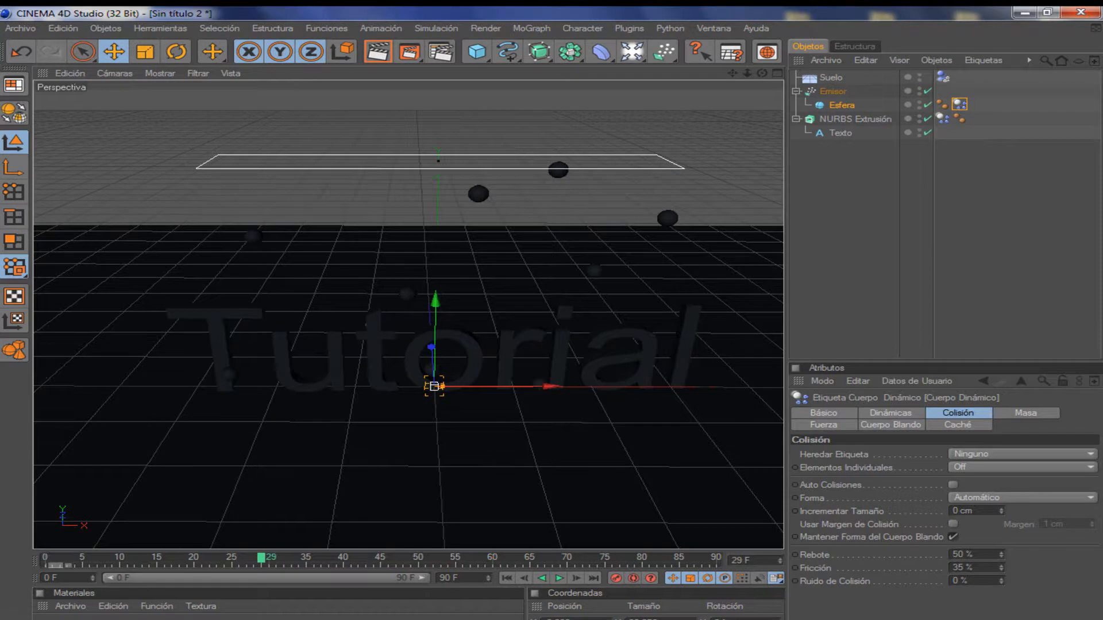
Step: Clear the object selection and render the perspective view at frame 29
key("ctrl+shift+a")
left_click(831, 77)
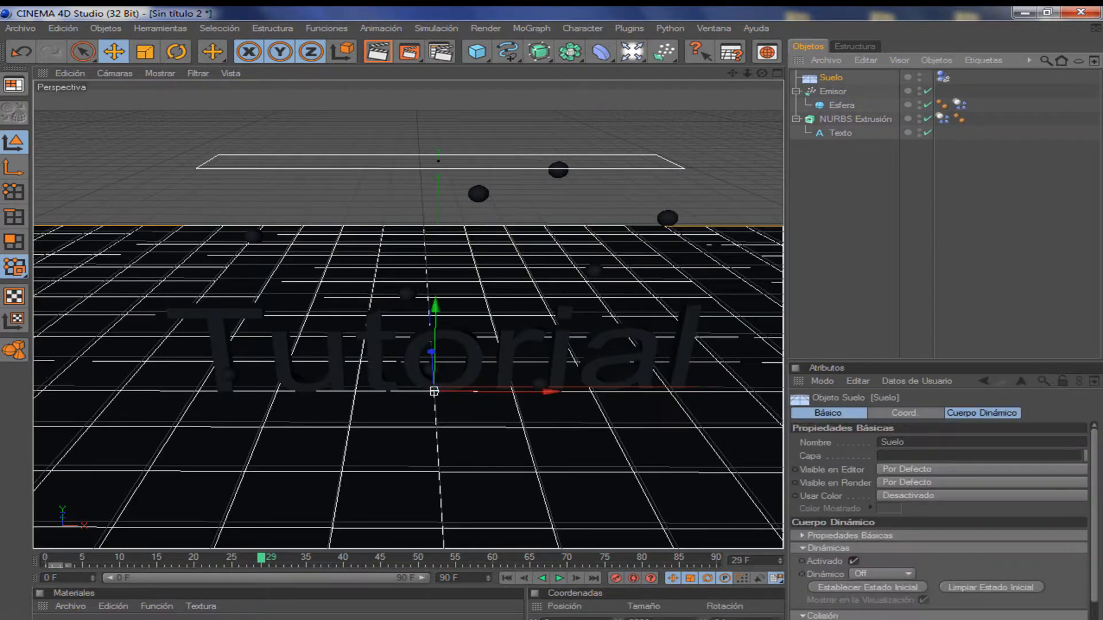
key("ctrl+a")
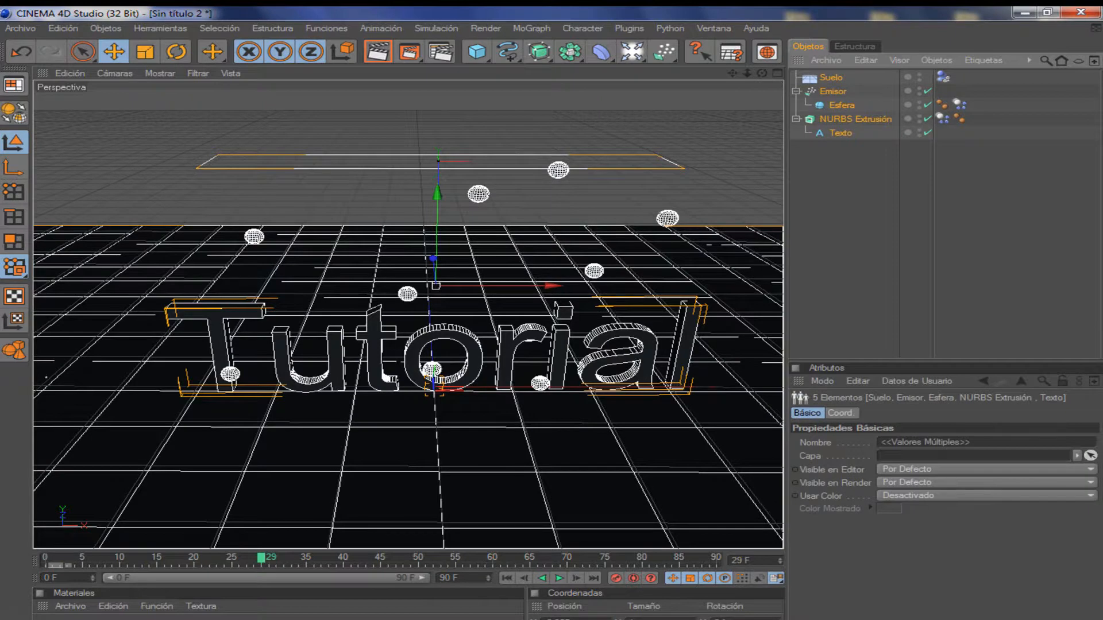
key("ctrl+shift+a")
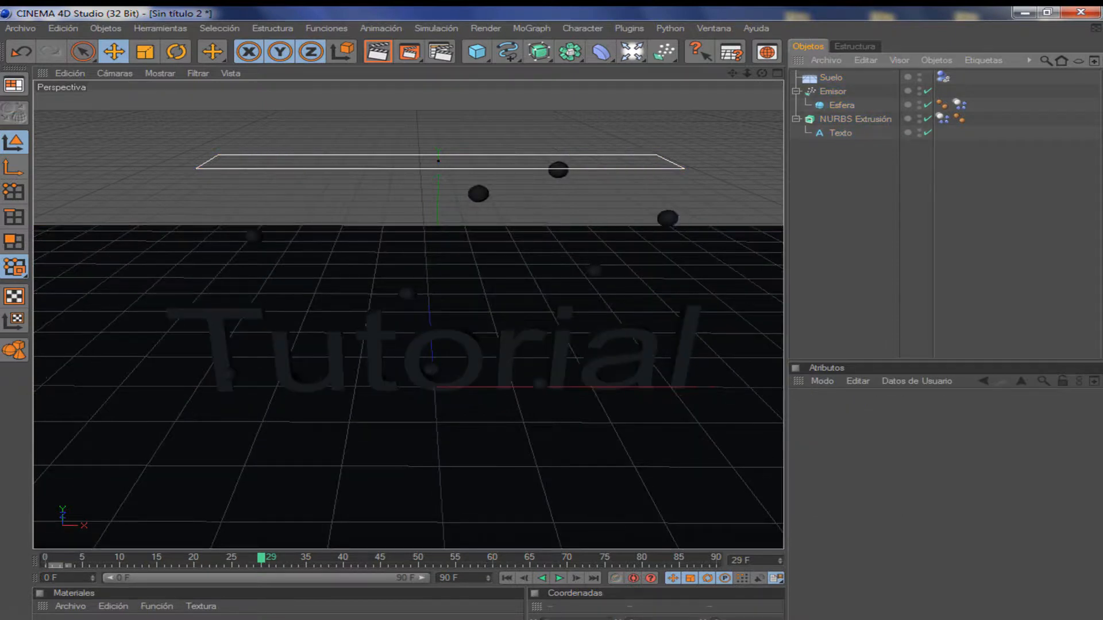
left_click(377, 52)
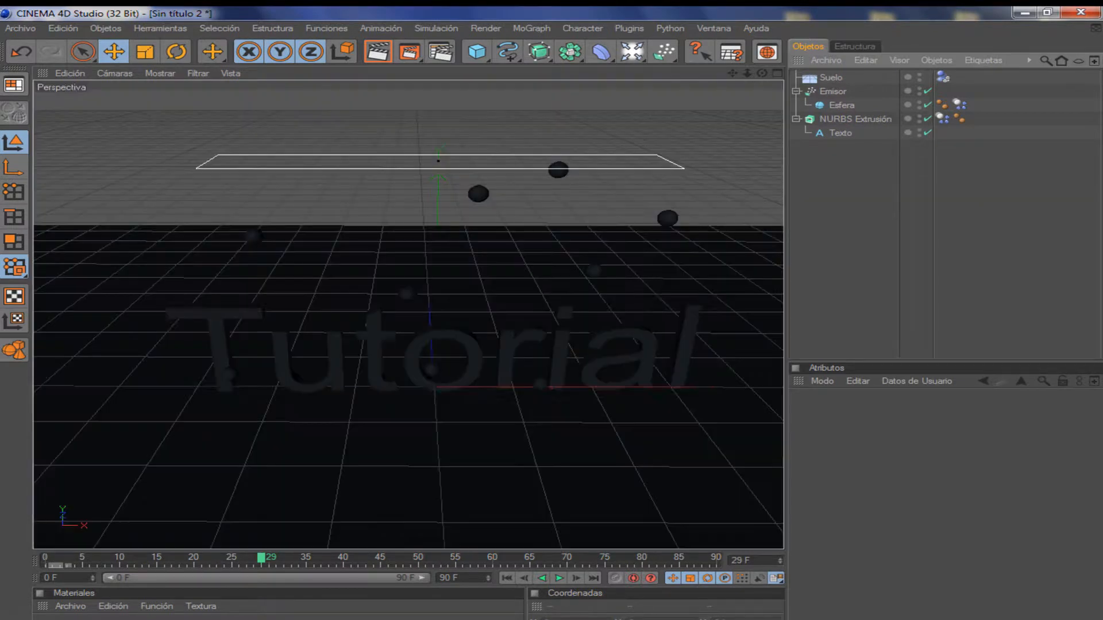
Step: Change the Texto object's font to a bold rounded typeface, trying a thin rounded one first, and clear the object selection
left_click(840, 133)
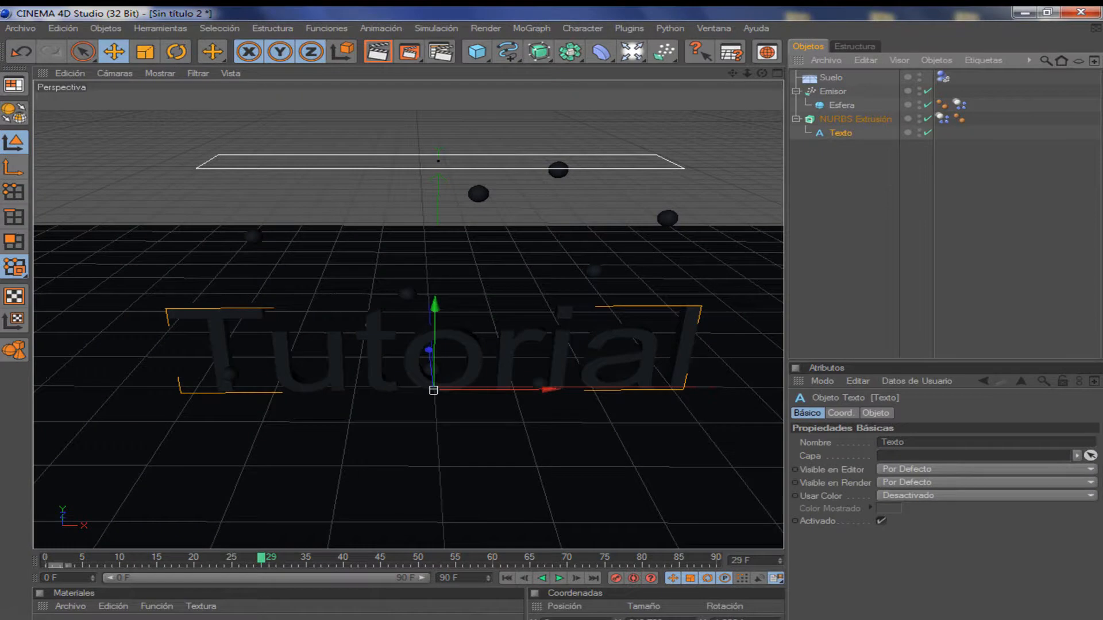
left_click(841, 413)
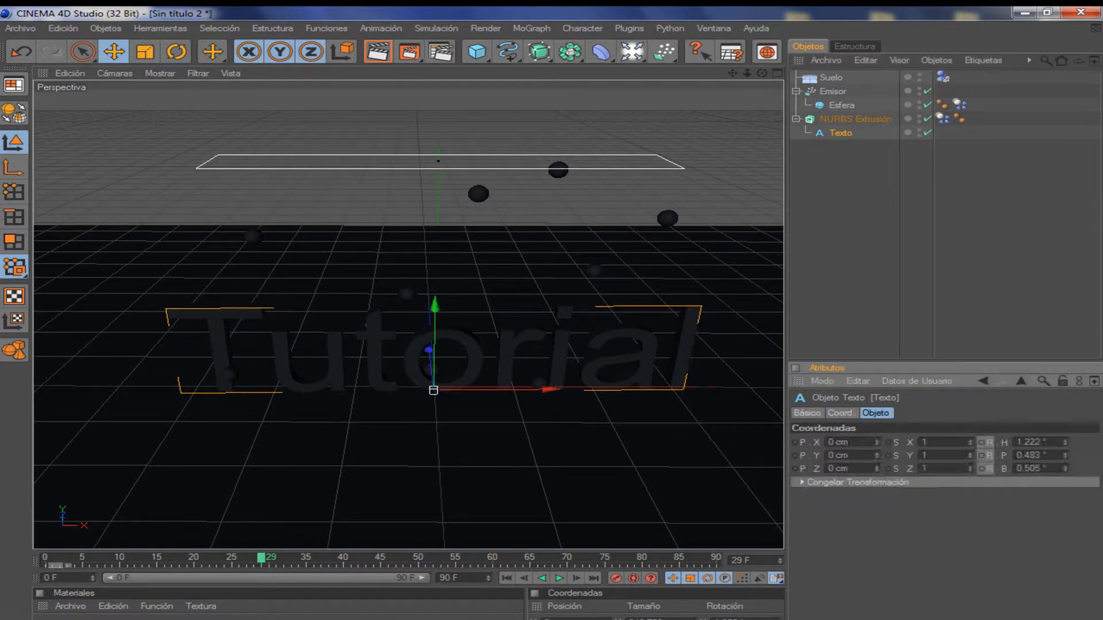
left_click(876, 413)
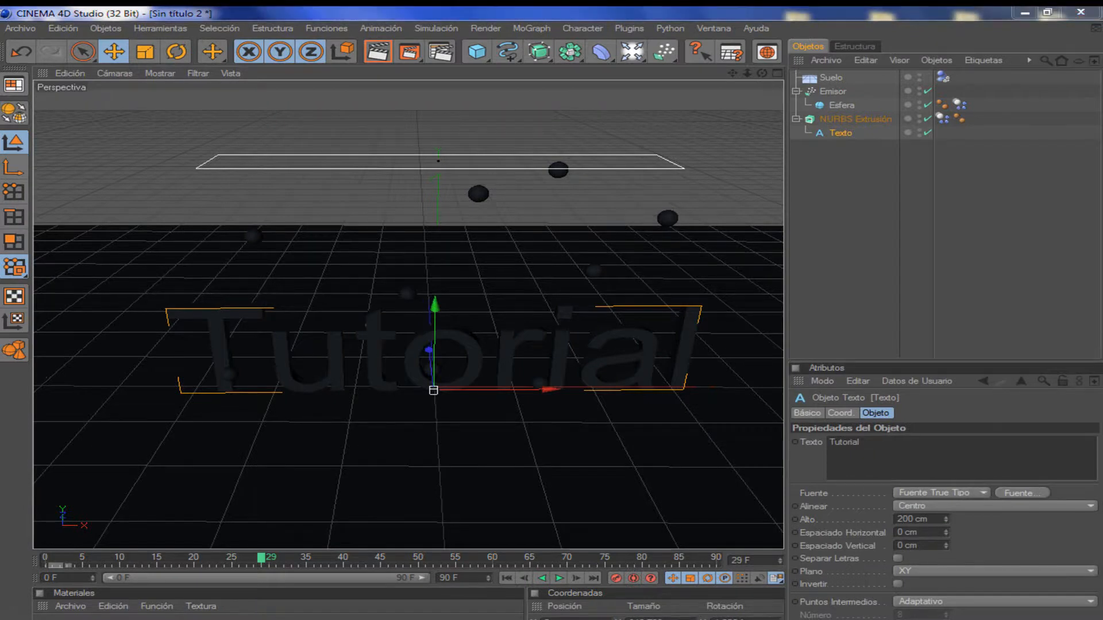
left_click(58, 192)
left_click(268, 397)
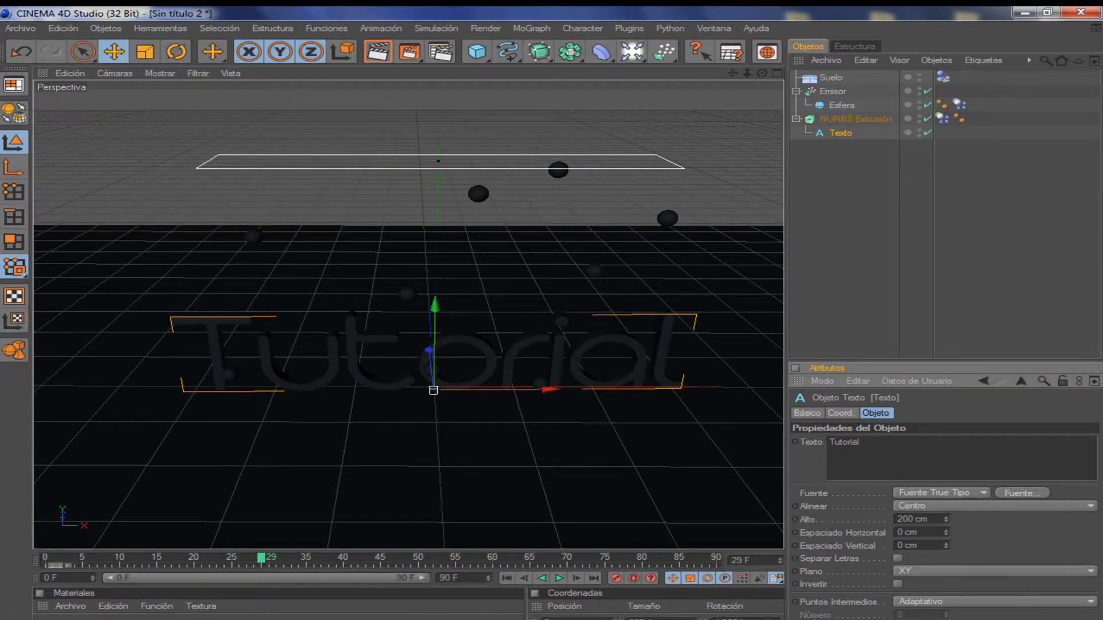
left_click(1022, 493)
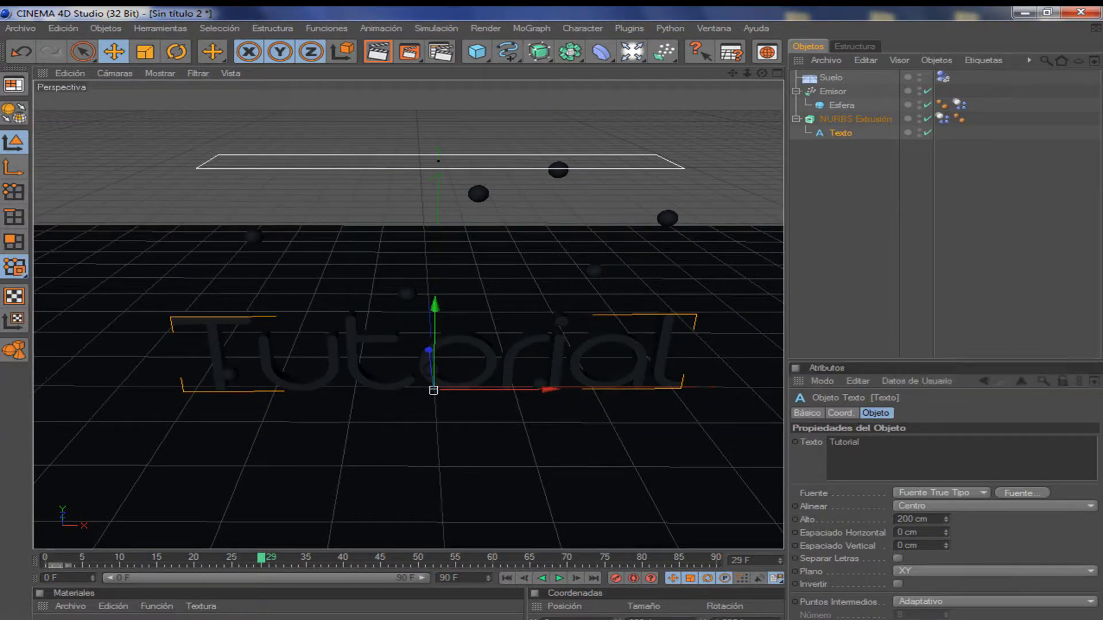
left_click(214, 205)
left_click(268, 397)
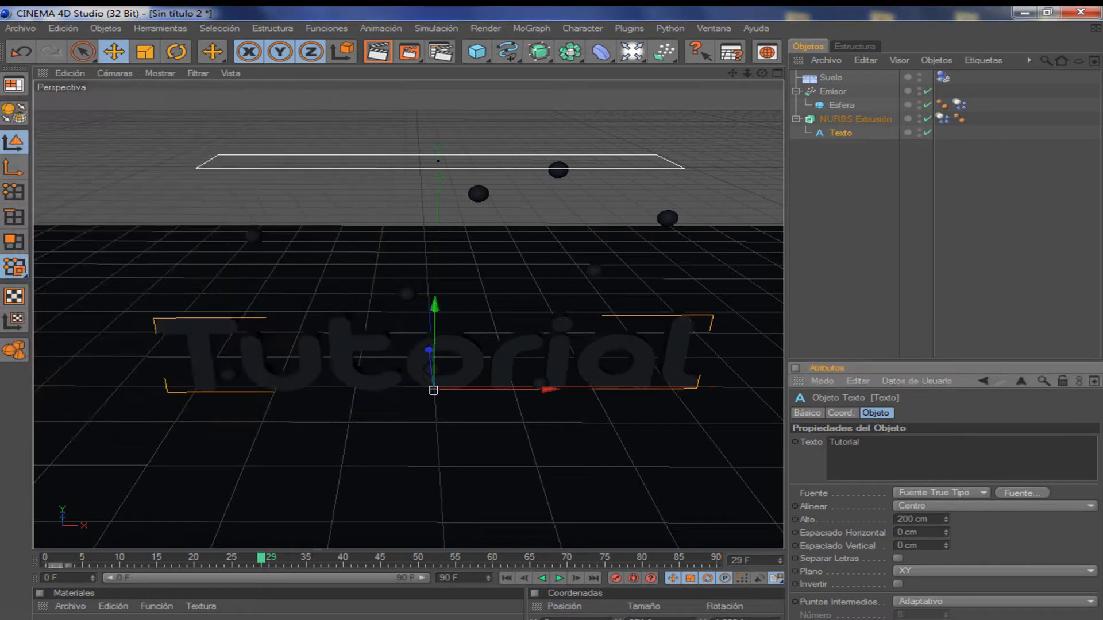
key("ctrl+shift+a")
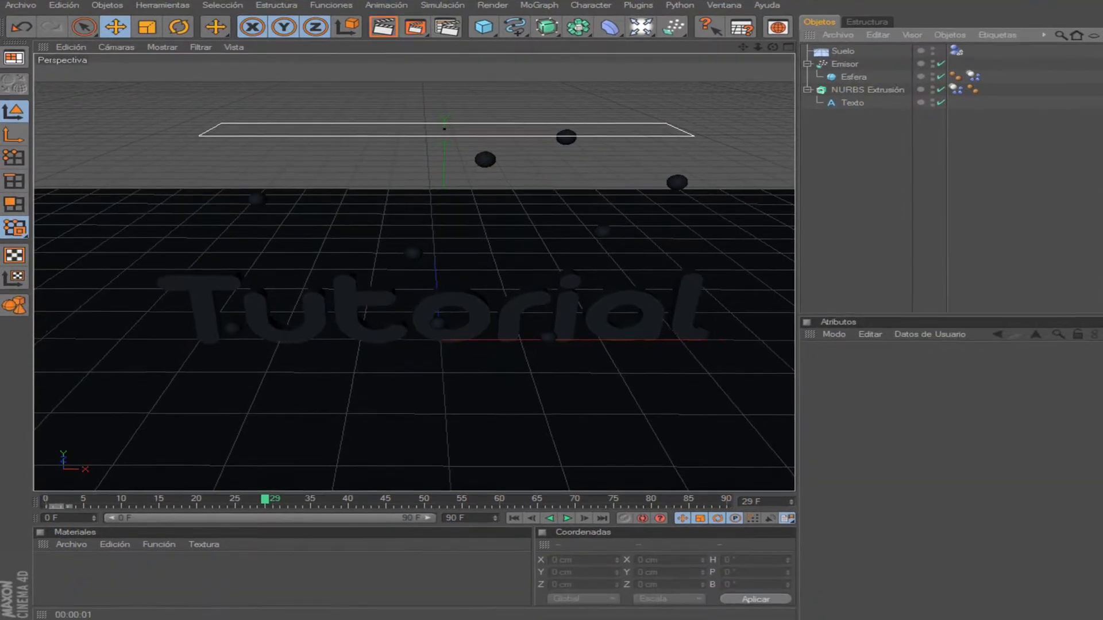
Step: Create two new materials
left_click(71, 544)
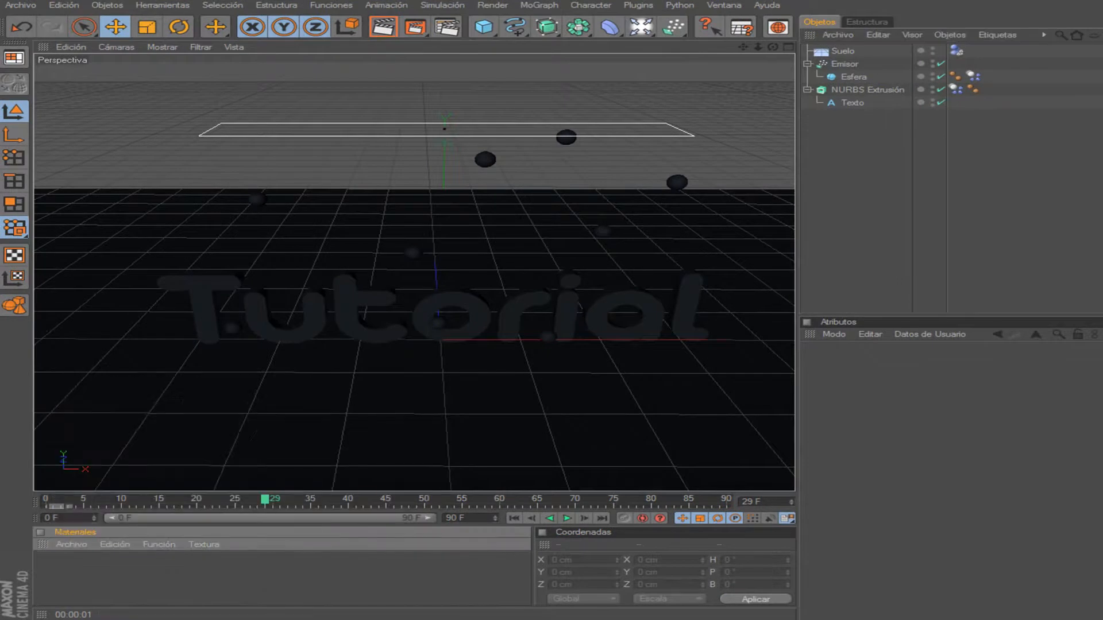
left_click(106, 392)
left_click(72, 544)
left_click(106, 392)
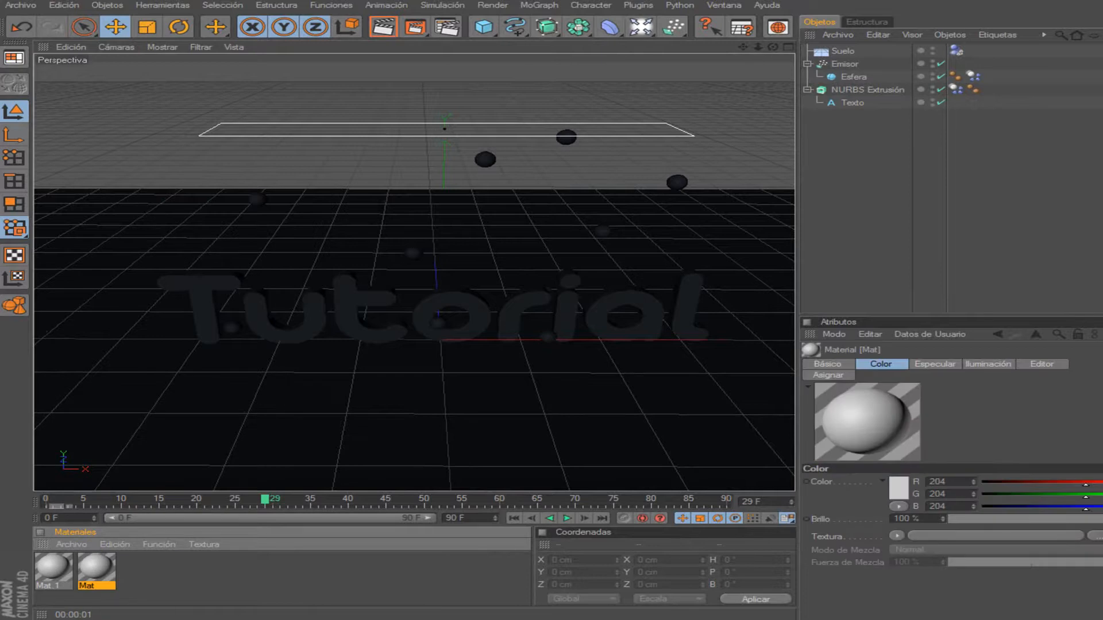
Step: Set the Color channel of the material Mat to cyan with R 0, G 255 and B 255
double_click(96, 568)
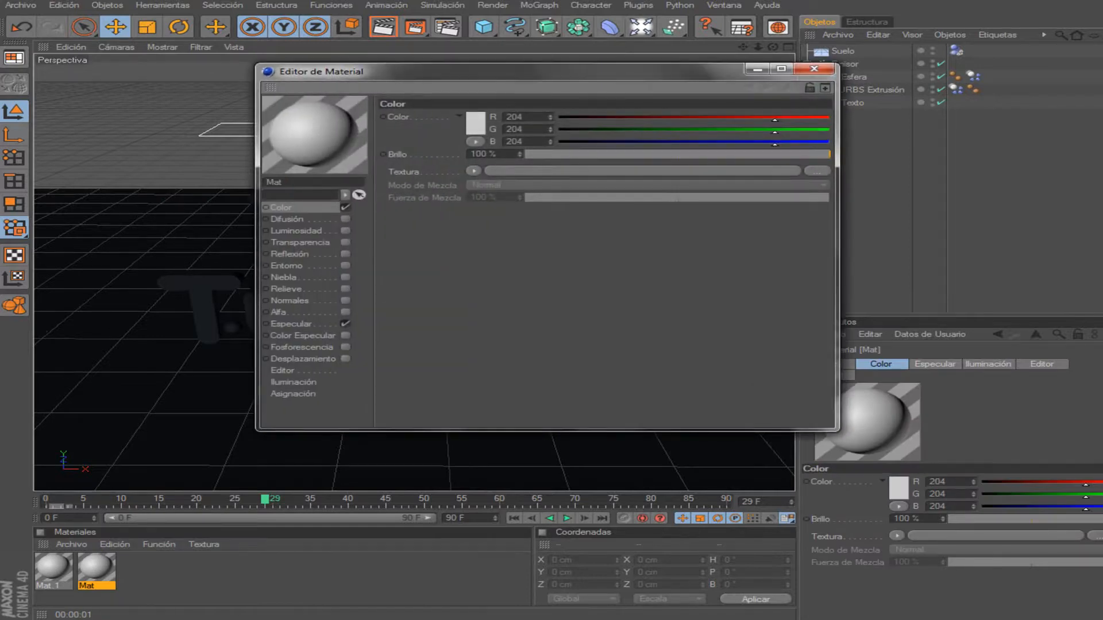
left_click(476, 122)
left_click(355, 95)
left_click(454, 115)
key("Return")
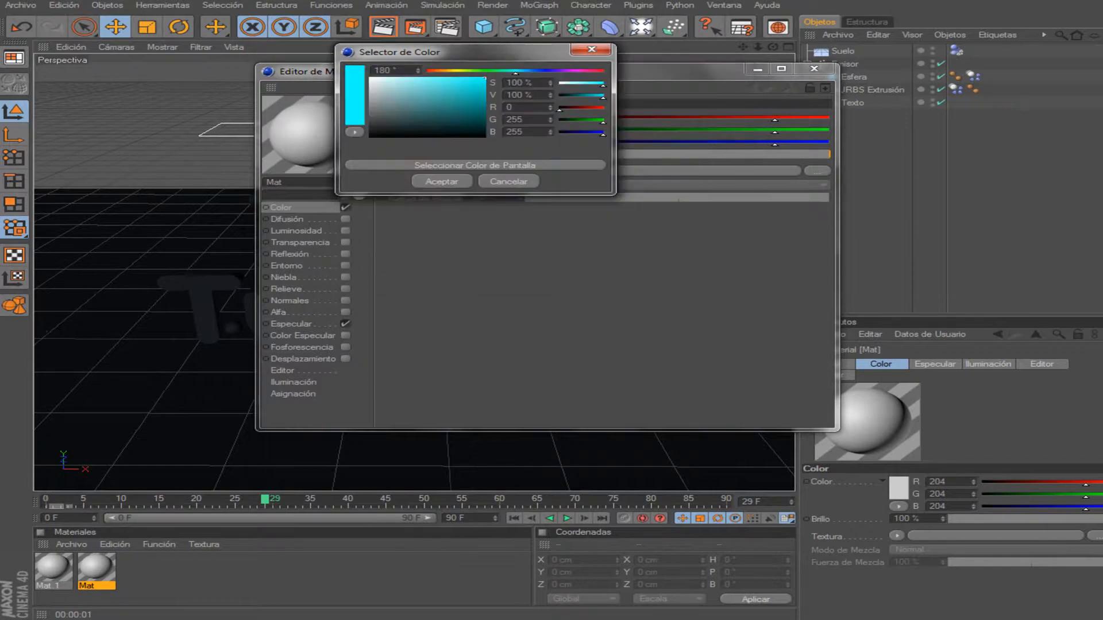
left_click(442, 181)
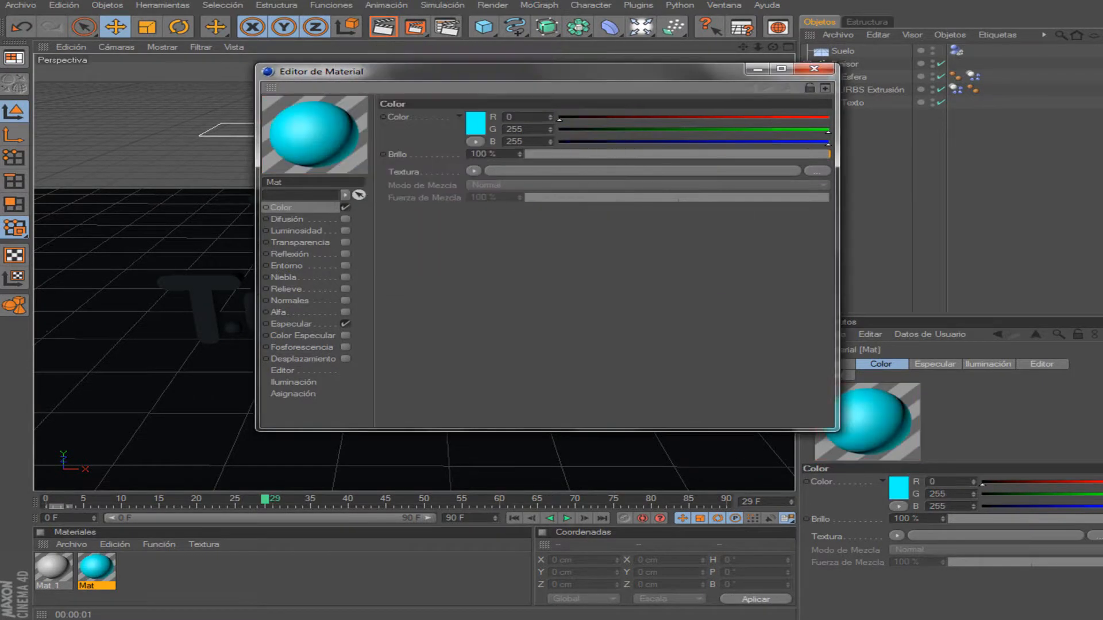
Step: Enable Luminosidad with Brillo 20 % and Reflexión with Brillo 10 % on the material Mat, and close its editor
left_click(345, 230)
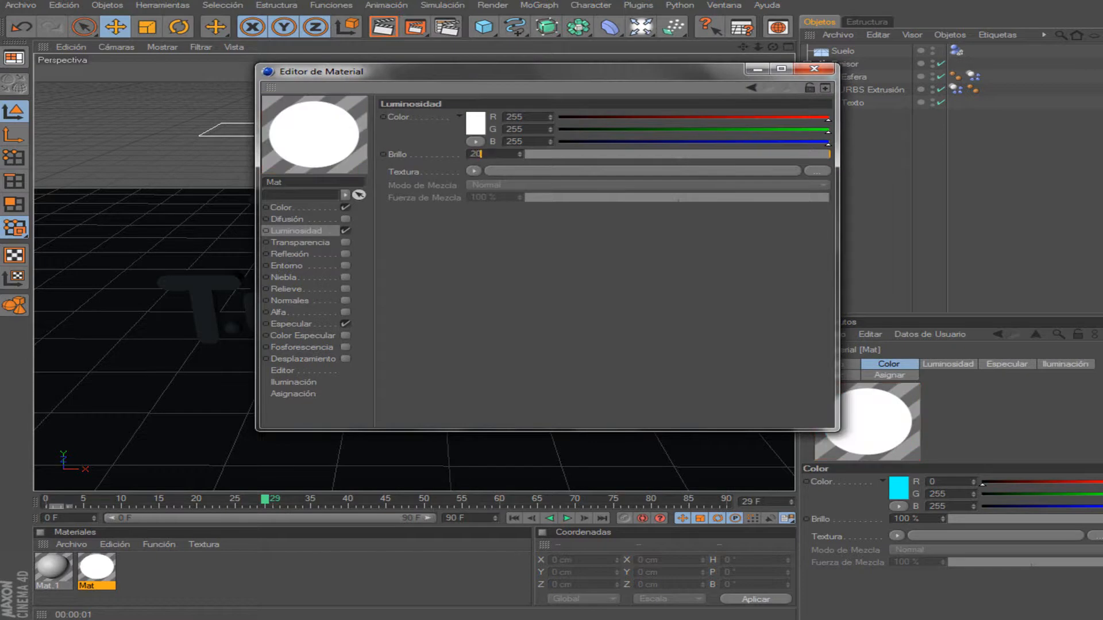
key("Return")
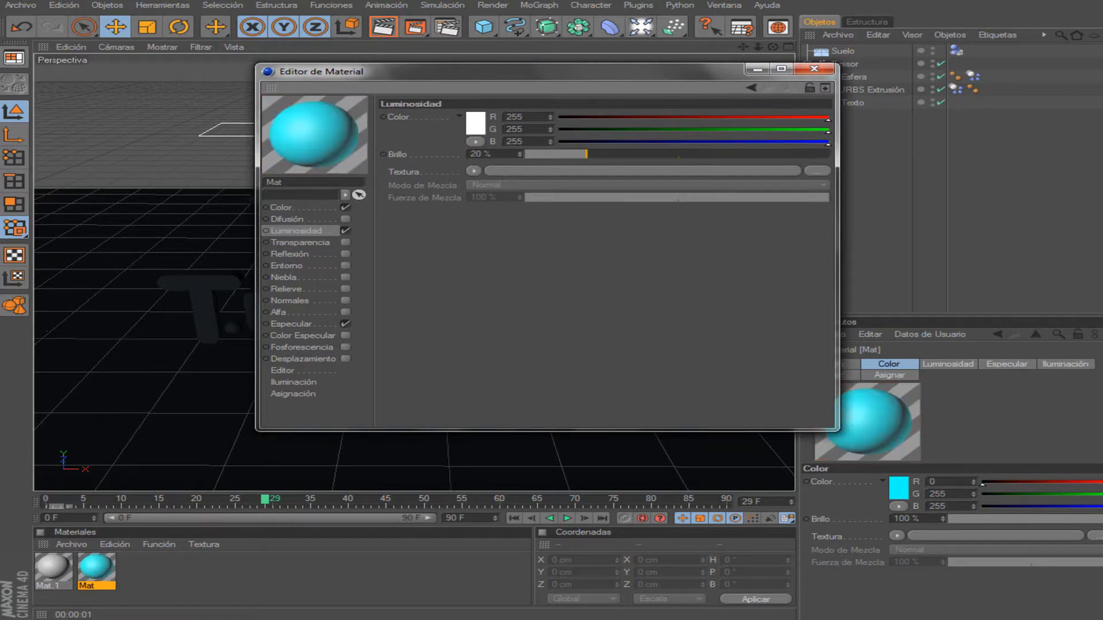
left_click(345, 254)
double_click(482, 154)
type("1")
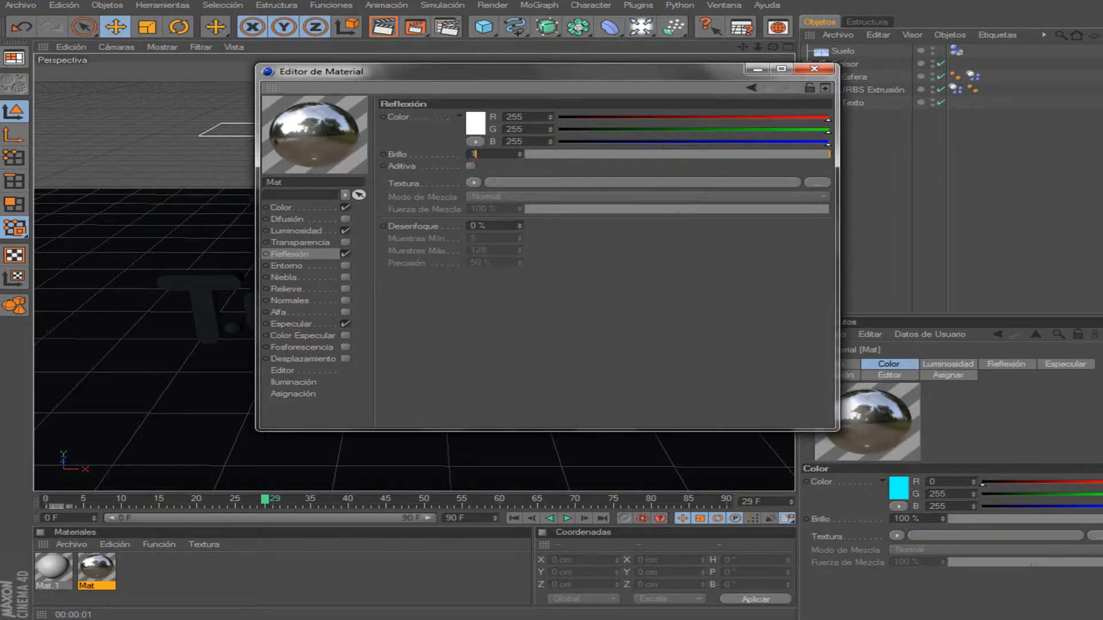
type("0")
key("Return")
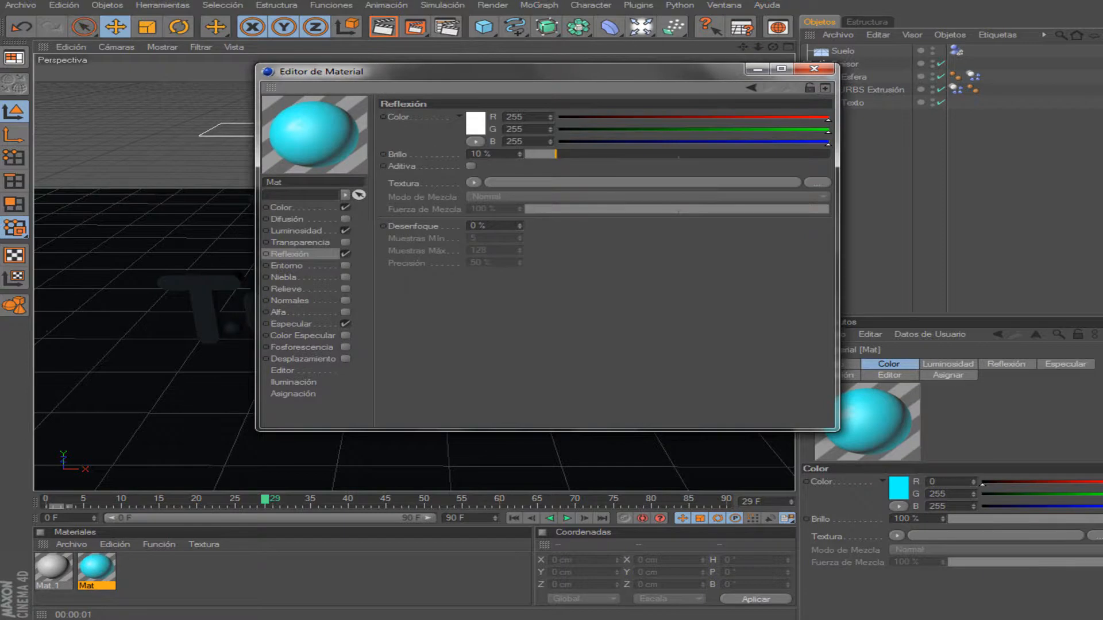
left_click(814, 68)
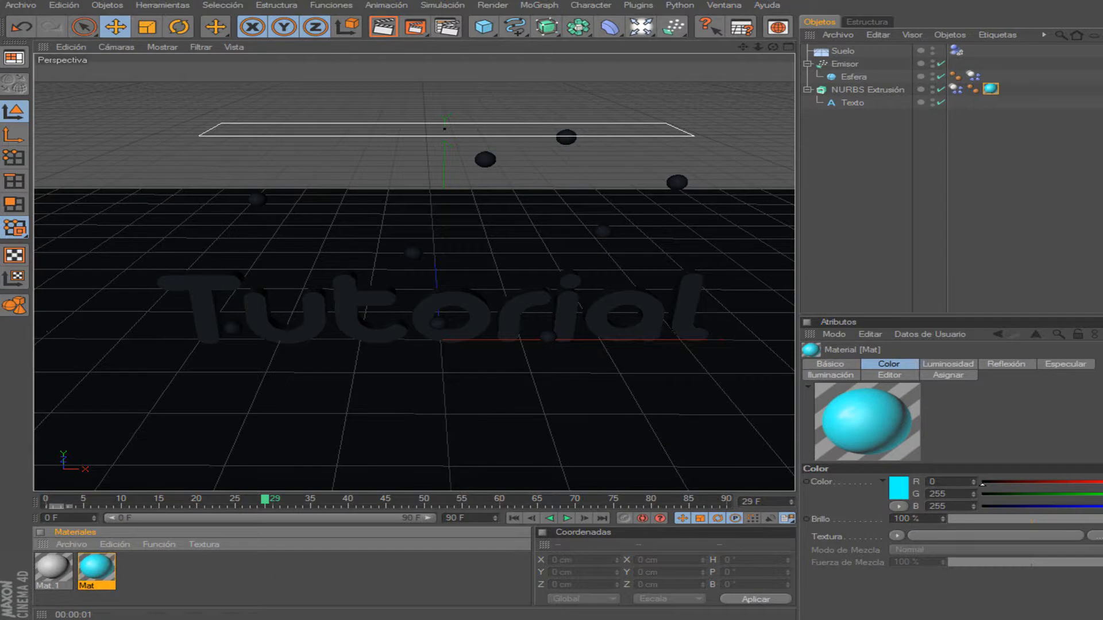
Step: Apply the cyan material Mat to the NURBS Extrusión text and render the perspective view
left_click_drag(96, 567, 368, 313)
left_click(382, 27)
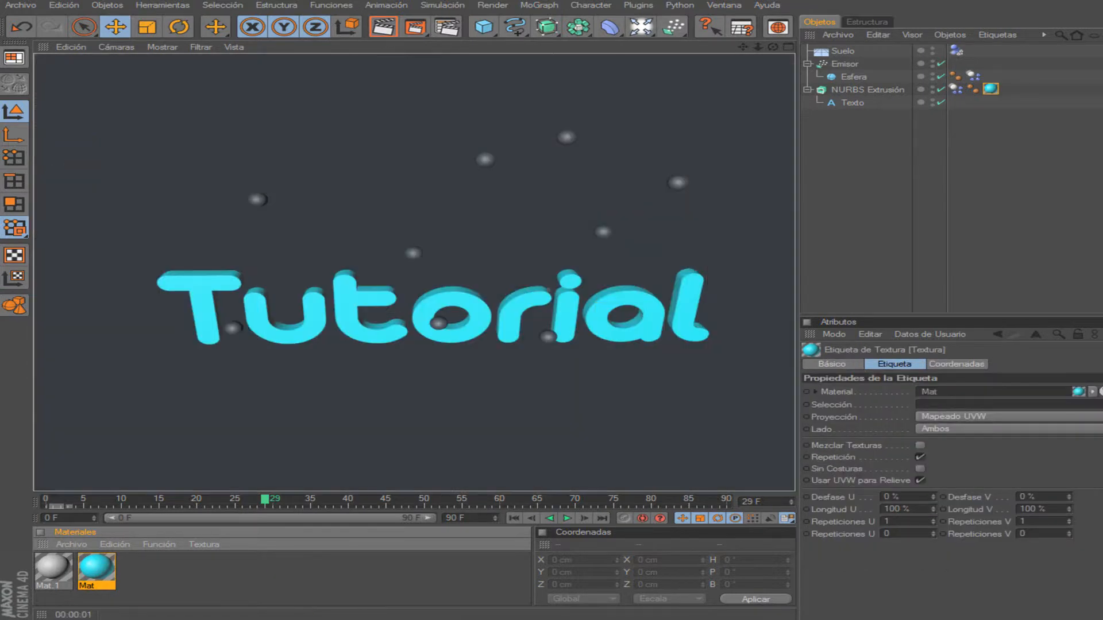
left_click(874, 173)
Step: Set the Reflexión color of Mat.1 to red with R 227, G 17 and B 17, and return to its Color channel
double_click(53, 568)
left_click(479, 125)
left_click(483, 88)
left_click(450, 187)
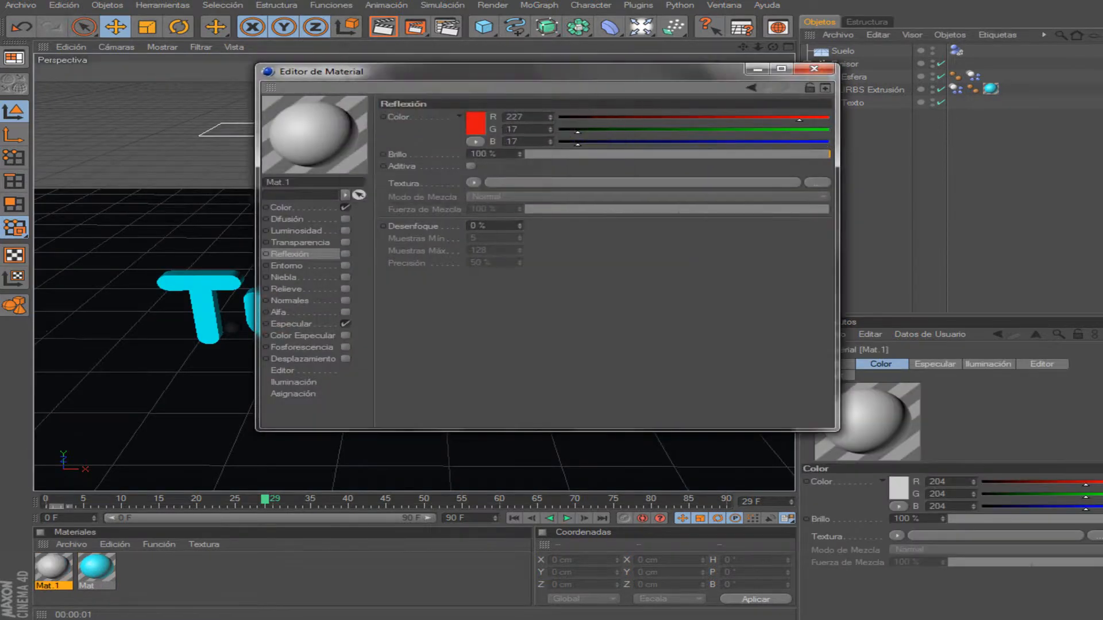
left_click(281, 207)
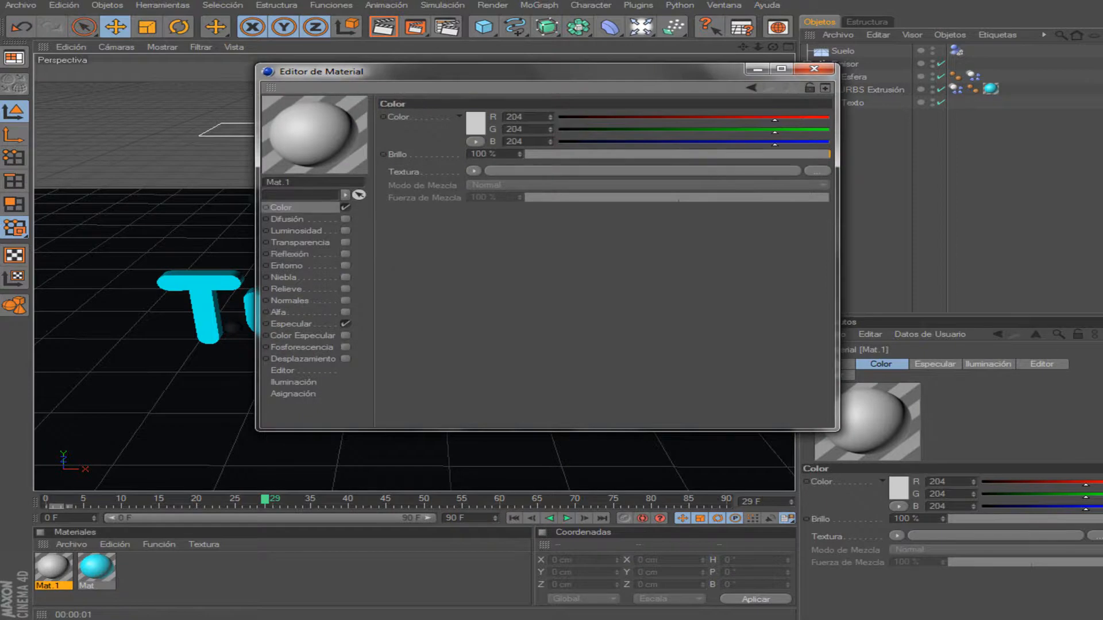
left_click(814, 69)
Step: Set the Color channel of Mat.1 to red with R 205, G 51 and B 51, and close the material editor
double_click(53, 568)
left_click(475, 122)
left_click(462, 89)
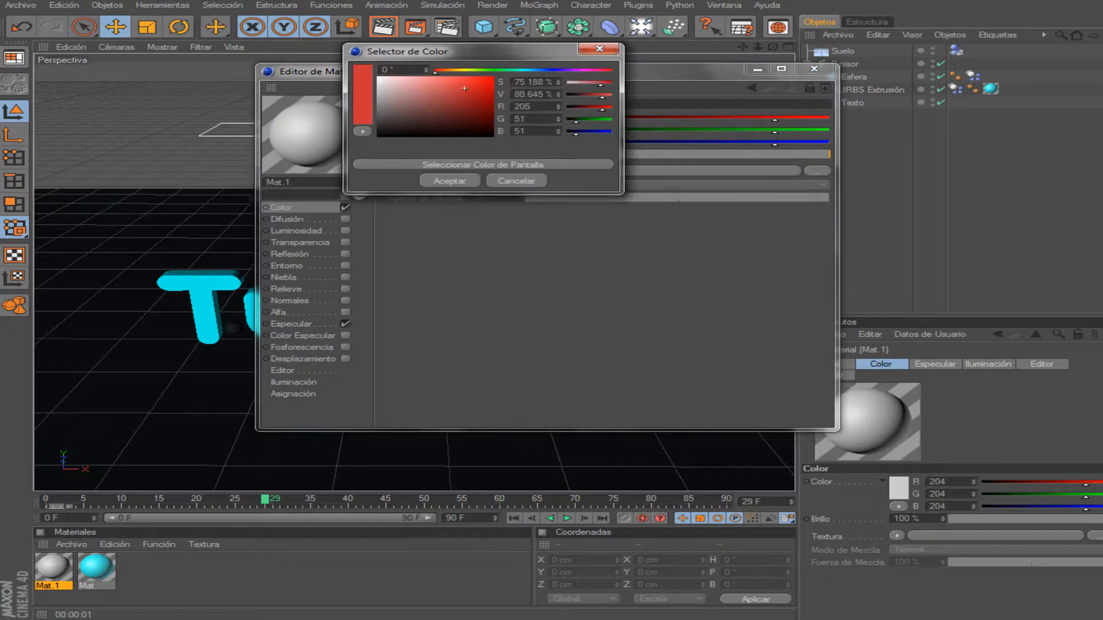
left_click(449, 181)
left_click(814, 69)
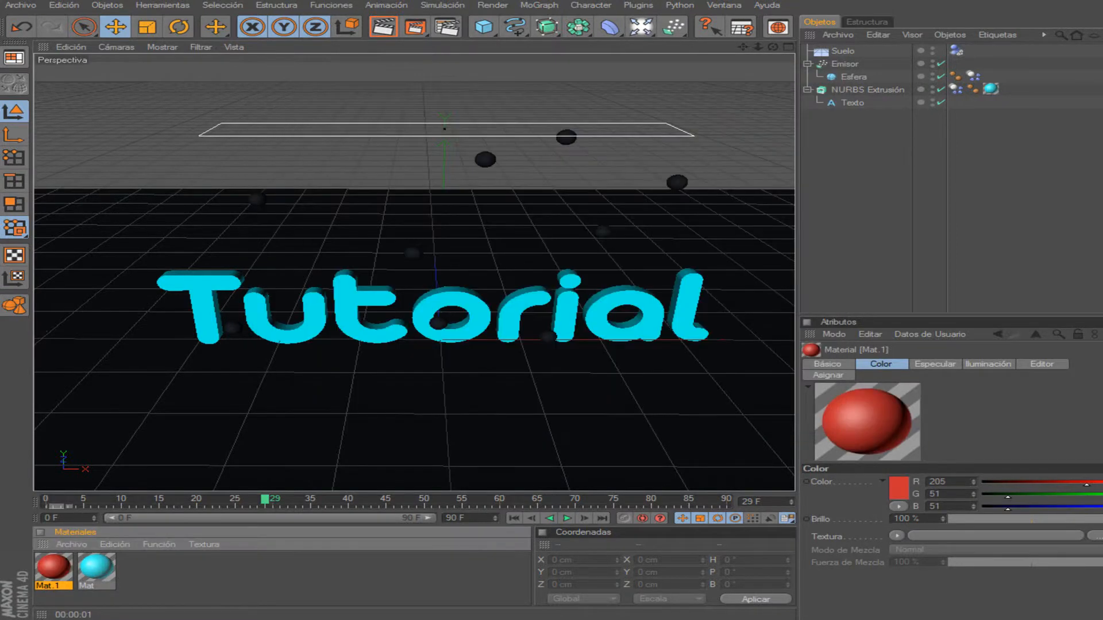
Step: Apply the red Mat.1 material to the Emisor and check it in a render and in playback up to frame 57
left_click_drag(53, 568, 845, 64)
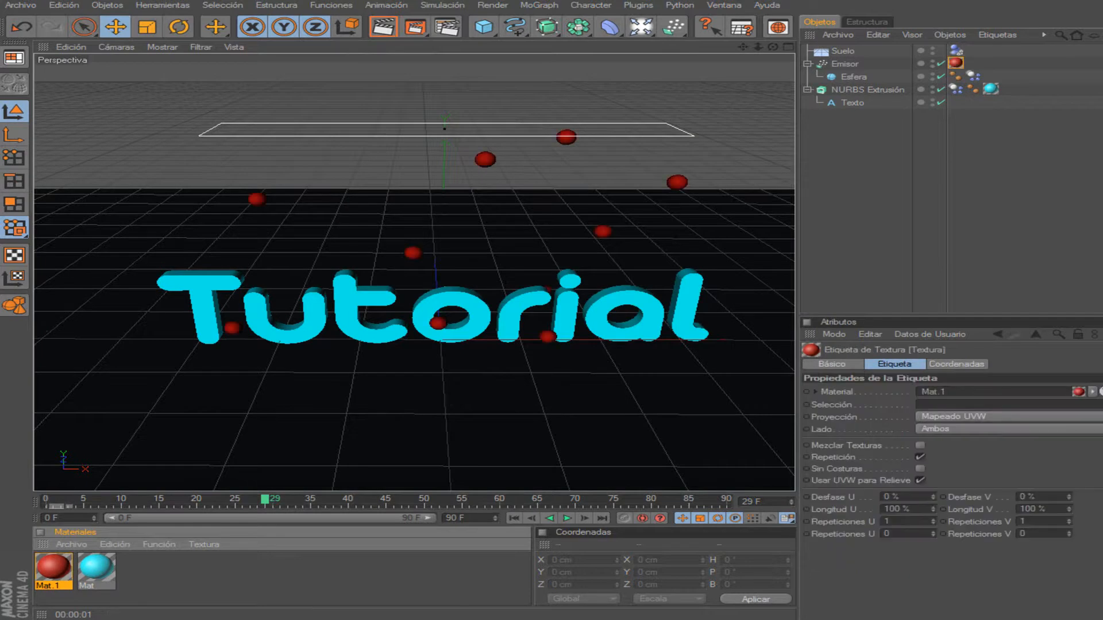
left_click(384, 26)
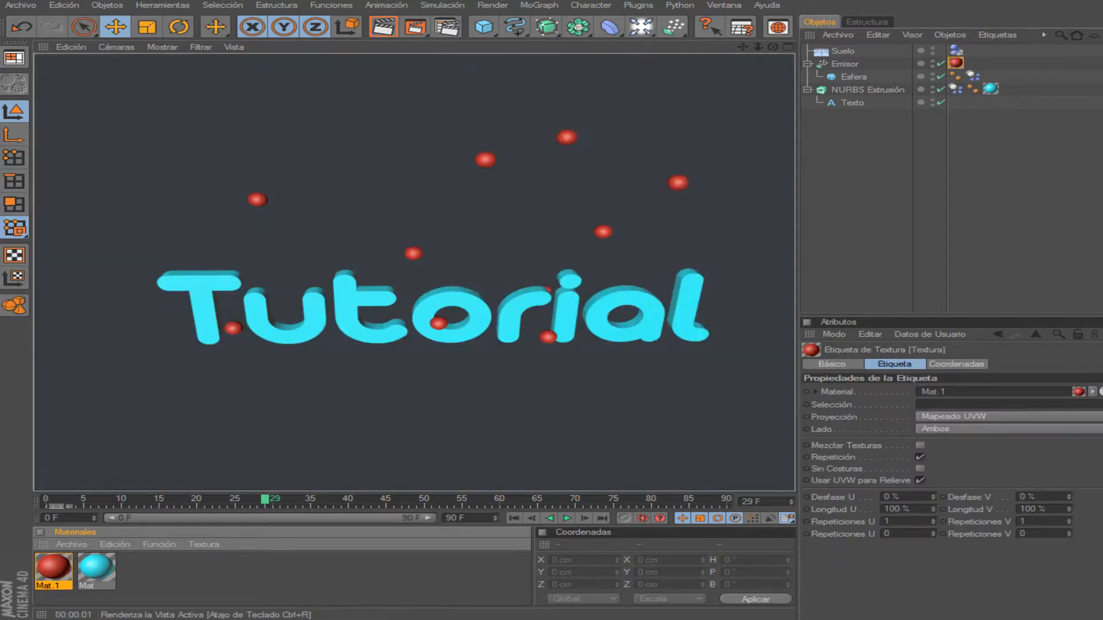
left_click(567, 518)
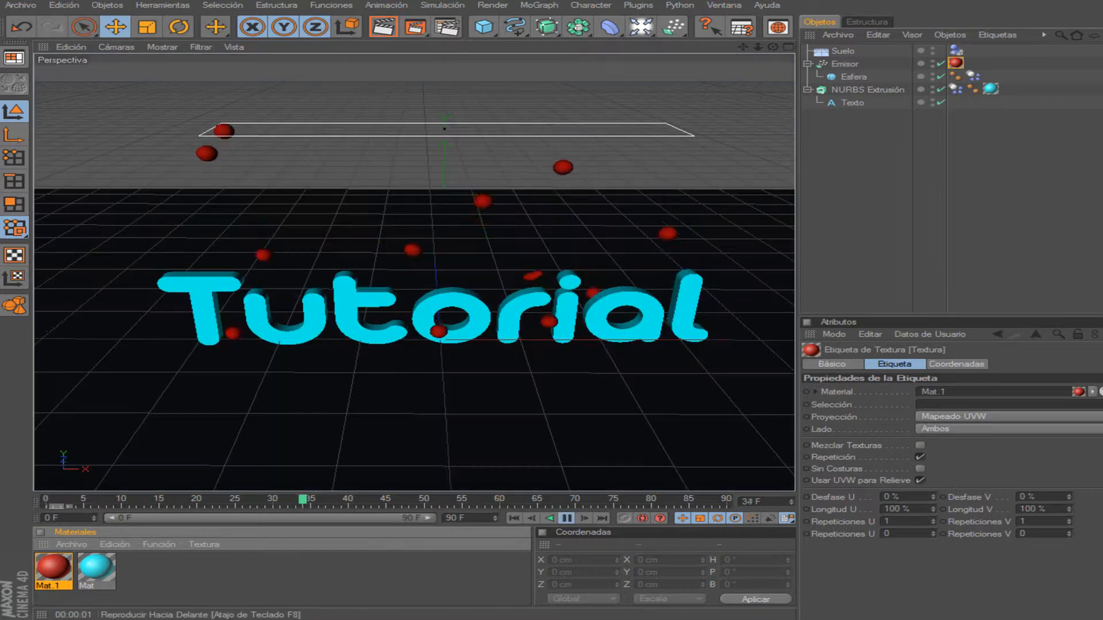
left_click(567, 519)
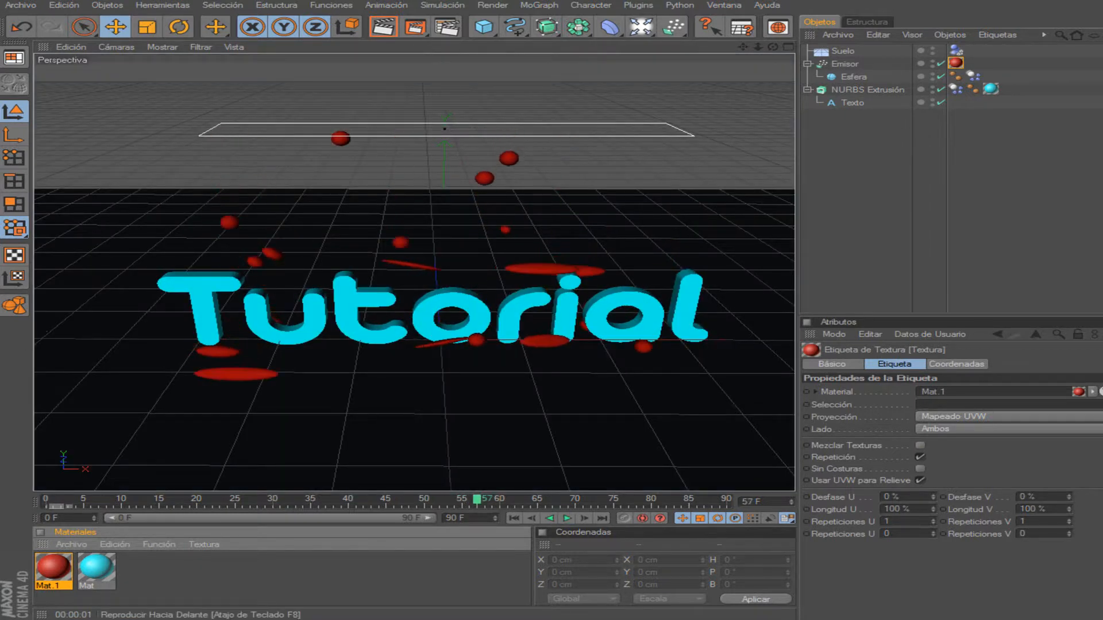
Step: Set Fricción to 0 % in the Esfera's dynamics tag and replay the animation from the start to frame 54
left_click(853, 76)
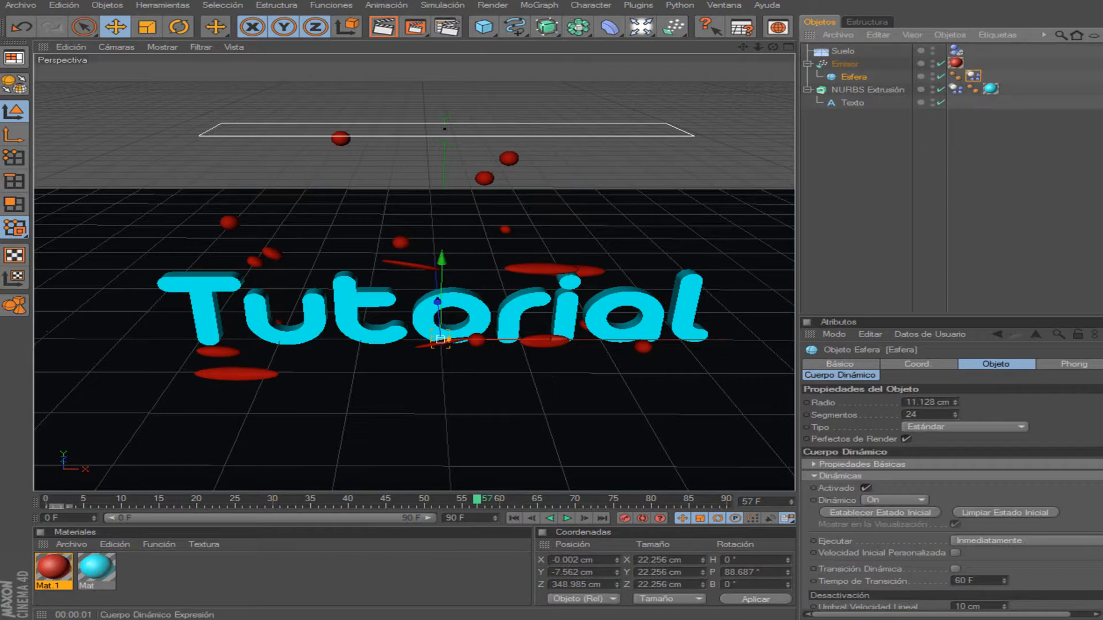
left_click(973, 76)
left_click_drag(988, 509, 966, 508)
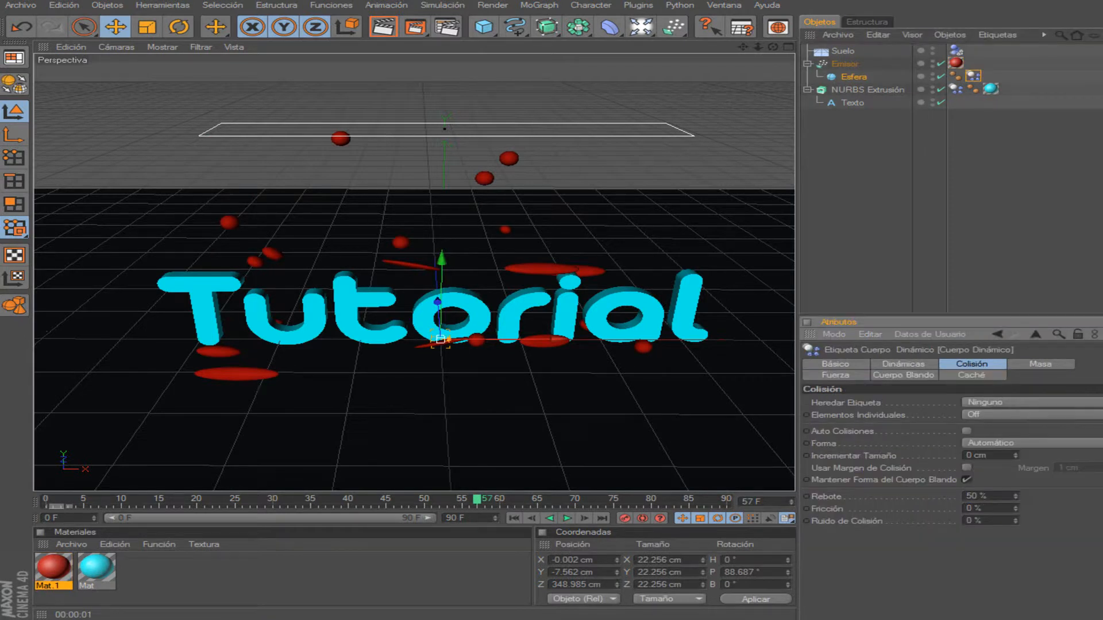
key("shift+f")
key("F8")
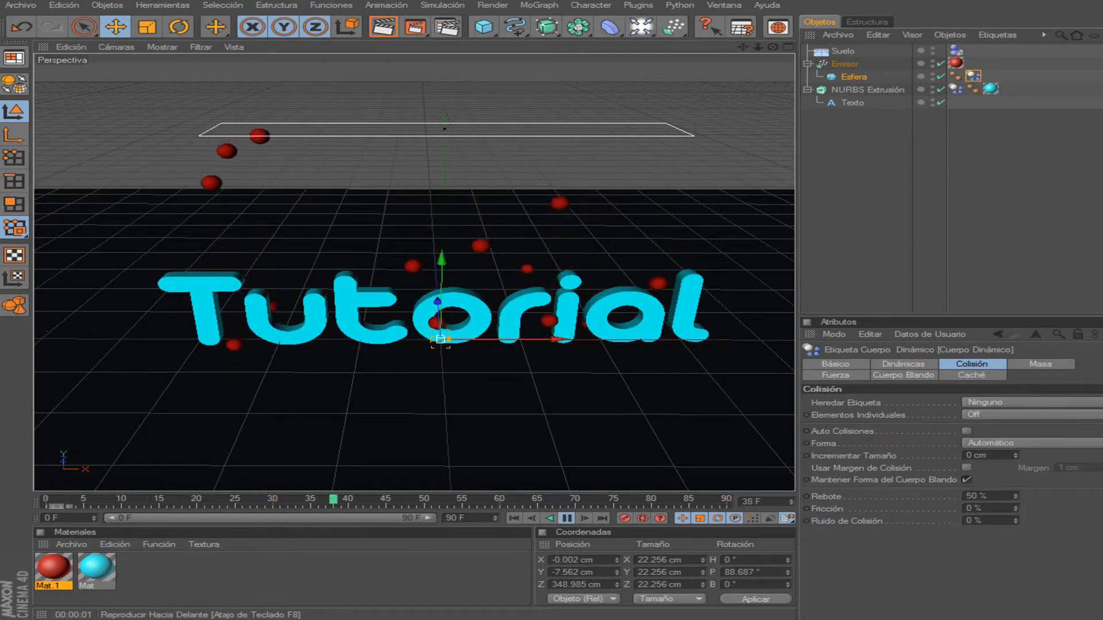
key("F8")
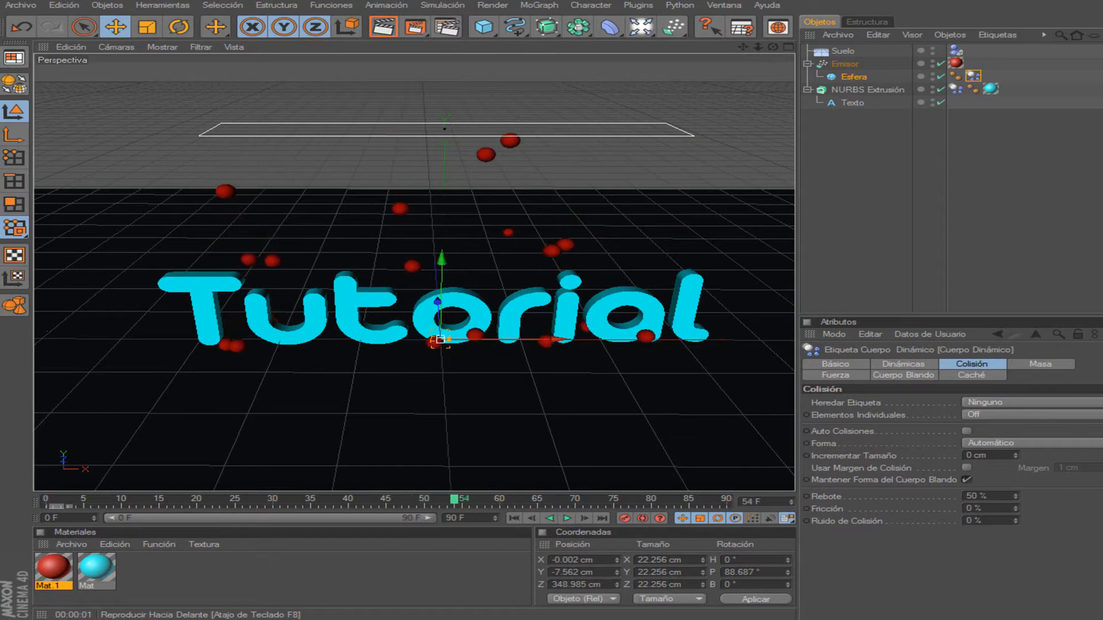
Step: Scale the Esfera uniformly up to about 35 cm and clear the object selection
left_click(854, 76)
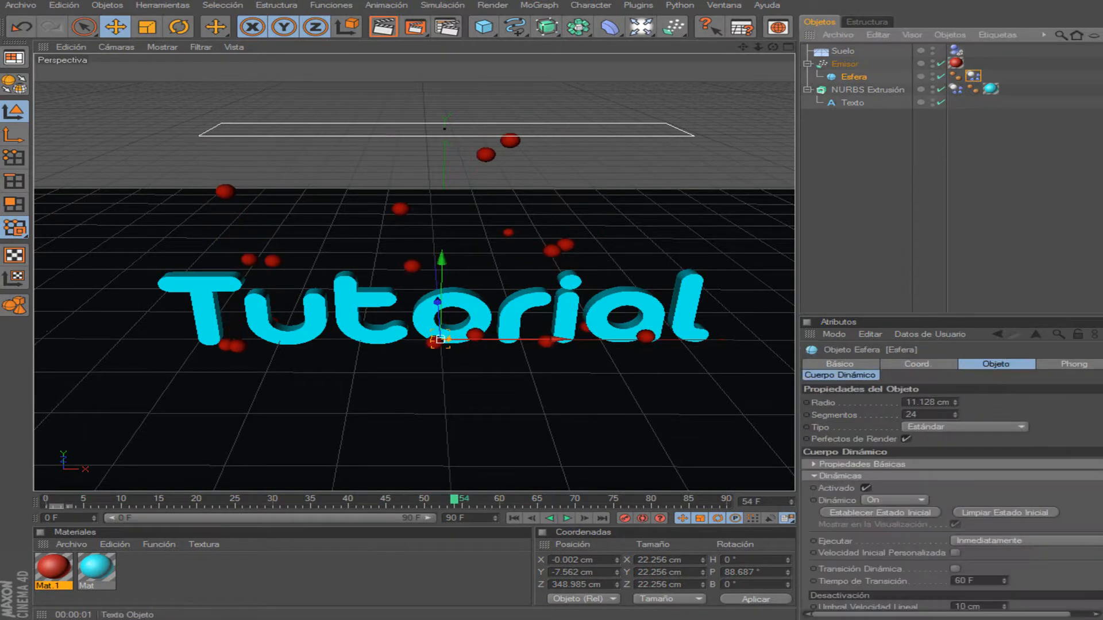
left_click(146, 27)
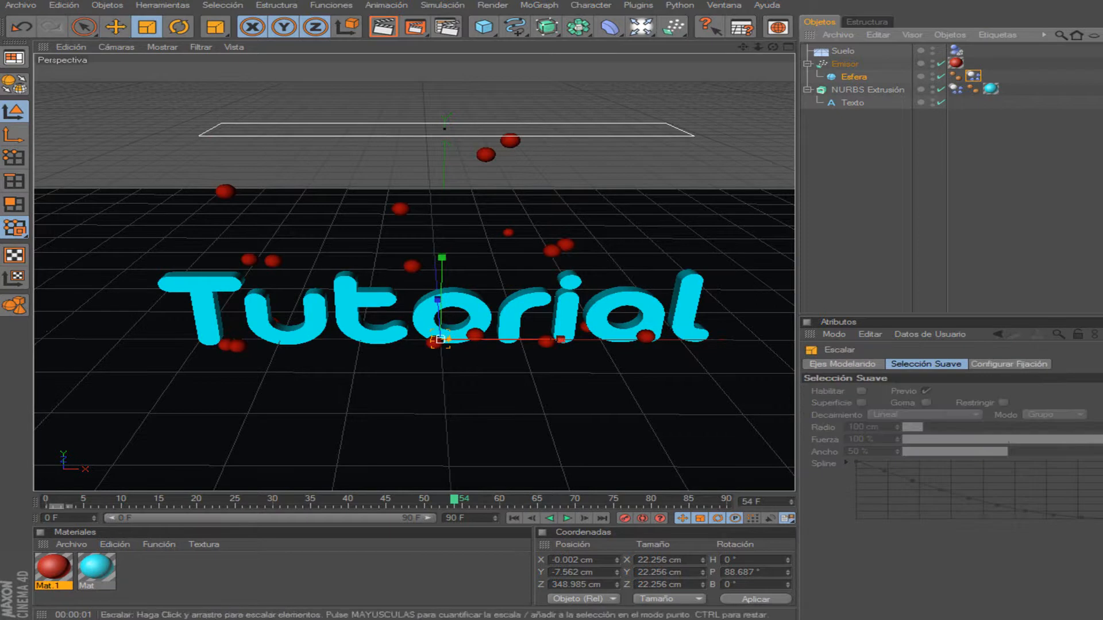
left_click_drag(560, 339, 621, 340)
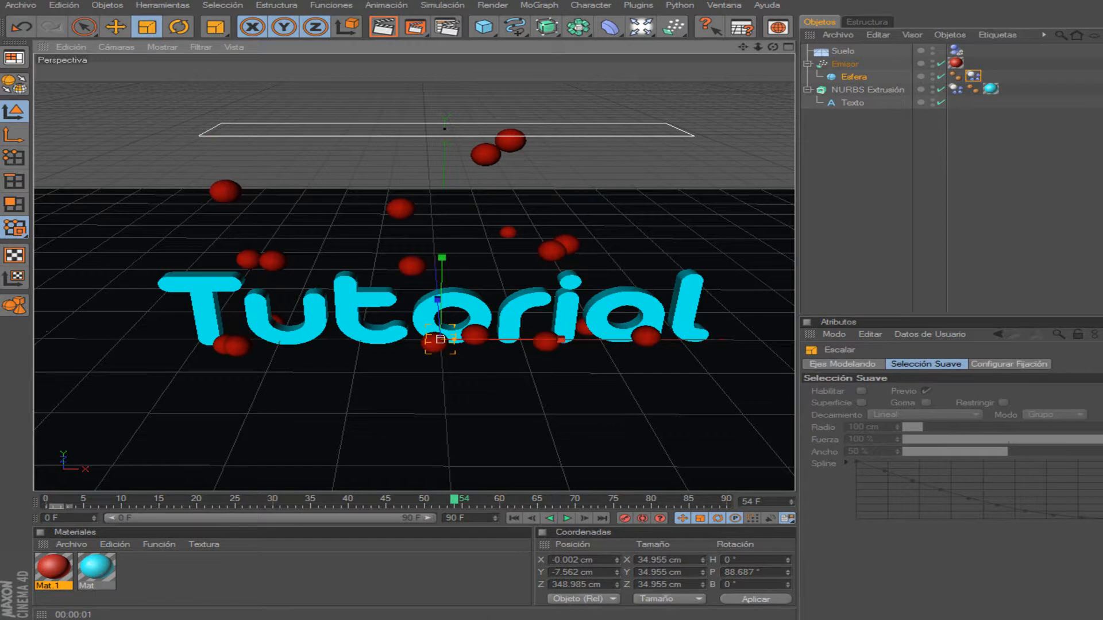
left_click(862, 172)
Step: Replay the animation from the start with the enlarged spheres and return it to frame 0
key("shift+f")
key("F8")
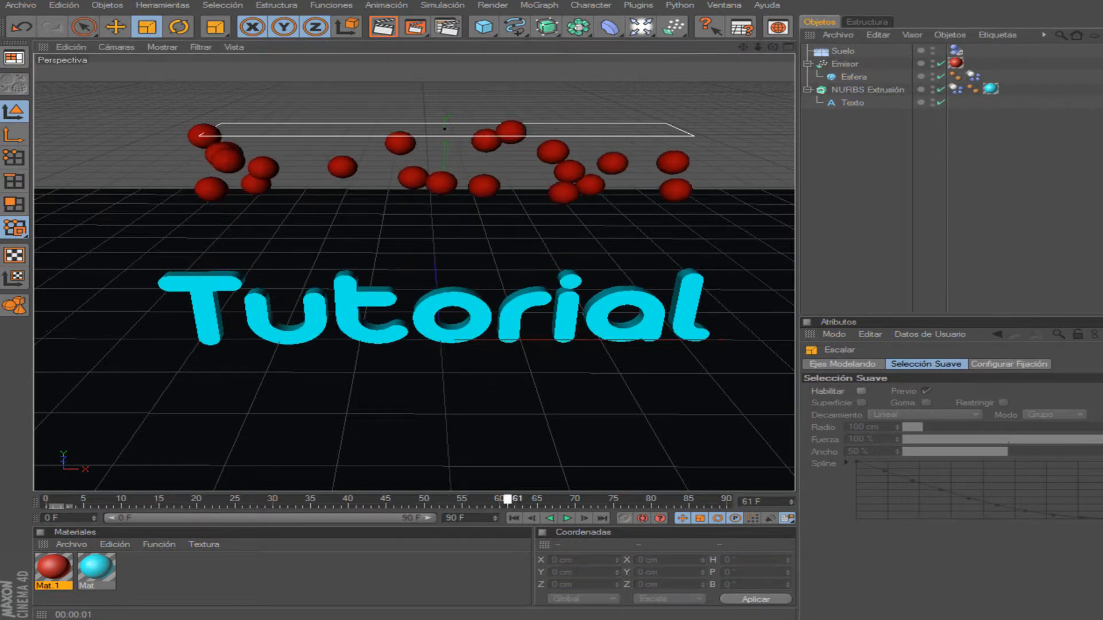
key("shift+f")
left_click_drag(547, 26, 574, 115)
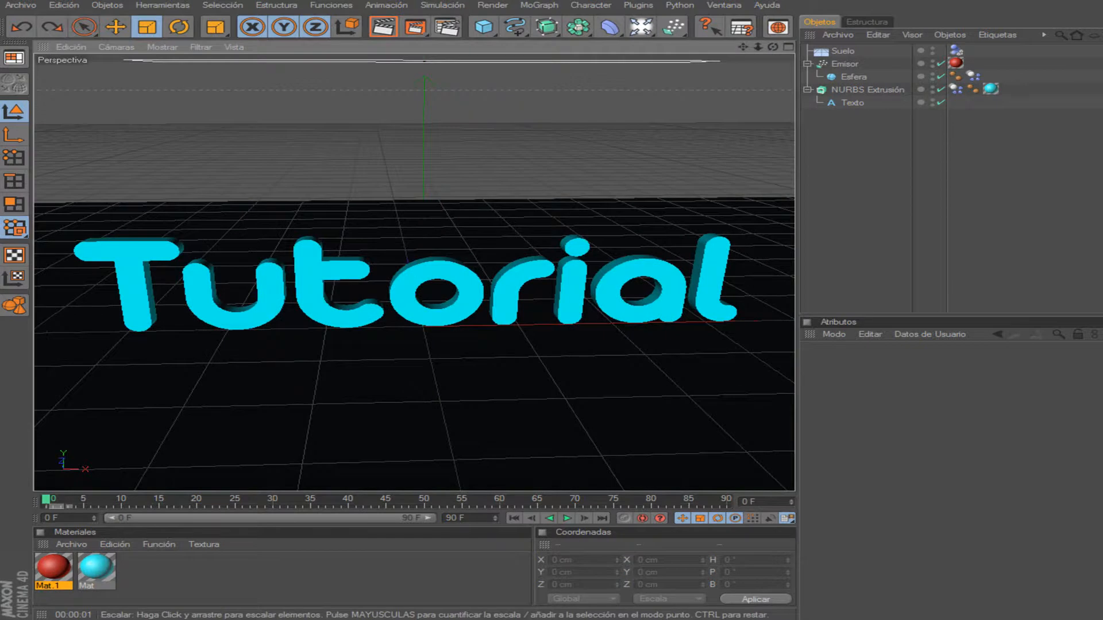
Step: In the render settings, set the regular image's save path to a file named Tutorial on the Escritorio
left_click(493, 5)
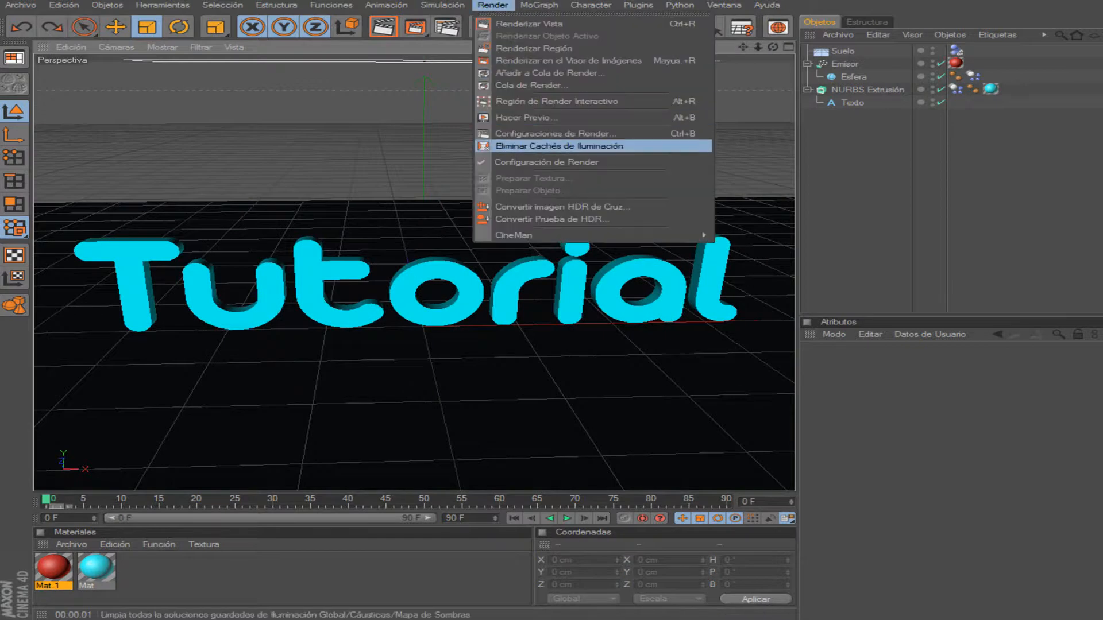
left_click(554, 134)
left_click_drag(517, 35, 749, 232)
left_click(616, 294)
left_click_drag(666, 232, 569, 235)
left_click(509, 292)
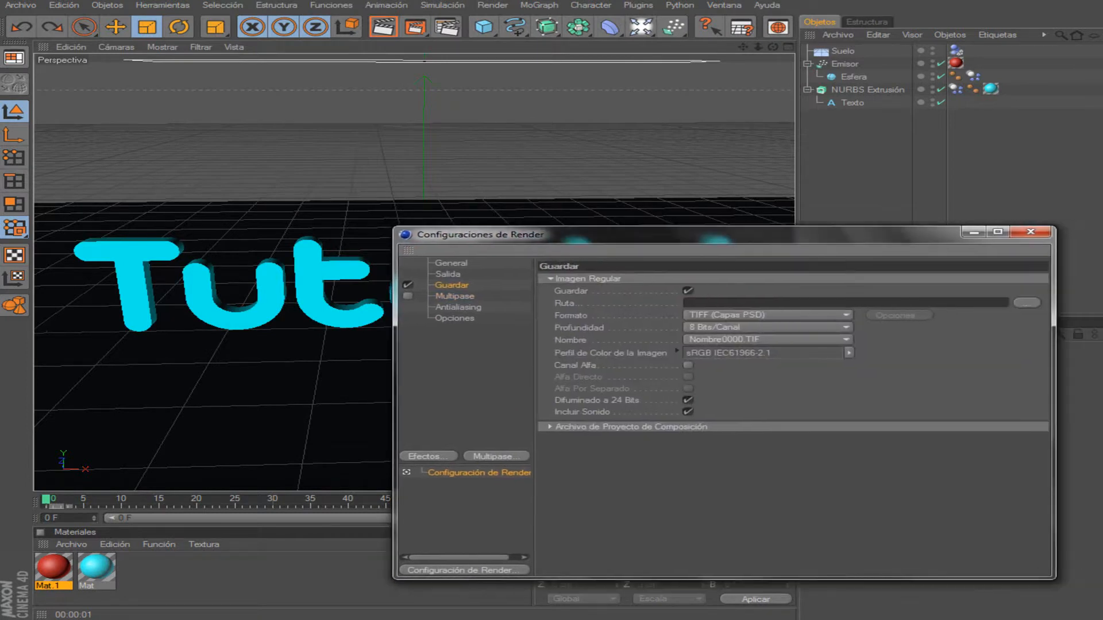
left_click(1026, 303)
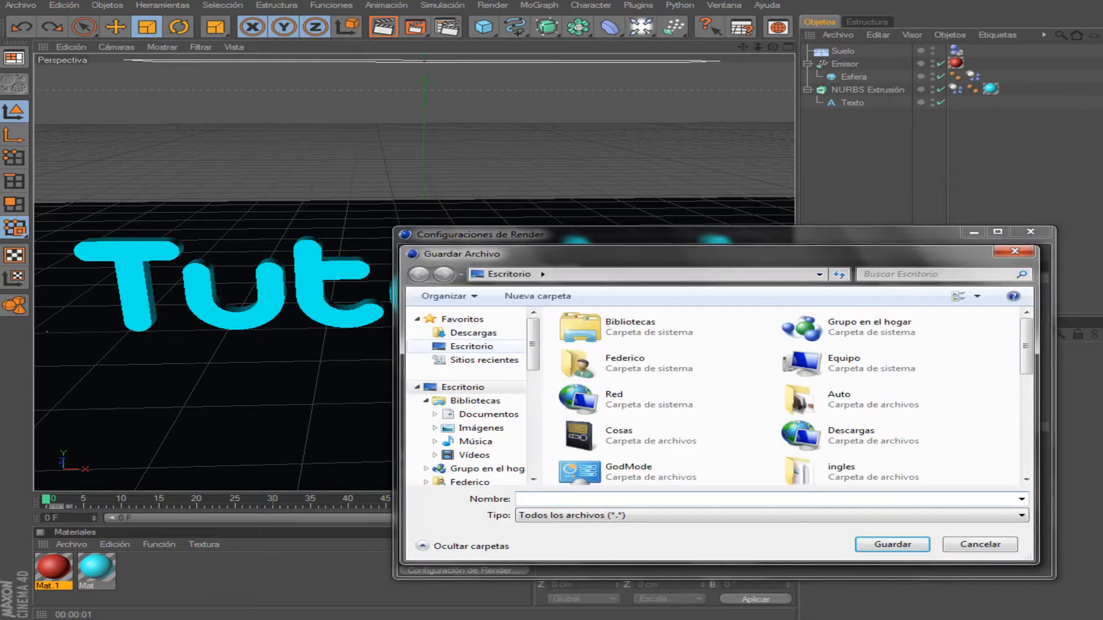
type("Tutorial")
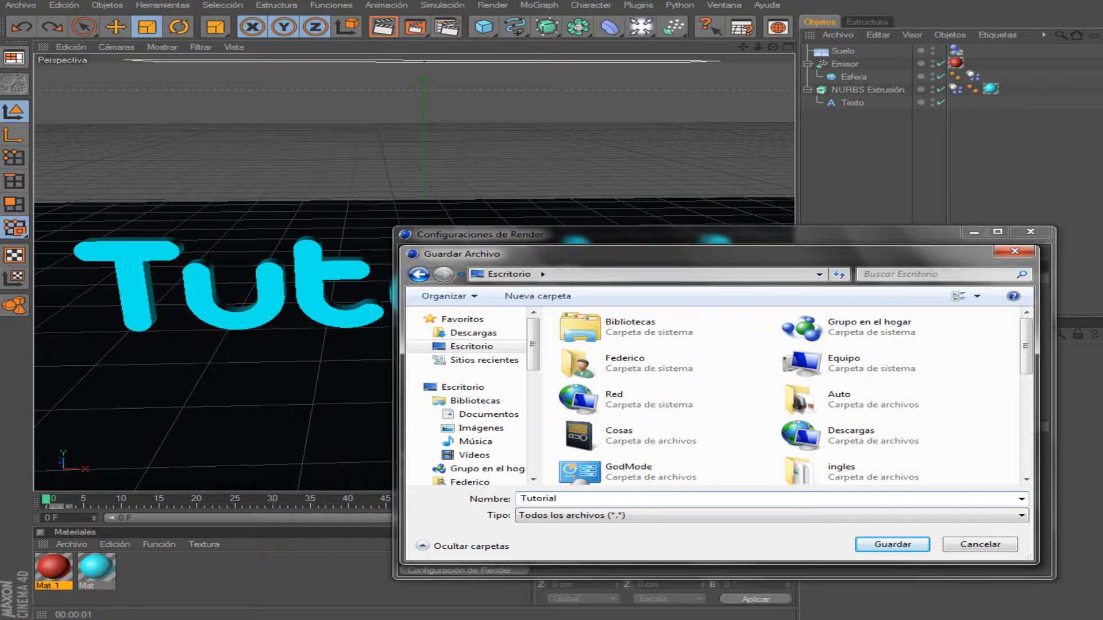
left_click(893, 545)
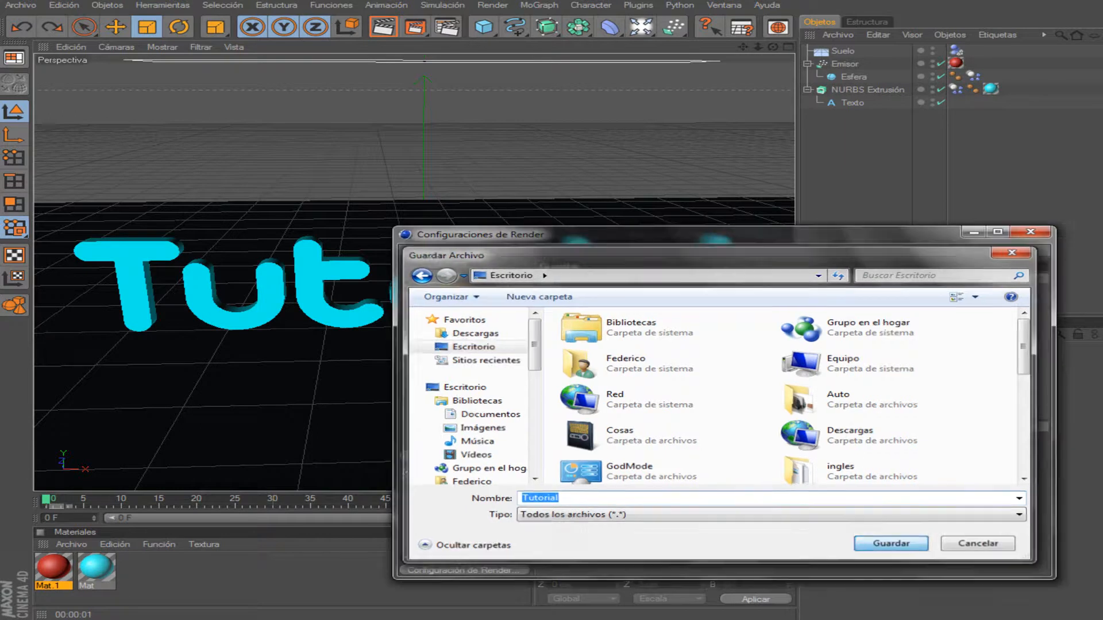
Step: Set the render output format to Película AVI and choose a video compressor in its options
left_click(767, 315)
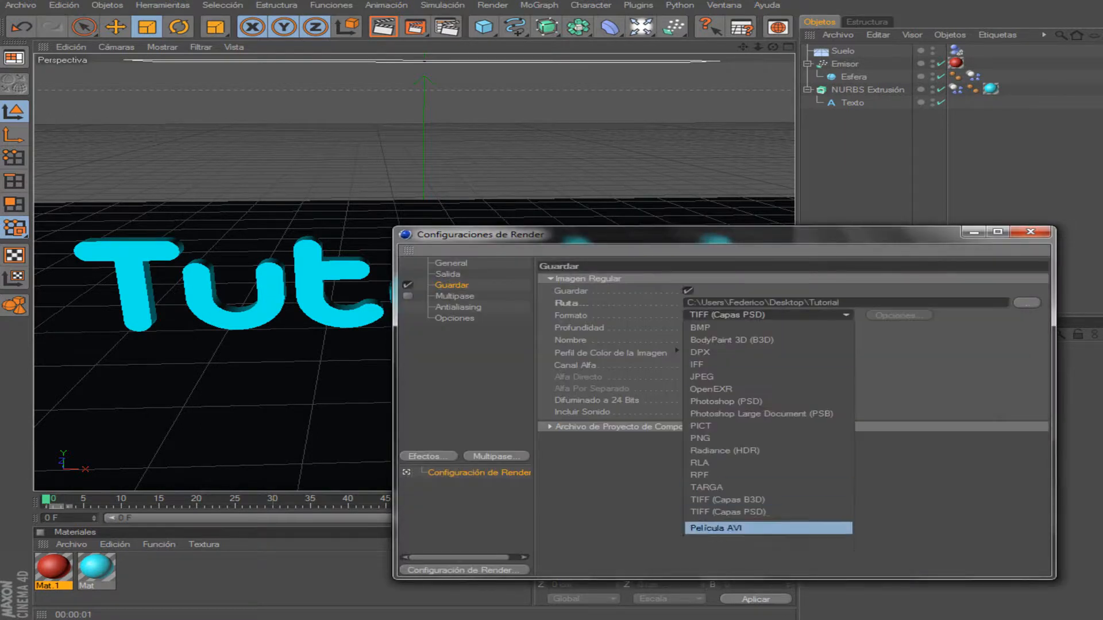
left_click(713, 528)
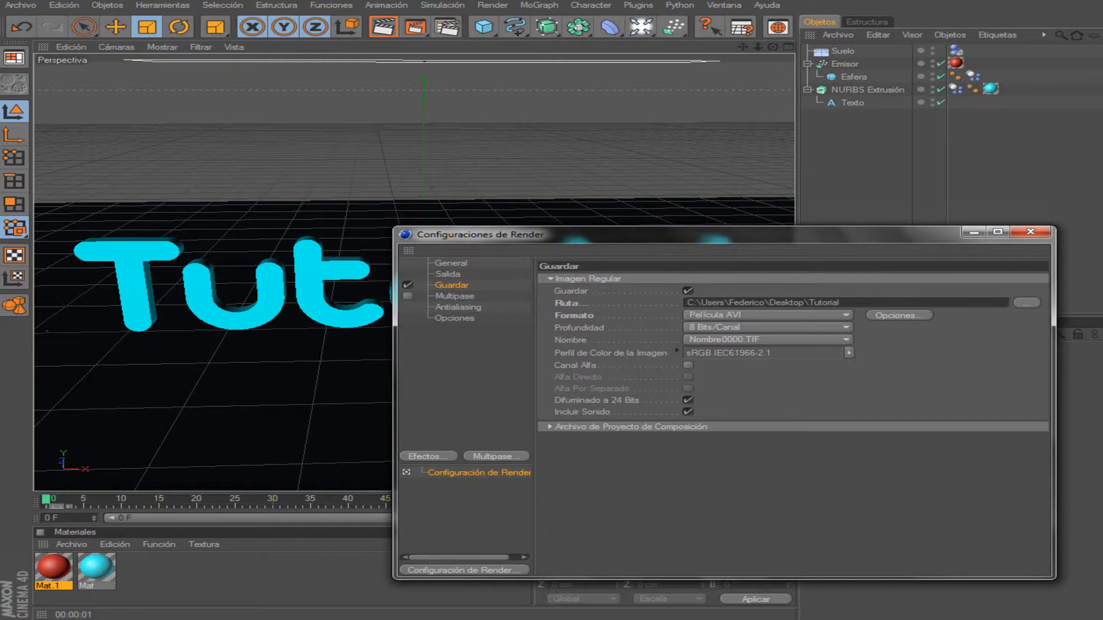
left_click(898, 316)
left_click(556, 301)
left_click_drag(557, 324, 558, 345)
left_click(486, 354)
left_click(660, 286)
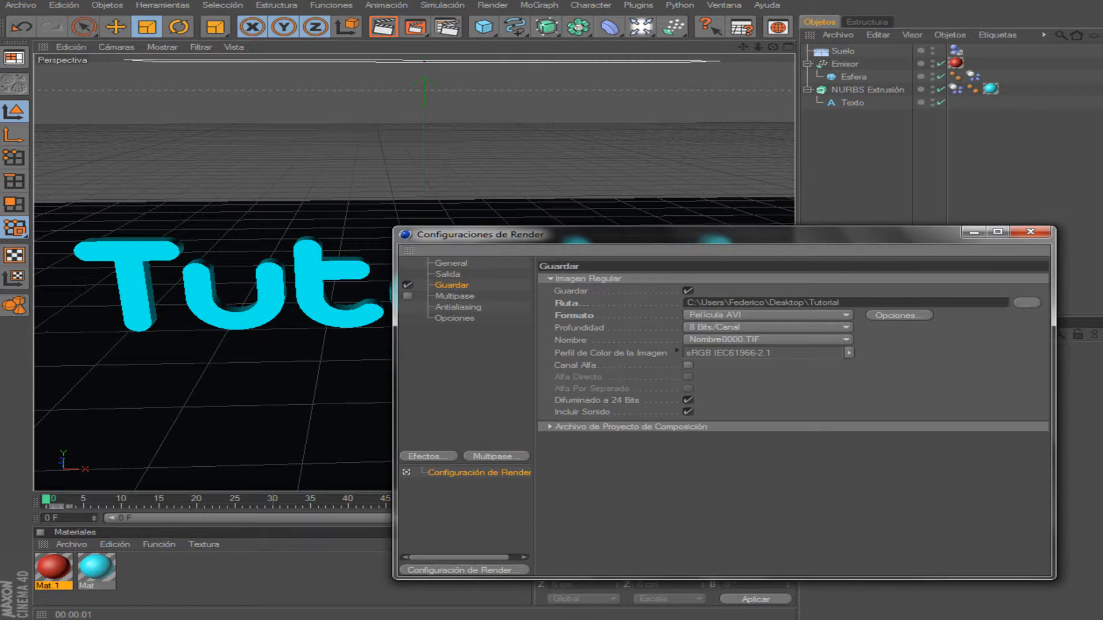
Step: Add the Iluminación Global (IG) effect to the render settings and close them
left_click(428, 456)
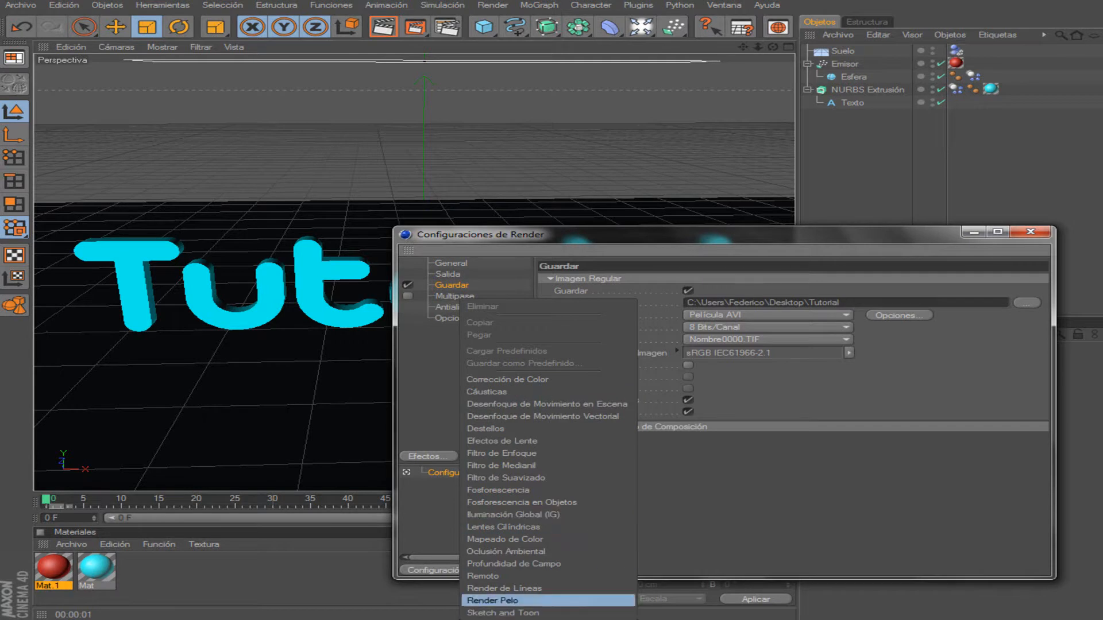
left_click(513, 515)
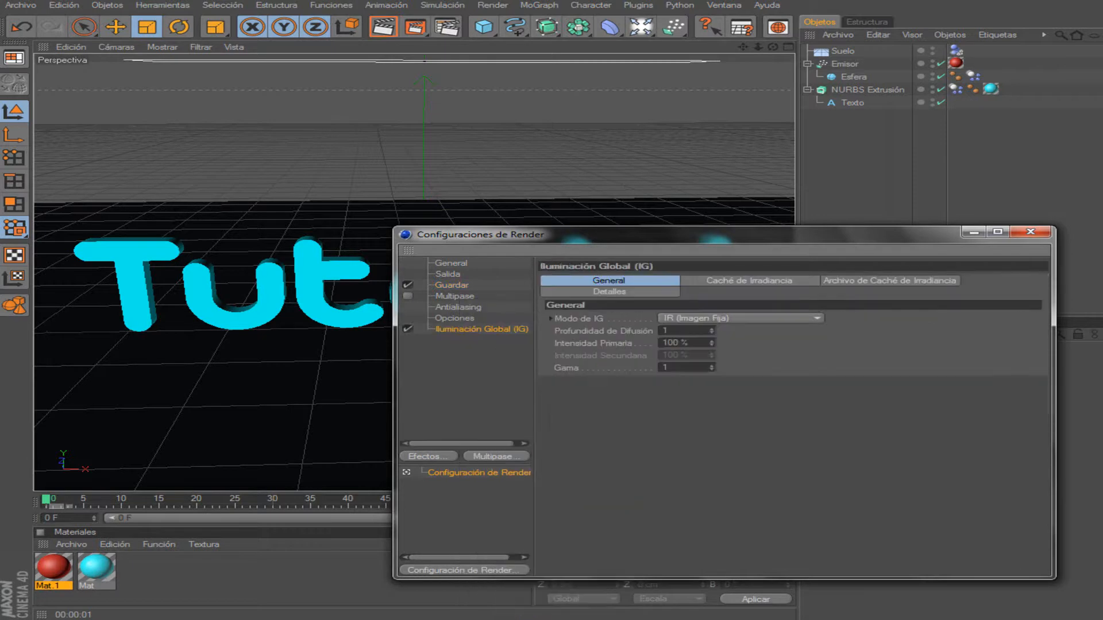
left_click(1030, 231)
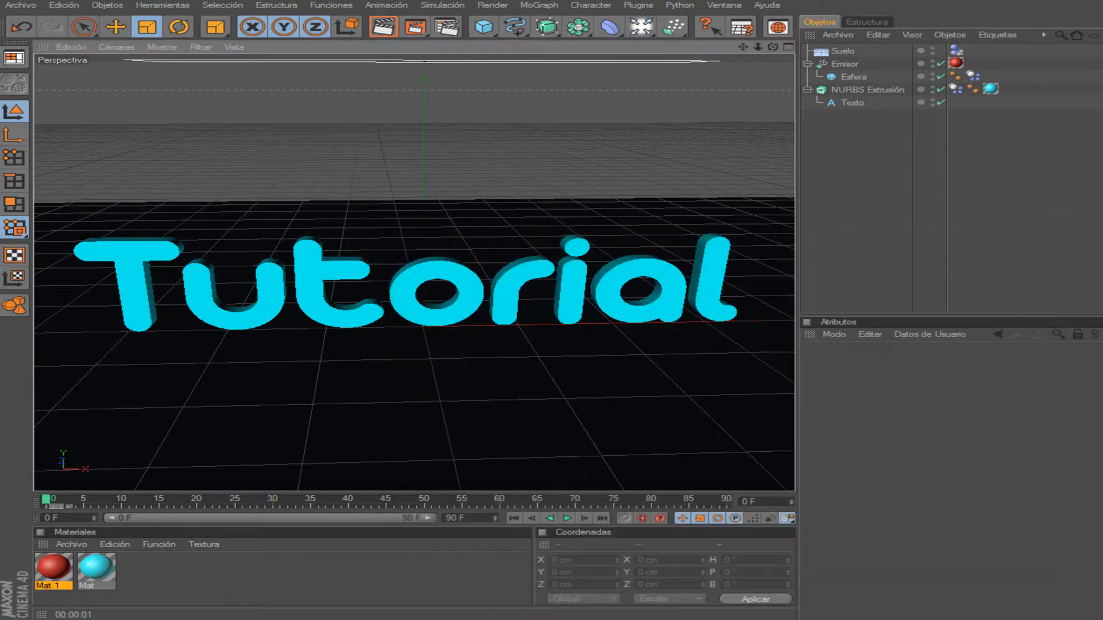
Step: Add a Cielo object to the scene and render the active view to check the lighting
left_click(641, 26)
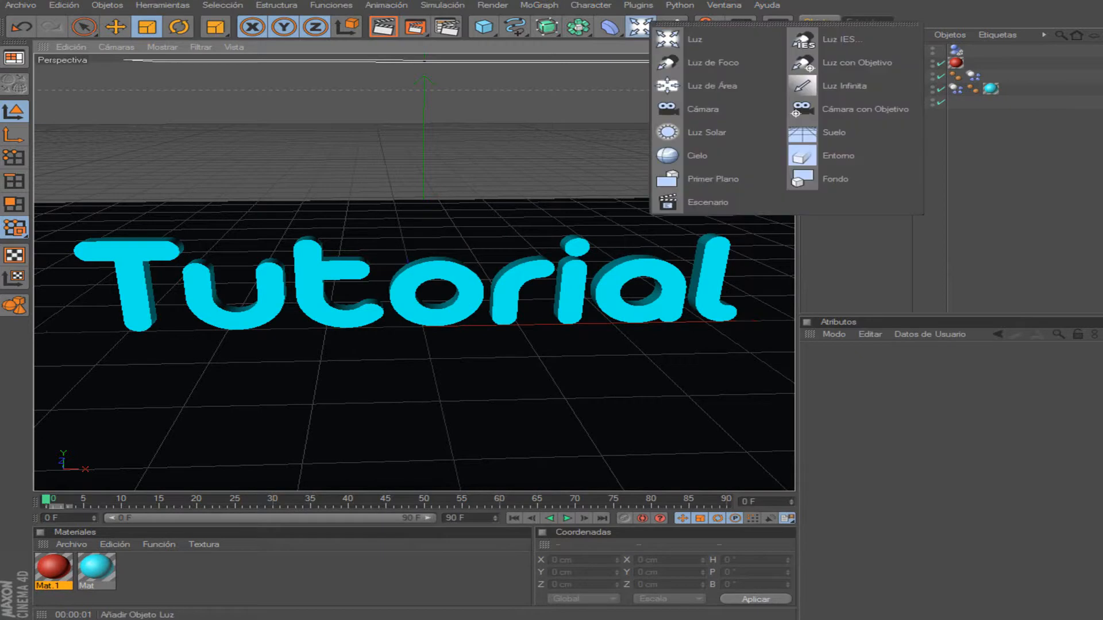
left_click(692, 155)
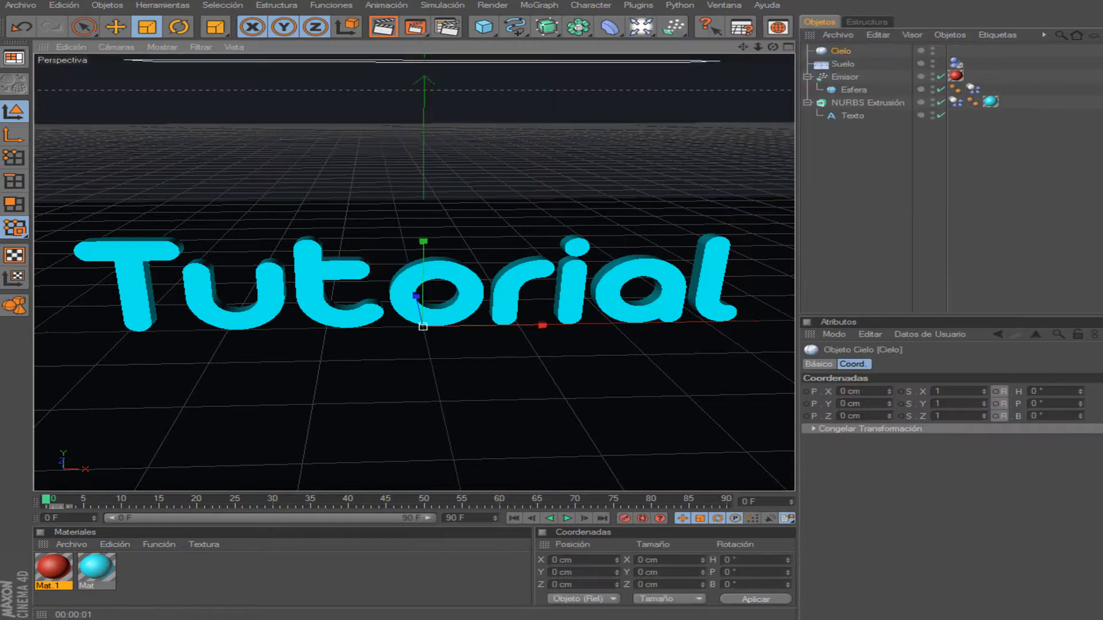
left_click(383, 27)
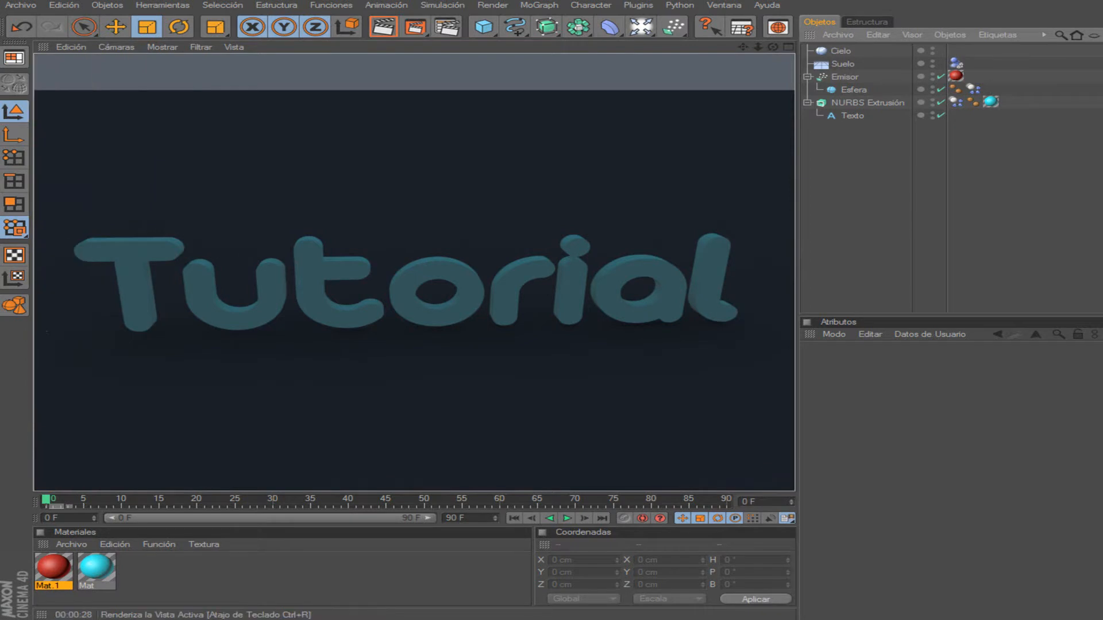
Step: Play the animation to frame 27 from a slightly higher angle and render the view with the falling spheres
left_click_drag(413, 272, 423, 270, "alt")
middle_click_drag(423, 270, 413, 238, "alt")
scroll(414, 272, "up", 1)
scroll(414, 272, "down", 1)
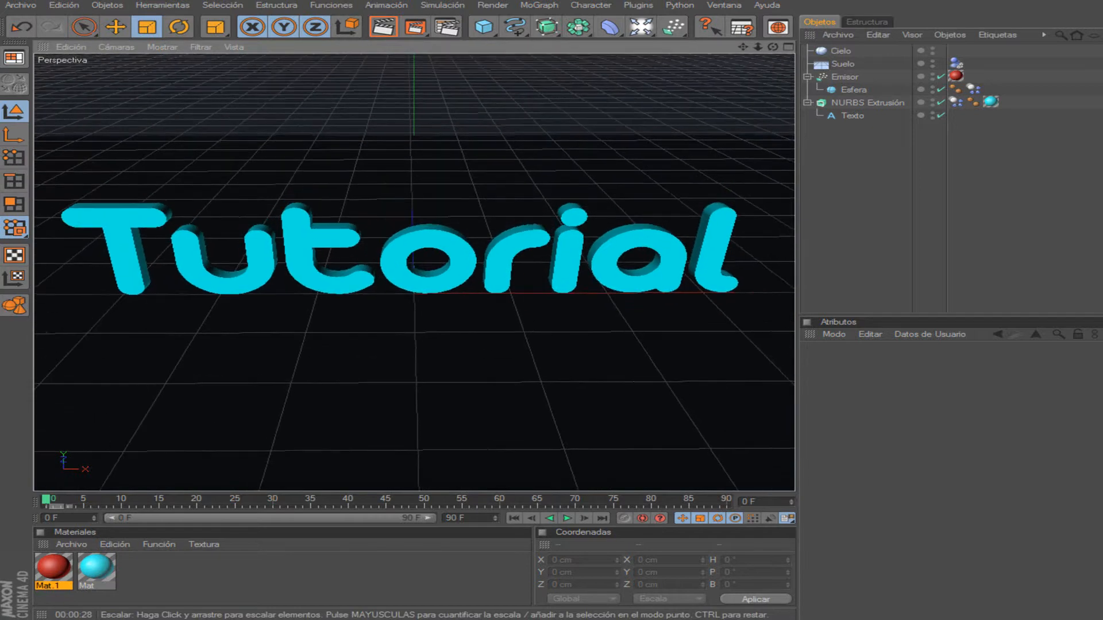
left_click(567, 519)
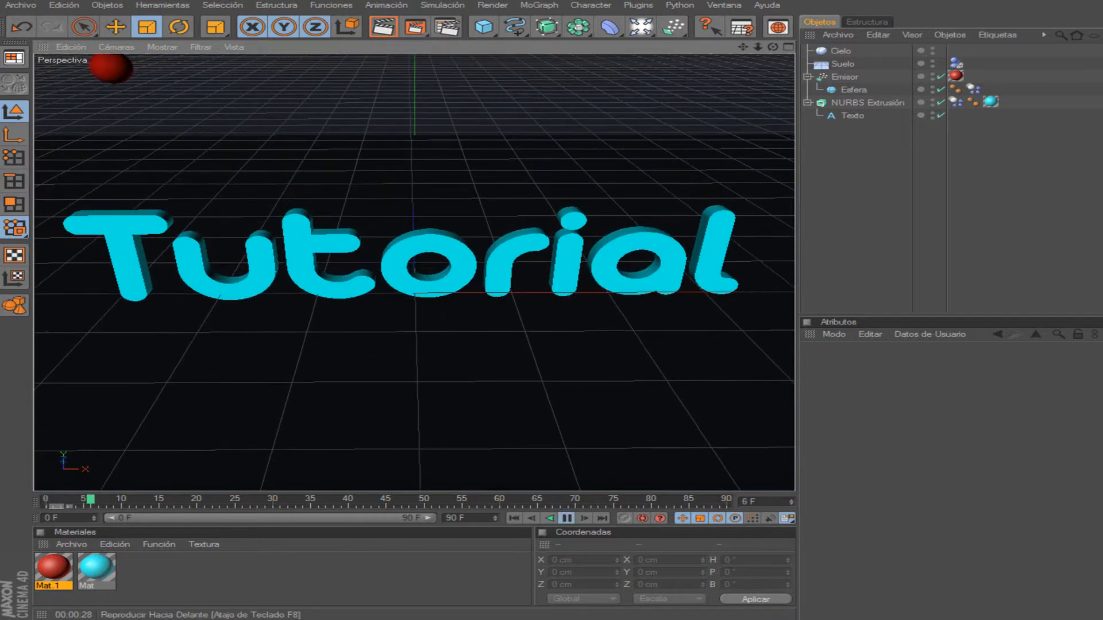
left_click(567, 518)
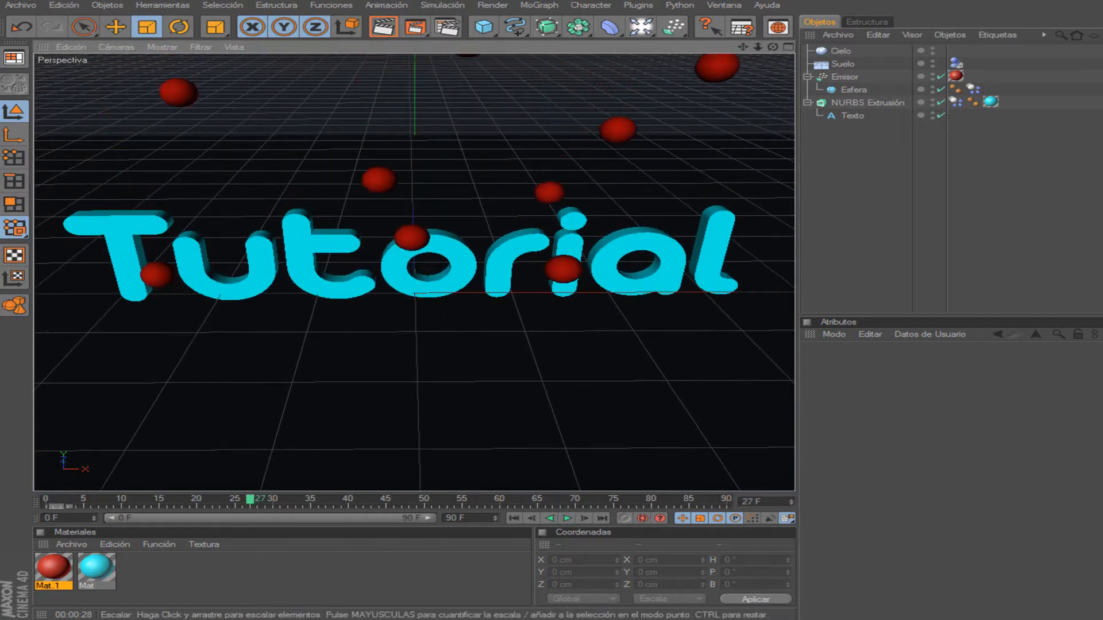
left_click(384, 26)
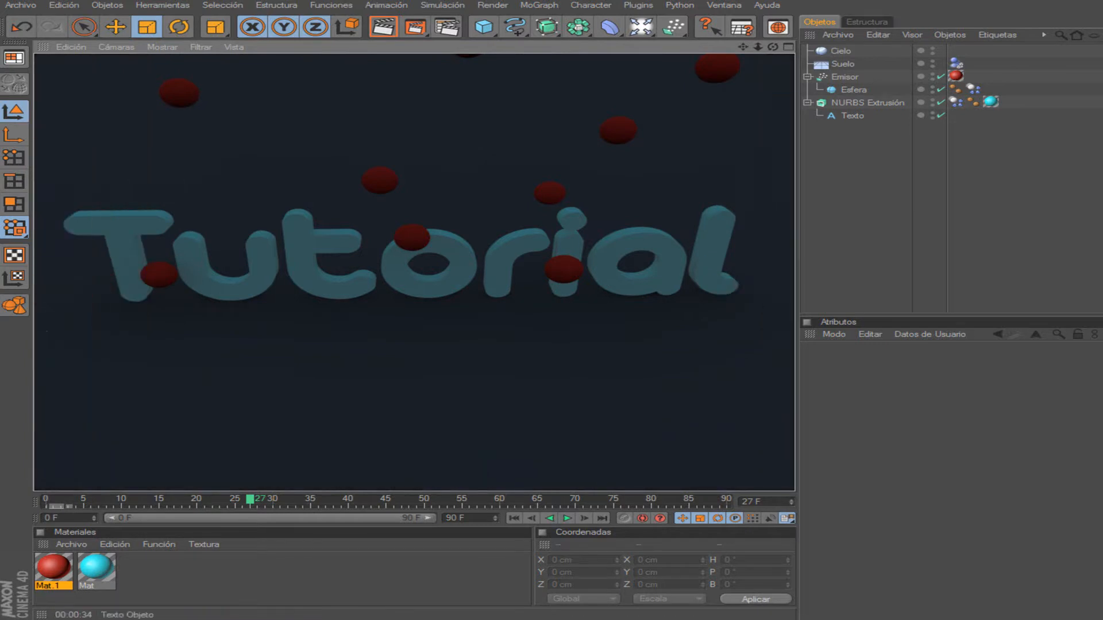
key("a")
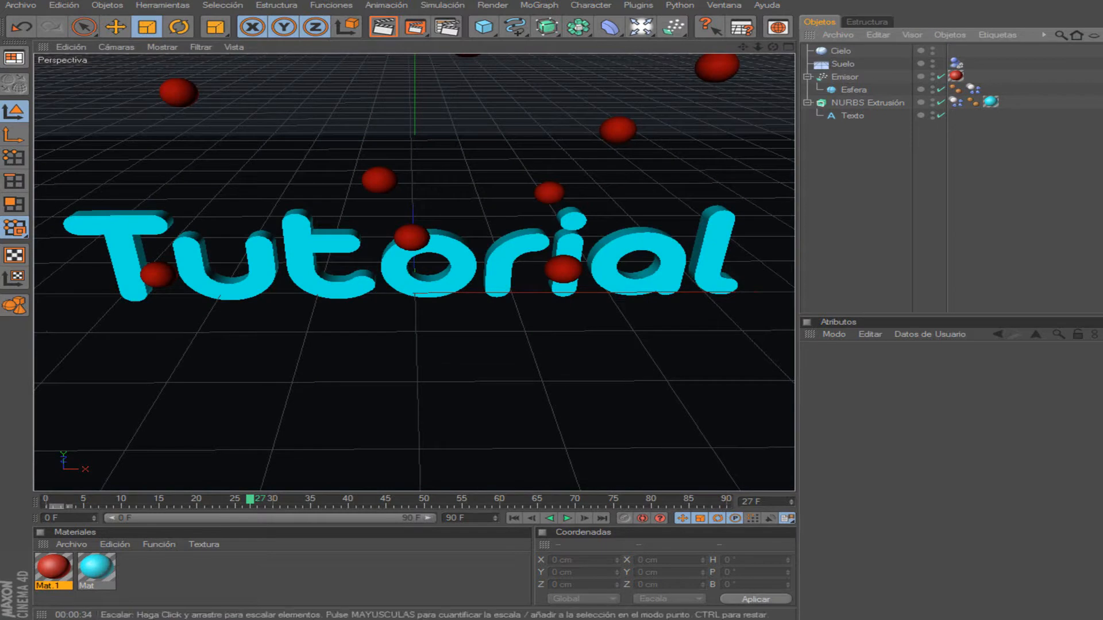
Step: Start making an animation preview (Hacer Previo) and set its image size to 960
left_click(492, 5)
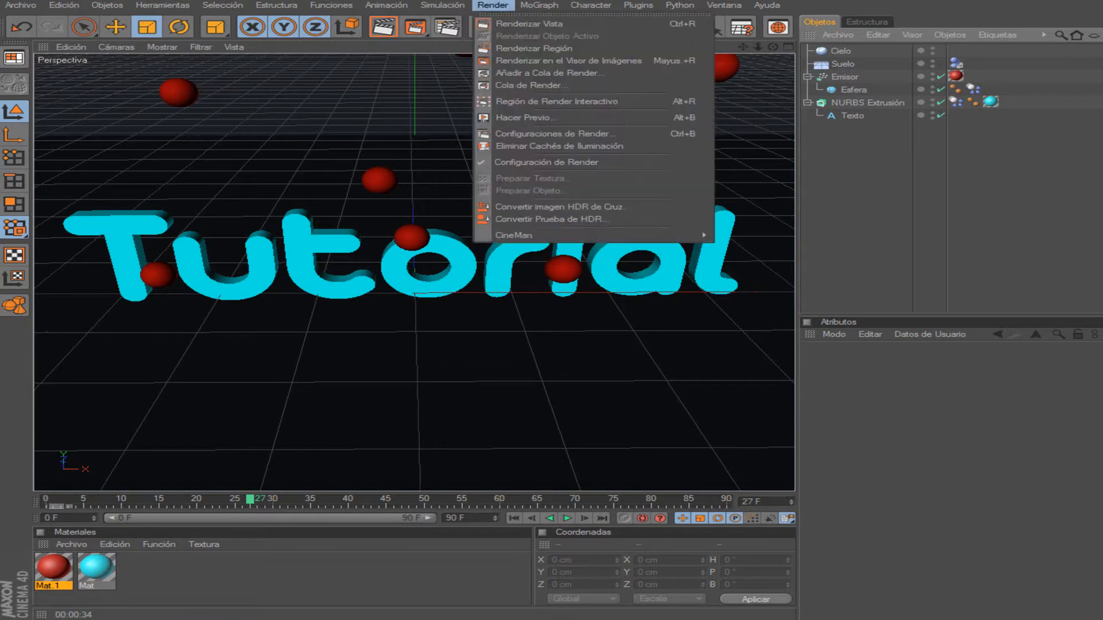
key("Return")
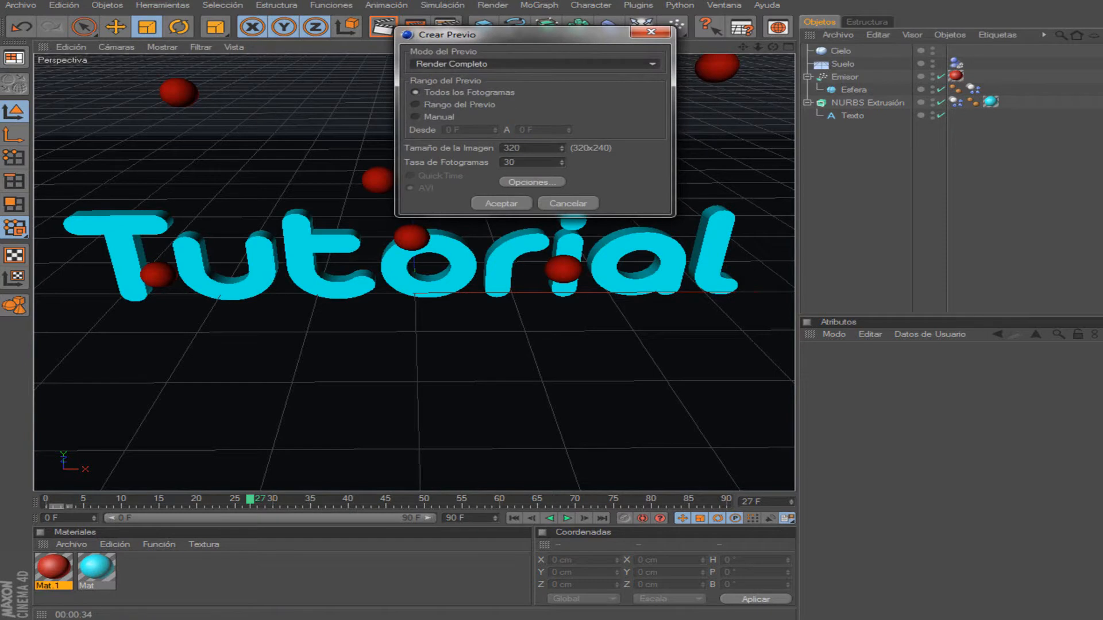
left_click_drag(562, 147, 561, 138)
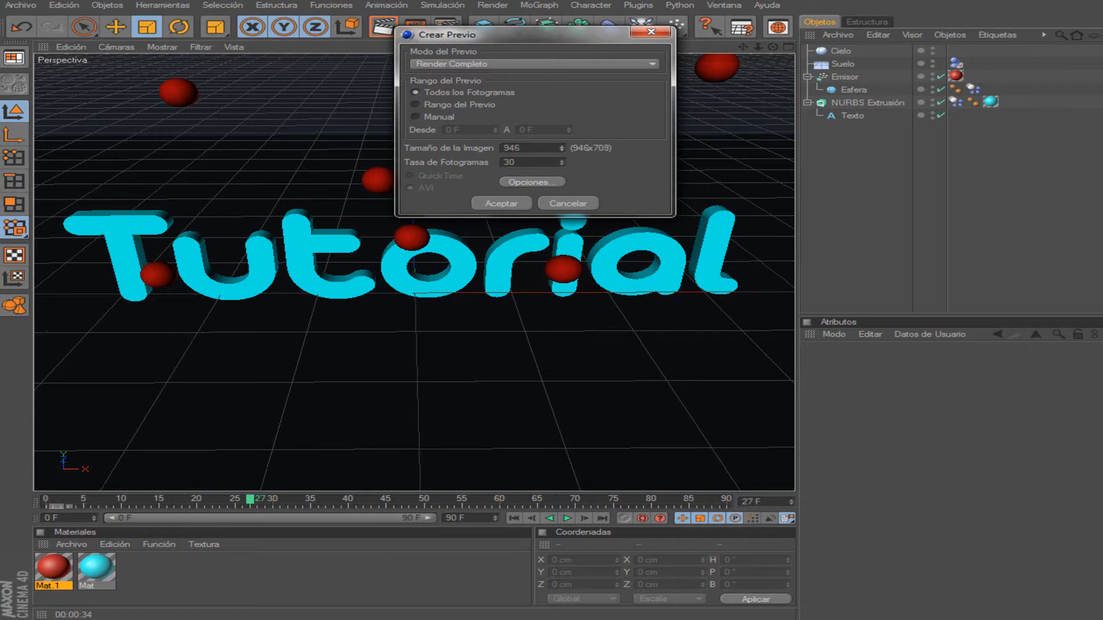
left_click_drag(561, 148, 562, 146)
Step: Set the preview's AVI compressor to the uncompressed Fotogramas completos option
left_click(531, 182)
left_click(559, 101)
left_click_drag(560, 128, 561, 146)
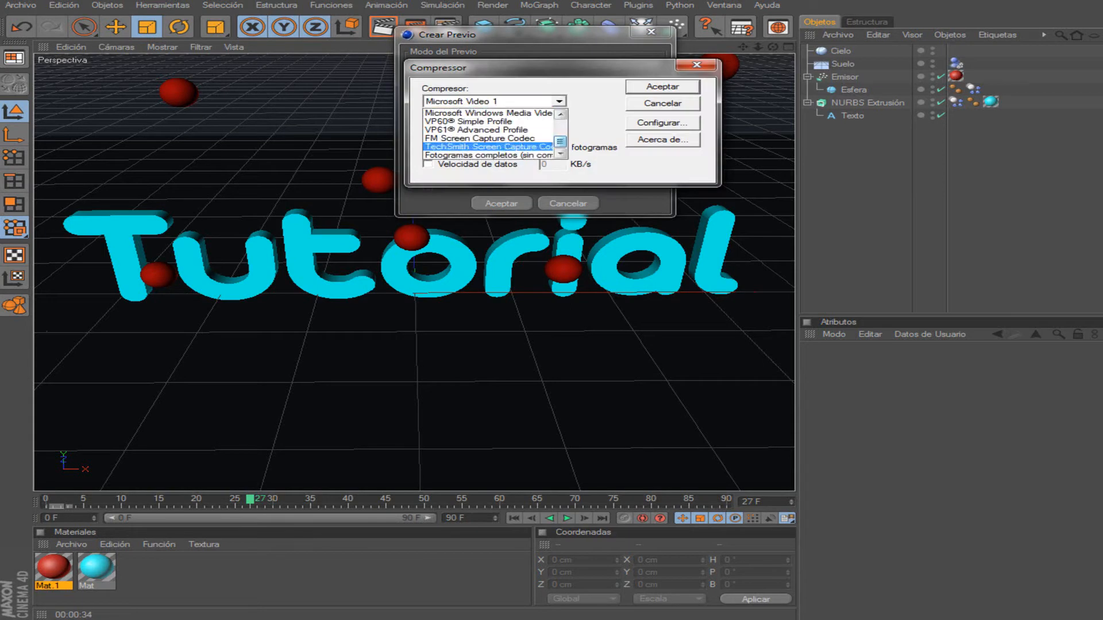
left_click(487, 154)
left_click(661, 86)
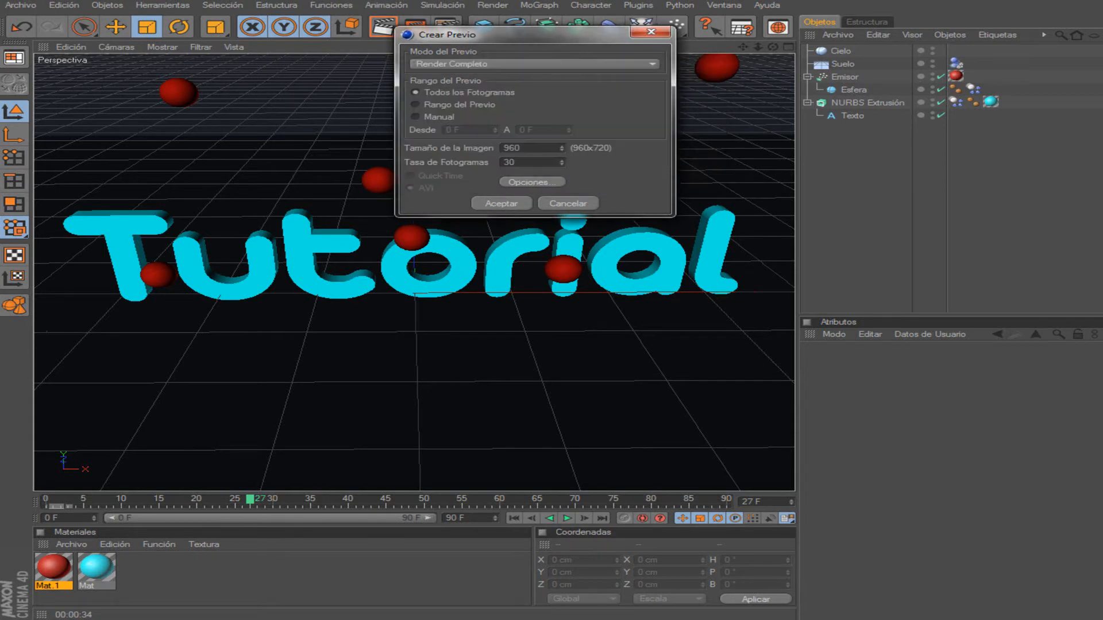
Step: Render the preview with the range Todos los Fotogramas and close the image viewer
left_click(415, 116)
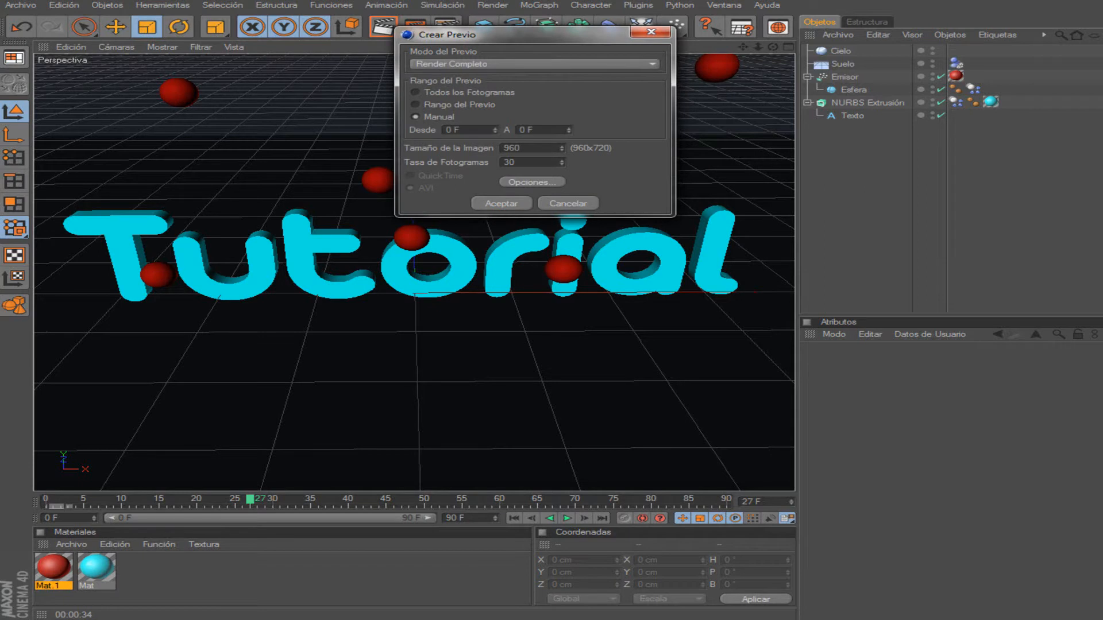
left_click(415, 92)
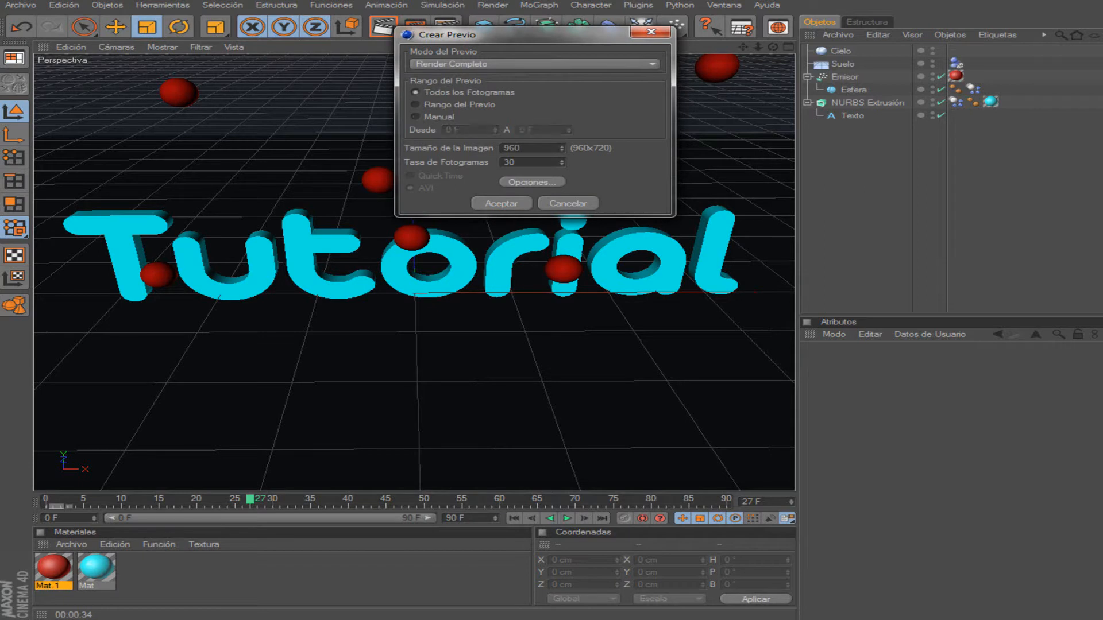
key("Return")
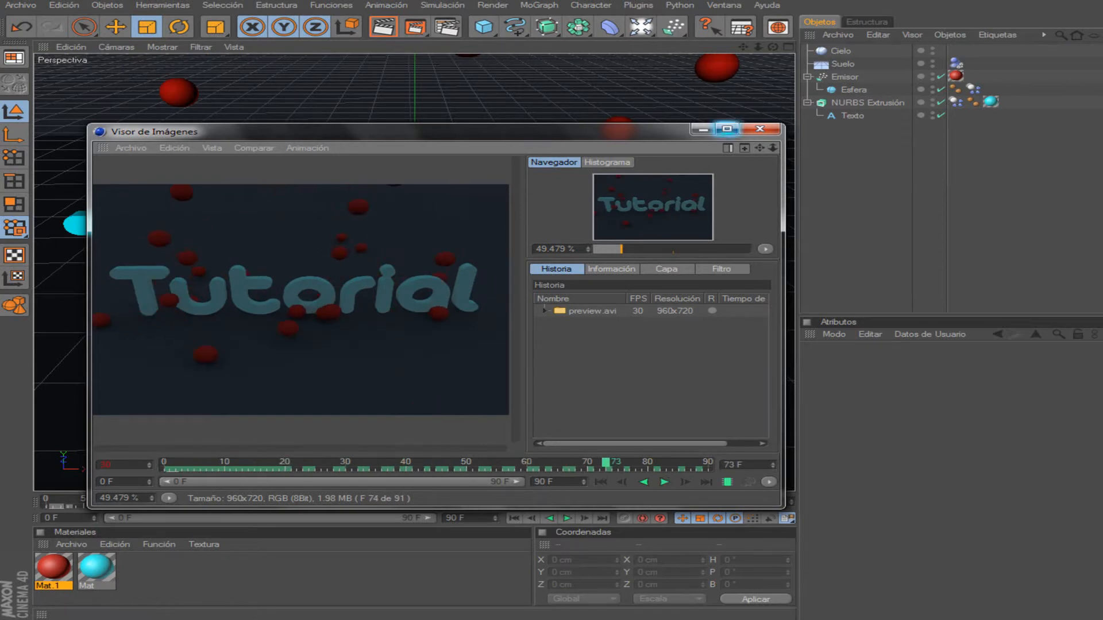
left_click(759, 129)
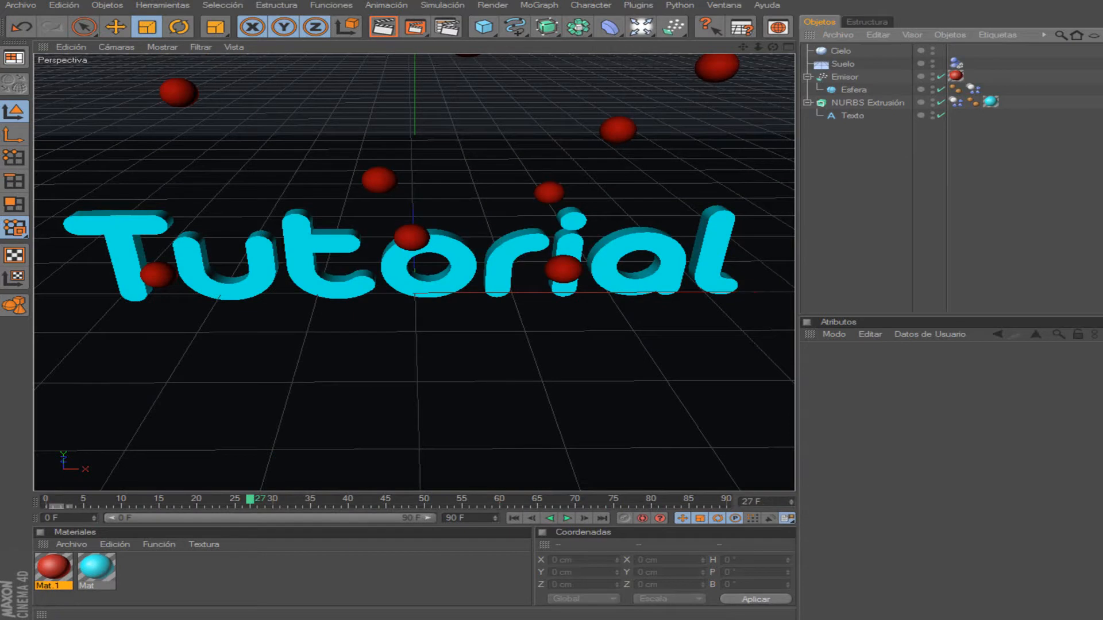
Step: Quit Cinema 4D and save the project on the Escritorio as TUTORIAL.c4d
key("alt+F4")
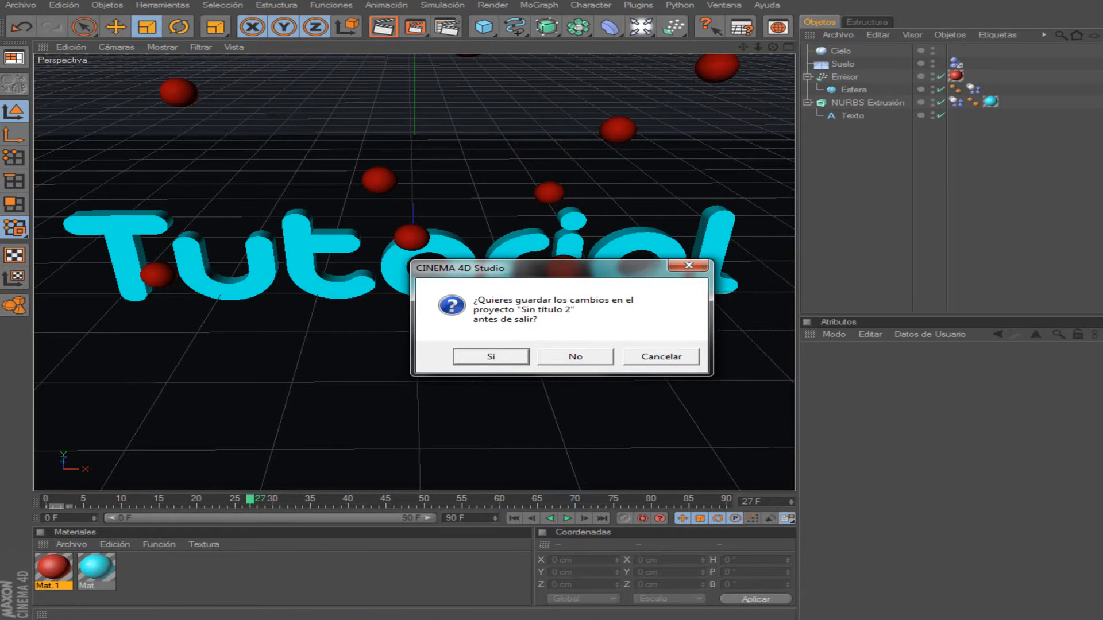
key("Return")
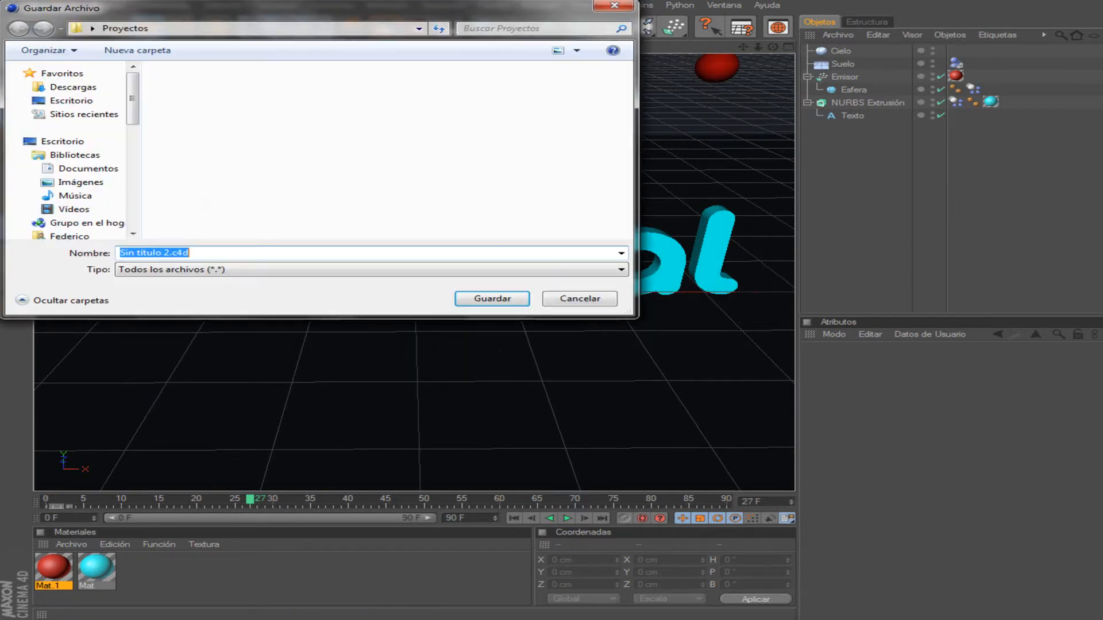
left_click(62, 141)
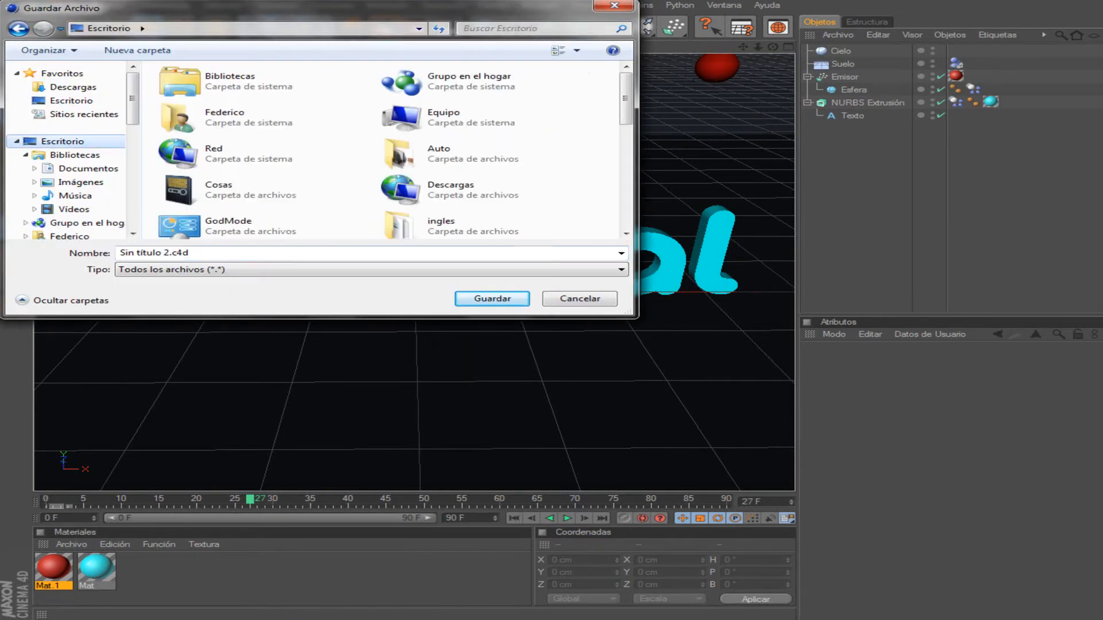
left_click(154, 253)
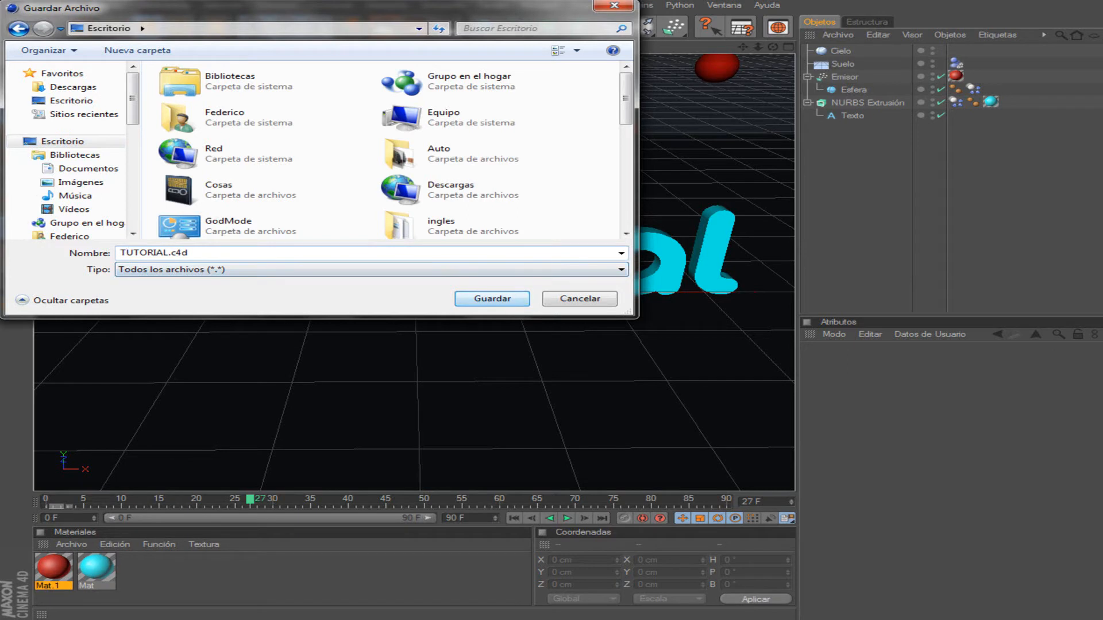
key("Return")
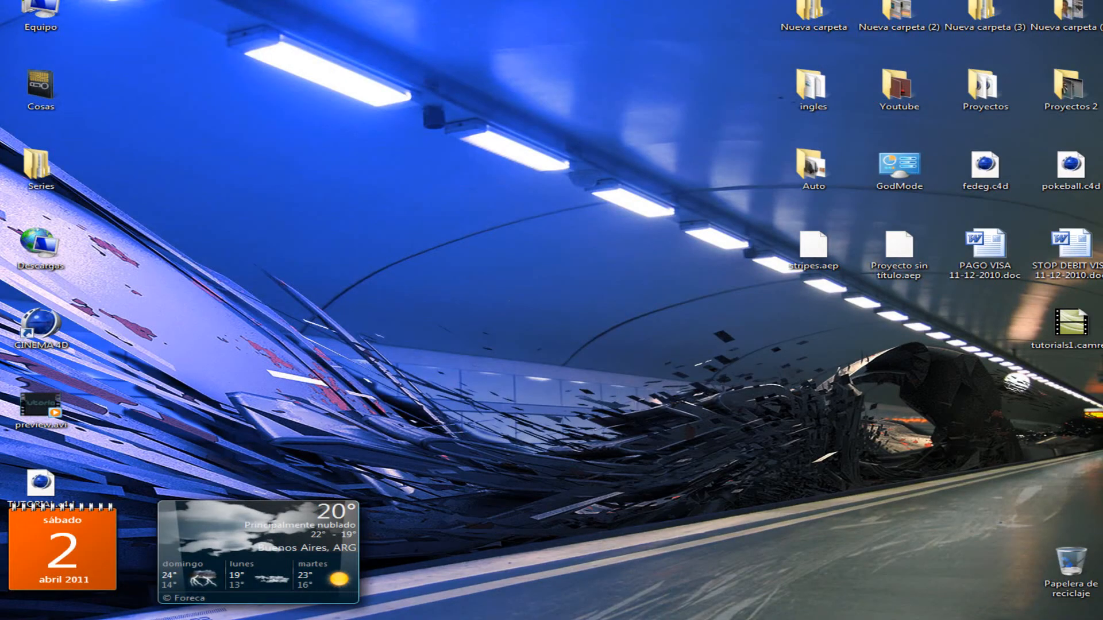
Step: Move preview.avi and TUTORIAL.c4d together to an empty area of the desktop and select preview.avi
left_click_drag(86, 391, 23, 488)
left_click_drag(40, 408, 556, 169)
left_click(556, 169)
left_click(556, 249)
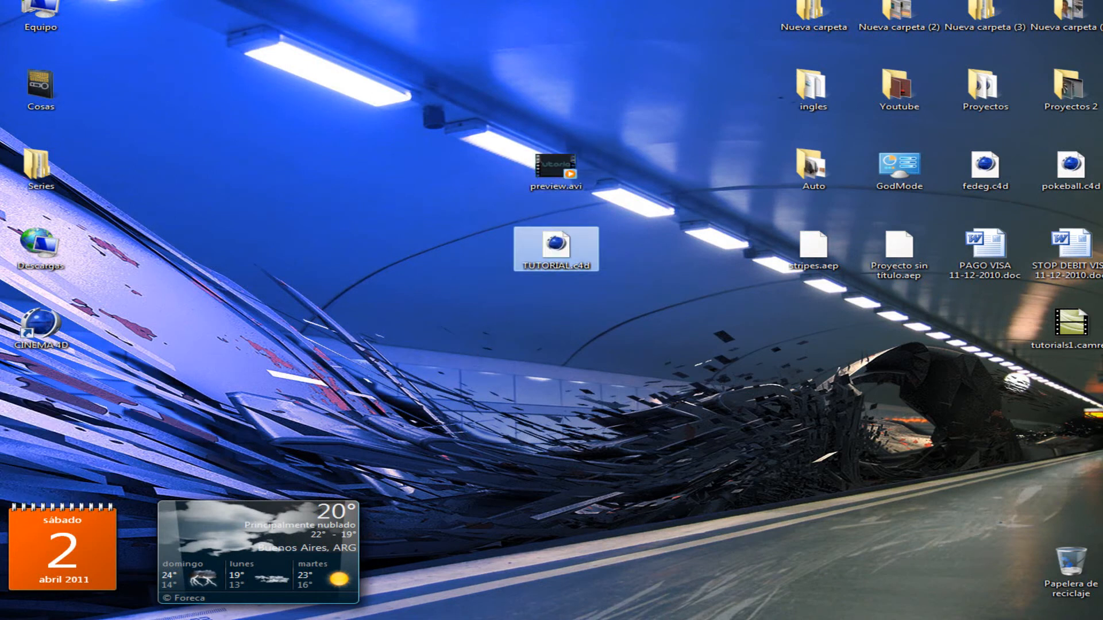
left_click(556, 170)
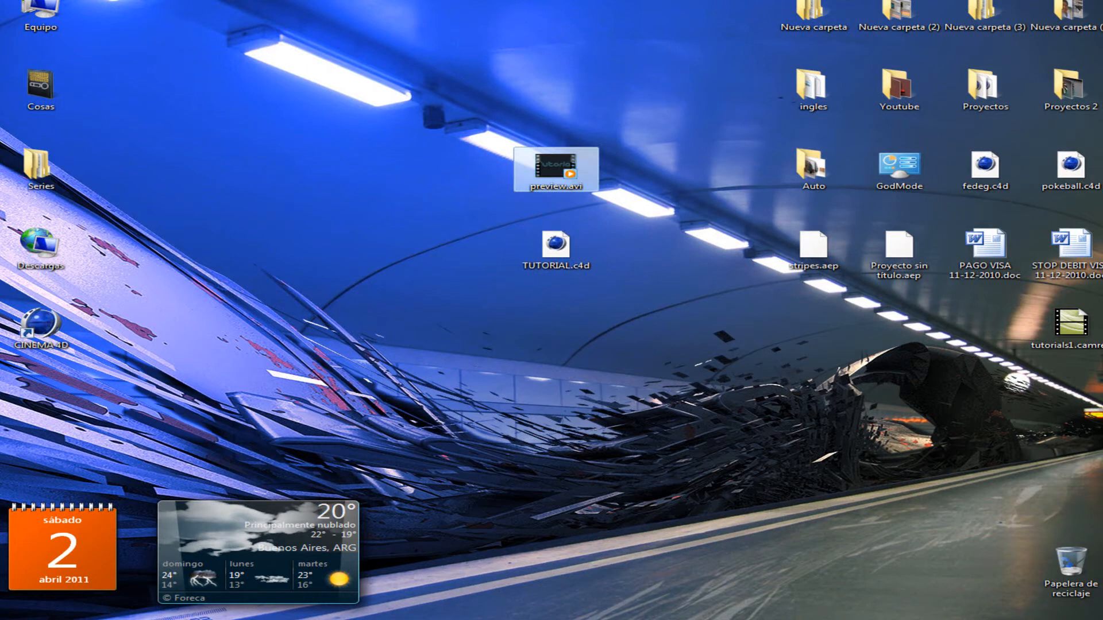